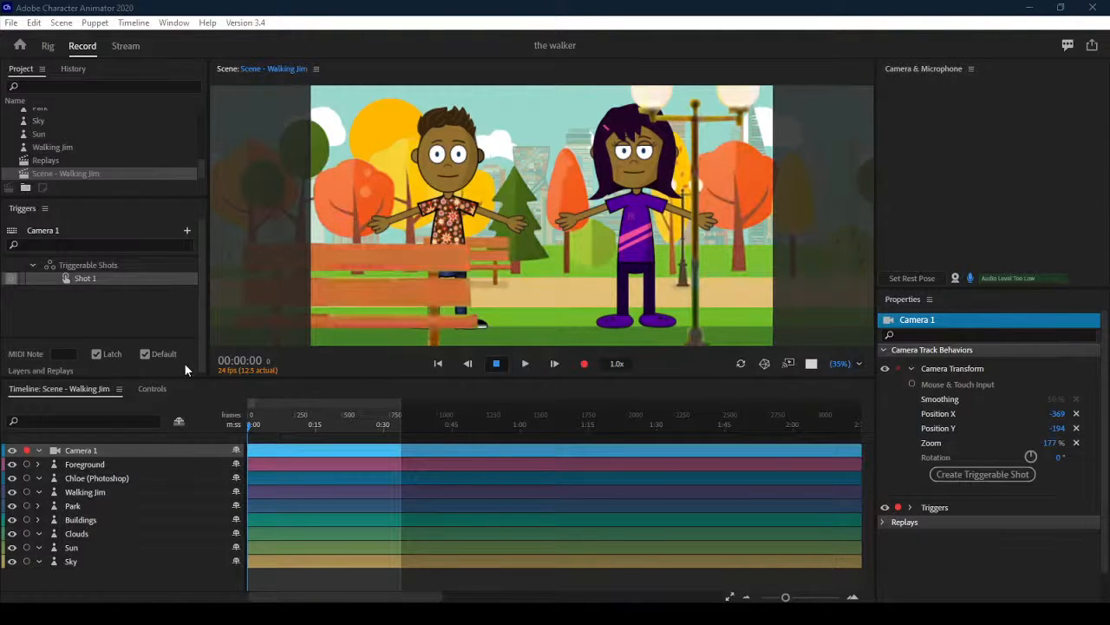
- Delete the Shot 1 trigger and its Triggerable Shots swap set from Camera 1
click(144, 279)
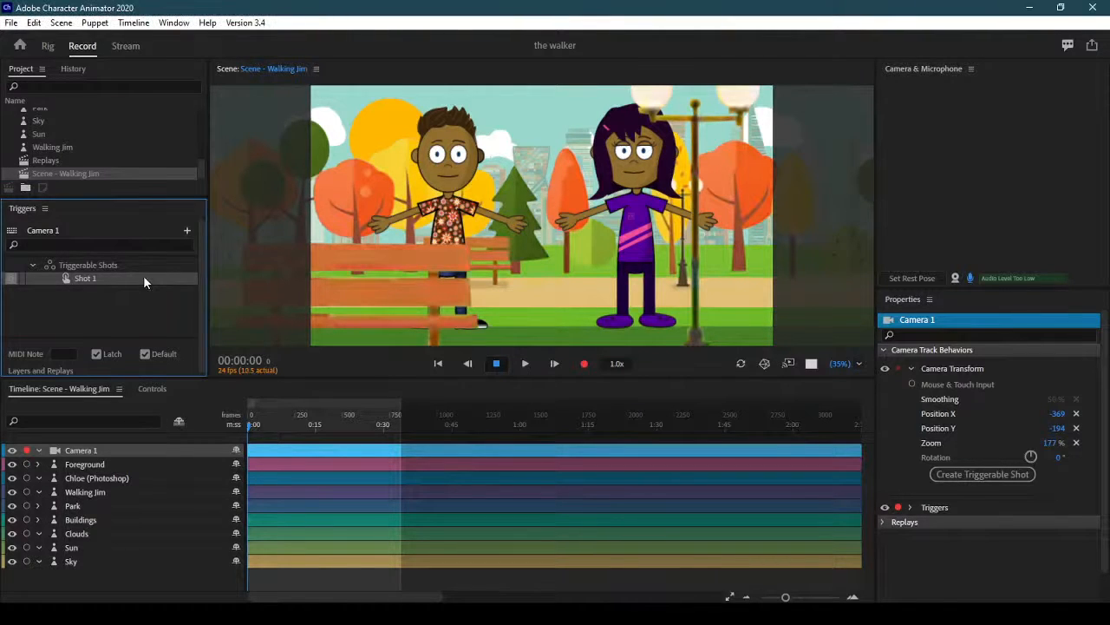
key(Delete)
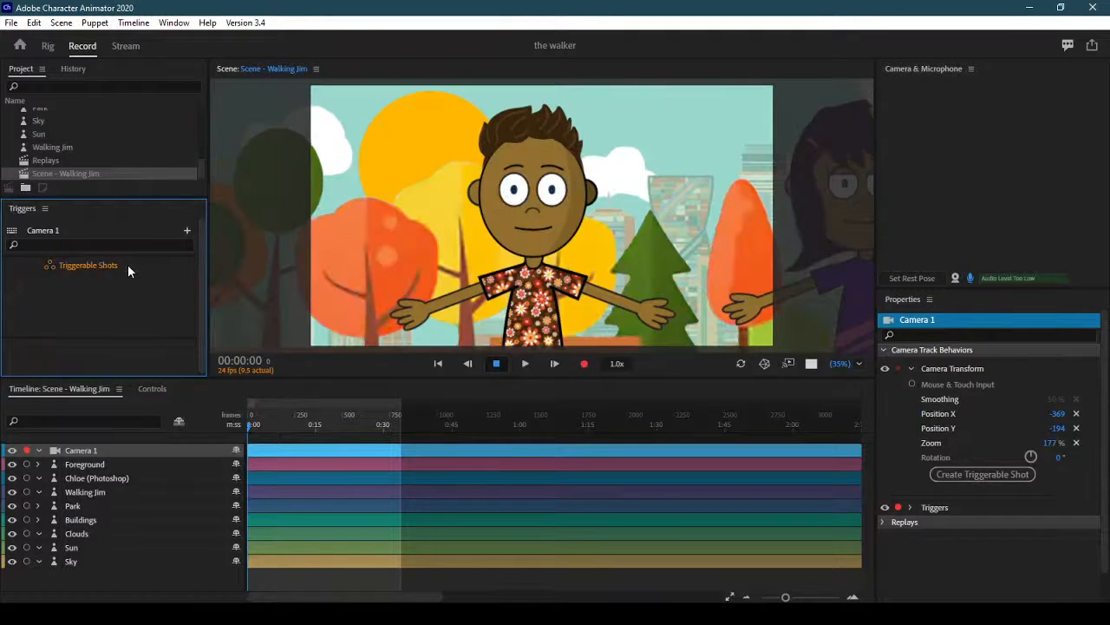
key(Delete)
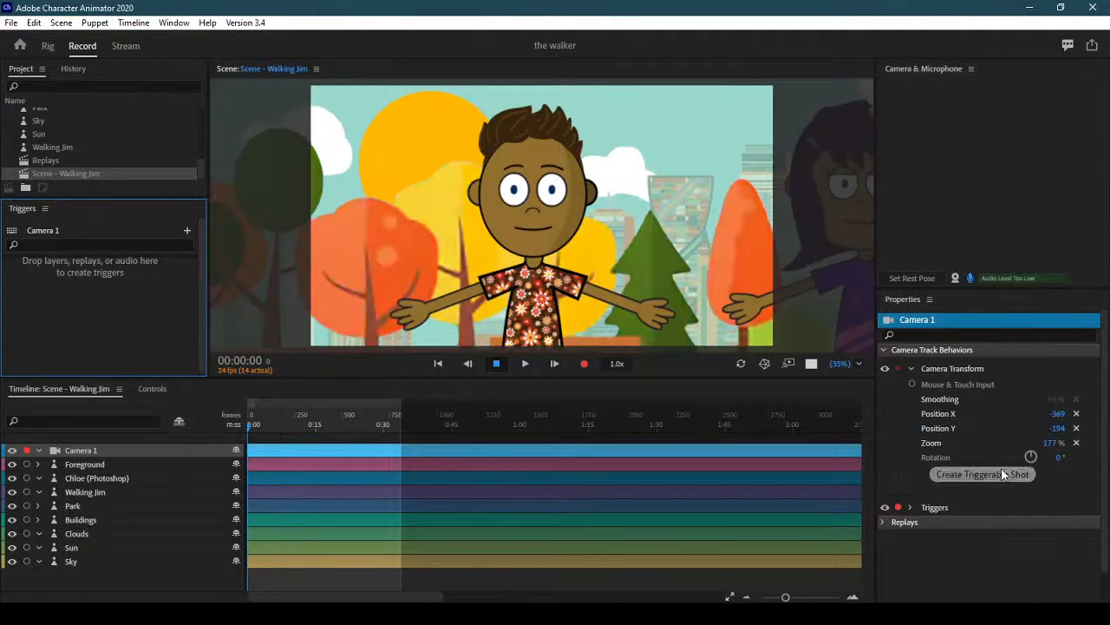
- Reset Camera 1's Position X, Position Y and Zoom to their default values
click(1078, 414)
click(1076, 428)
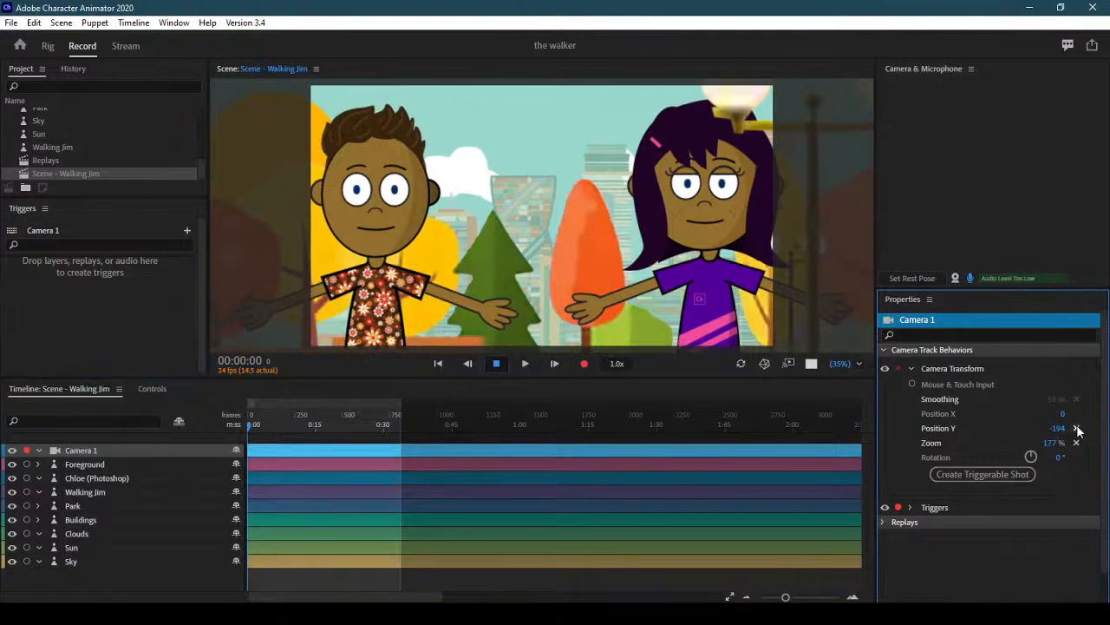
click(1077, 443)
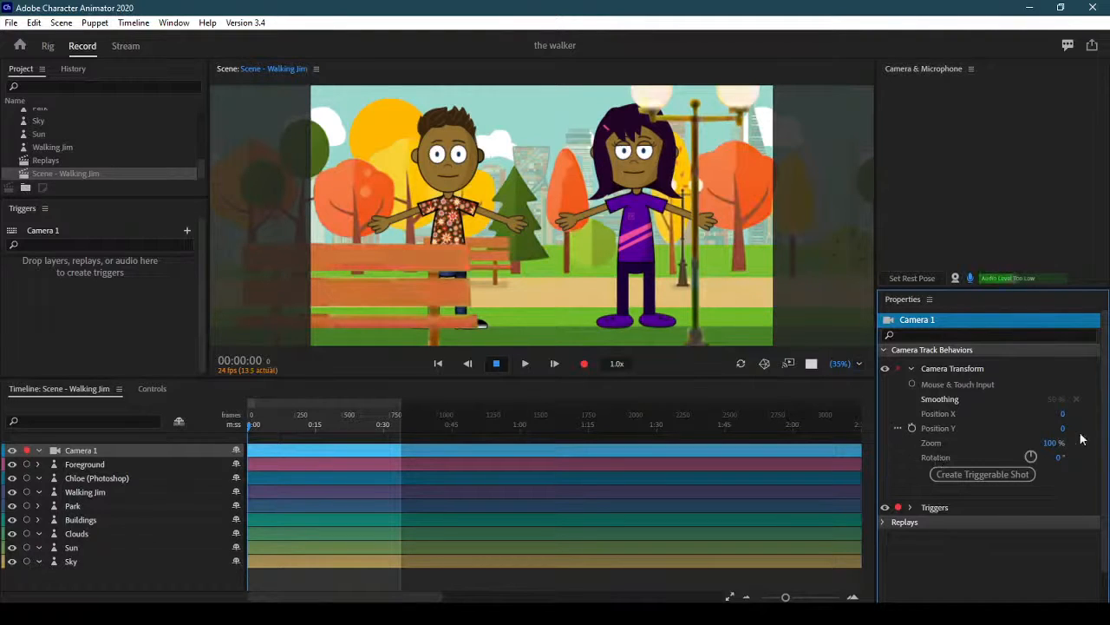
- Enable keyframing for Camera 1's Position X, Position Y and Zoom at the start of the scene
click(913, 414)
click(912, 429)
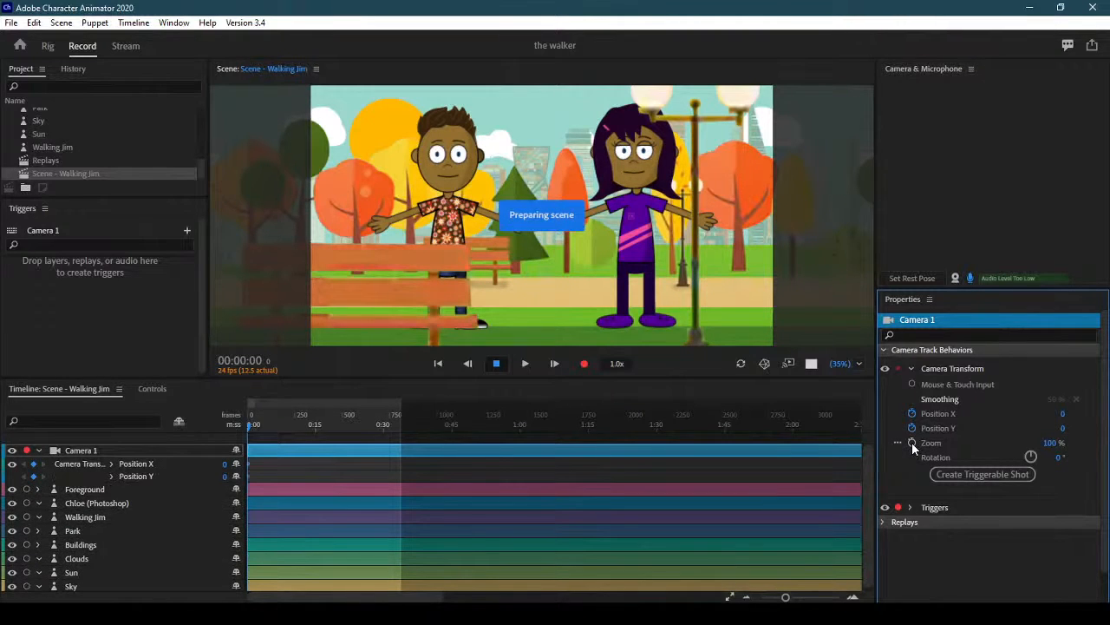
click(912, 443)
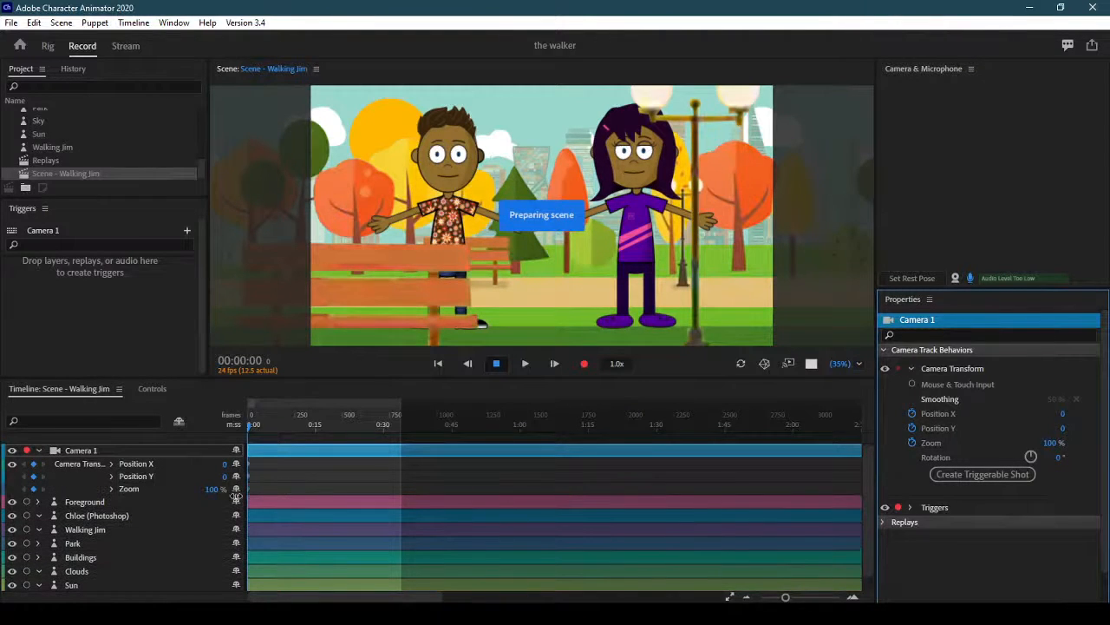
- At 00:08:23, keyframe a close-up of the boy with Position X -366, Position Y -183 and Zoom 212%
drag(251, 427, 289, 430)
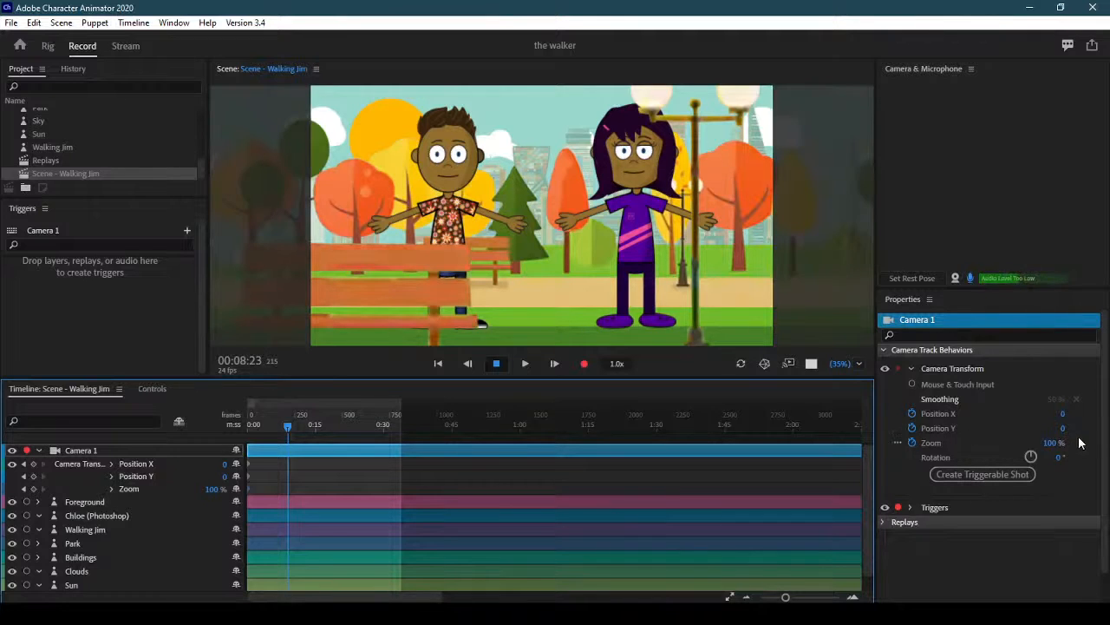
drag(1050, 445, 820, 423)
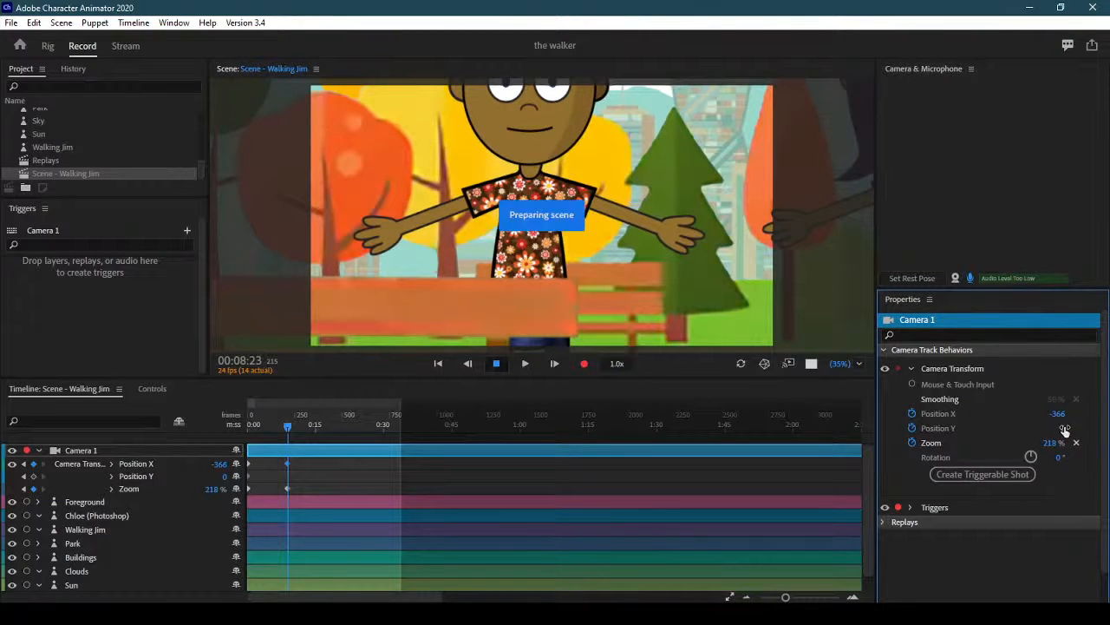
drag(1060, 429, 957, 446)
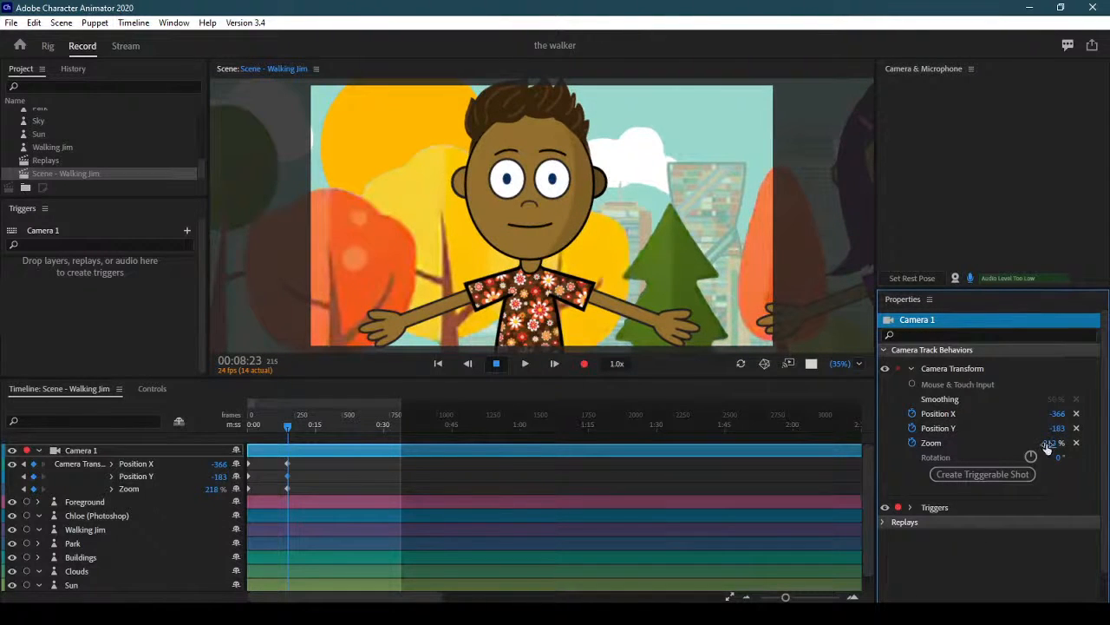
drag(1048, 446, 1043, 445)
- At 00:18:18, set Position X to 406 to frame the girl, and add keyframes for the current Position Y and Zoom
drag(286, 422, 332, 425)
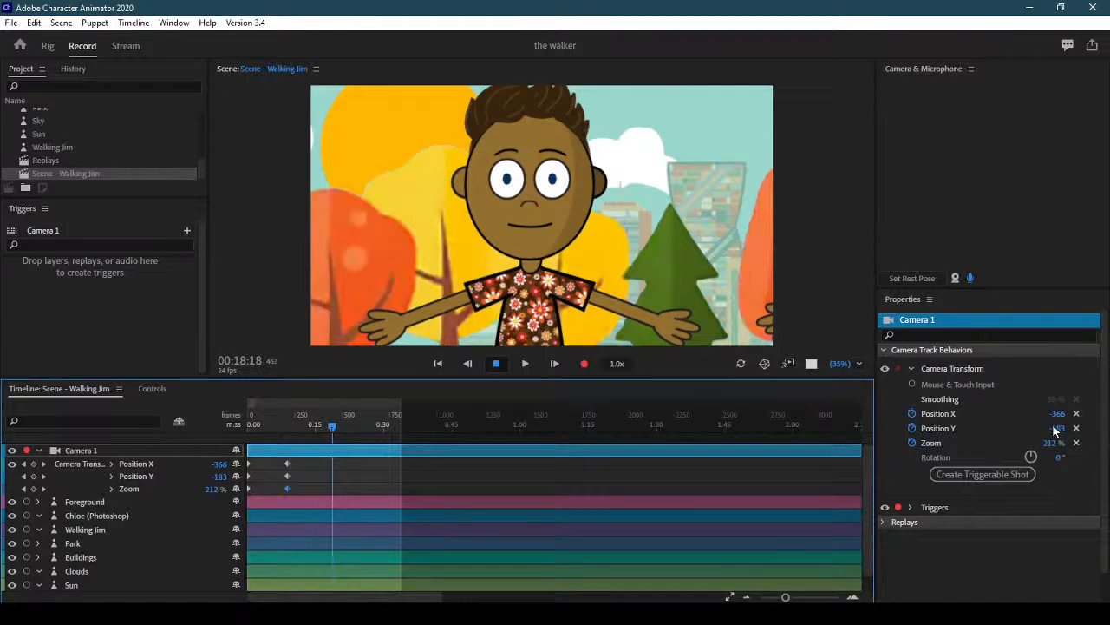
mouse_move(1057, 414)
mouse_down()
mouse_move(1108, 414)
mouse_move(1056, 421)
mouse_move(1076, 413)
mouse_up()
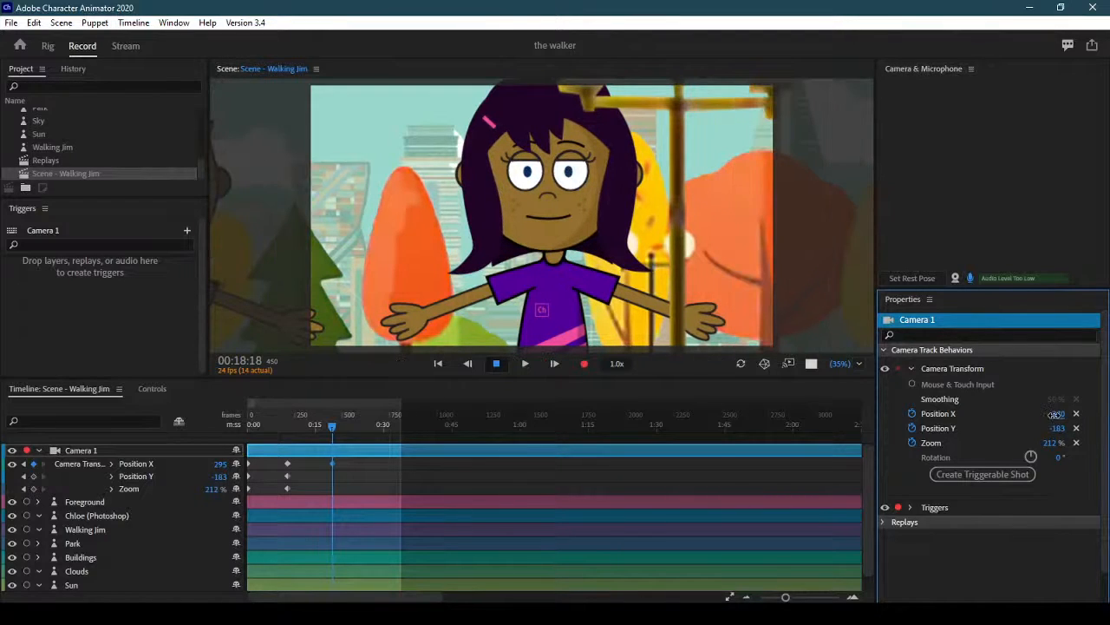
drag(1056, 414, 1079, 414)
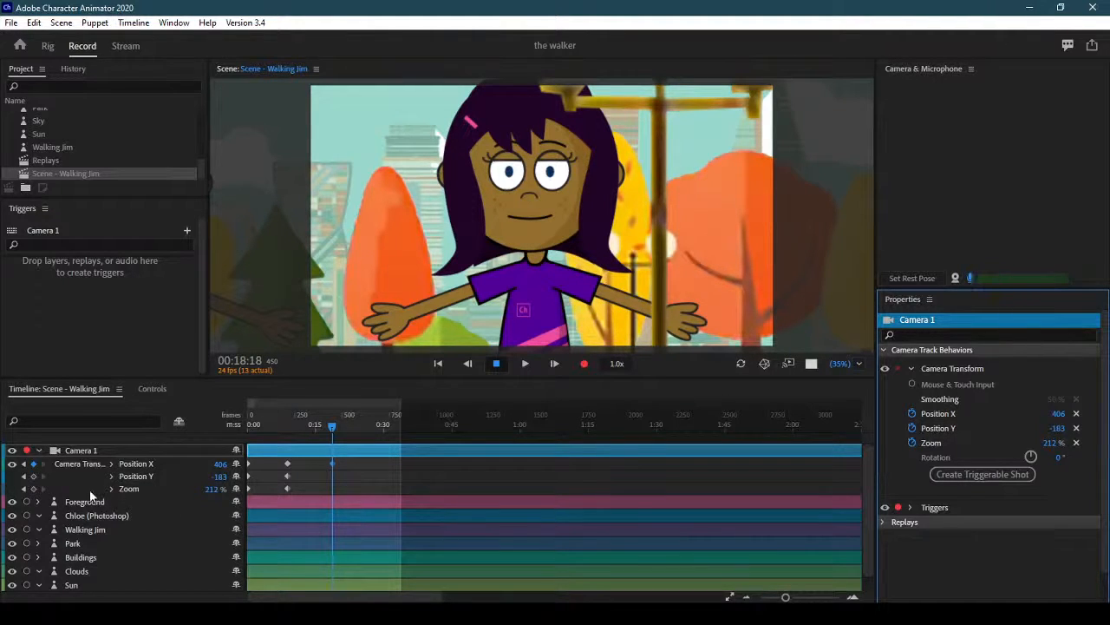
click(36, 479)
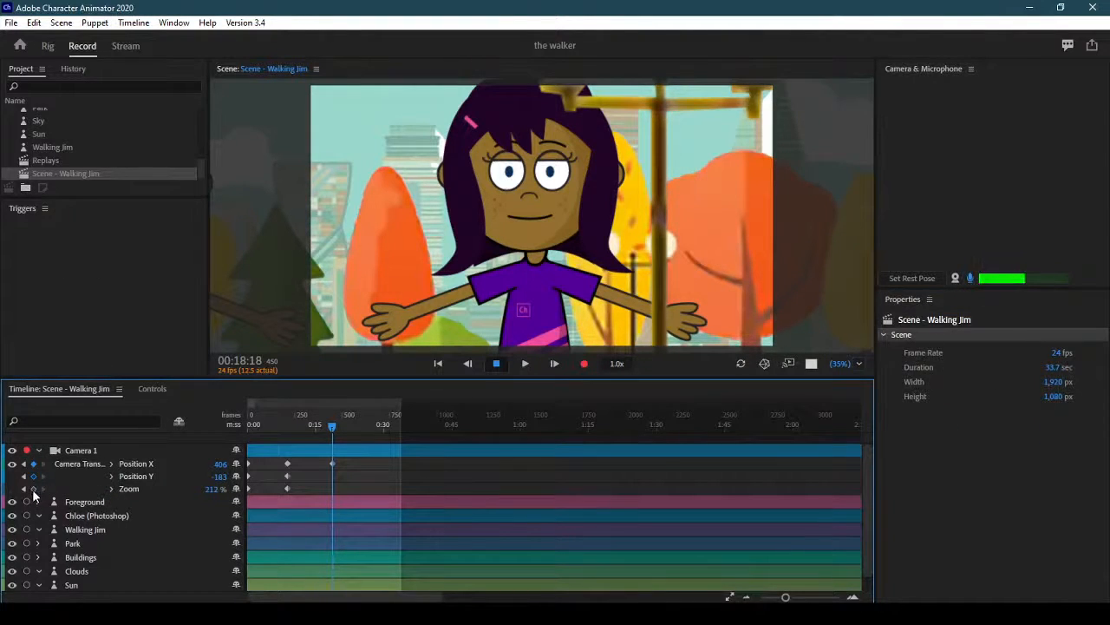
click(33, 488)
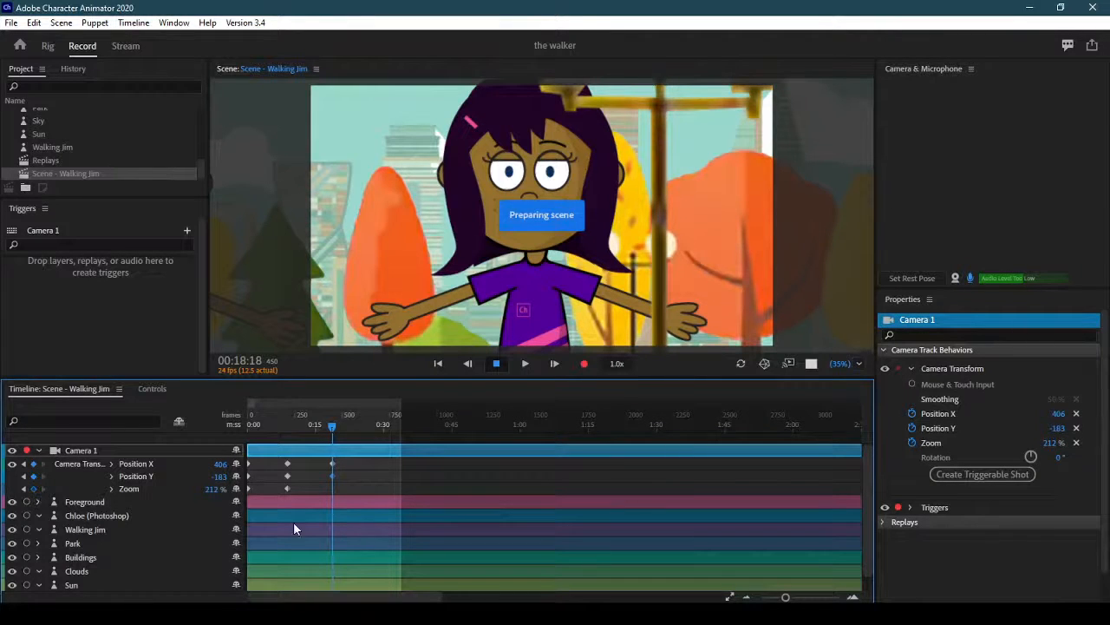
click(33, 489)
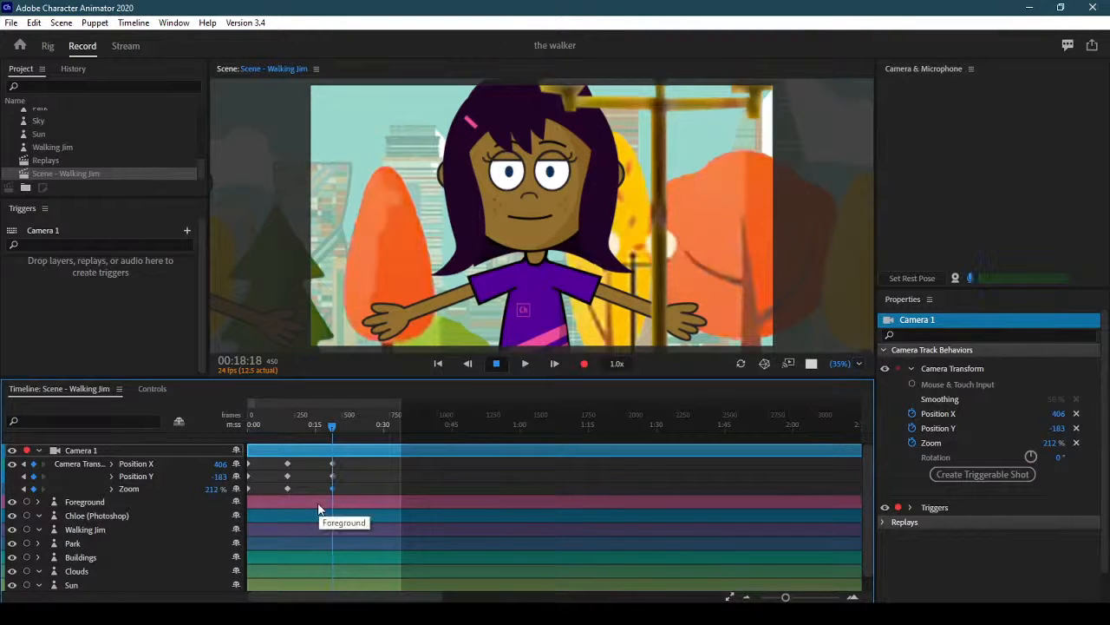
- Convert the first two sets of Camera 1 keyframes, at 00:00:00 and 00:08:23, to hold keyframes
drag(318, 427, 238, 444)
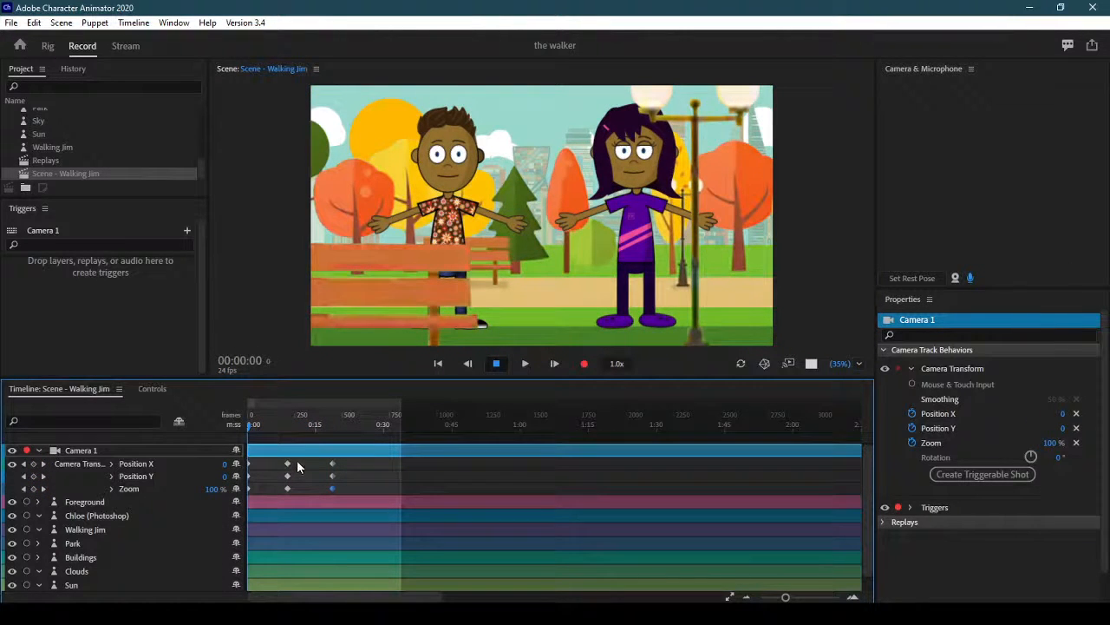
mouse_move(298, 466)
mouse_down()
mouse_move(247, 496)
mouse_move(288, 487)
mouse_up()
drag(252, 432, 232, 446)
right_click(287, 488)
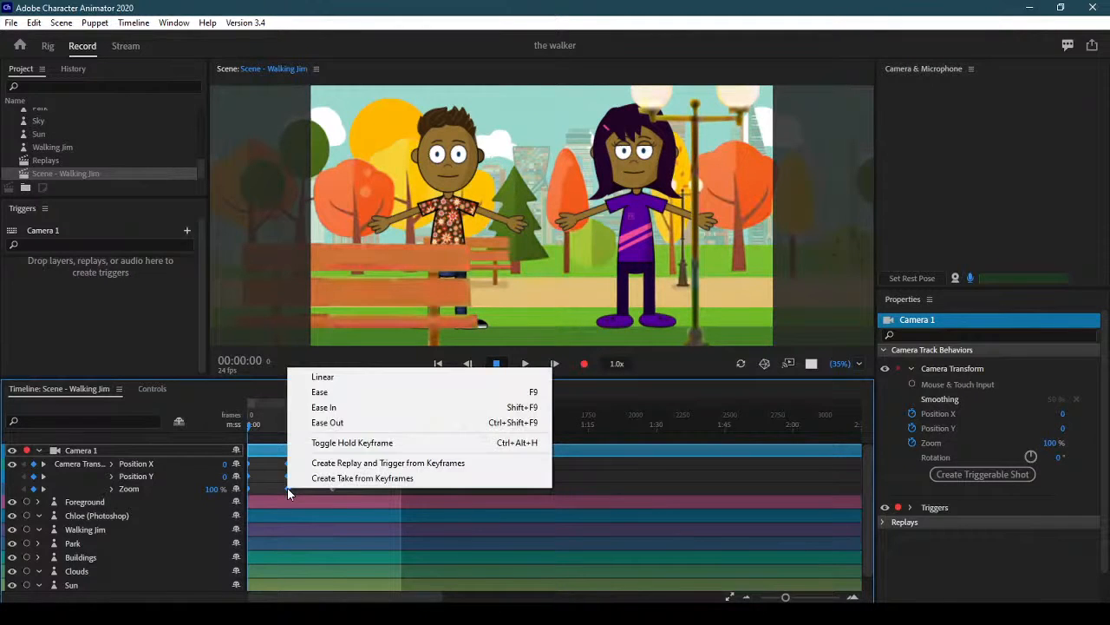
click(375, 445)
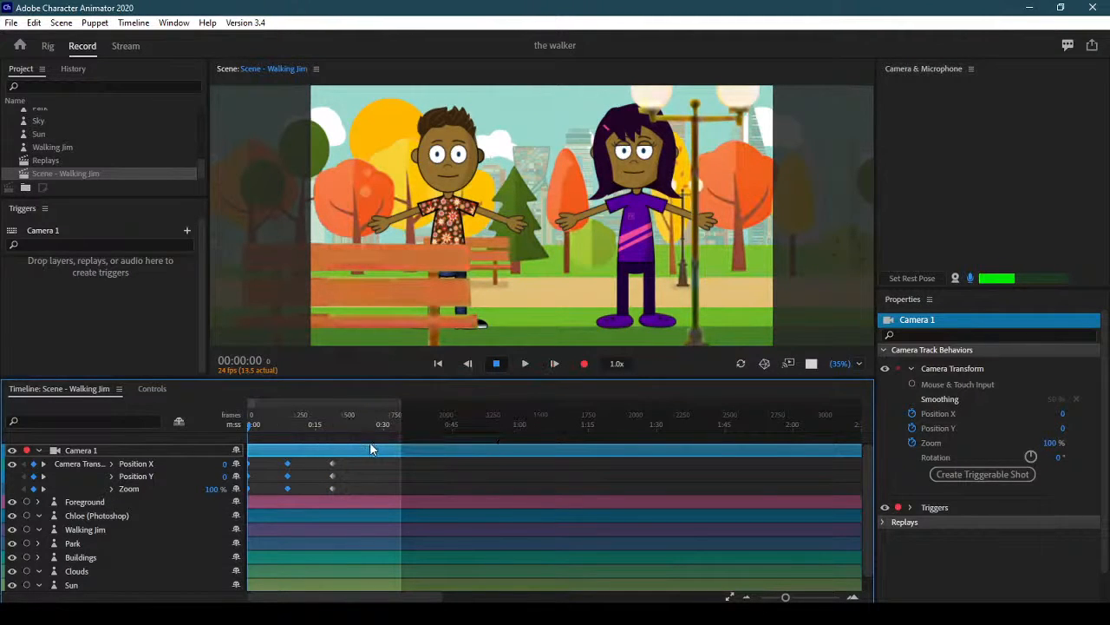
click(373, 482)
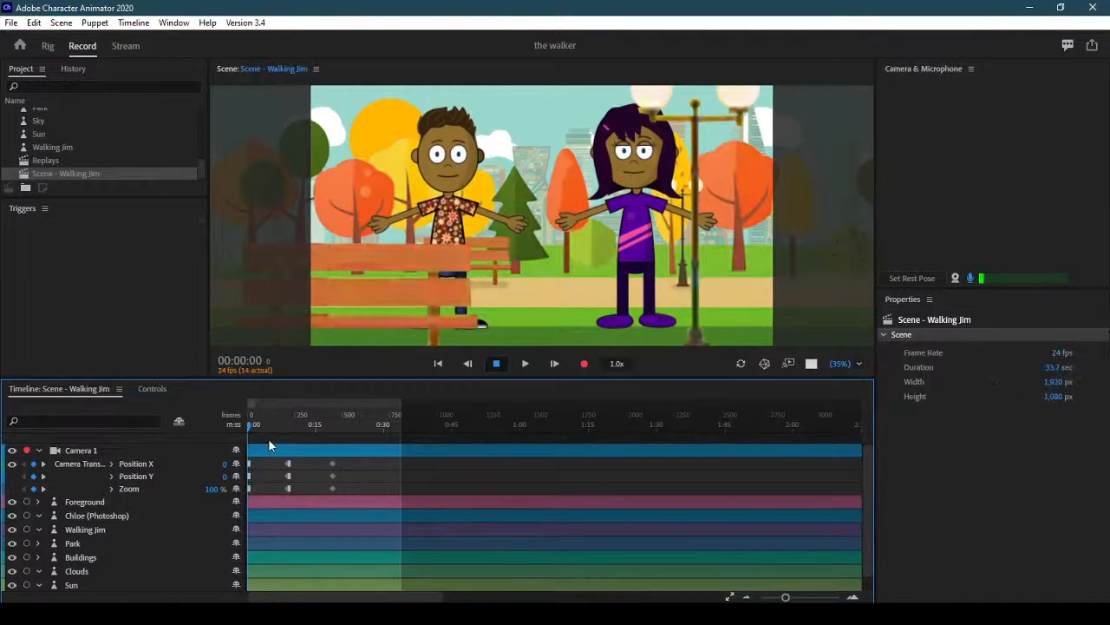
- Play the scene from the start through the last camera keyframes to check the camera moves
click(250, 427)
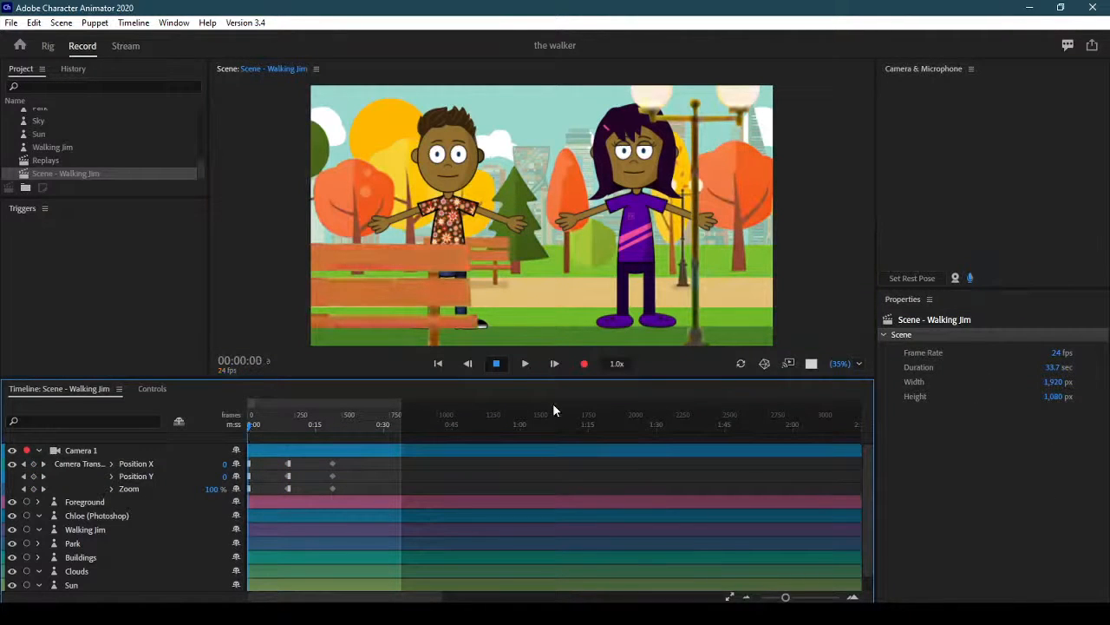
click(525, 365)
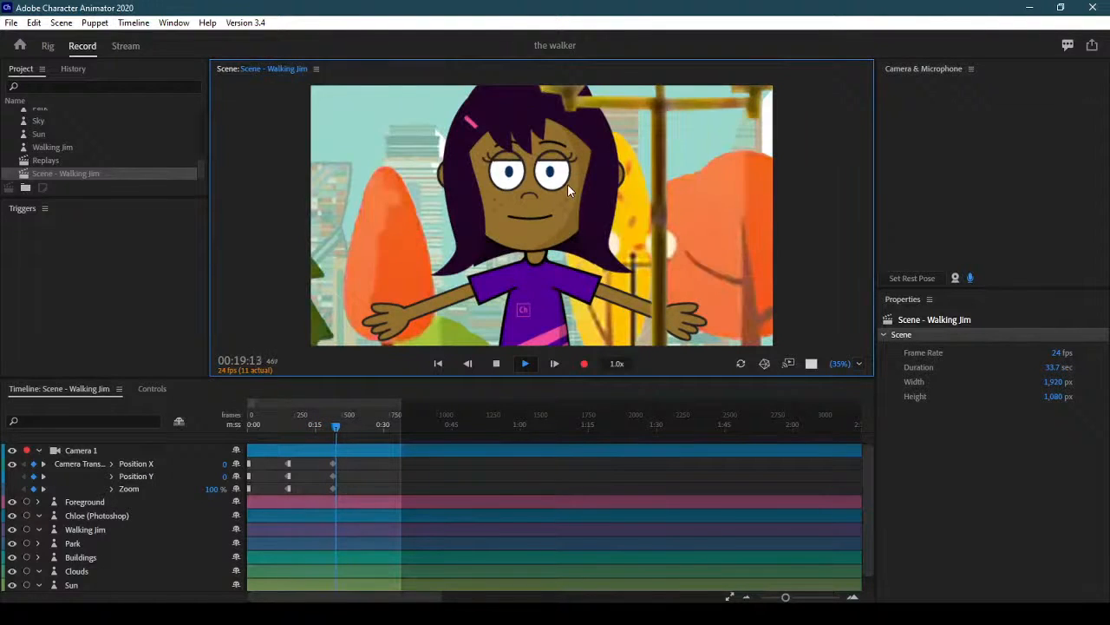
click(493, 361)
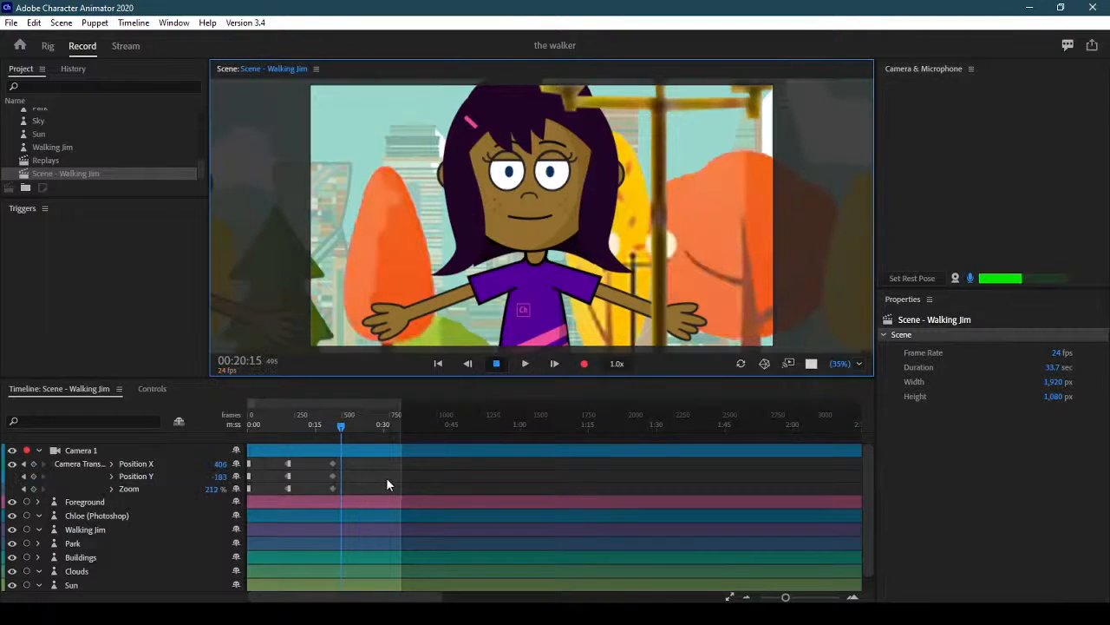
- Apply Ease to the Position X, Position Y and Zoom keyframes at 00:18:18
drag(318, 459, 345, 492)
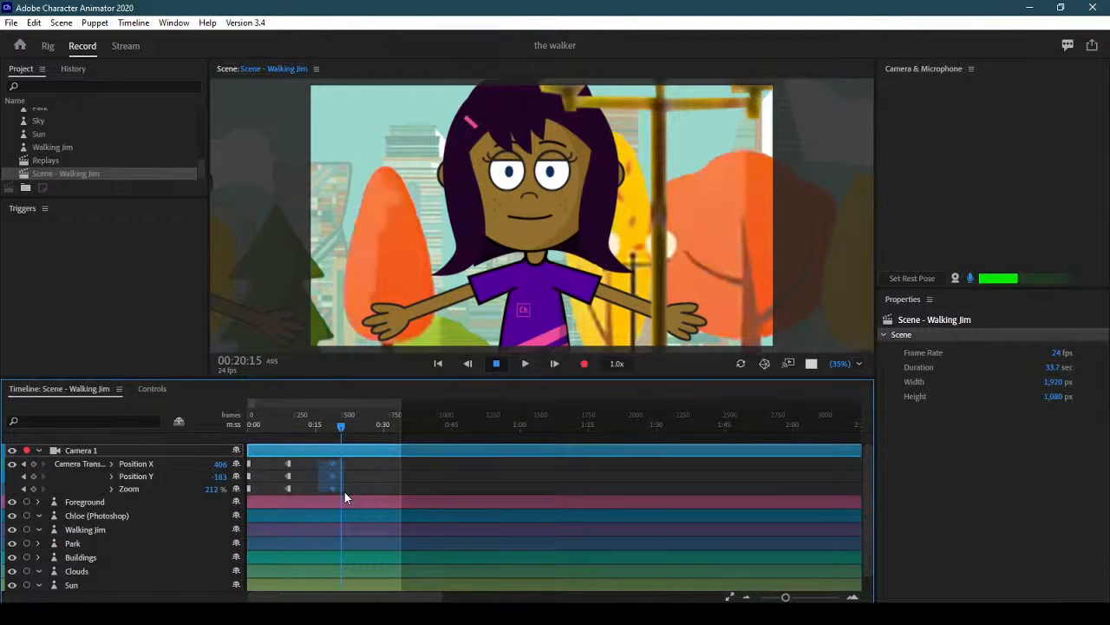
click(310, 468)
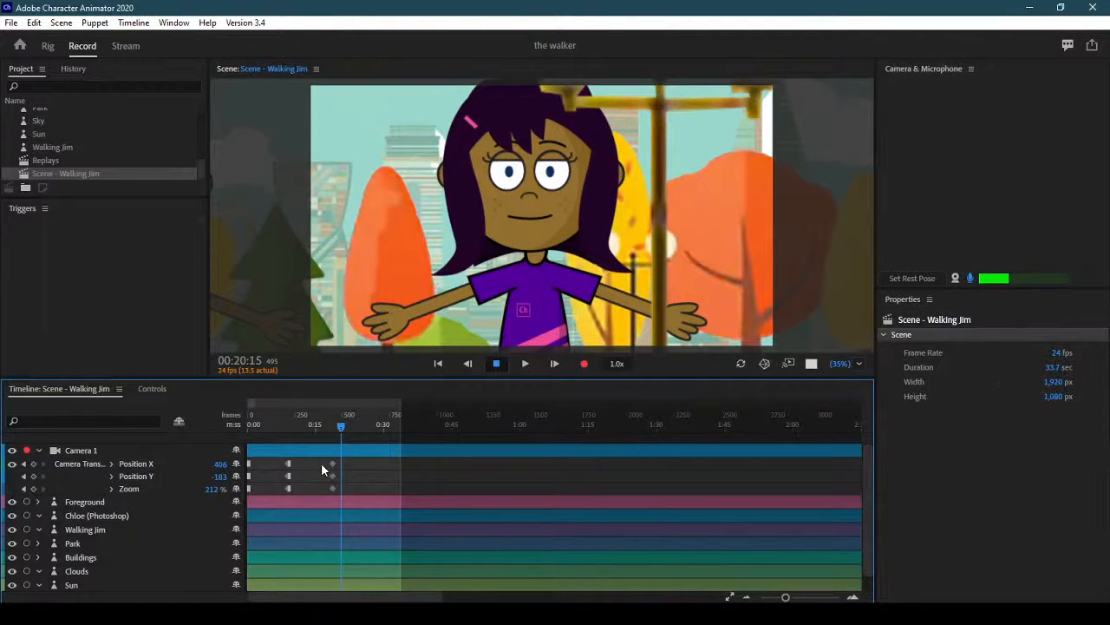
drag(338, 491, 339, 495)
right_click(334, 491)
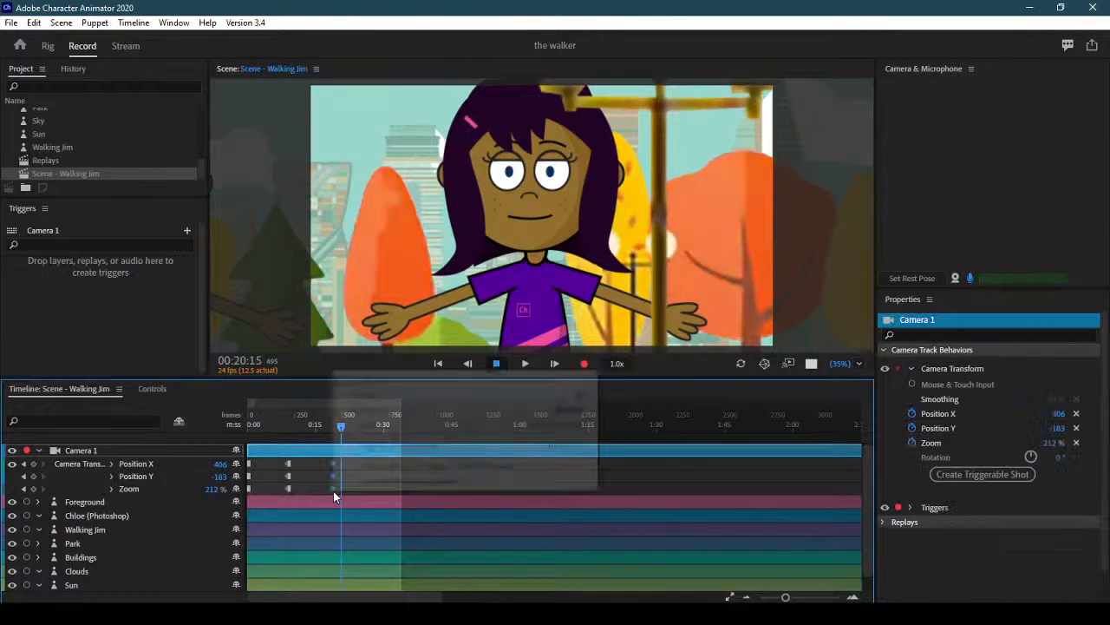
click(413, 398)
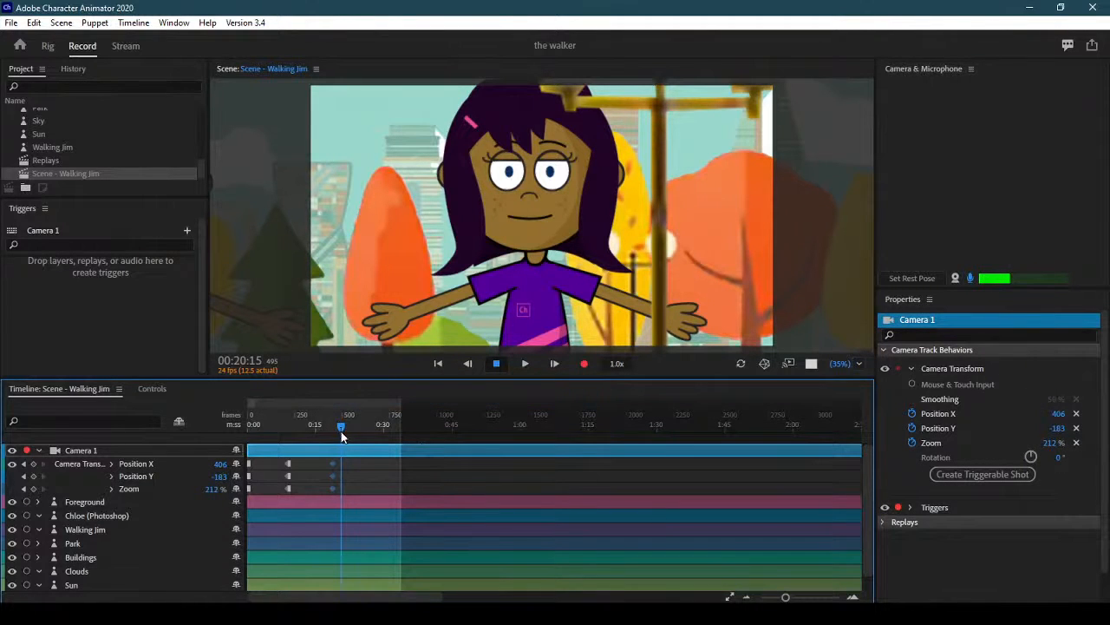
- Copy the close-up keyframes from 00:08:23 to 00:09:23 and apply Ease to the pasted keyframes
drag(339, 424, 296, 437)
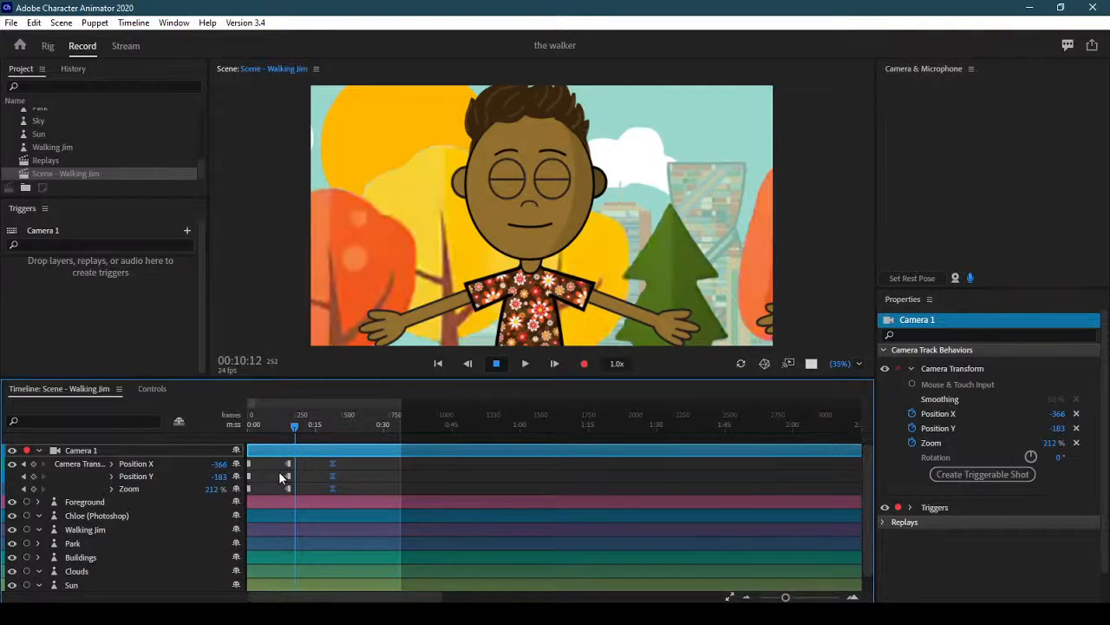
click(679, 596)
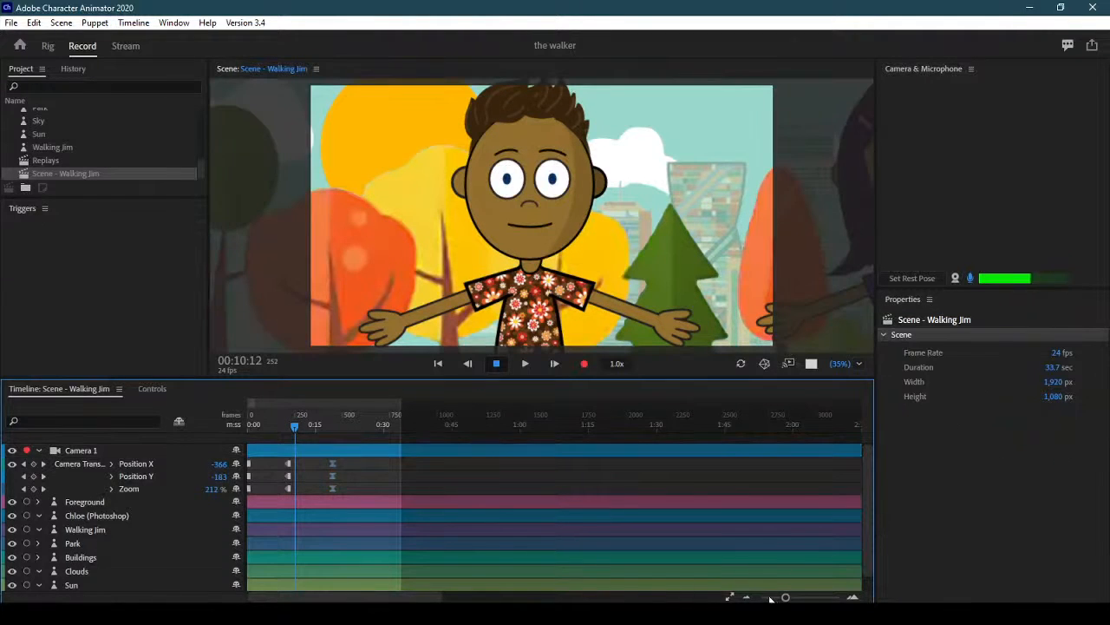
drag(785, 598, 789, 597)
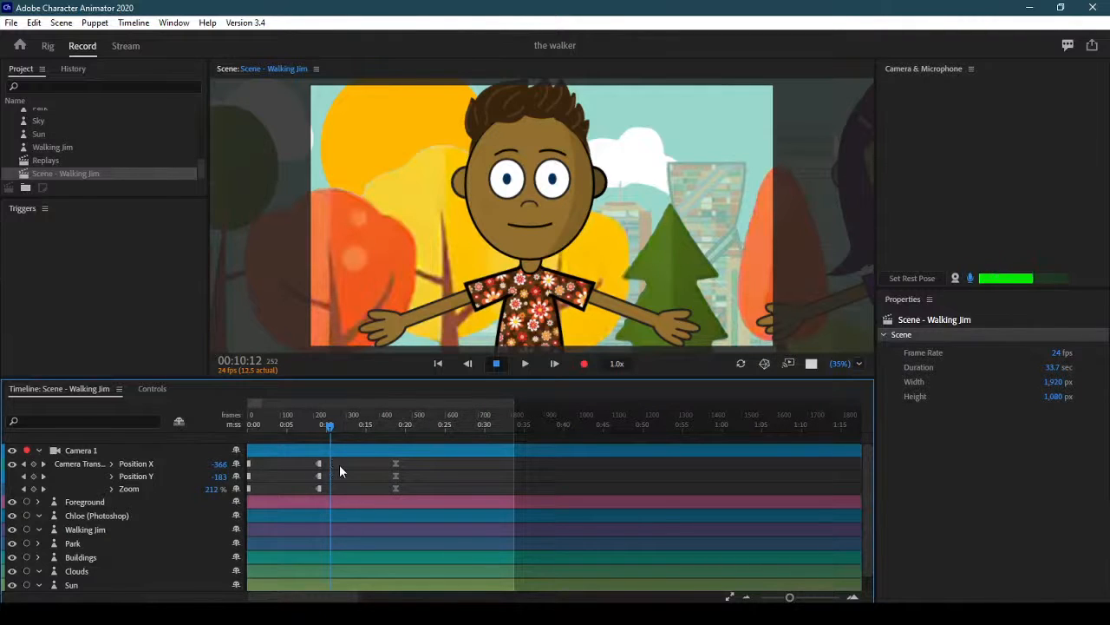
click(330, 420)
mouse_move(330, 420)
mouse_down()
mouse_move(311, 423)
mouse_move(327, 434)
mouse_up()
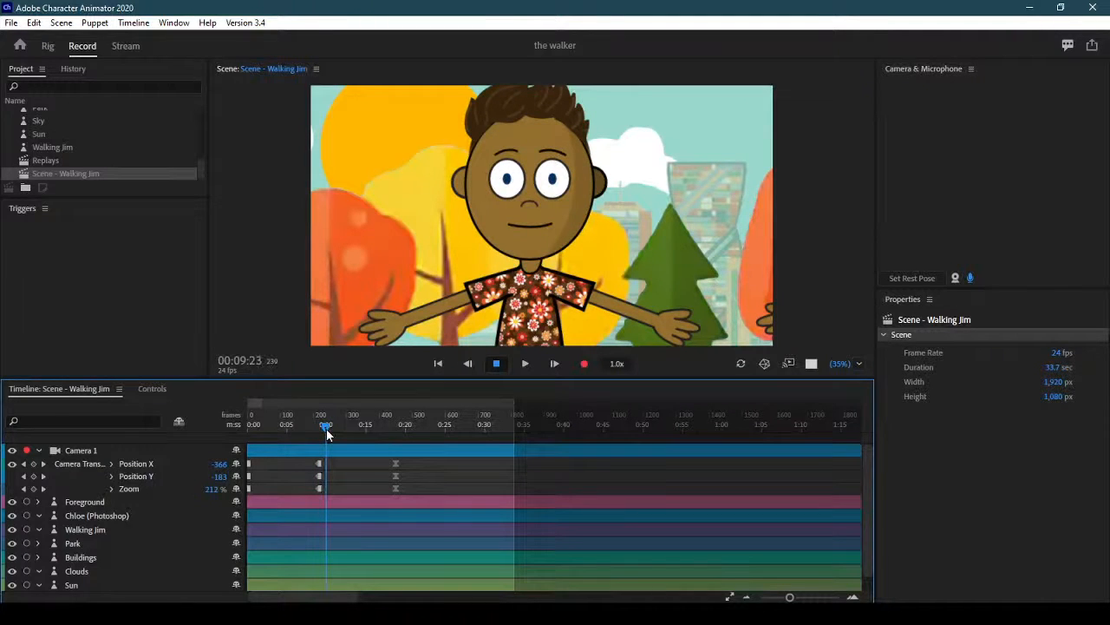
click(319, 490)
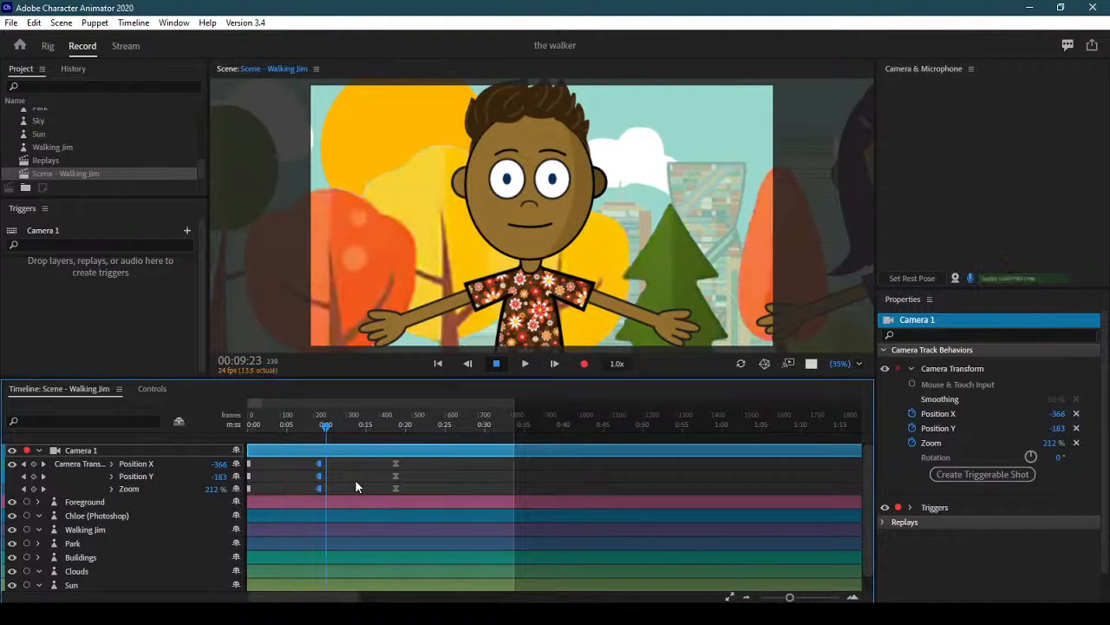
key(ctrl+v)
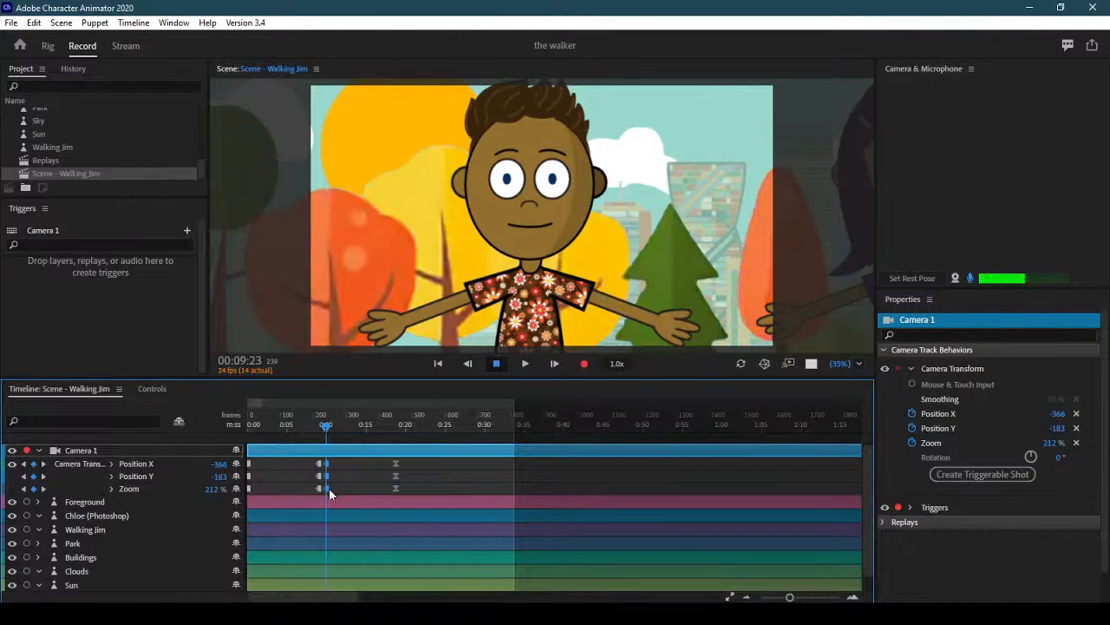
right_click(329, 488)
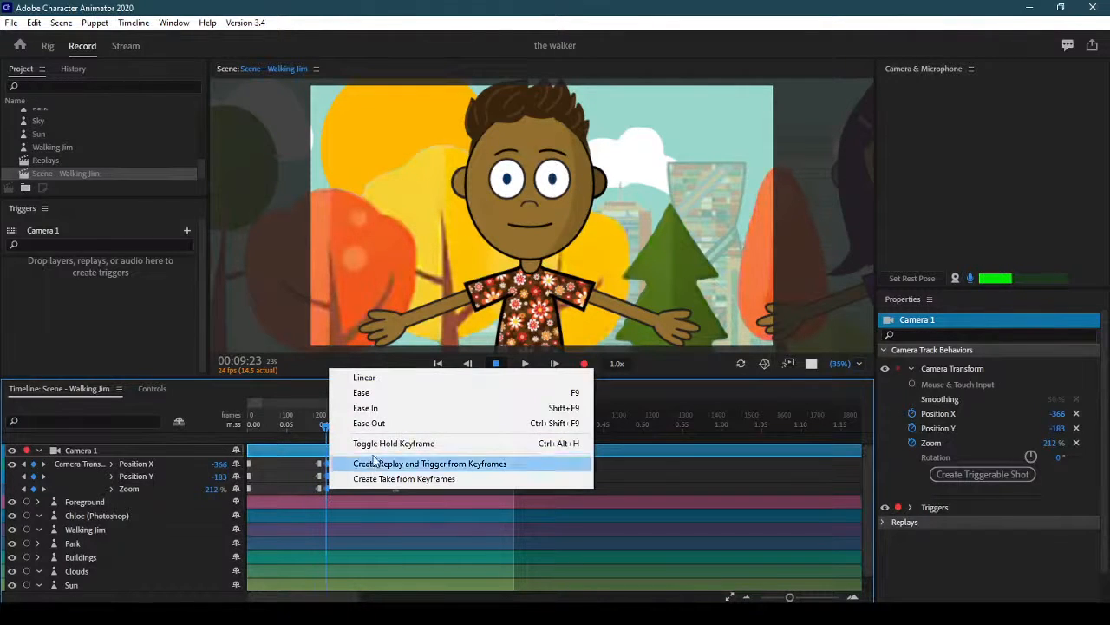
click(376, 392)
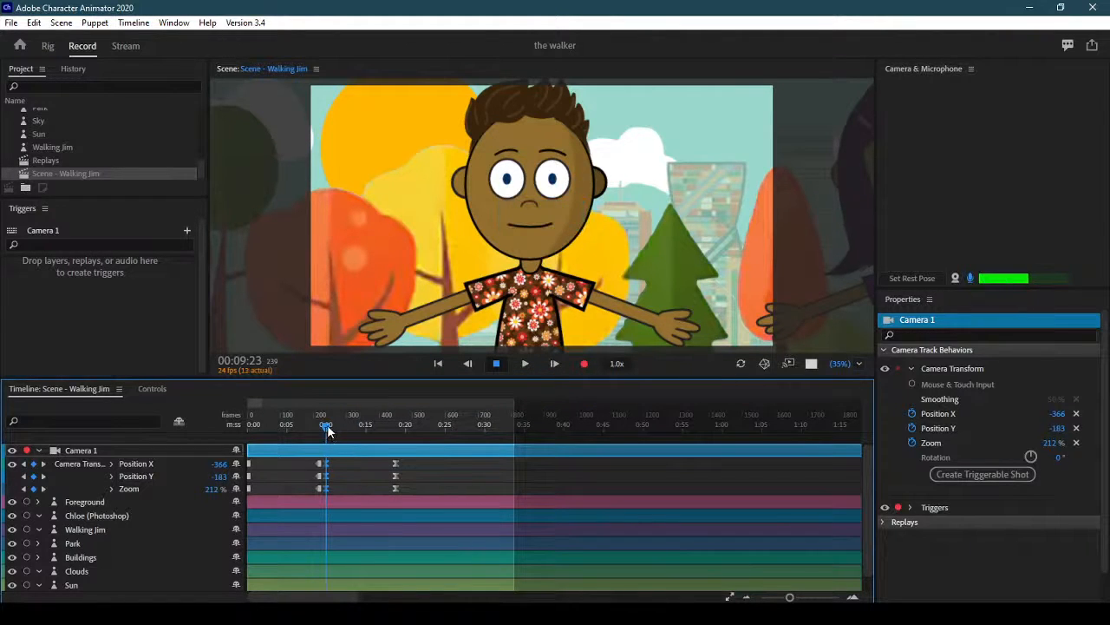
- Play the scene from the start through the last camera keyframes and scrub around the keyframes near 00:09:00
drag(327, 426, 230, 426)
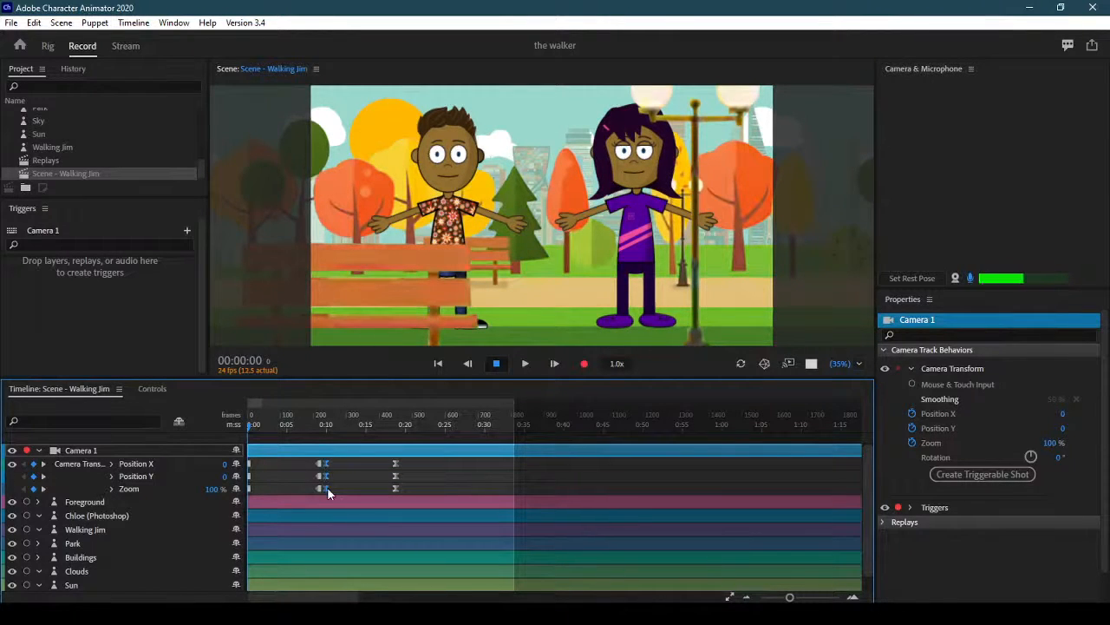
click(526, 365)
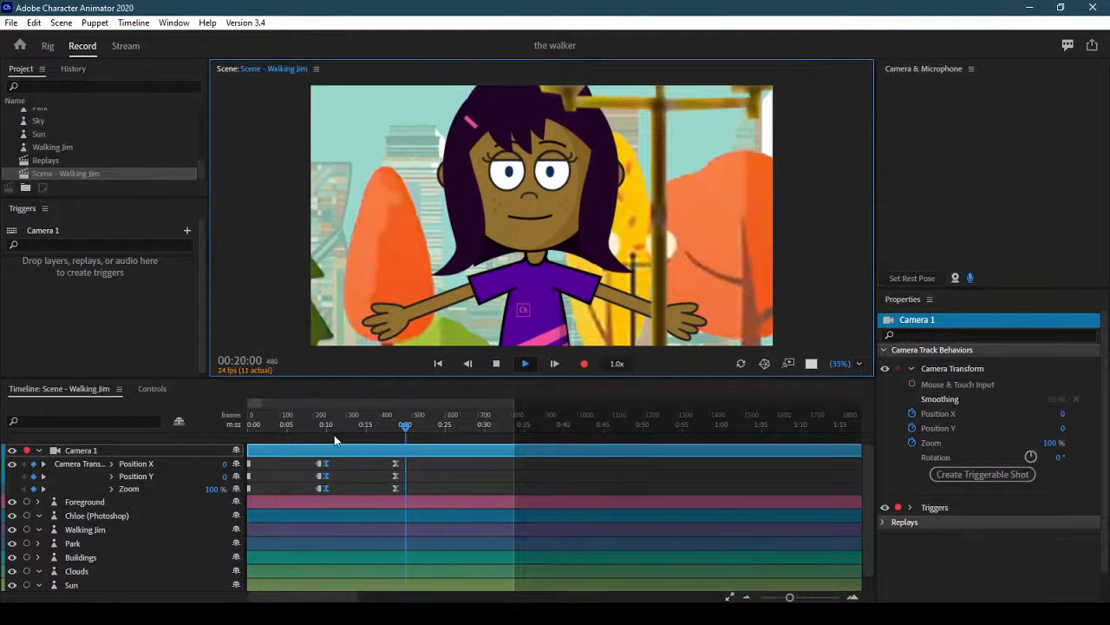
click(322, 425)
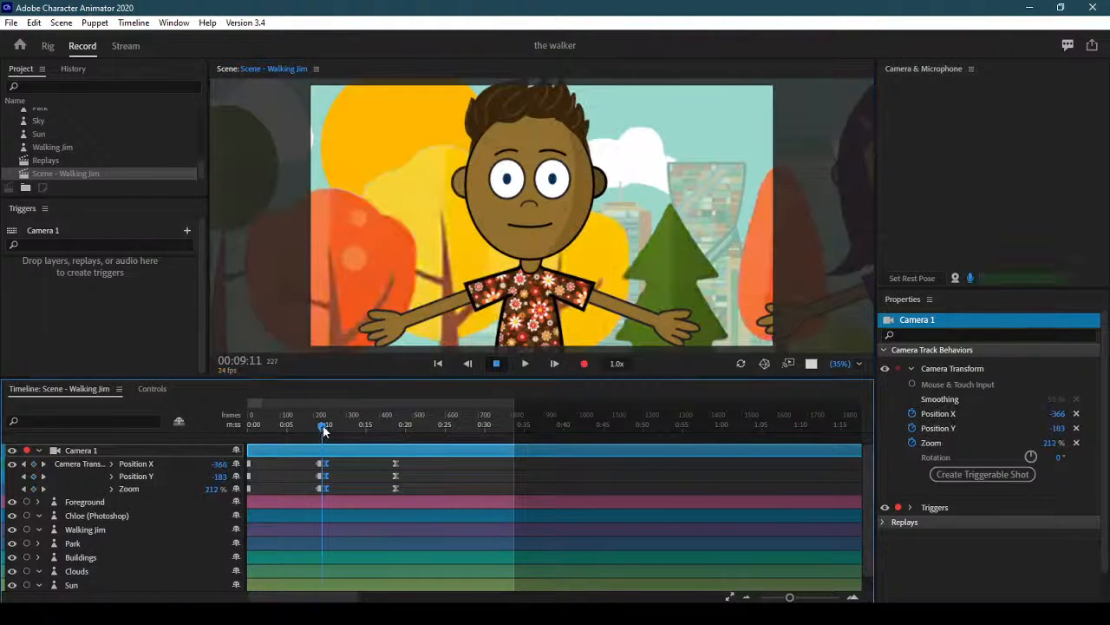
mouse_move(328, 427)
mouse_down()
mouse_move(315, 431)
mouse_move(395, 429)
mouse_move(232, 430)
mouse_move(318, 425)
mouse_up()
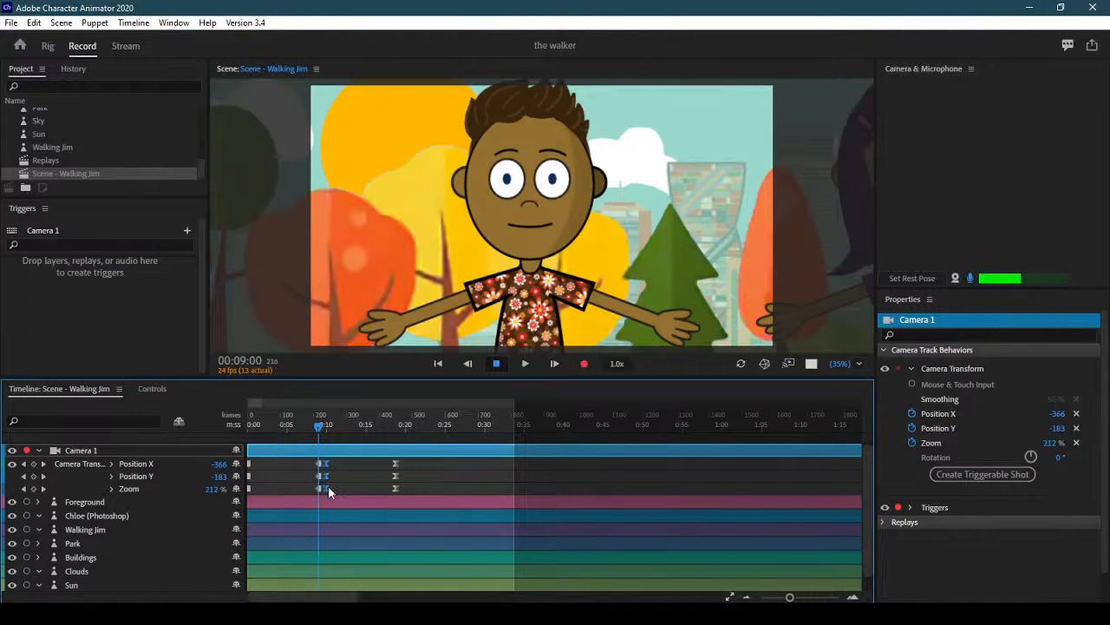
mouse_move(320, 423)
mouse_down()
mouse_move(329, 422)
mouse_move(318, 421)
mouse_up()
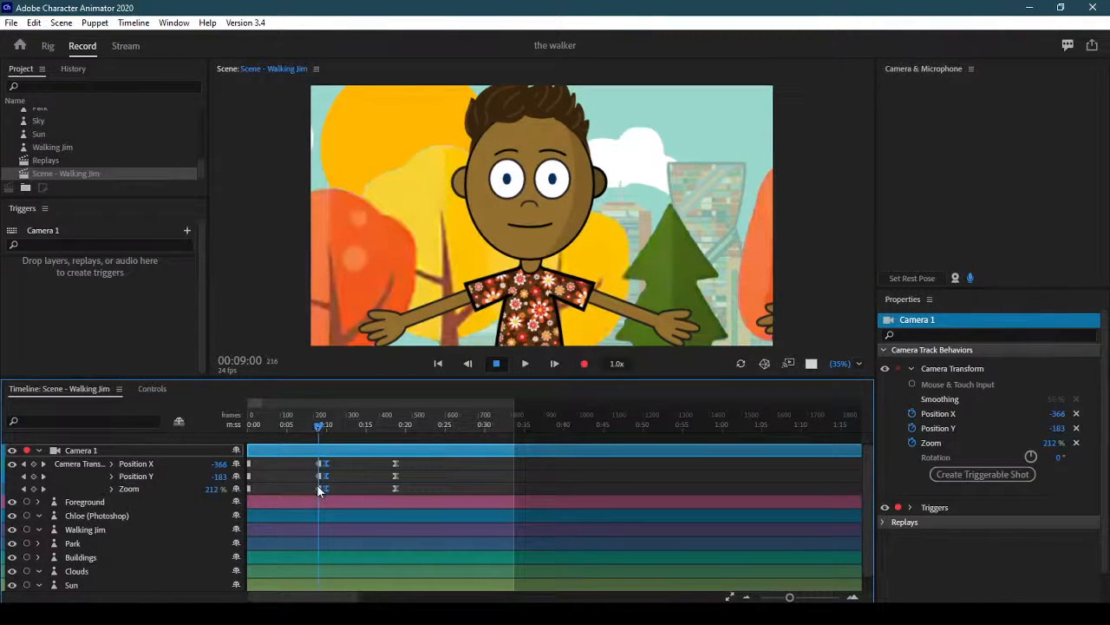
drag(324, 431, 328, 431)
- Replay the scene from 00:00:00 past the last camera keyframes to review the cut and the eased pan
drag(323, 424, 249, 426)
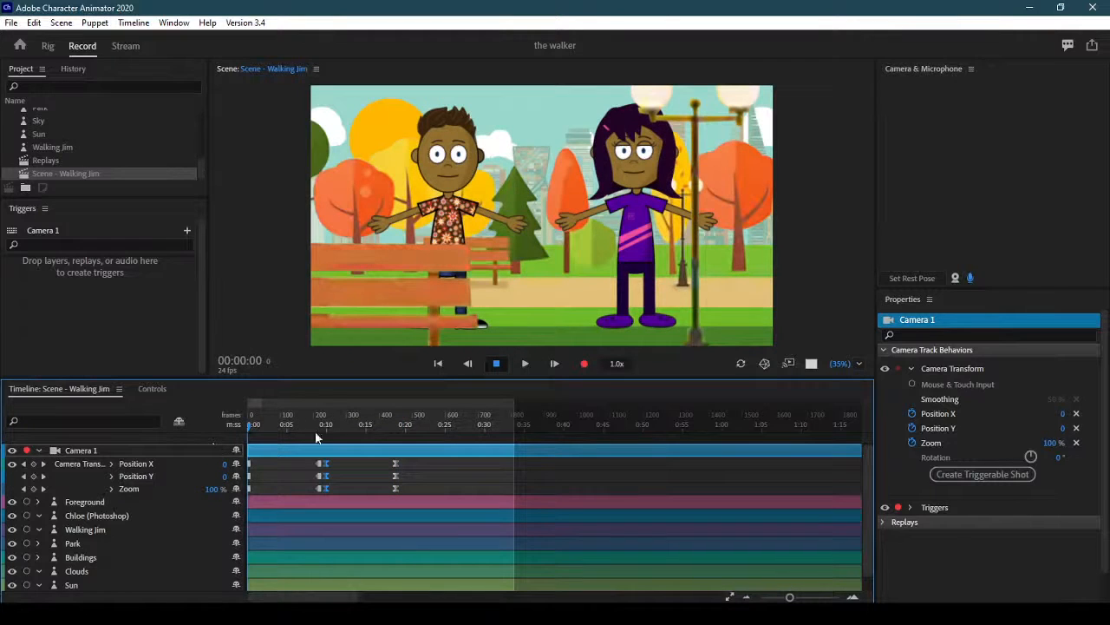
click(526, 364)
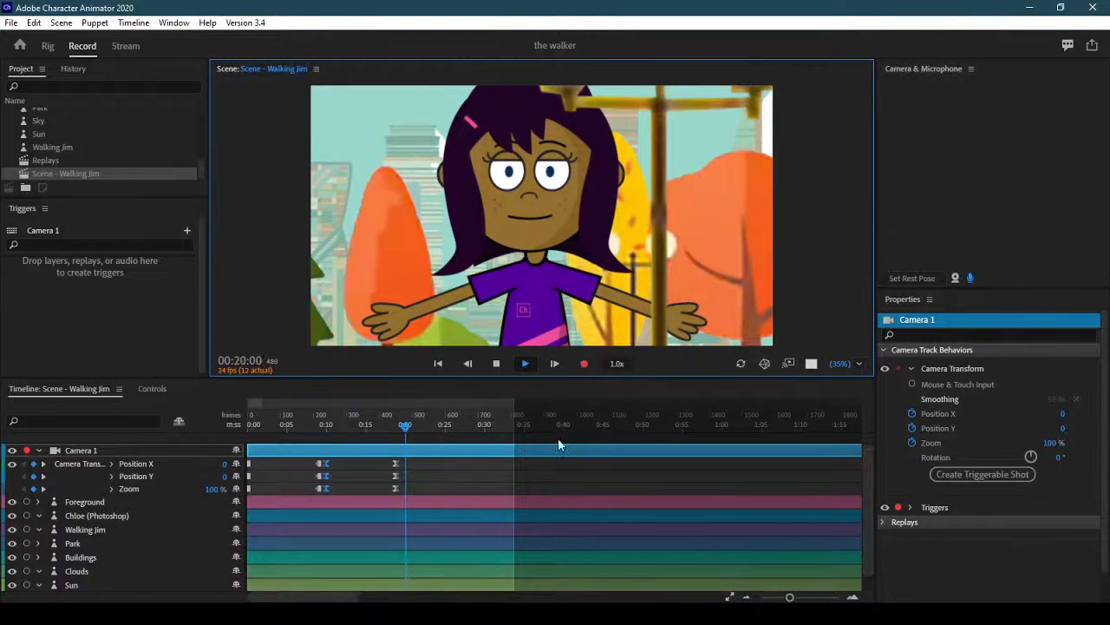
key(space)
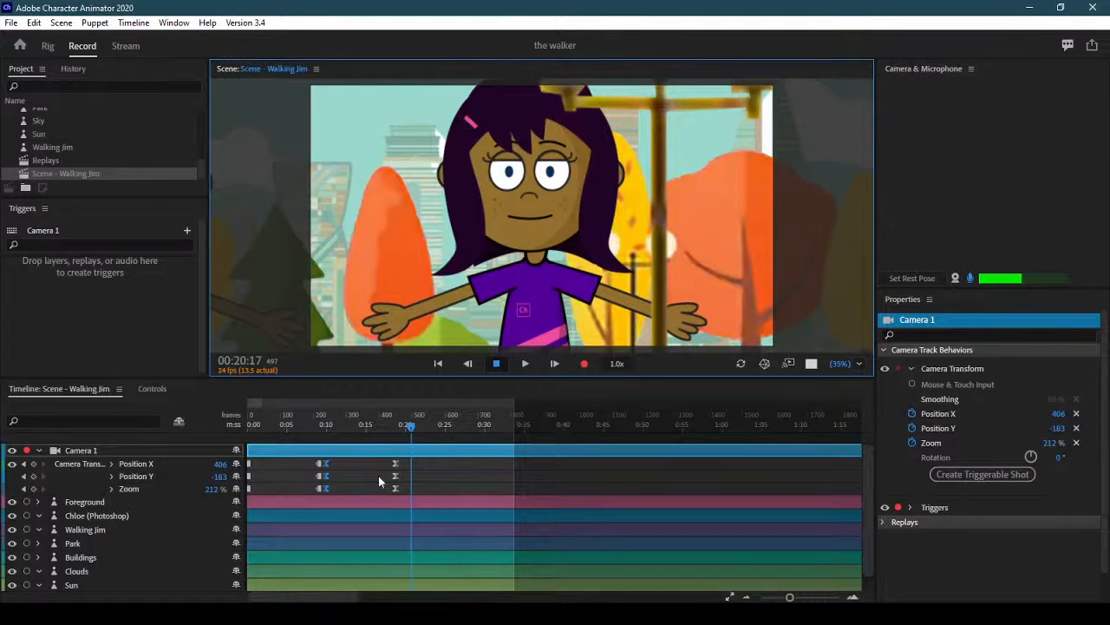
- Return to 00:00:00 and delete all Position X, Position Y and Zoom keyframes of Camera 1
click(254, 425)
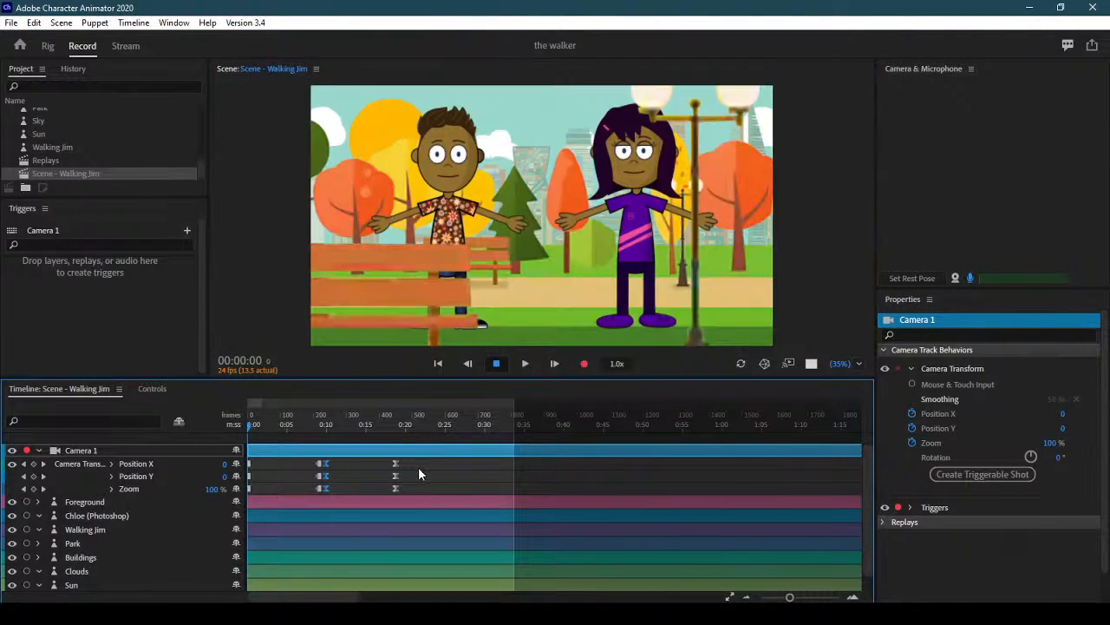
drag(423, 466, 238, 491)
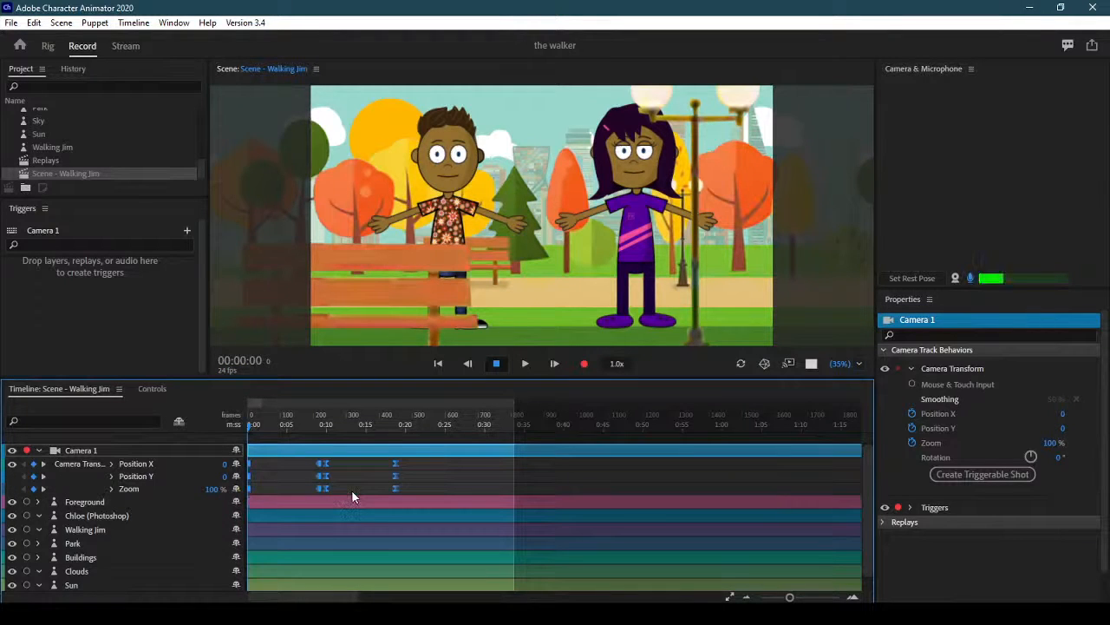
key(Delete)
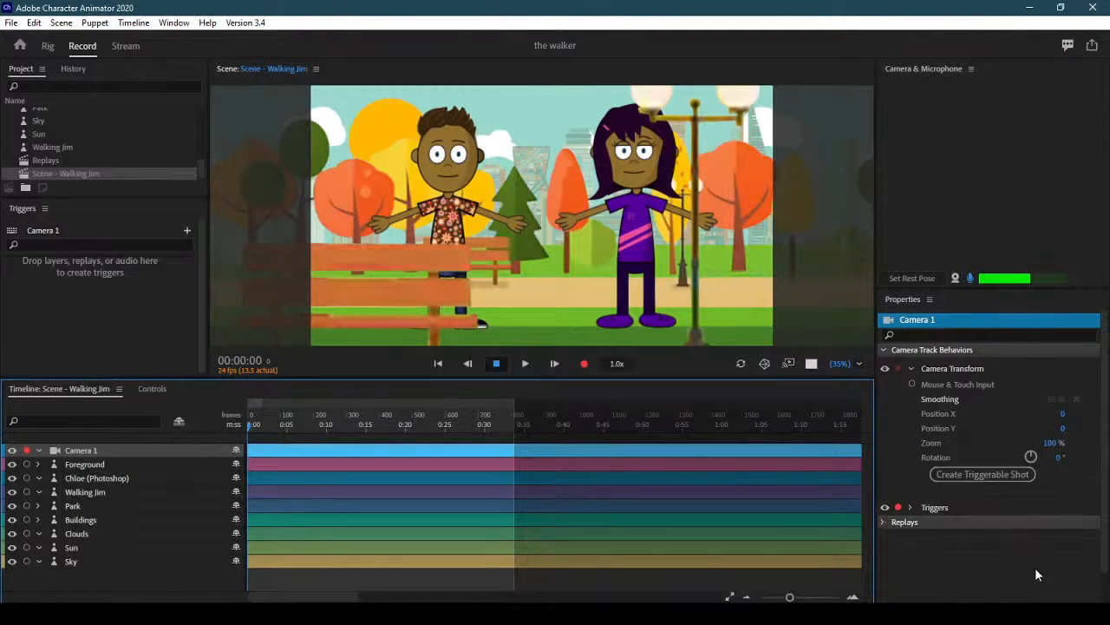
- Create a triggerable shot from the current wide camera view and rename it Wide
click(987, 471)
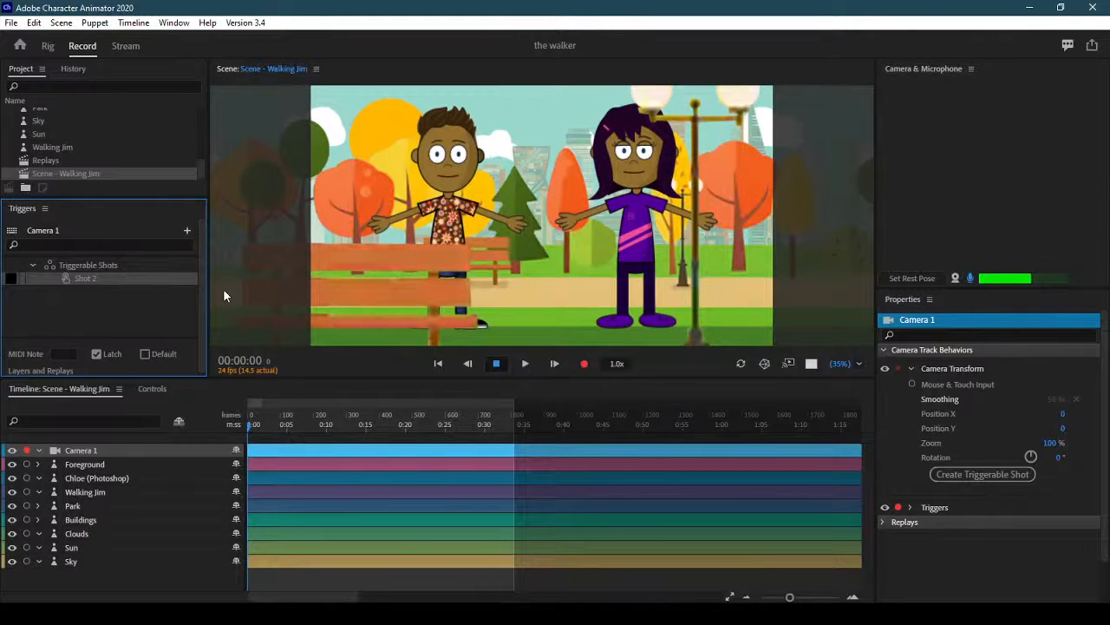
right_click(86, 279)
click(147, 288)
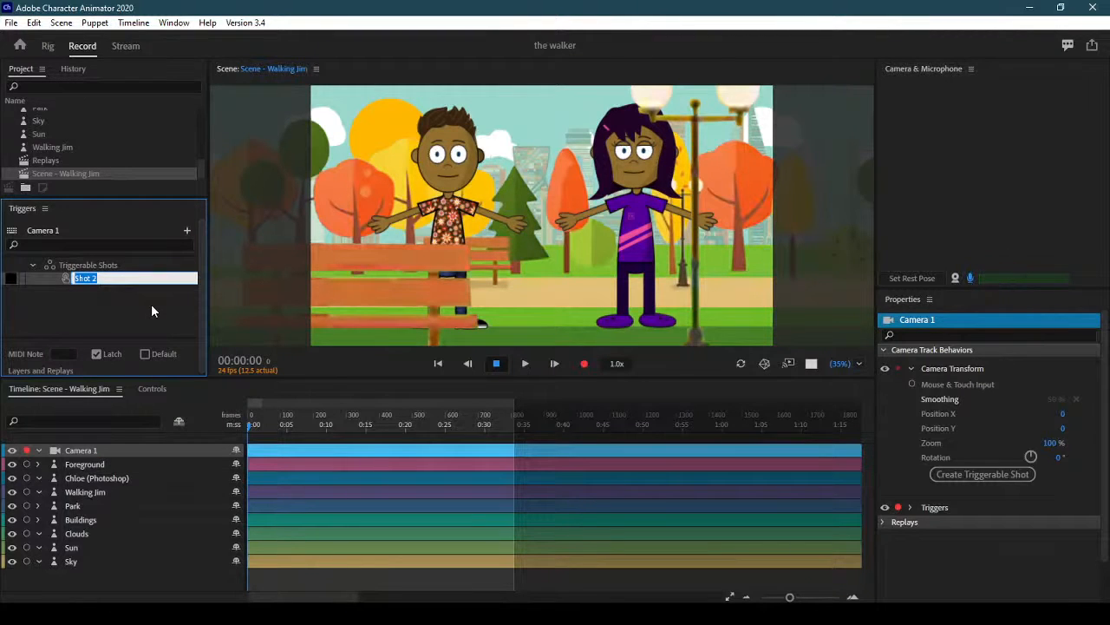
text(Z)
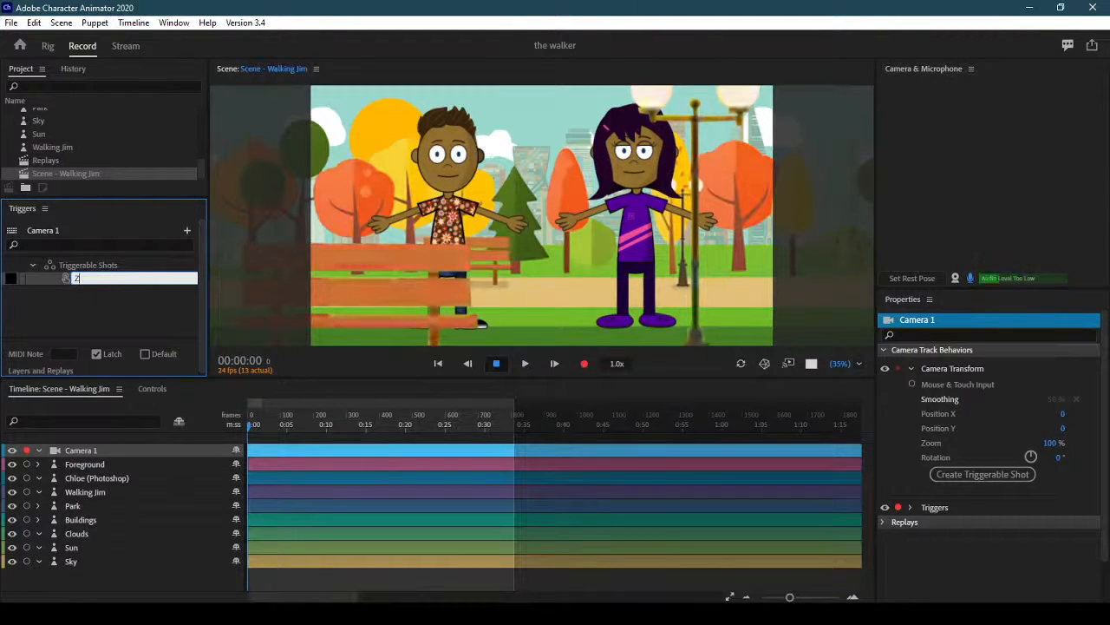
text(Wide)
key(Return)
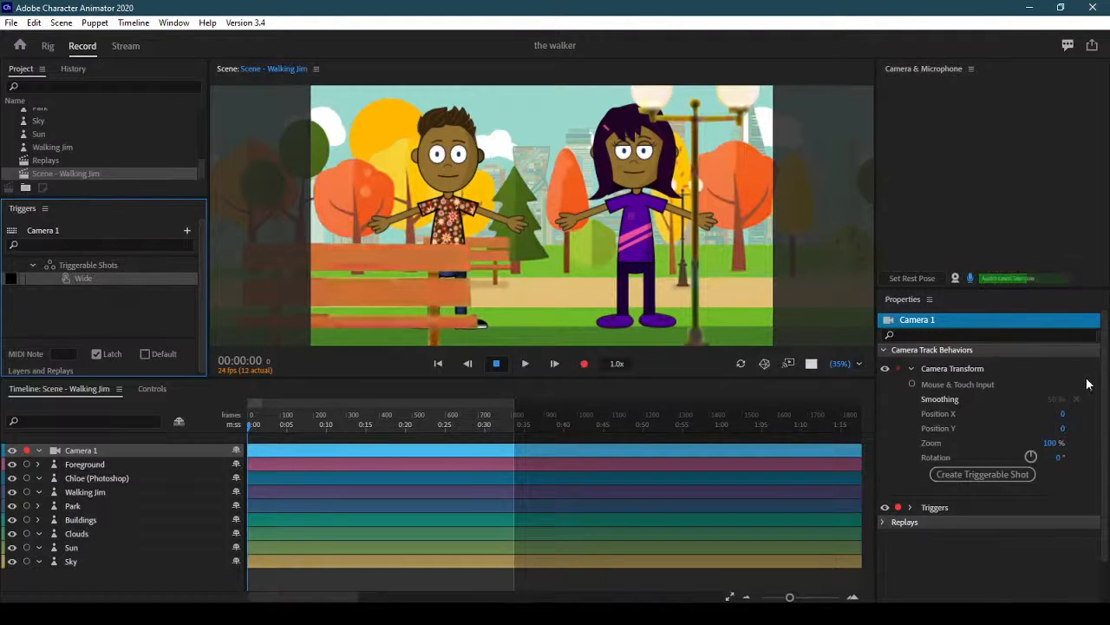
- Set Camera 1 to Zoom 146% and Position Y -159, and save the view as a triggerable shot named Medium
drag(1052, 444, 970, 446)
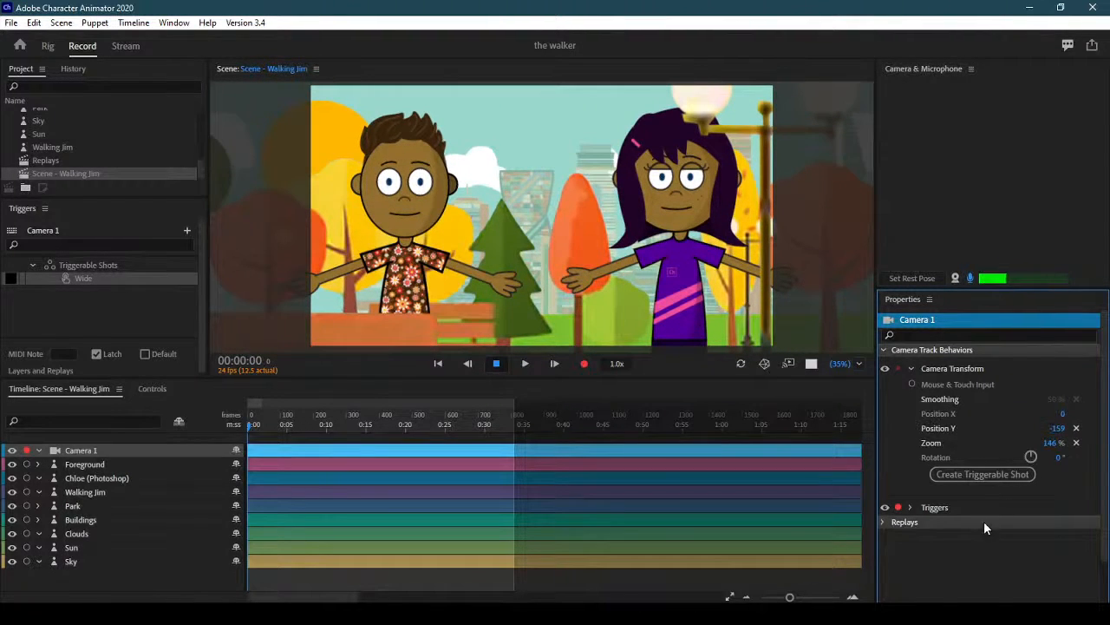
click(976, 474)
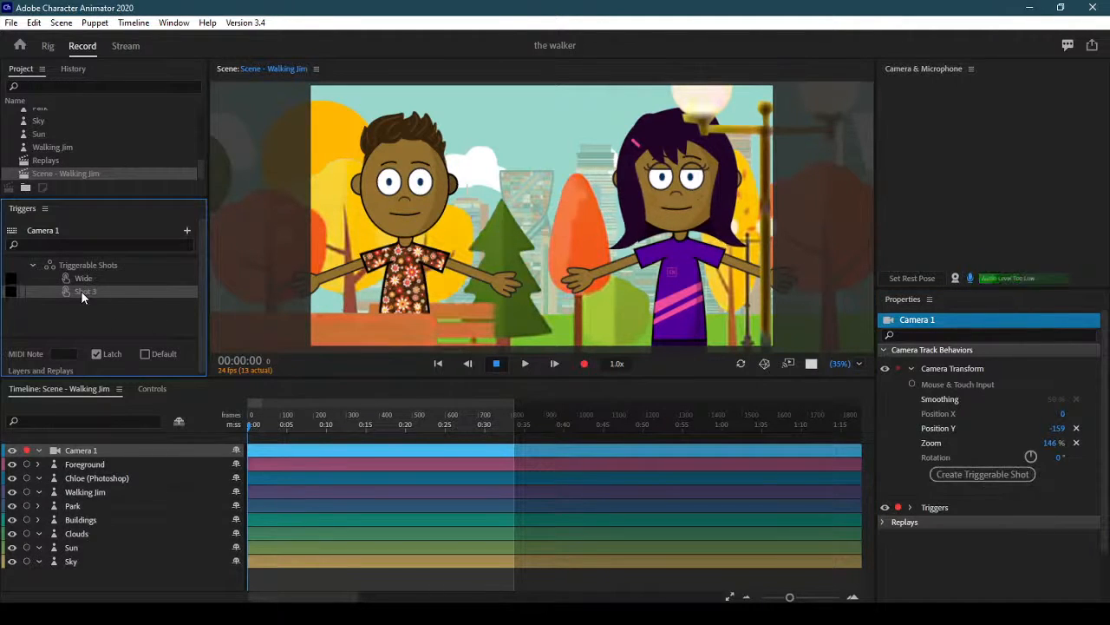
right_click(81, 292)
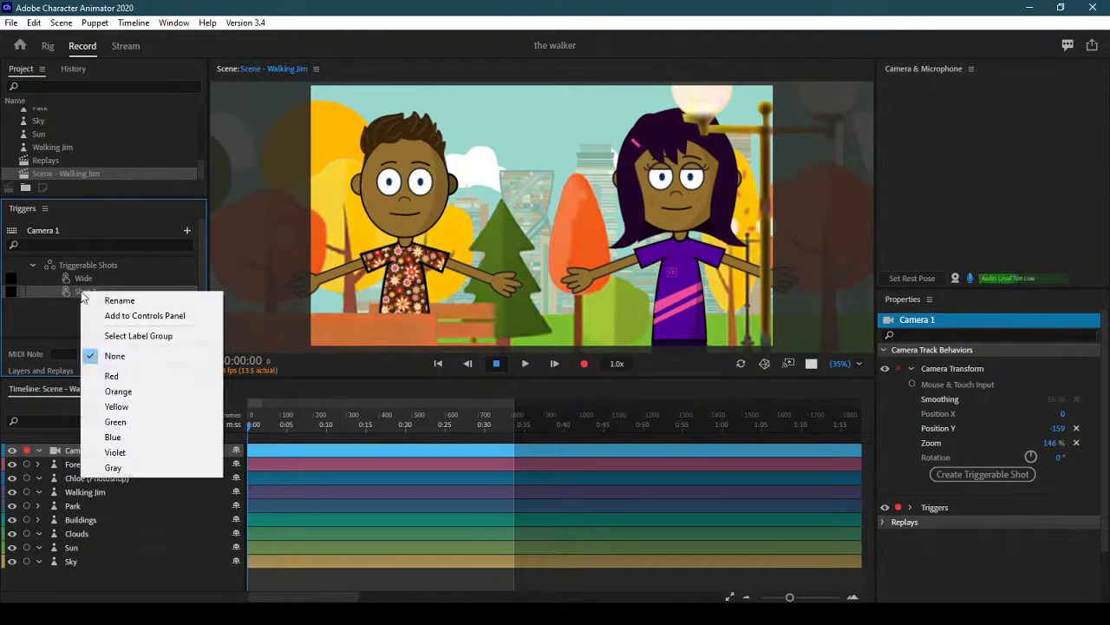
click(137, 301)
text(Medium)
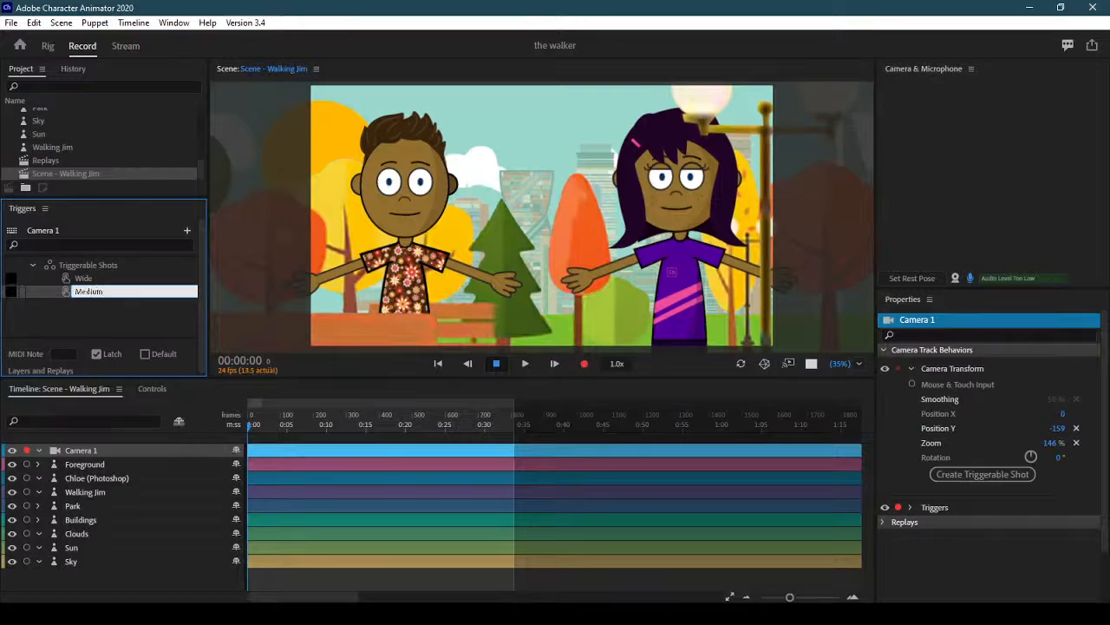
key(Return)
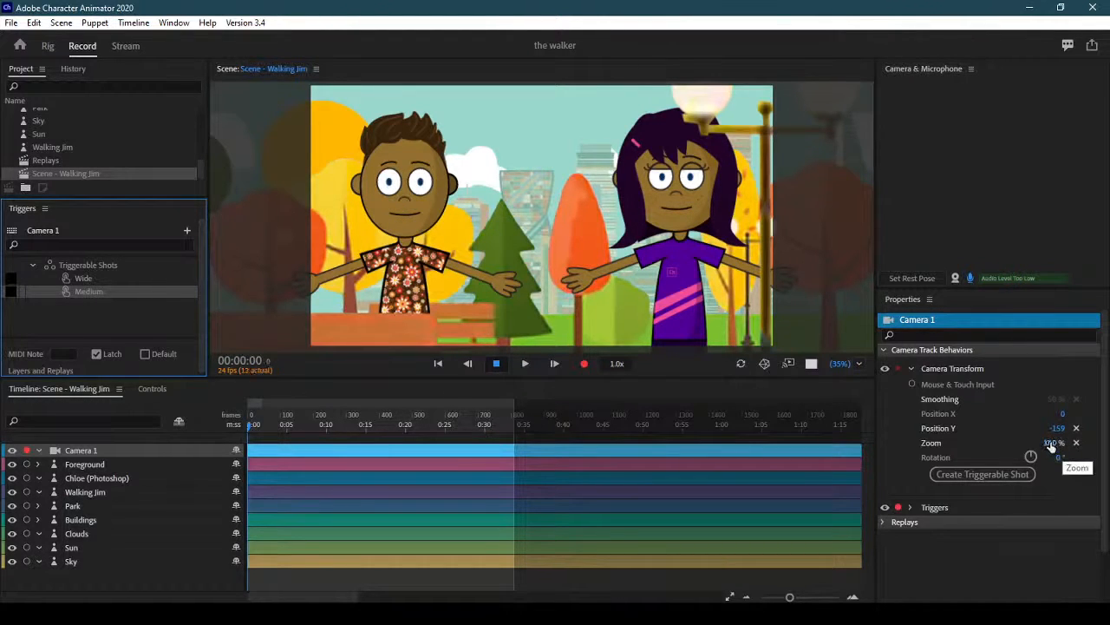
- Frame Camera 1 close on the male character with Zoom 233%, Position X -361 and Position Y -241
drag(1050, 440, 1106, 436)
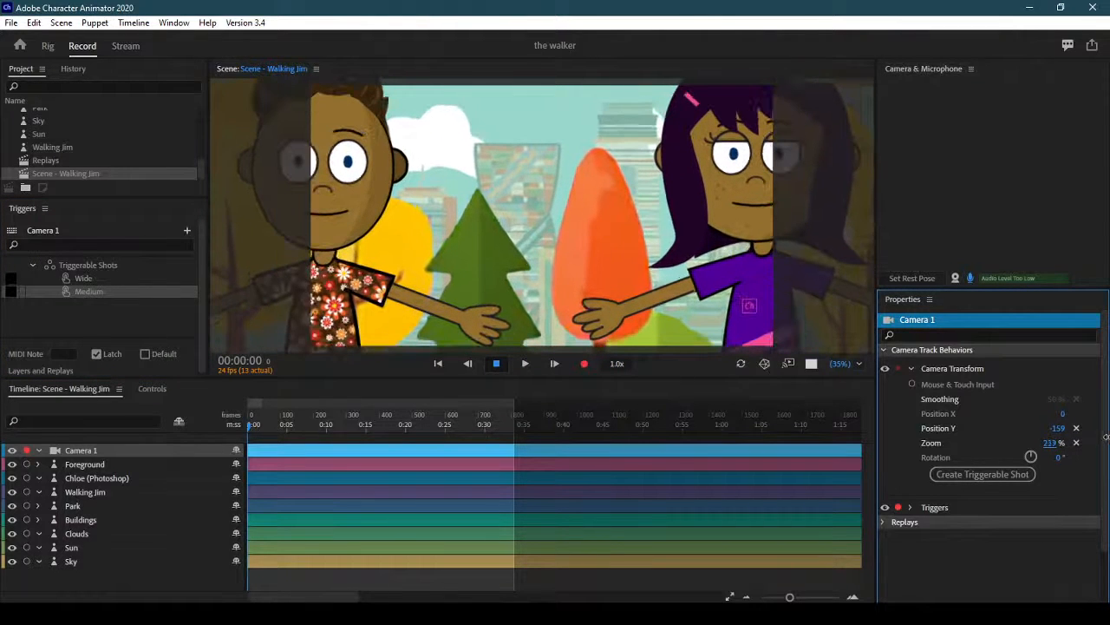
click(1060, 428)
click(1061, 428)
drag(1066, 415, 841, 443)
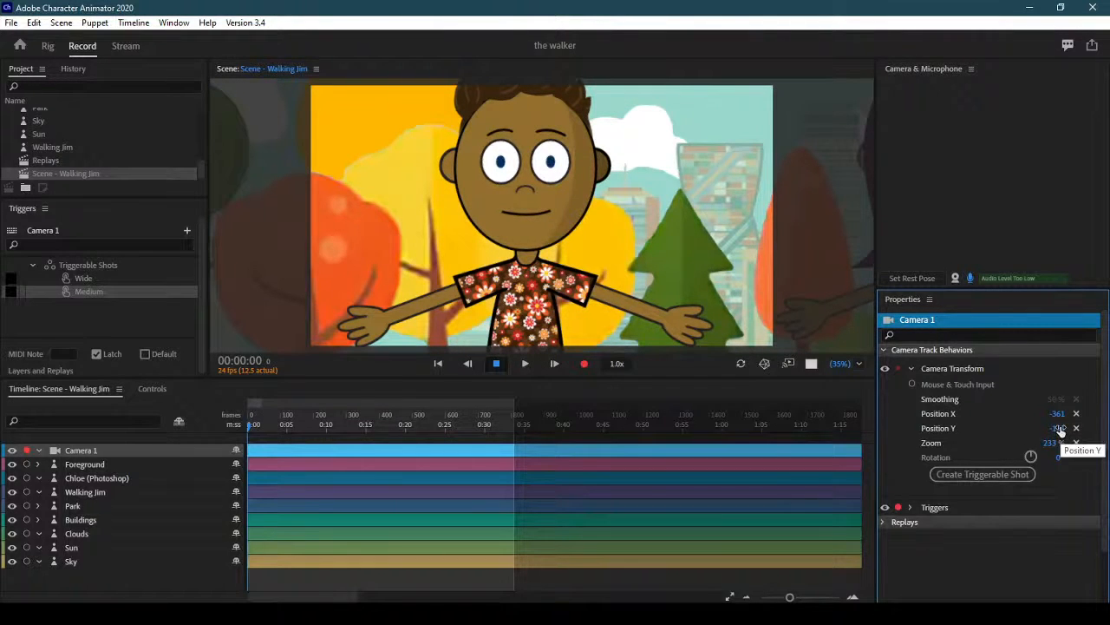
drag(1060, 429, 1012, 436)
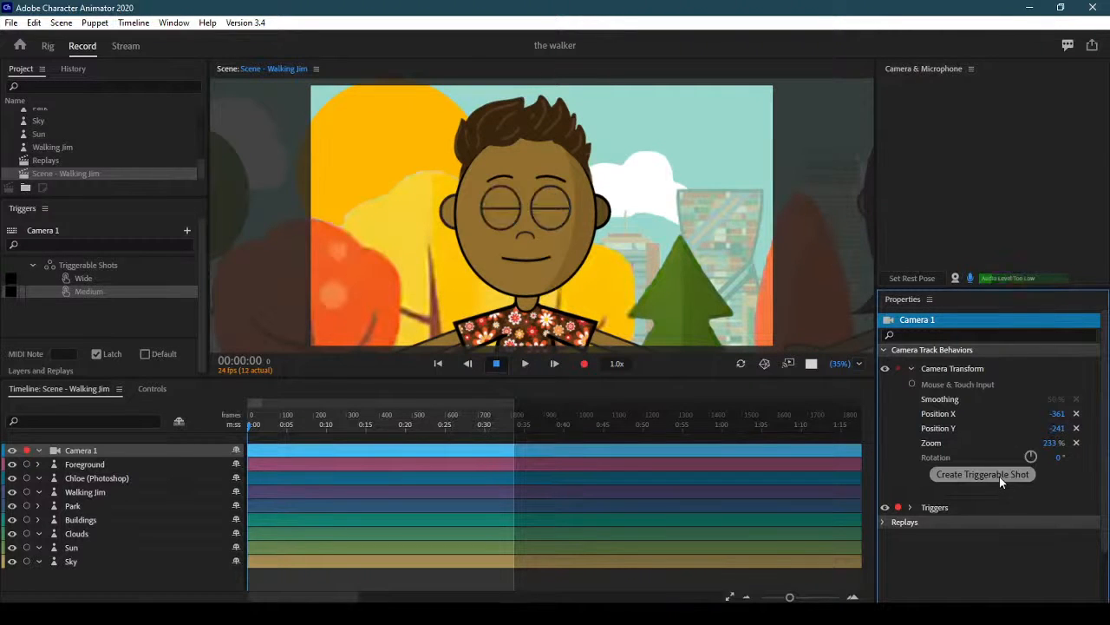
click(1001, 476)
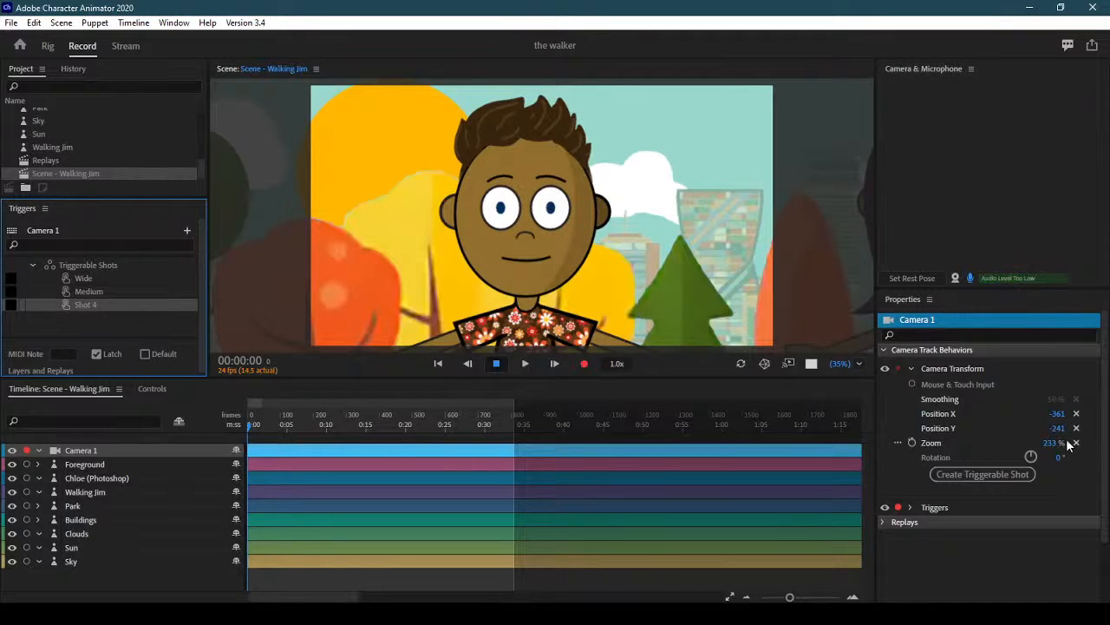
click(34, 22)
click(96, 38)
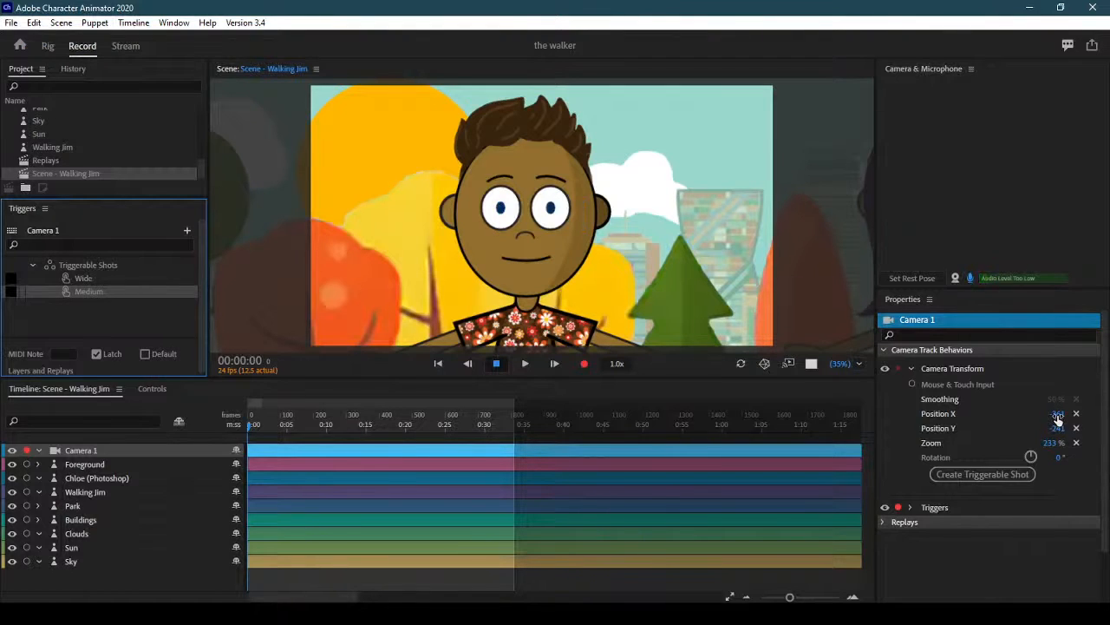
- Set Camera 1's Position X to -394 and create a triggerable shot from this close-up view
drag(1057, 419, 1037, 419)
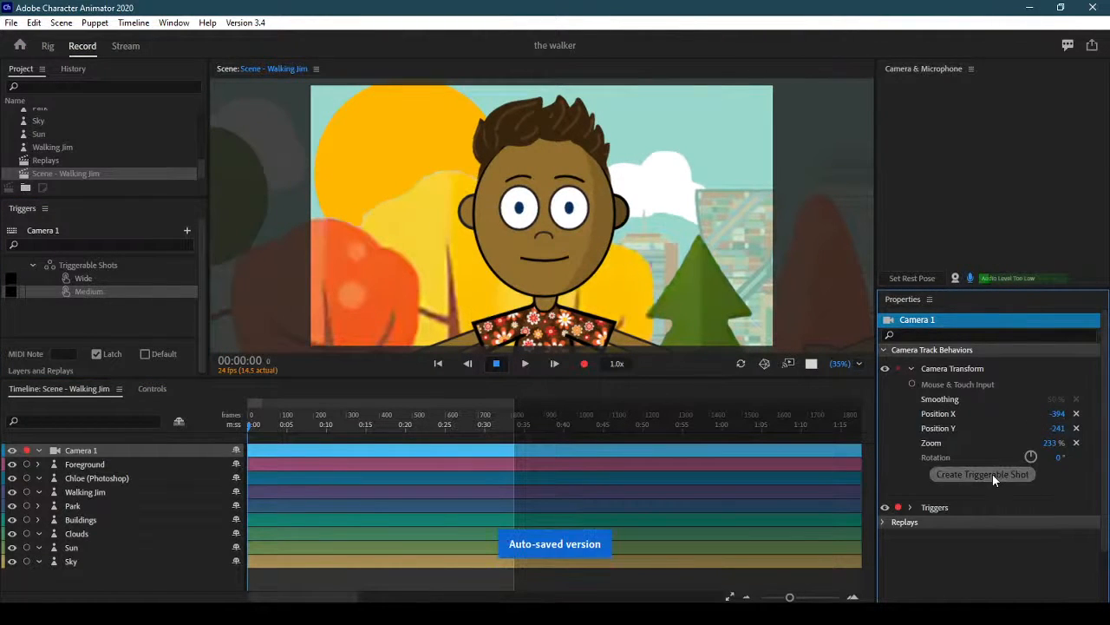
click(993, 475)
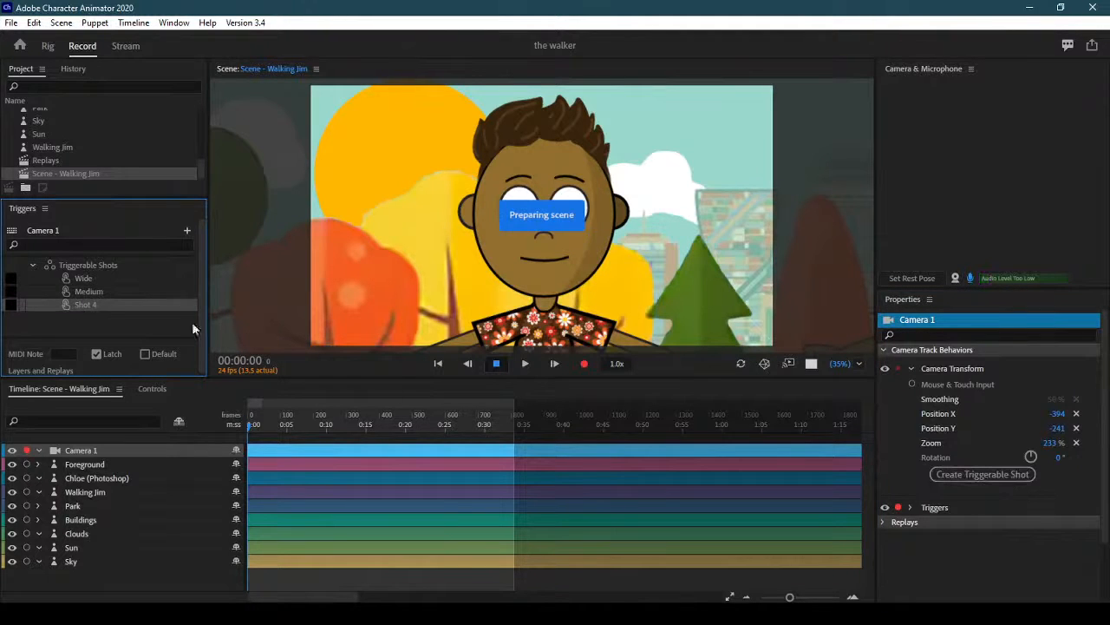
- Rename the new close-up shot Close Up Shot Jim and copy the words Close Up Shot from its name
right_click(89, 304)
click(137, 308)
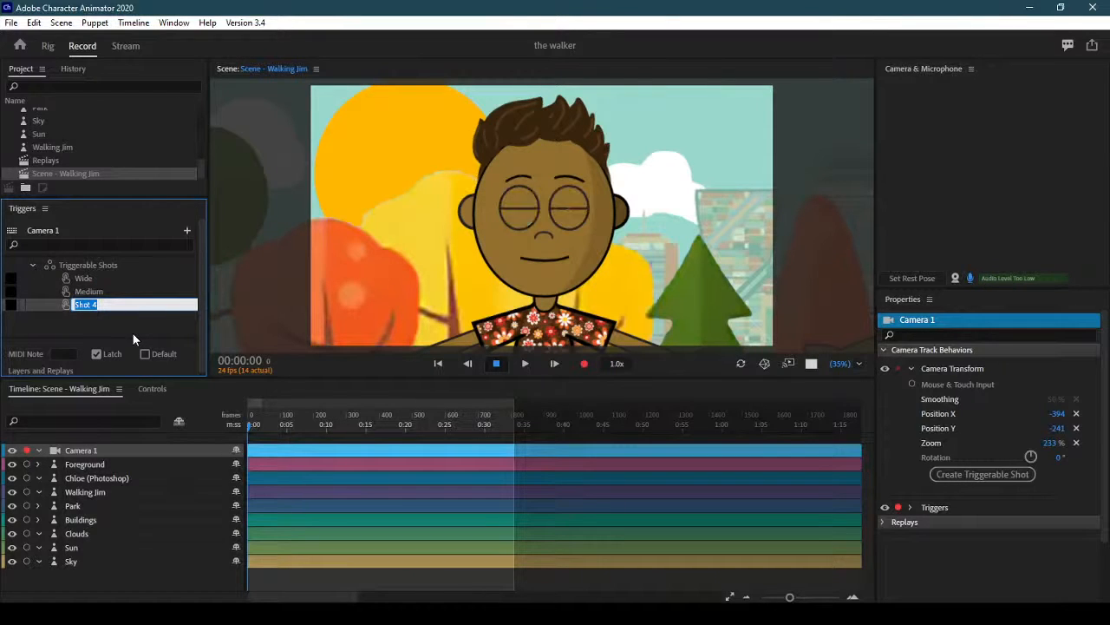
text(CS)
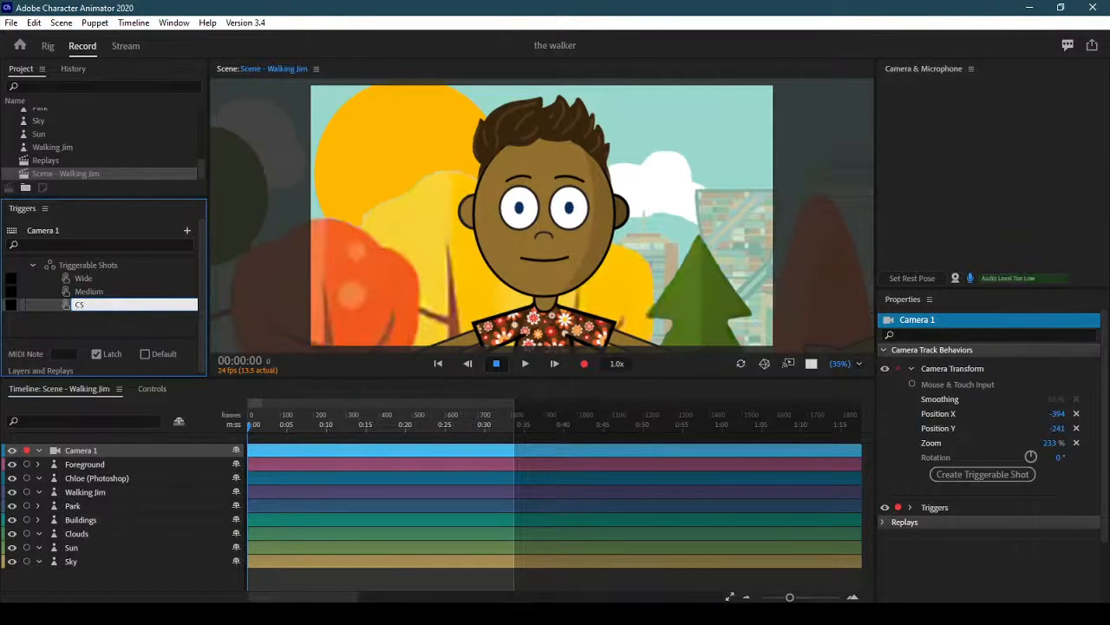
key(BackSpace)
text(los)
text(e up Shot 1)
key(BackSpace)
text(U)
drag(124, 305, 58, 301)
key(ctrl+c)
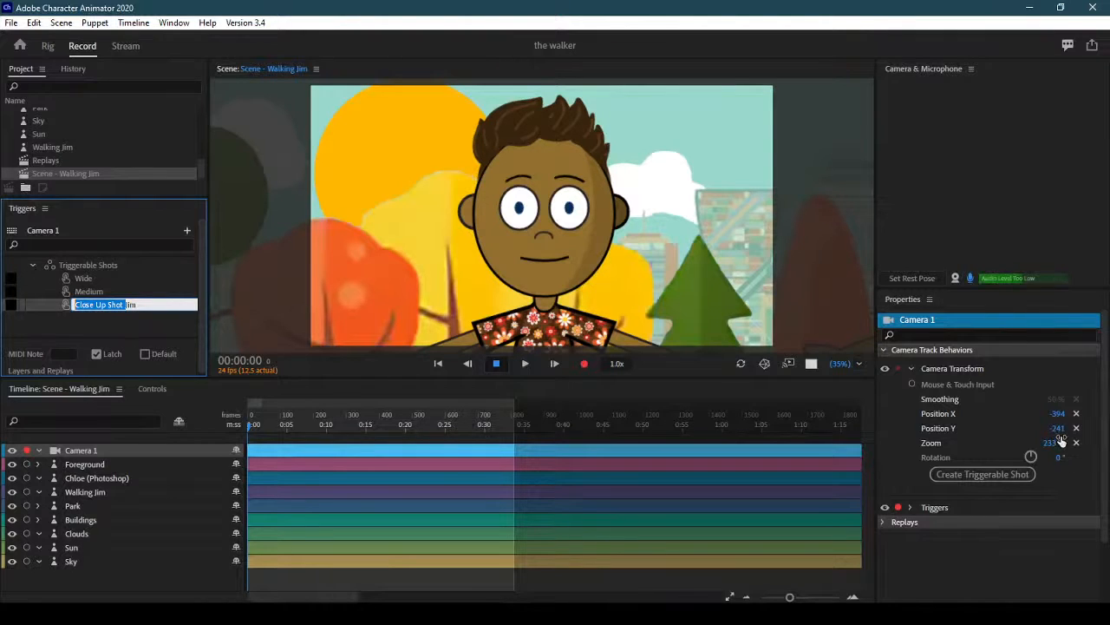
- Try a Position Y of -295, and undo both that change and the close-up shot's renaming
drag(1061, 439, 1044, 444)
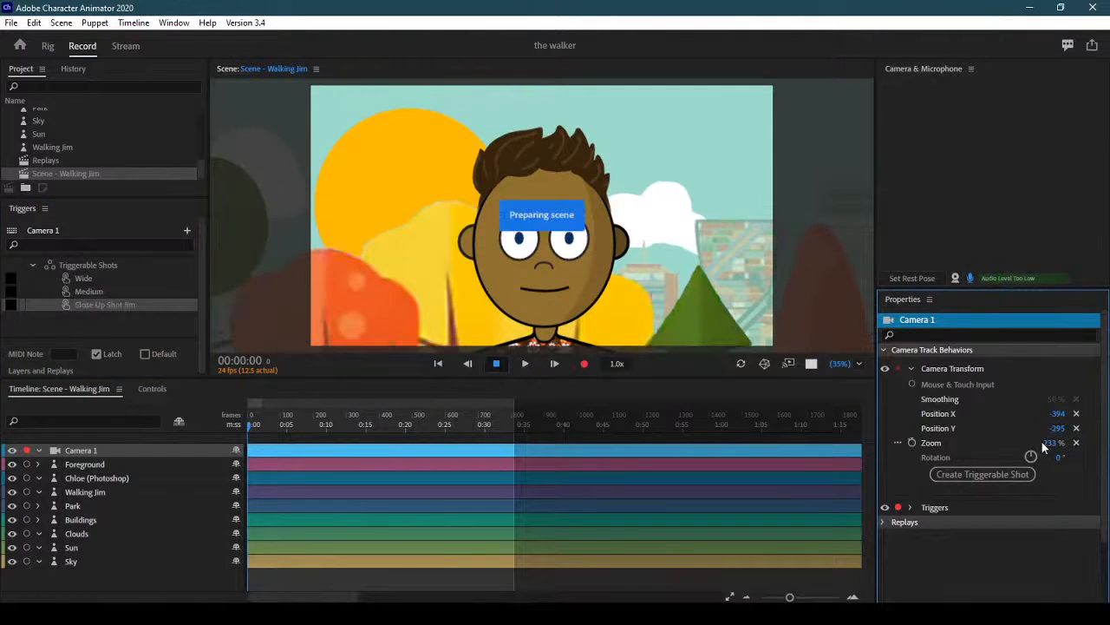
key(ctrl+z)
key(ctrl+z)
key(ctrl+z)
- Move Camera 1 to Position X 366 to frame the female character and create a triggerable shot from this view
drag(1049, 415, 1000, 409)
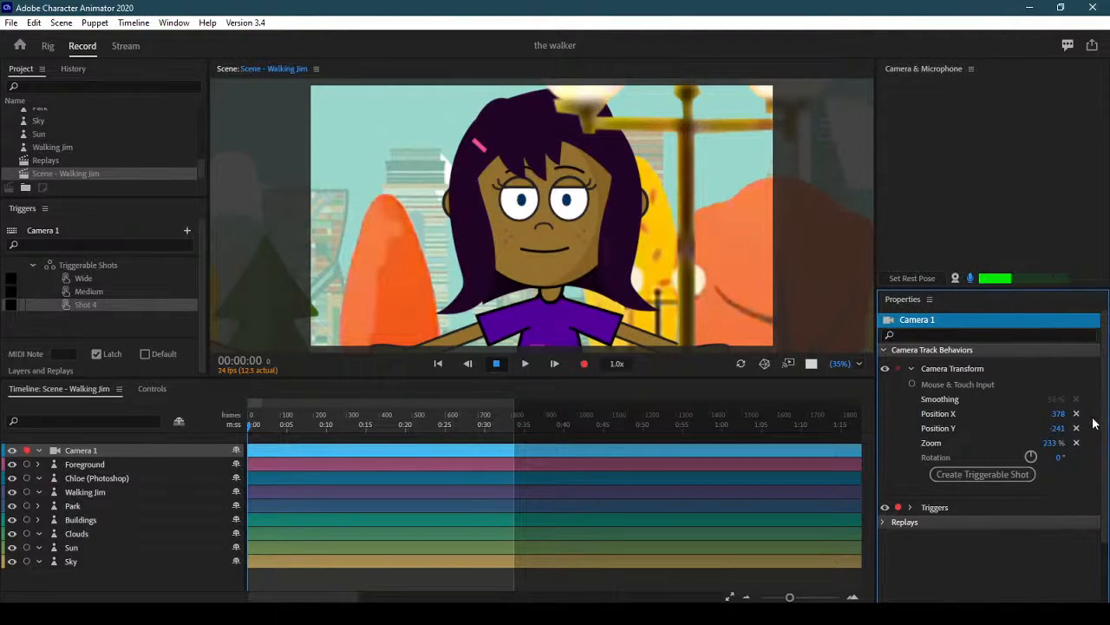
drag(1058, 414, 1097, 406)
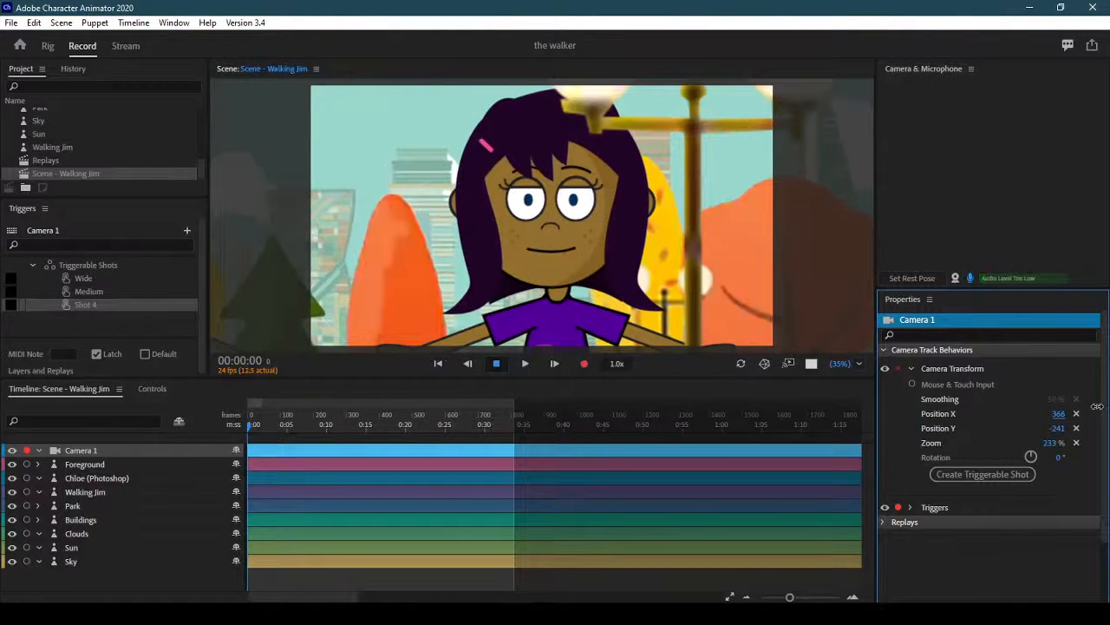
click(1002, 473)
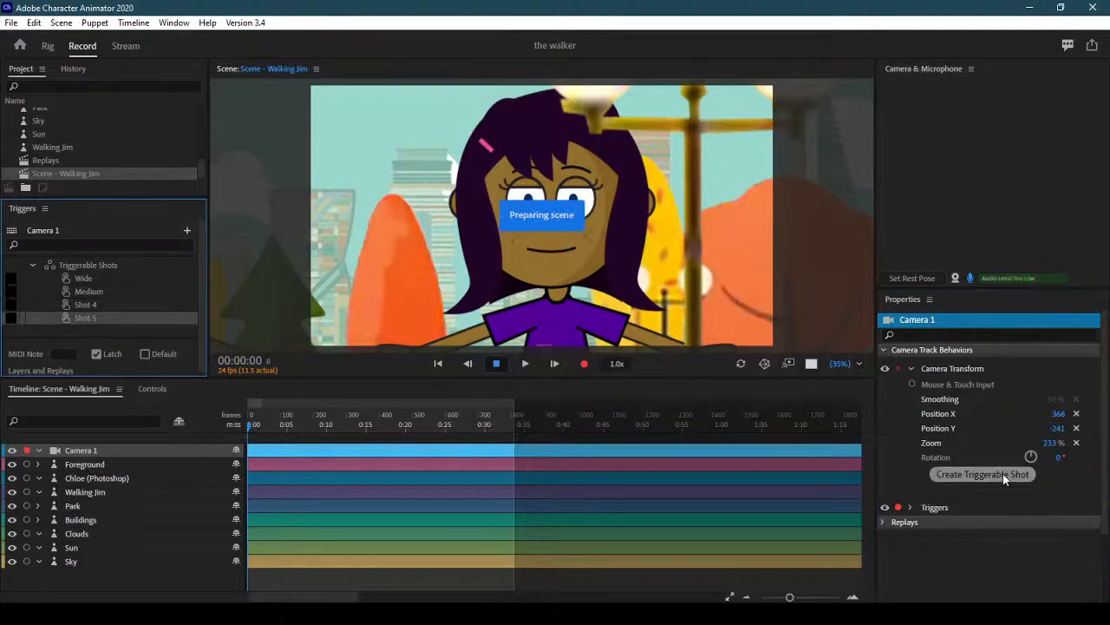
- Rename the Shot 4 triggerable shot as Close Up Shot Jim
right_click(81, 305)
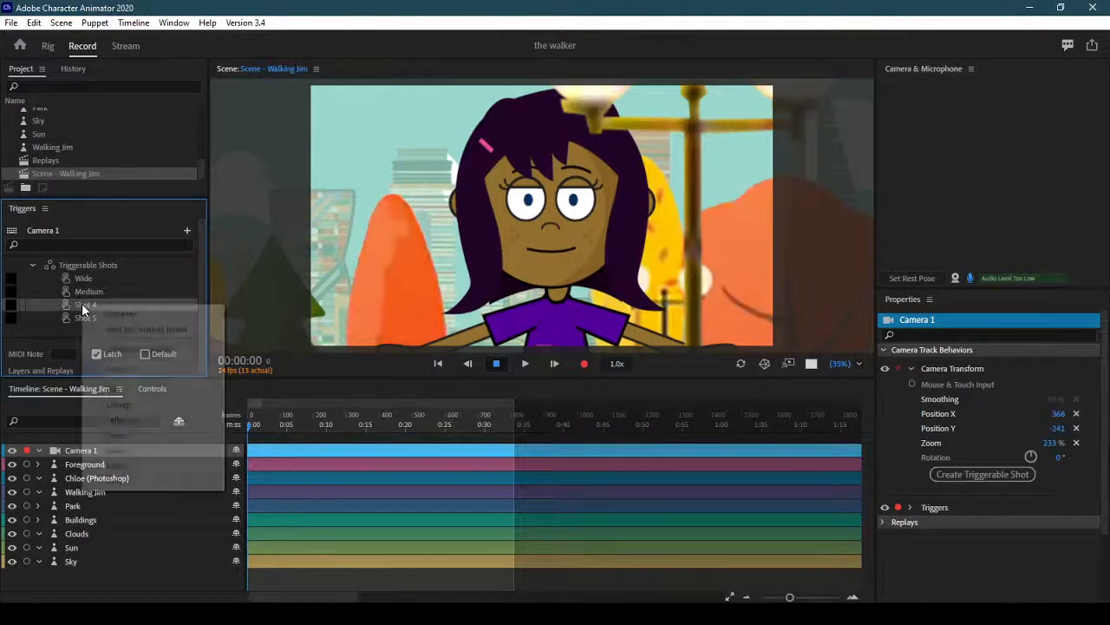
click(130, 313)
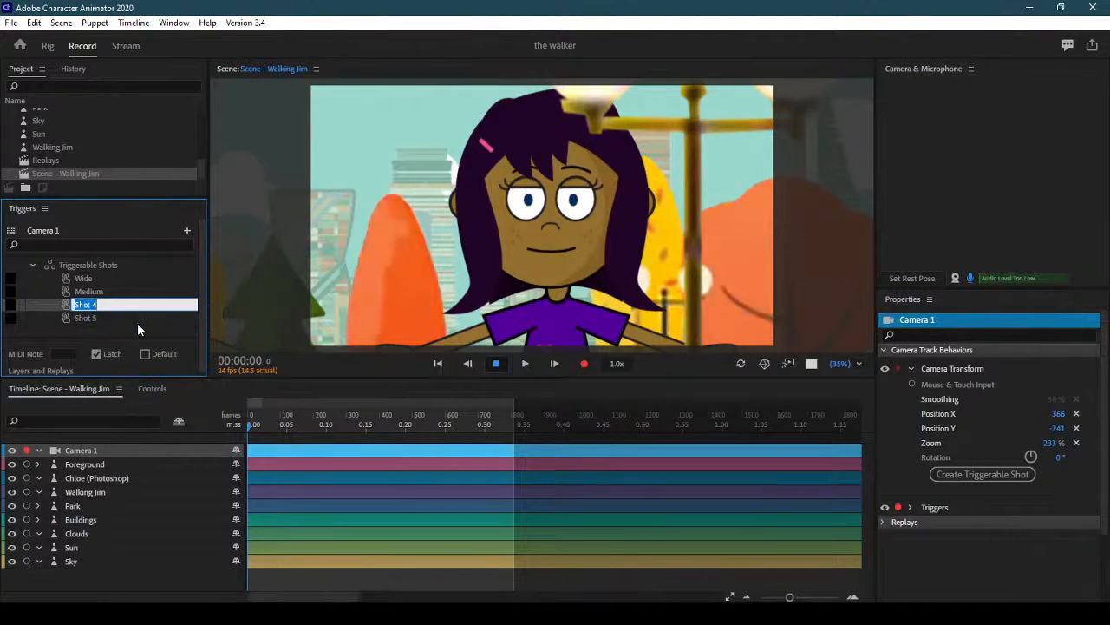
text(Close Up Shot Jim)
- Rename the Shot 5 triggerable shot as Close Up Shot Chloe, reusing the copied words Close Up Shot
click(93, 317)
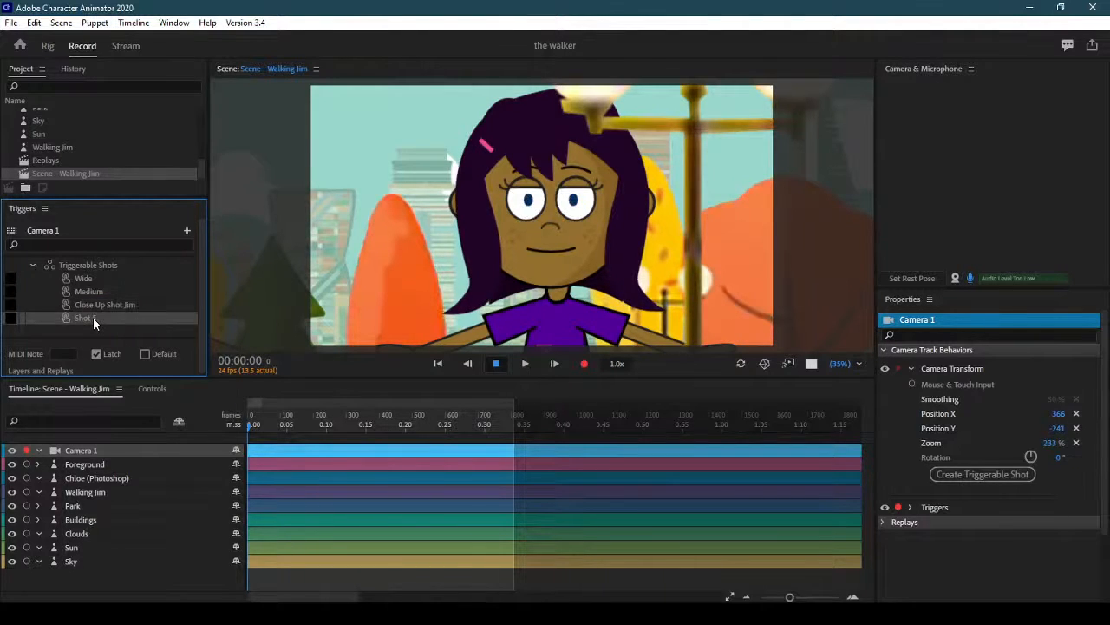
right_click(93, 317)
click(140, 327)
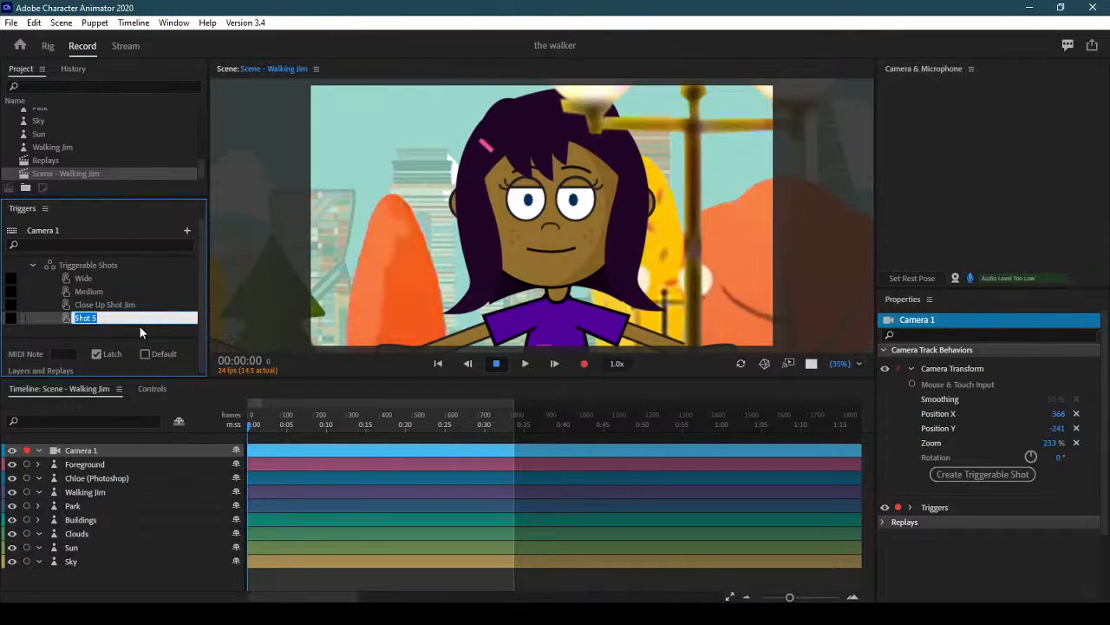
key(ctrl+v)
text(C)
key(Return)
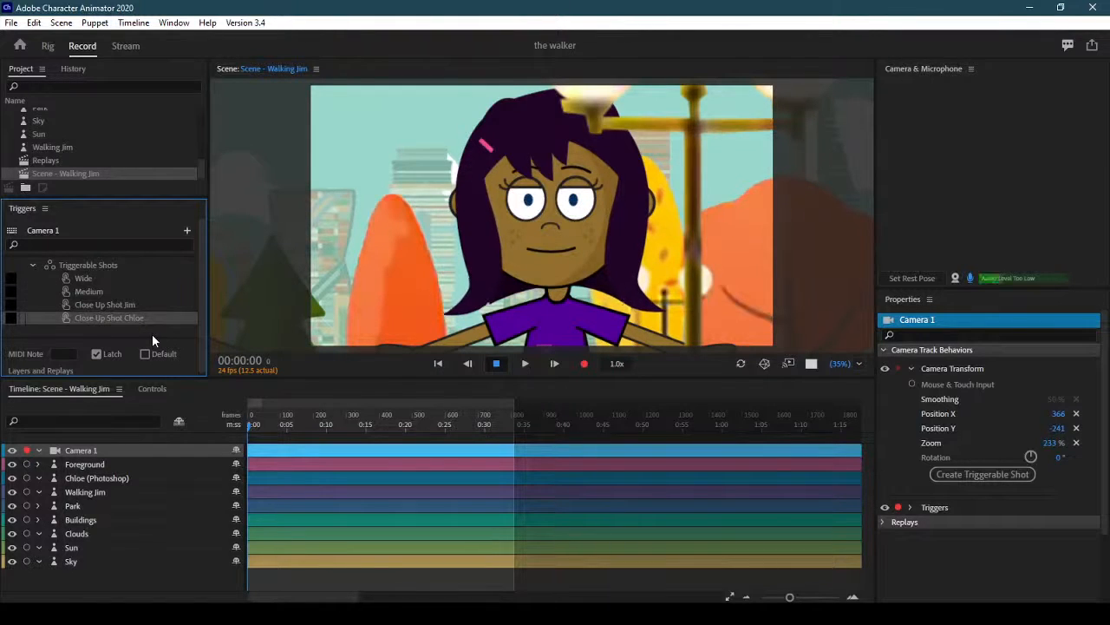
- Assign trigger keys to Camera 1's shots: Q for Wide, W for Medium, E for Close Up Shot Jim and R for Close Up Shot Chloe
click(11, 279)
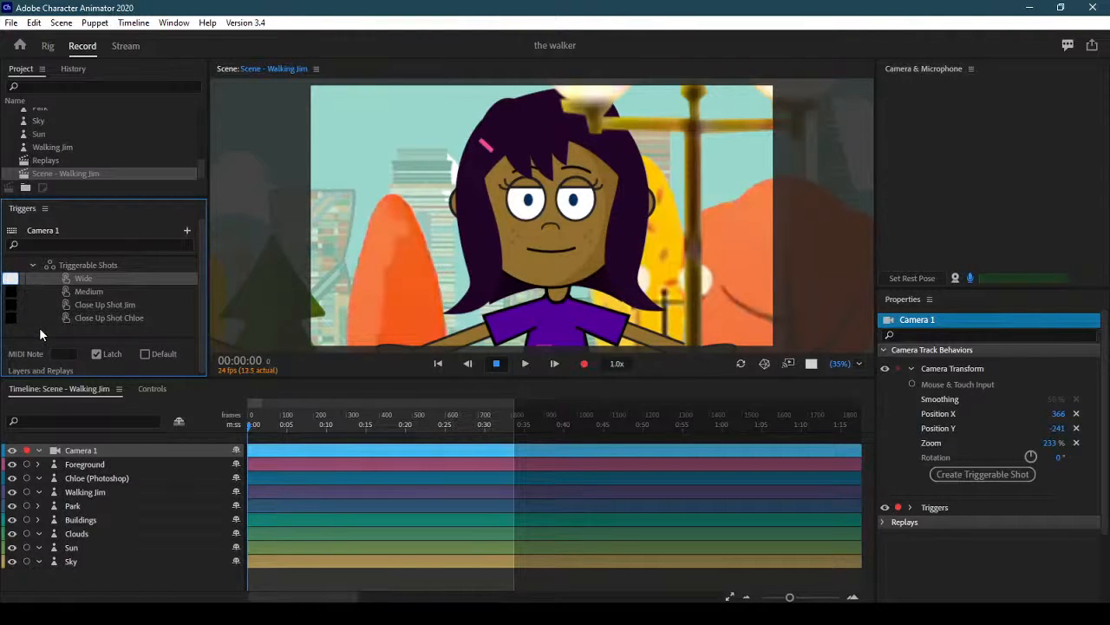
text(1)
click(13, 294)
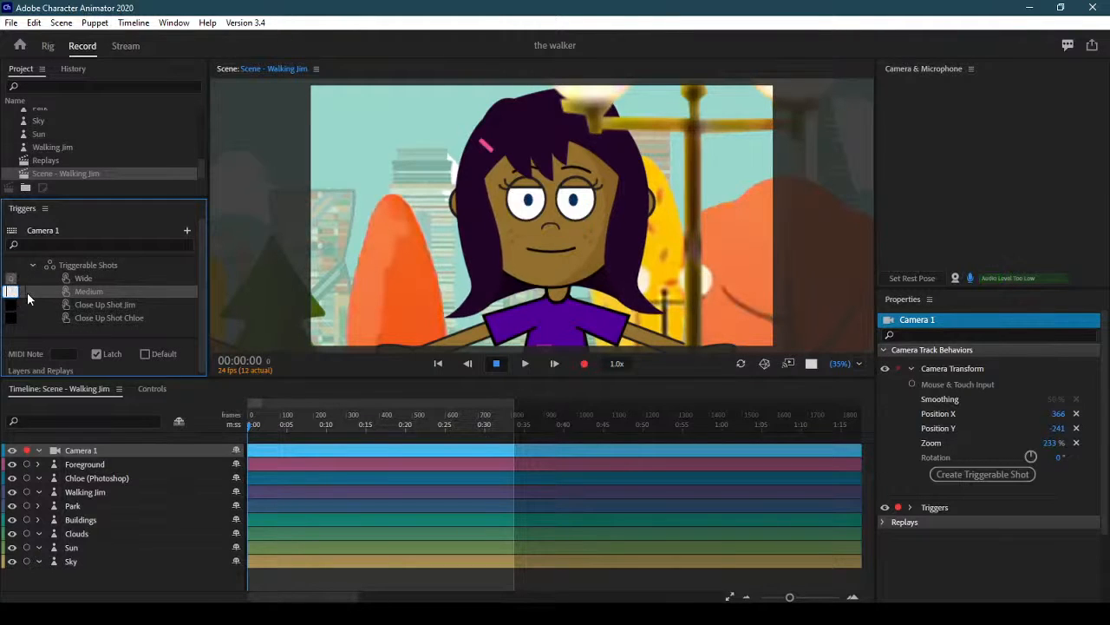
text(w)
click(13, 306)
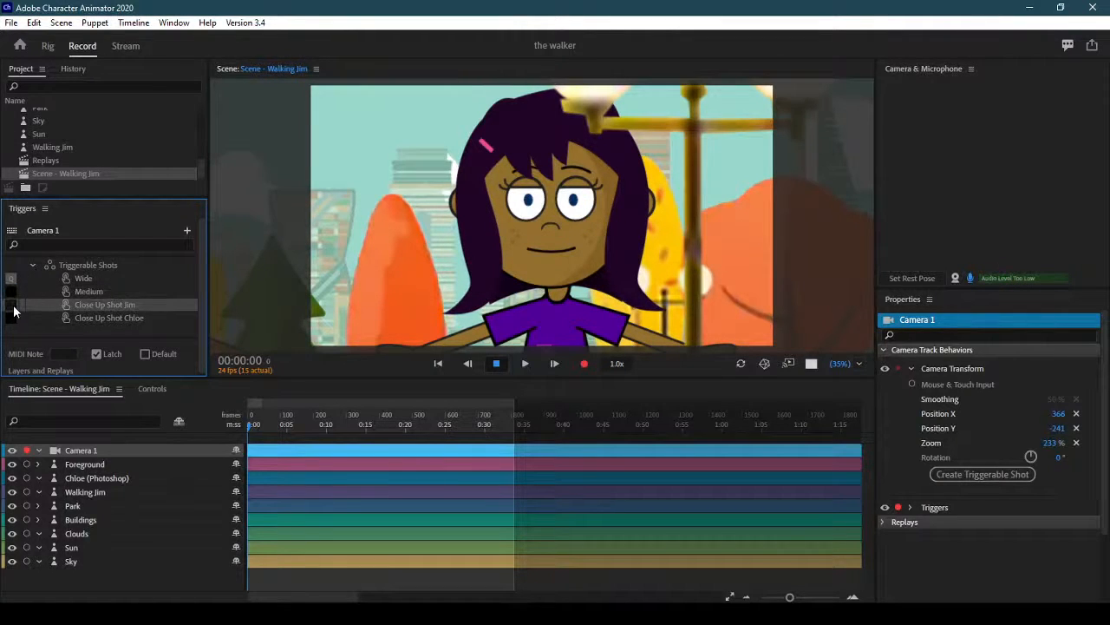
click(11, 306)
text(e)
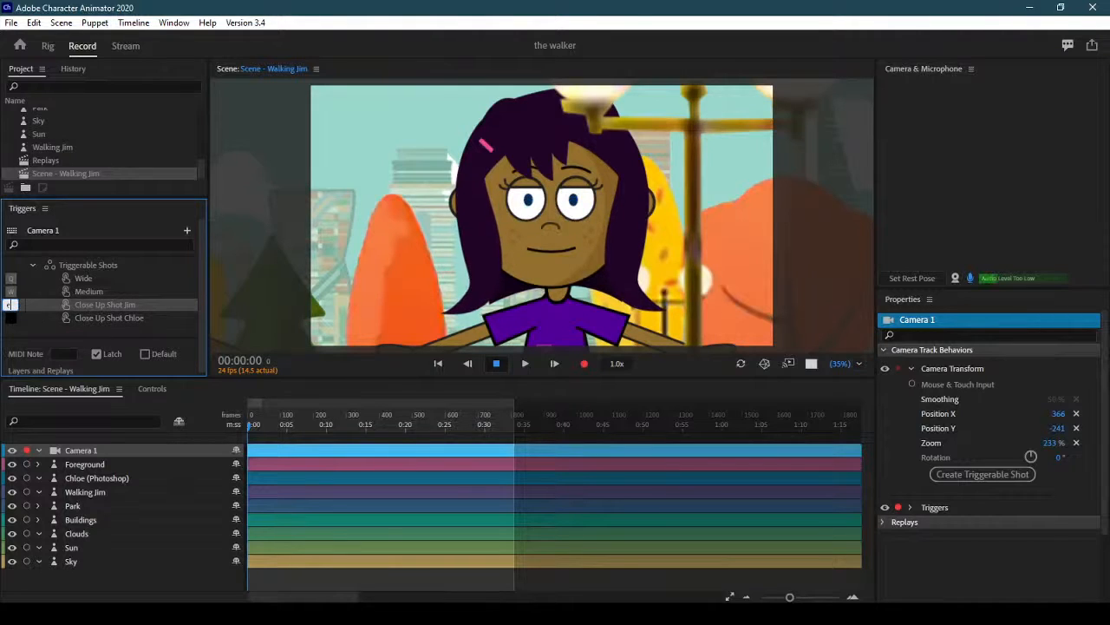
click(14, 320)
click(11, 318)
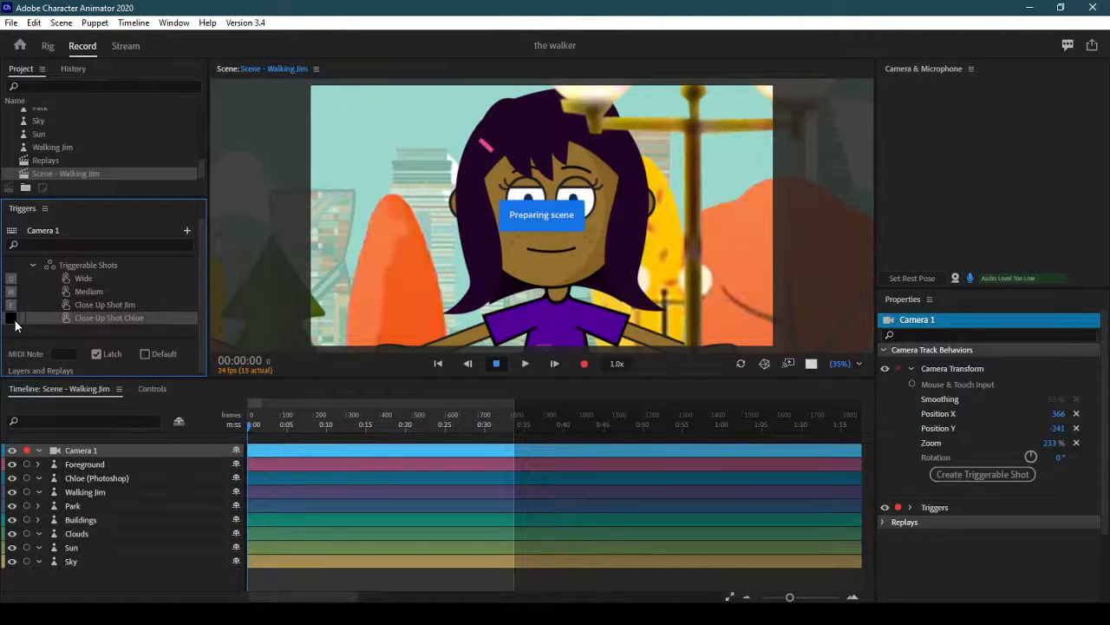
click(35, 280)
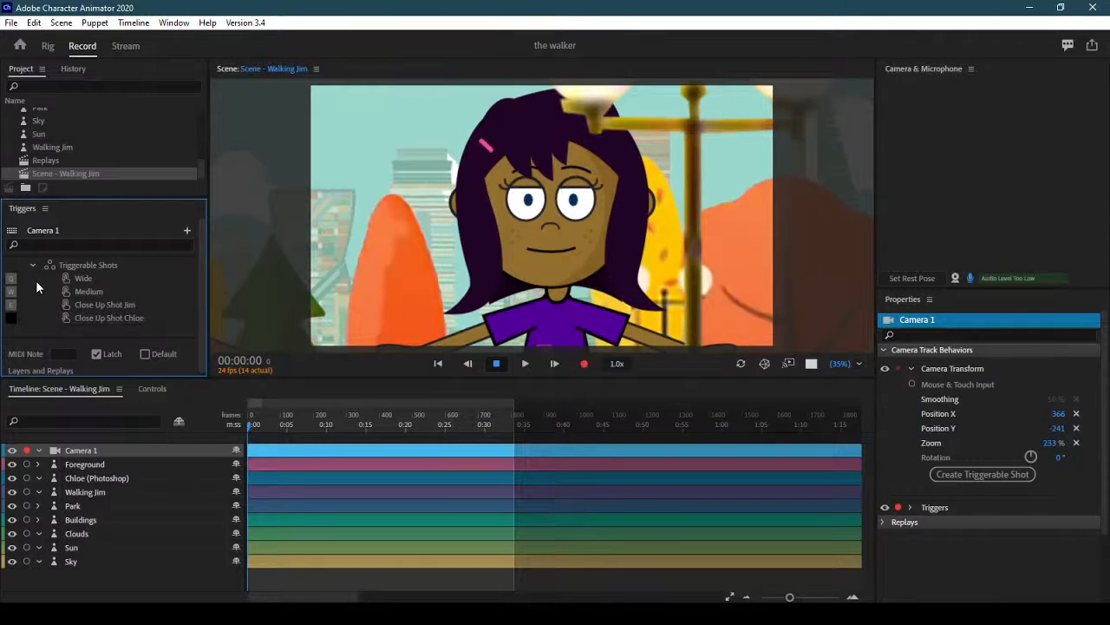
click(117, 282)
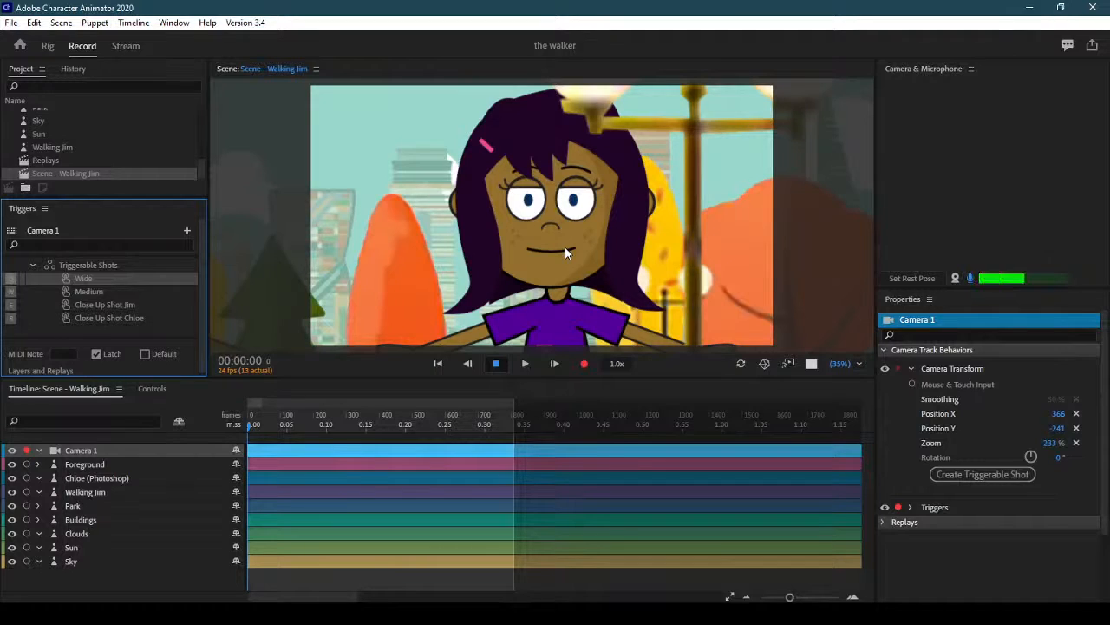
- Test Camera 1's triggers by switching repeatedly between the Wide, Medium and both close-up shots, ending on the Wide shot
key(q)
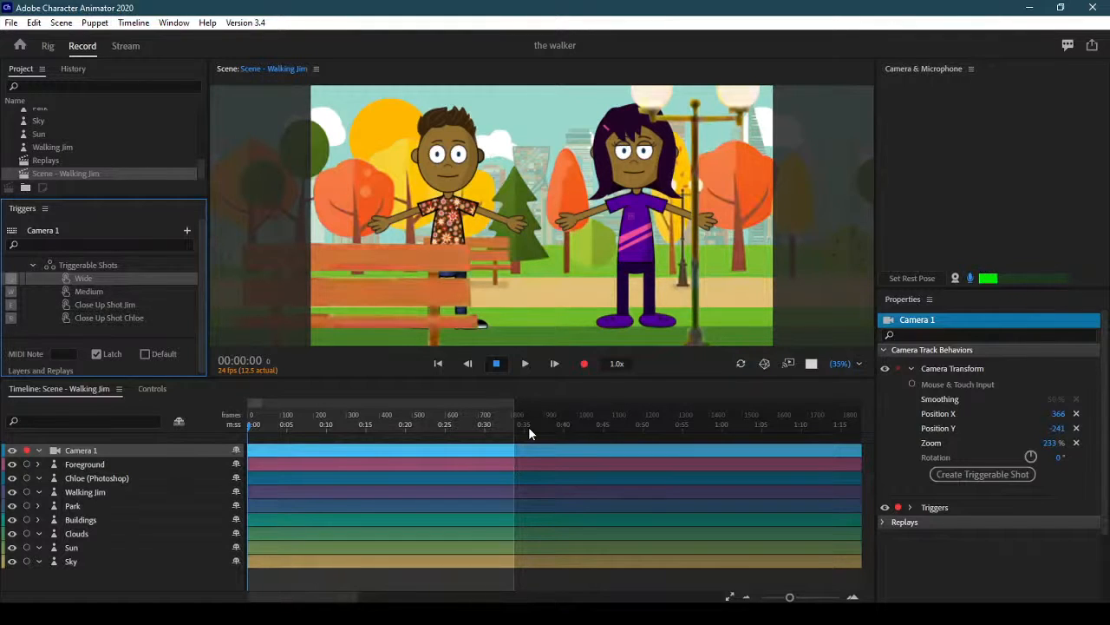
key(w)
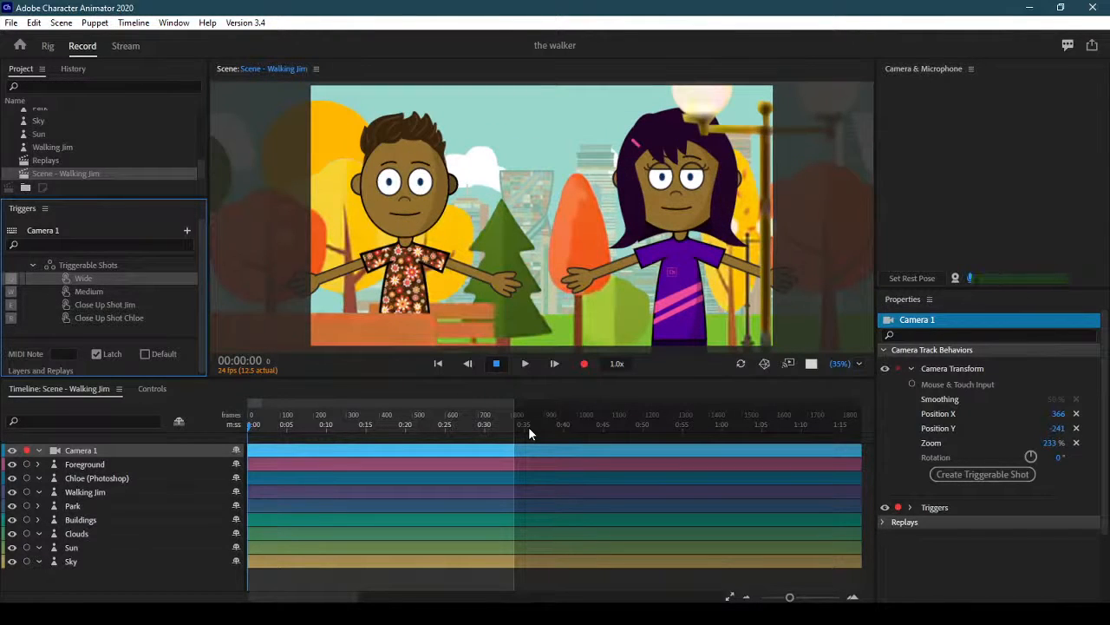
key(j)
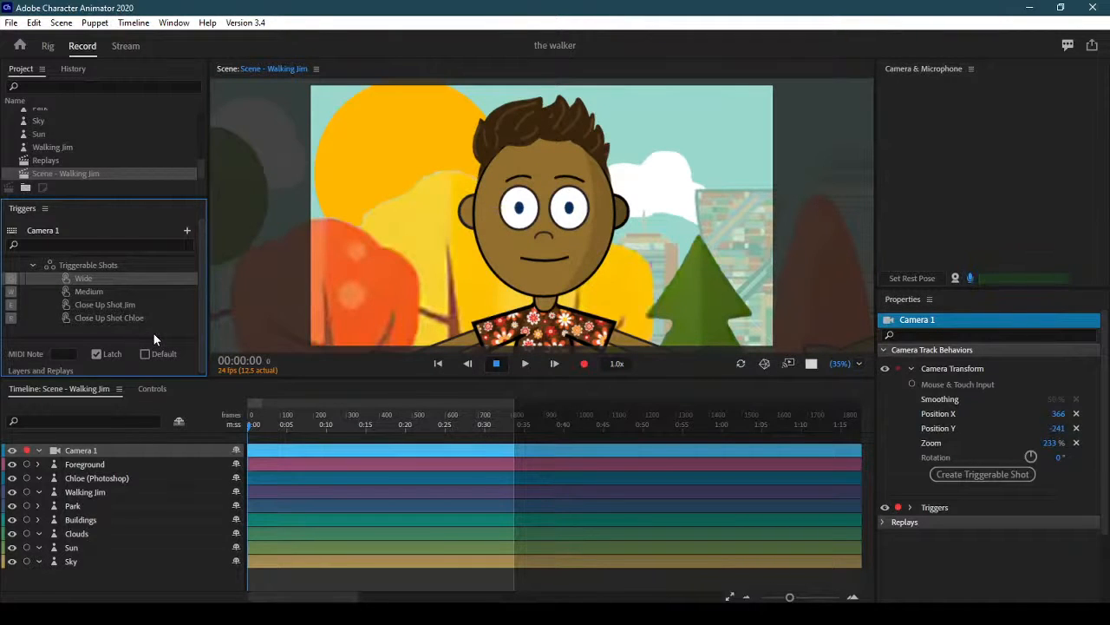
key(c)
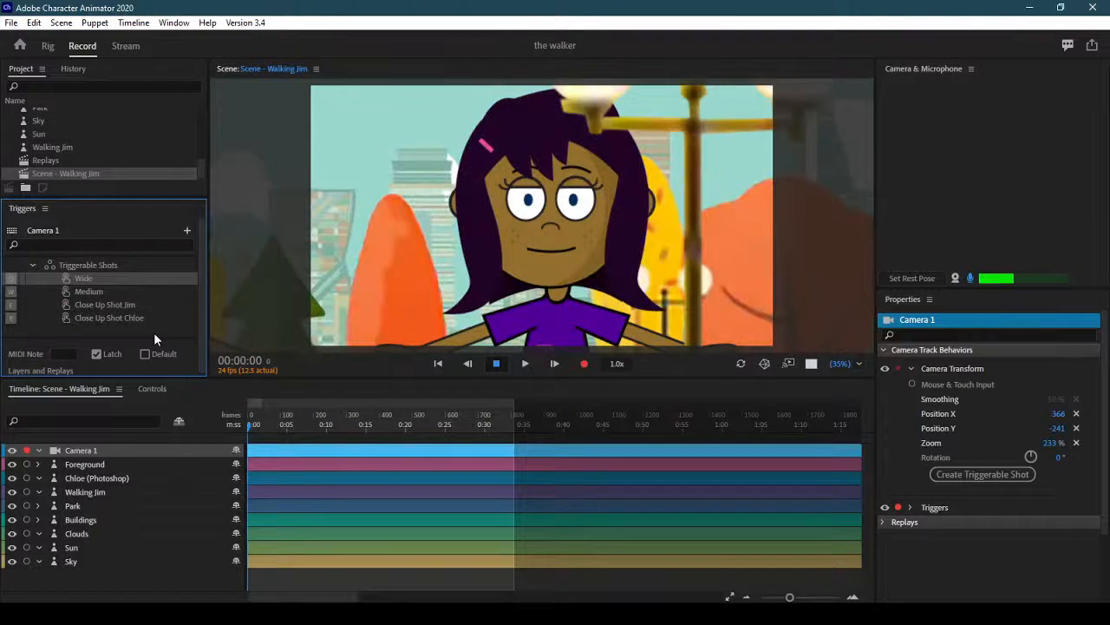
key(q)
key(w)
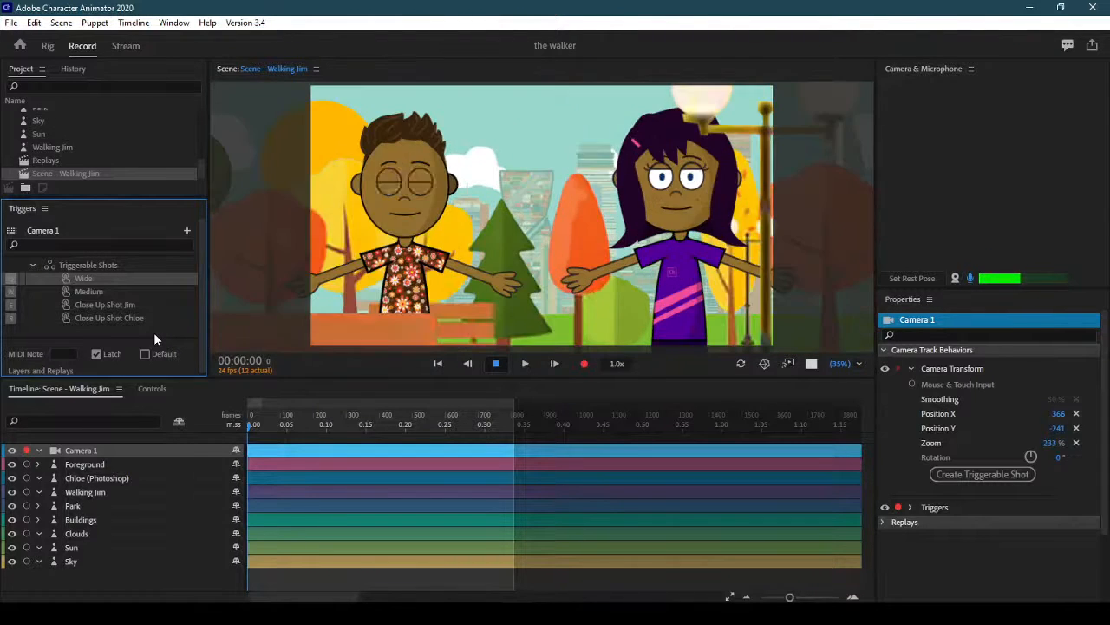
key(e)
key(r)
key(e)
key(w)
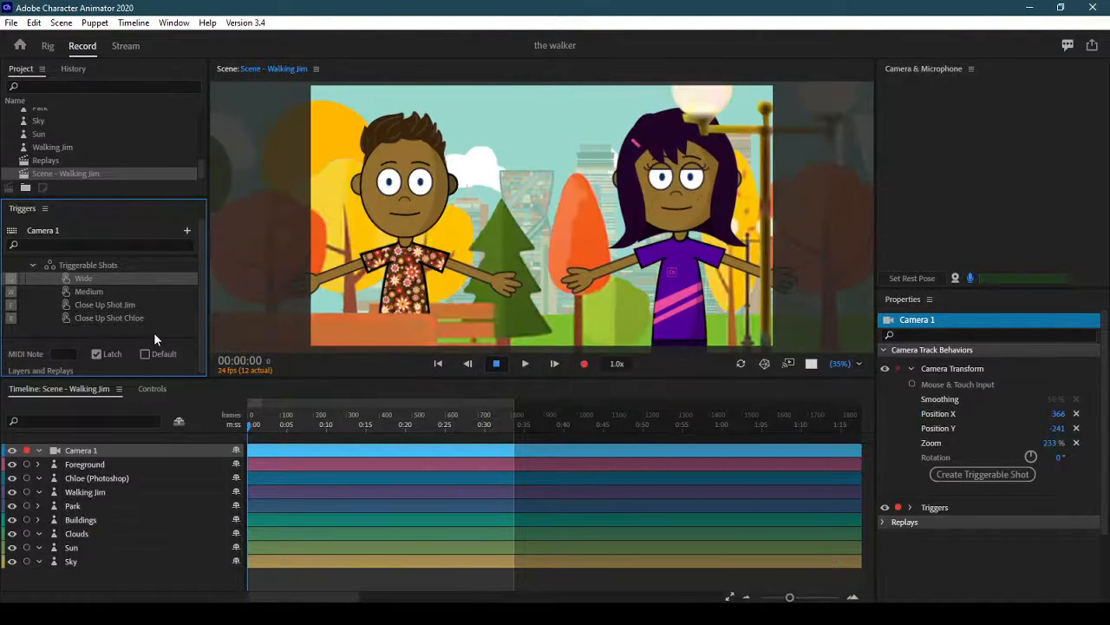
key(q)
key(w)
key(r)
key(w)
key(q)
key(w)
key(e)
key(r)
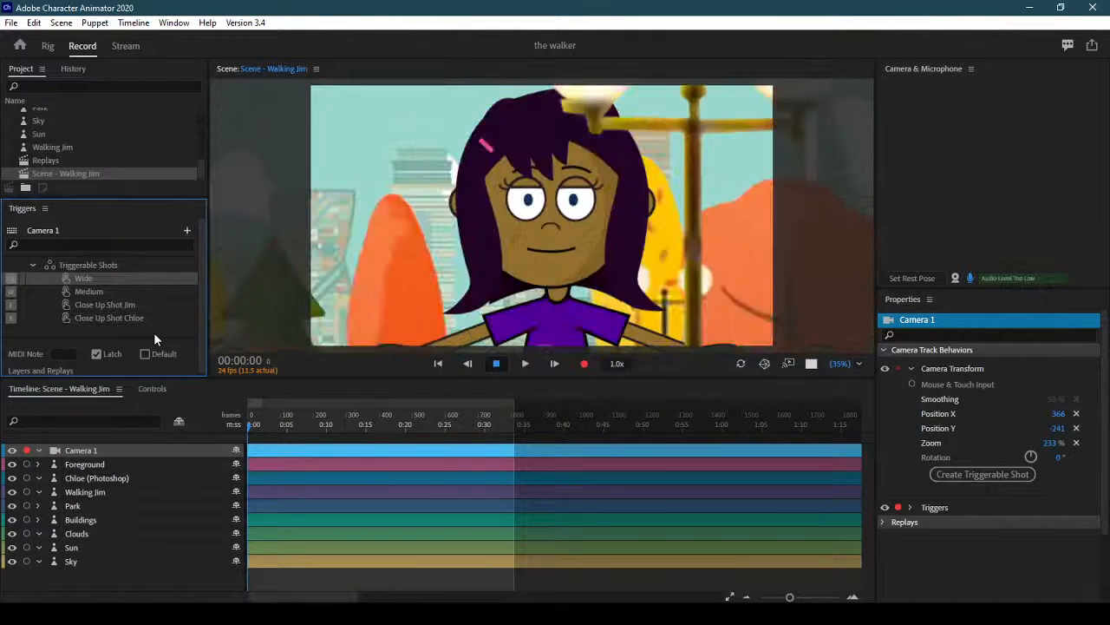
key(w)
key(q)
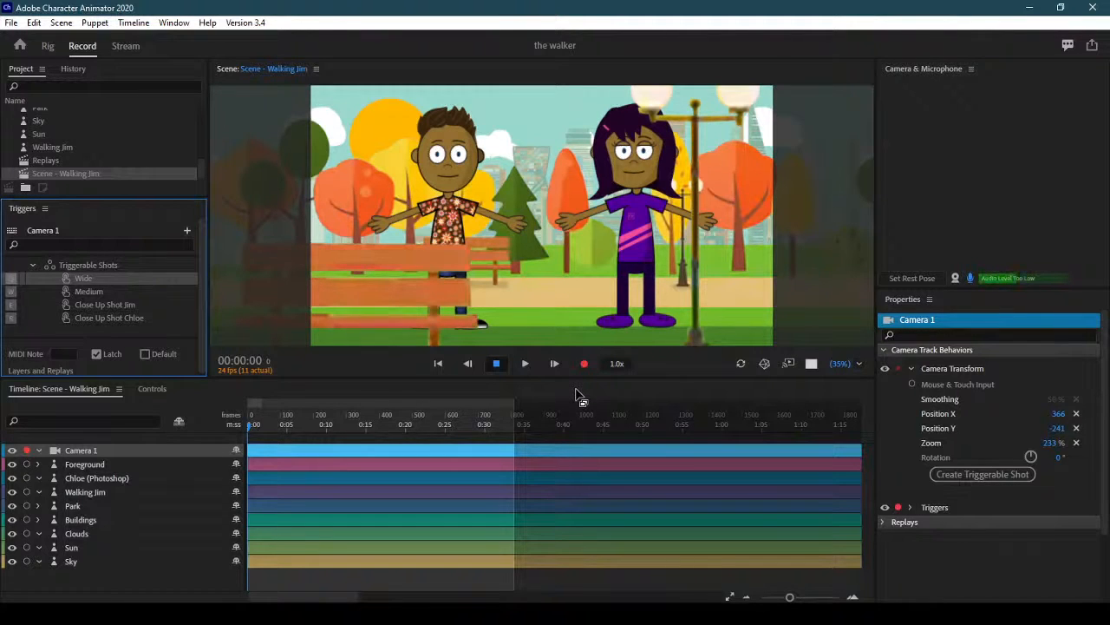
key(e)
key(q)
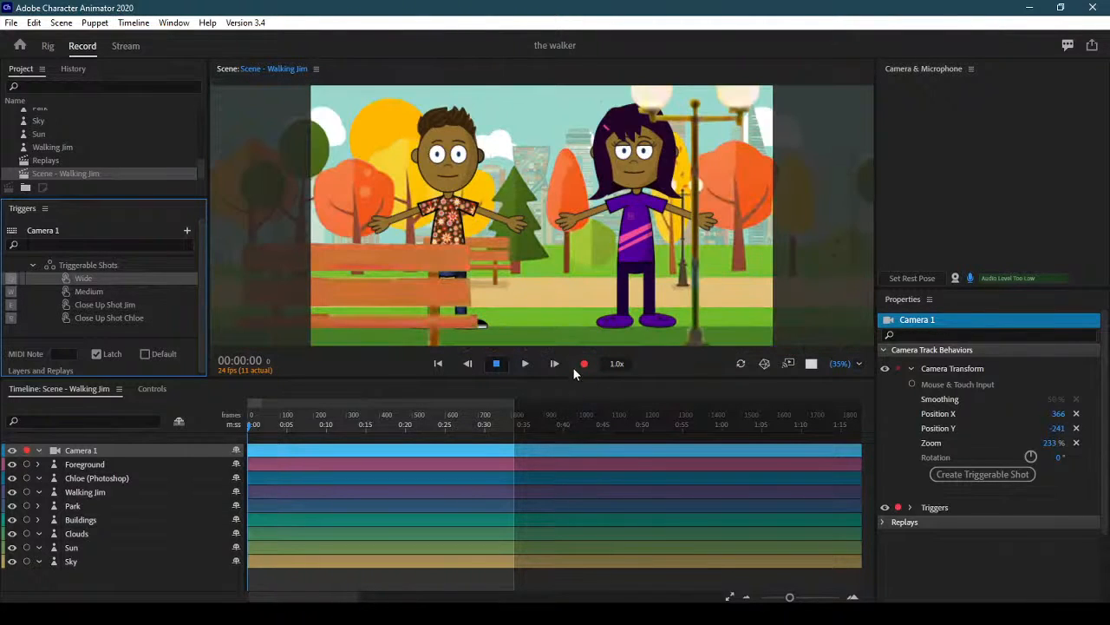
- Arm the Walking Jim track for recording, trigger the Wide shot and return the playhead to the start of the scene
click(26, 494)
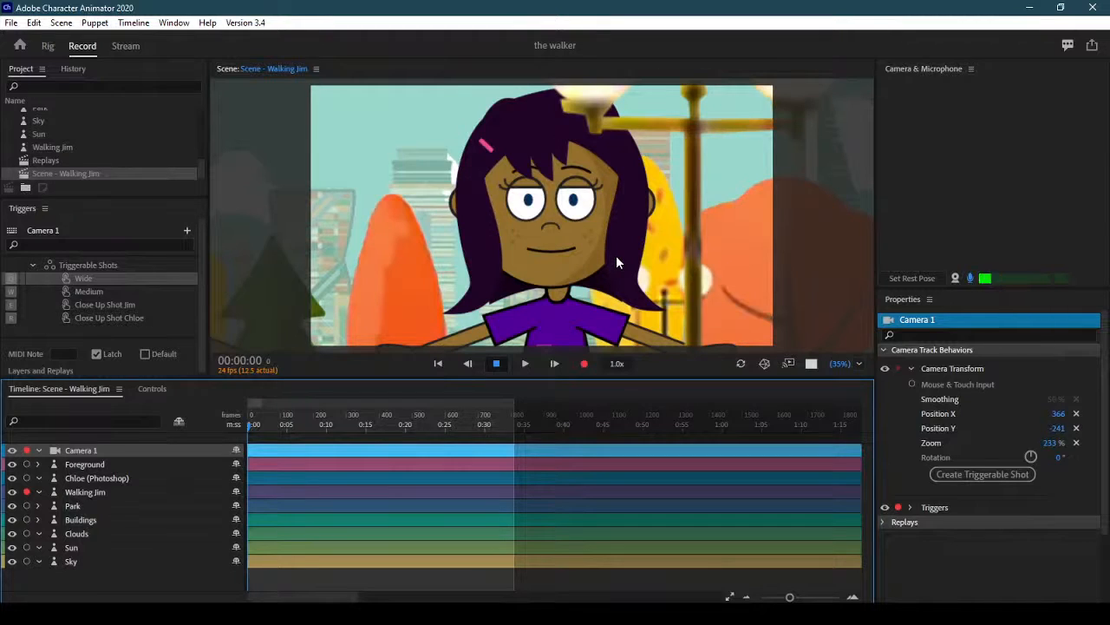
key(q)
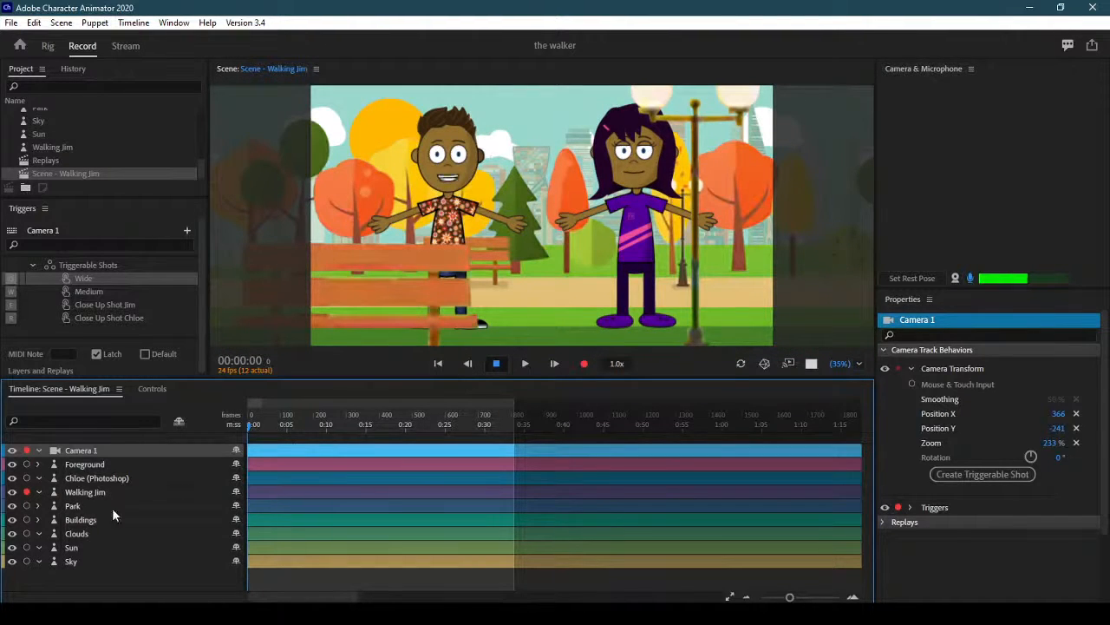
click(283, 426)
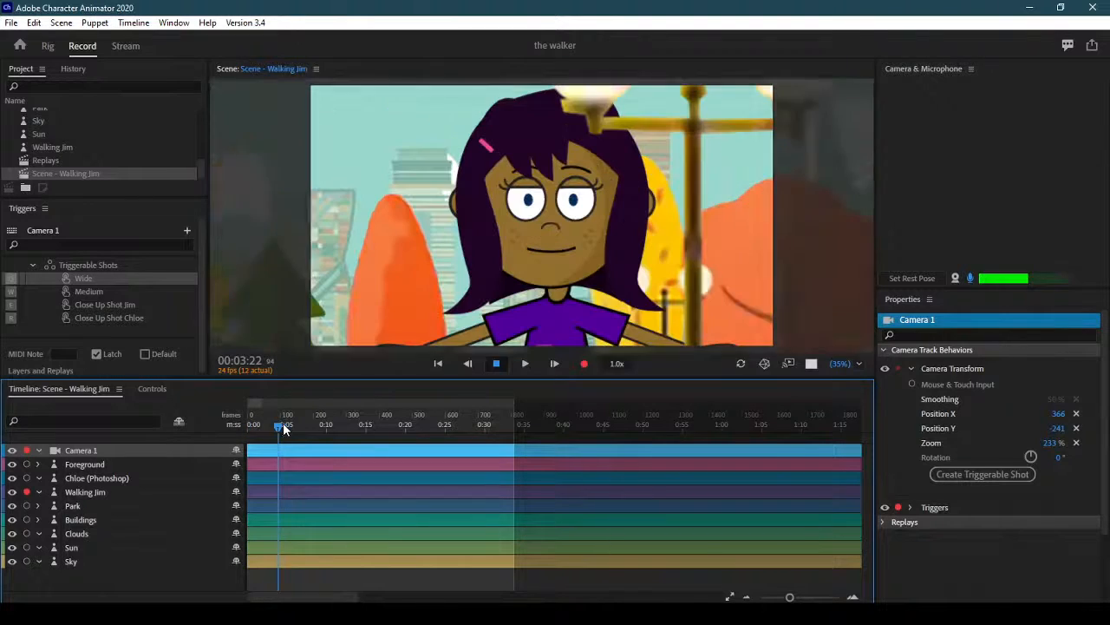
click(226, 426)
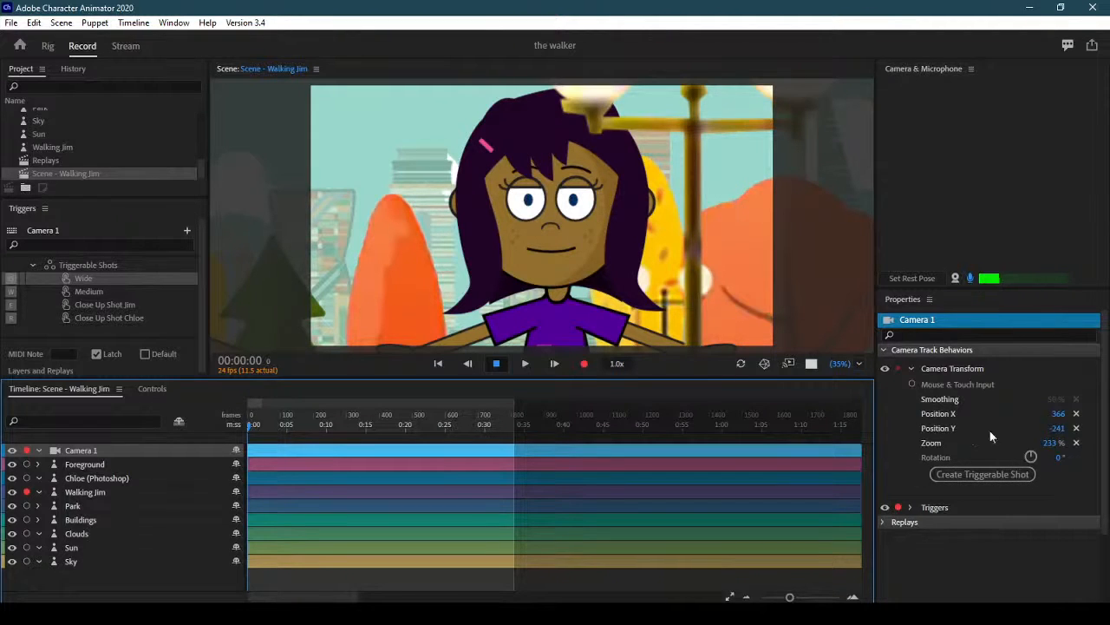
- Reset Camera 1's Position X and Y to 0 and Zoom to 100%, and check the view with the Medium and Wide triggers
click(1075, 429)
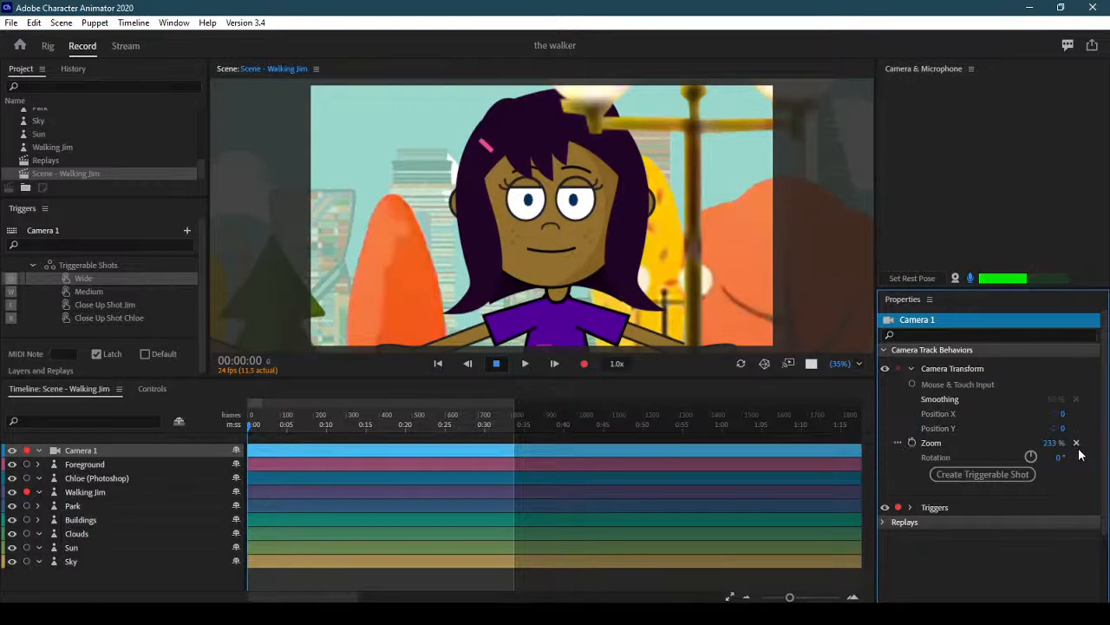
click(1076, 443)
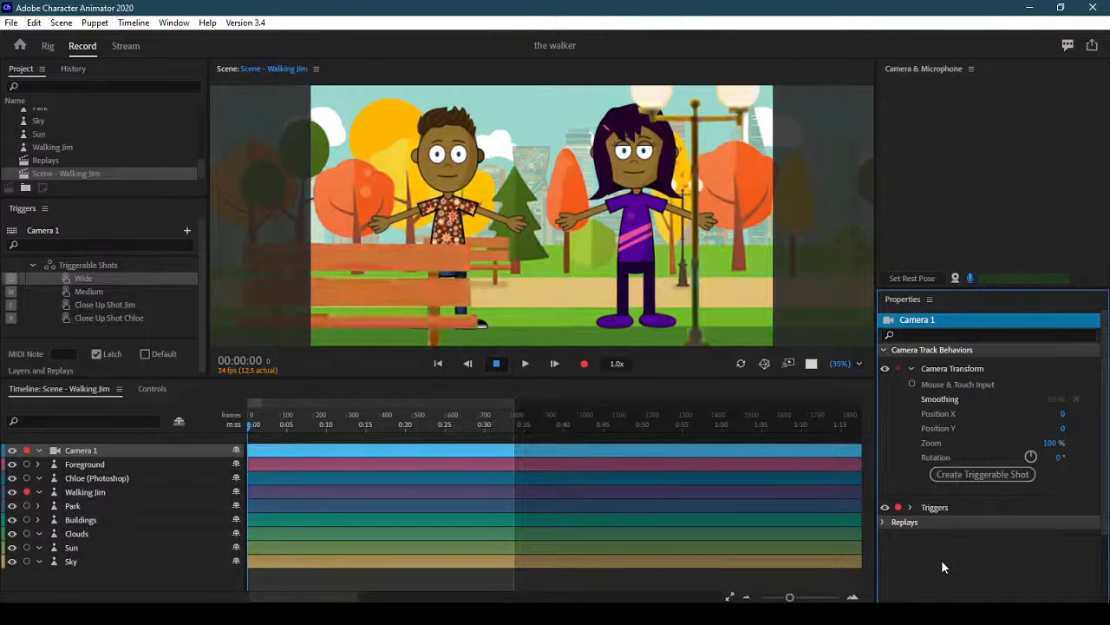
key(w)
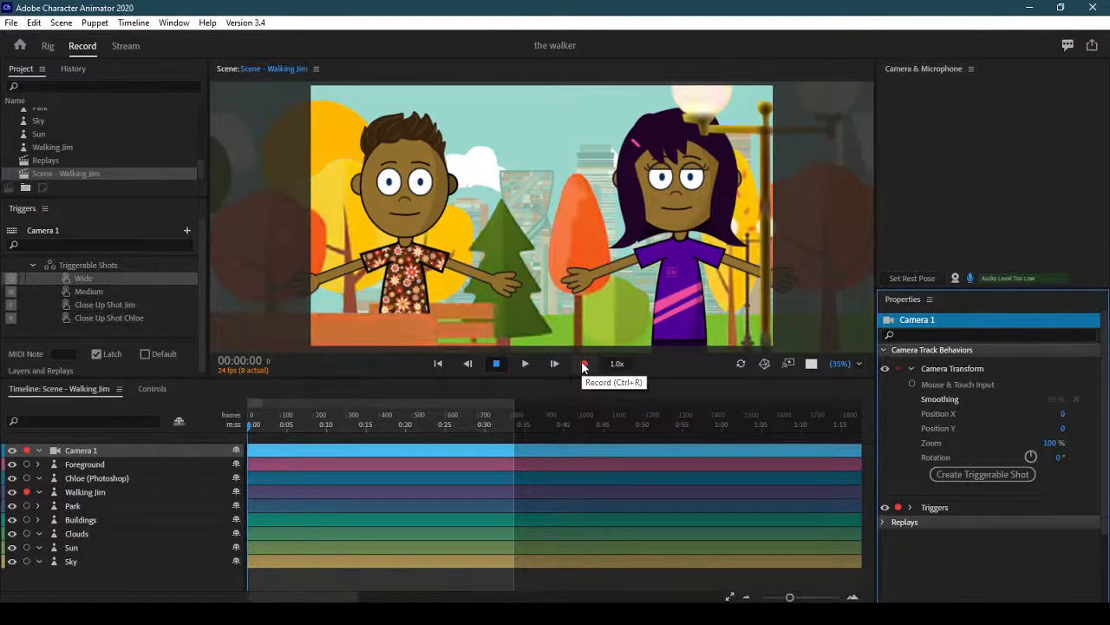
key(q)
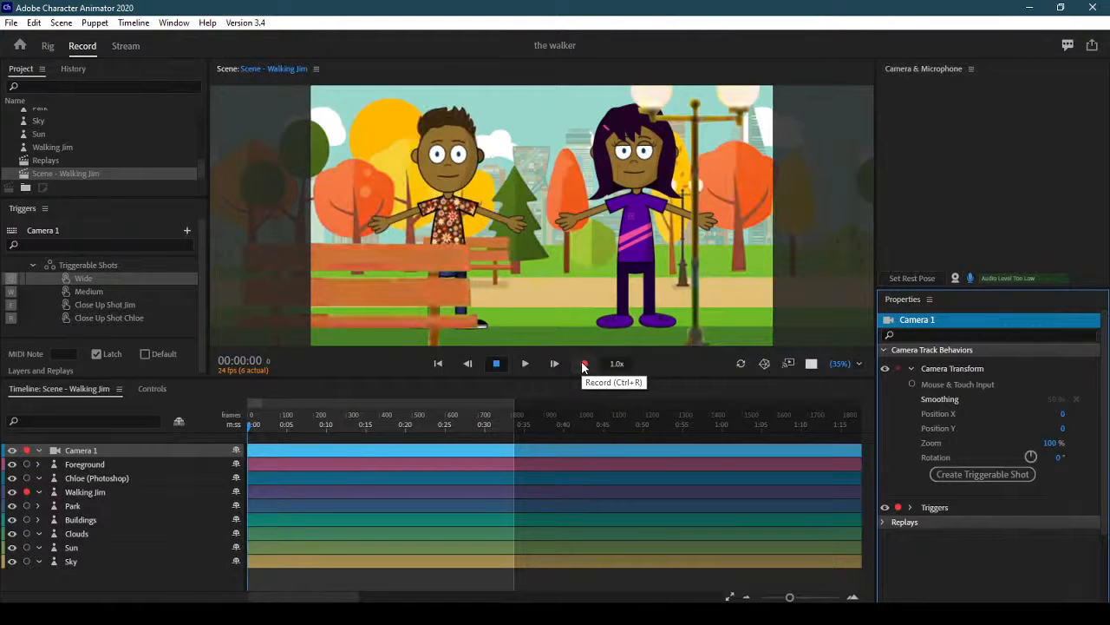
- Examine the Walking Jim puppet's triggers for keys that clash with the camera's Medium shot trigger
click(12, 293)
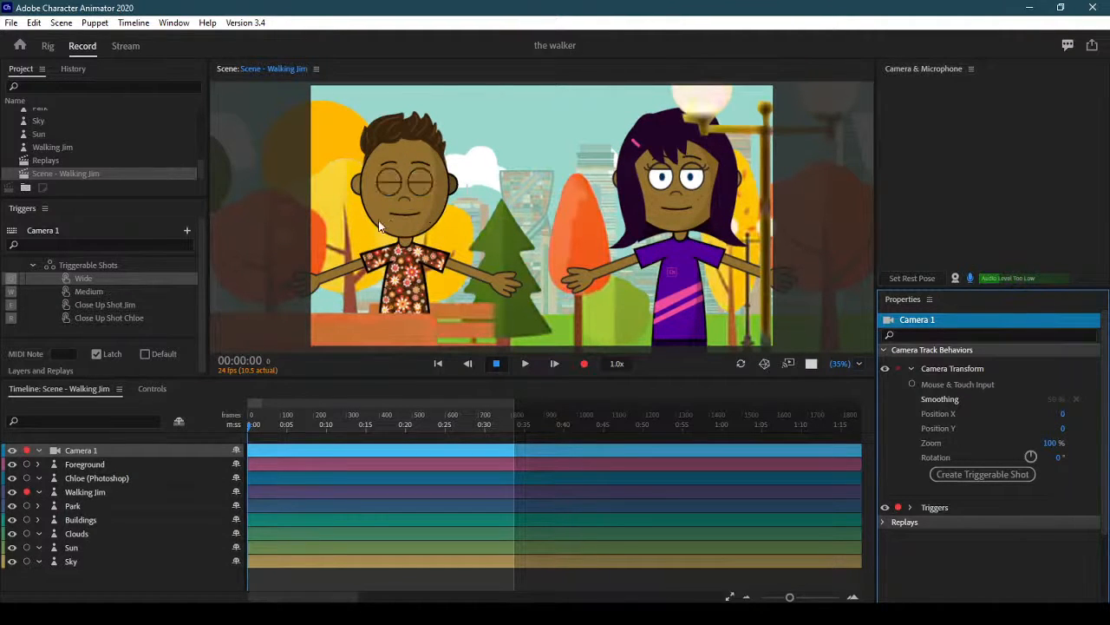
click(99, 490)
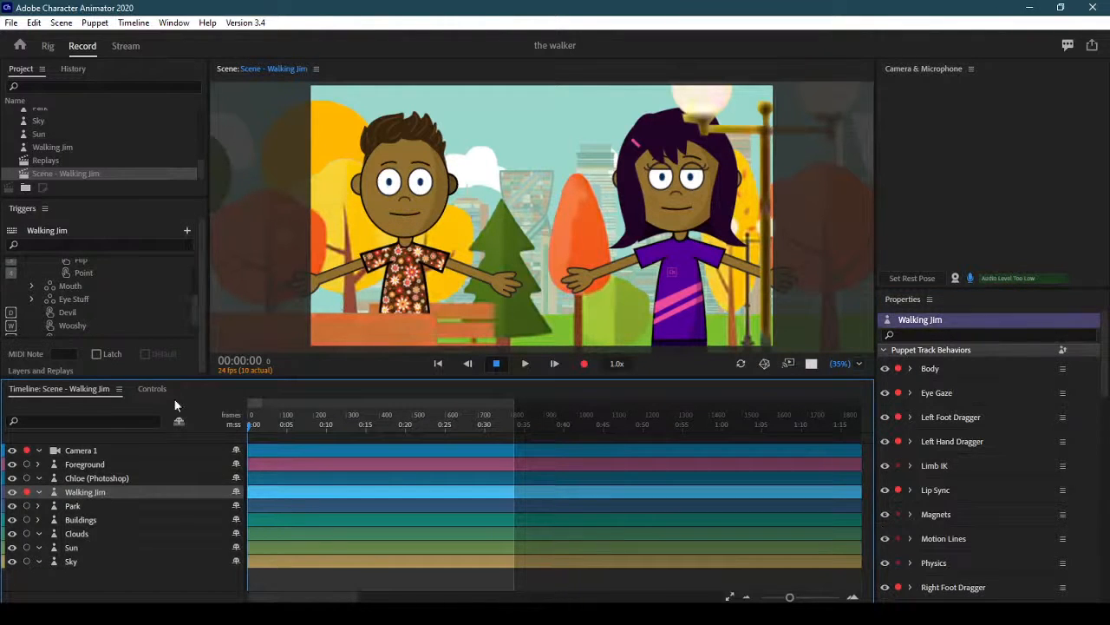
drag(192, 304, 192, 322)
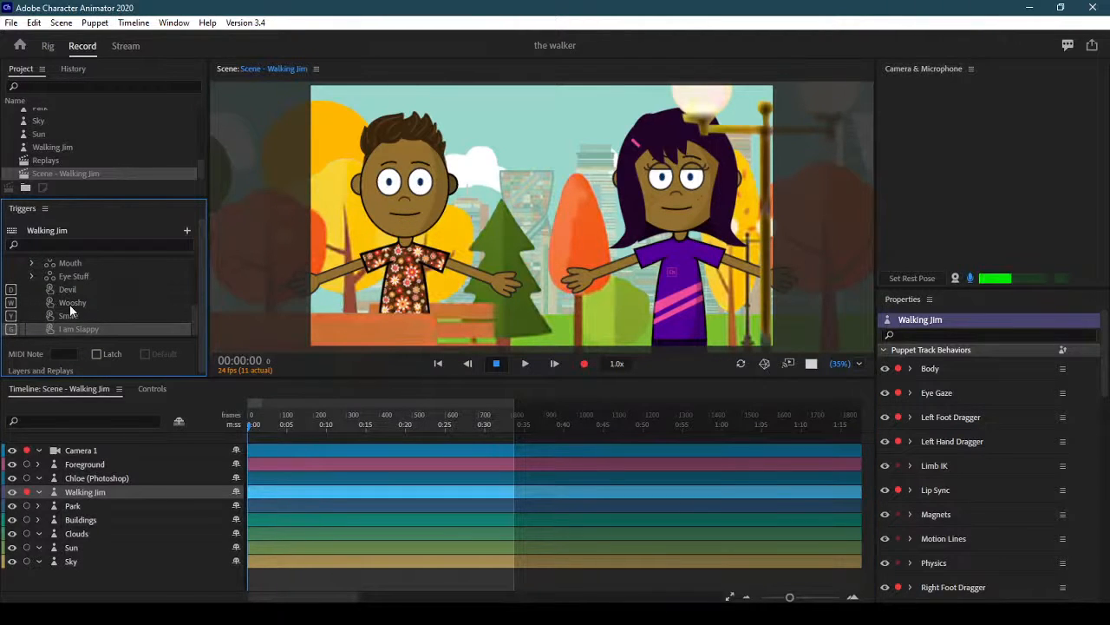
- Select Camera 1 with the Walking Jim track disarmed, and test the Medium and Wide shot triggers
click(107, 455)
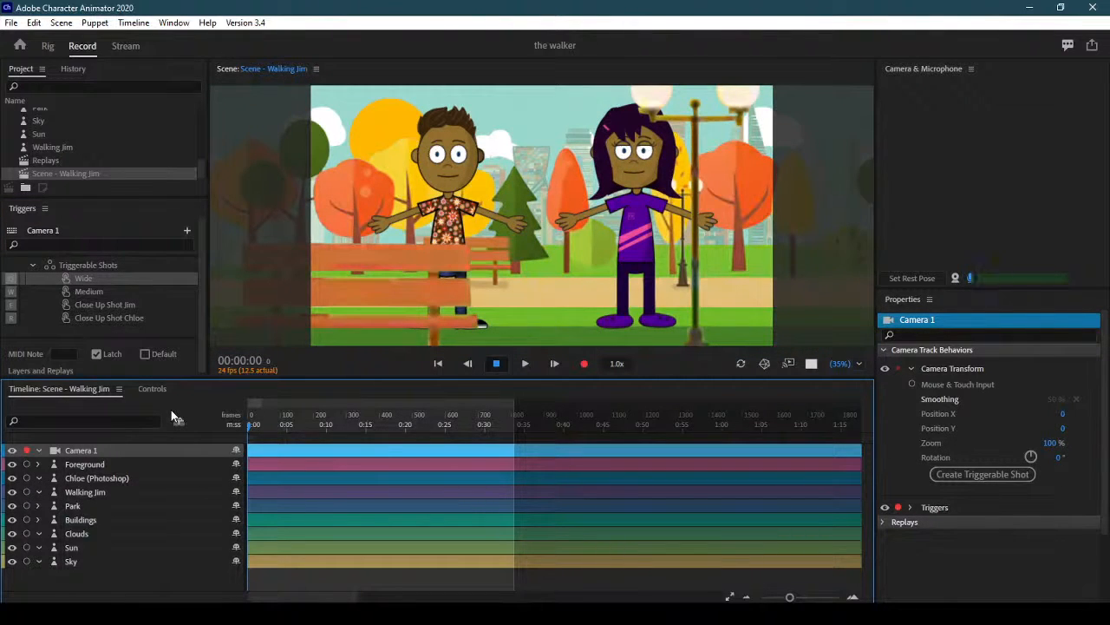
key(w)
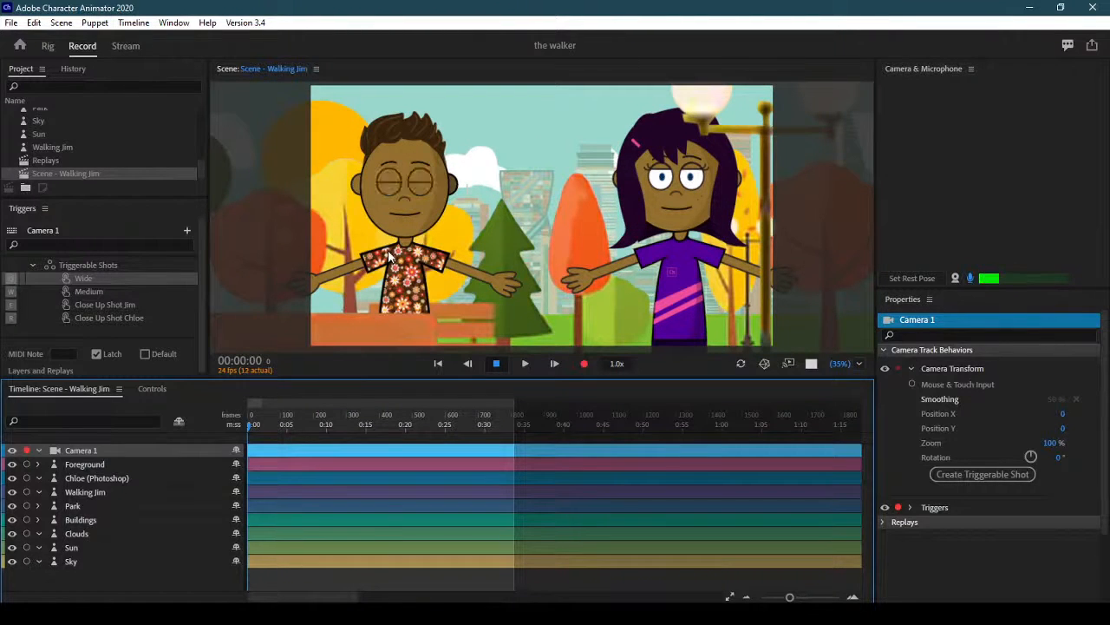
key(q)
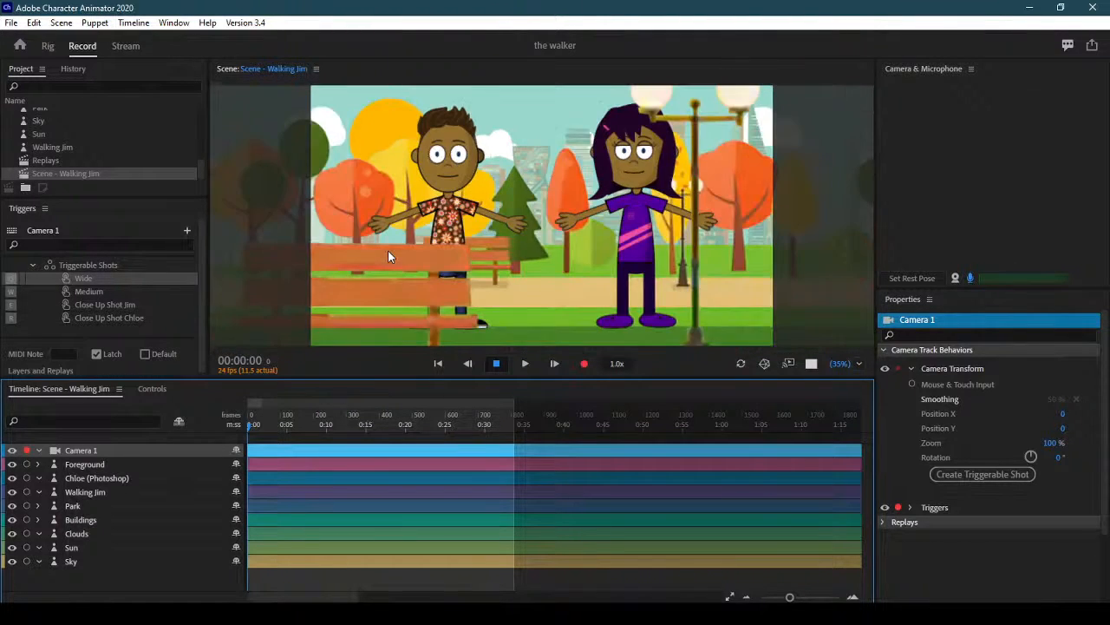
- Arm the Walking Jim track for recording and test Camera 1's Medium and Wide shot triggers, ending on Medium
click(27, 492)
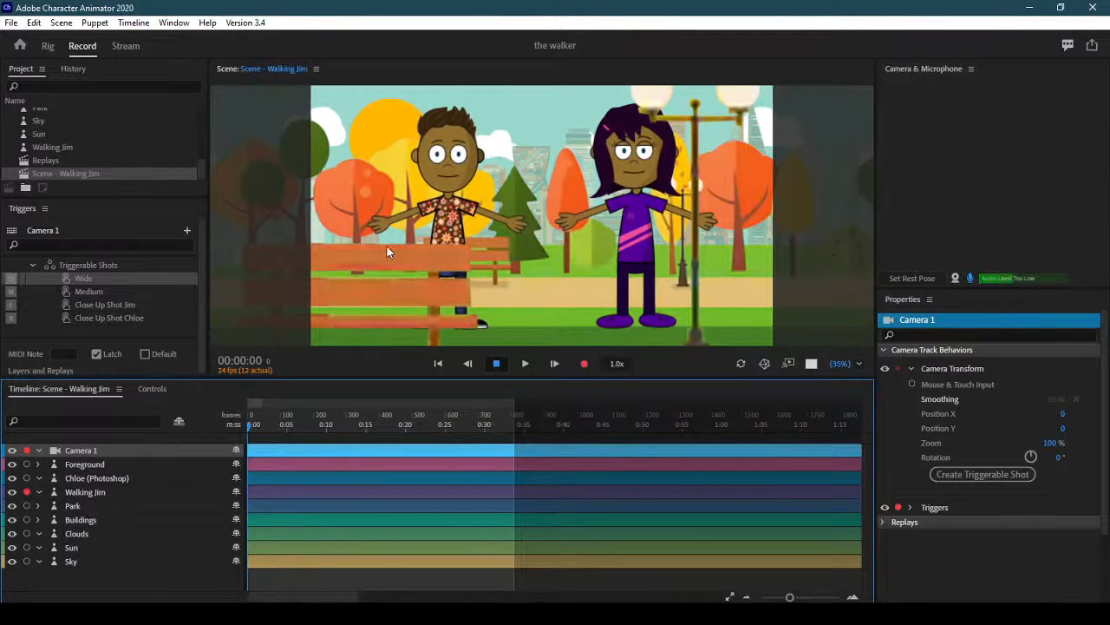
key(w)
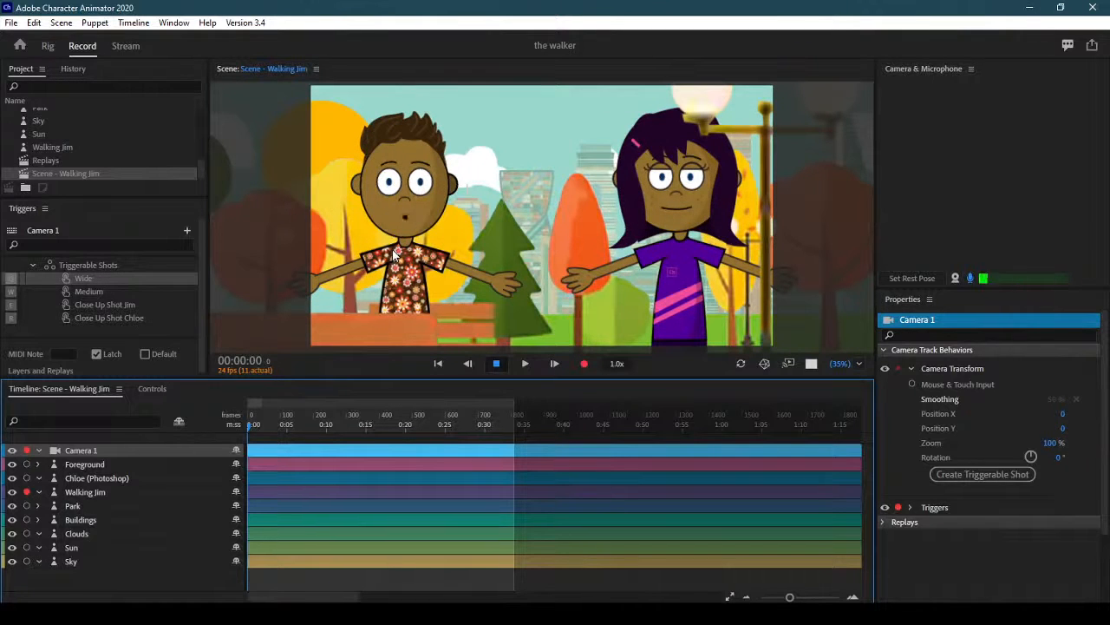
key(q)
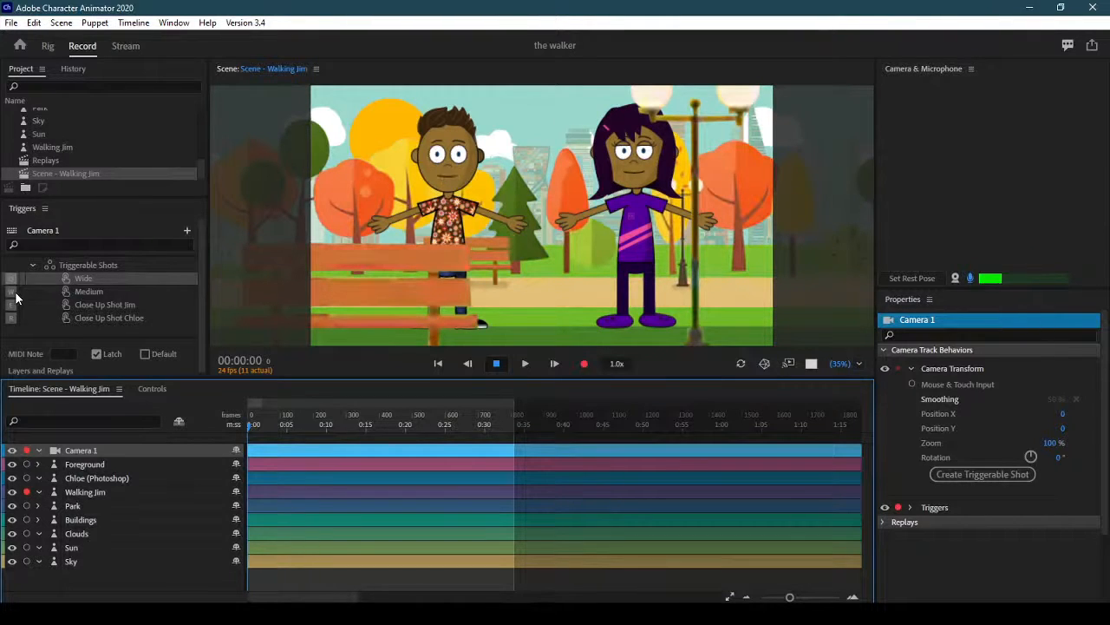
key(w)
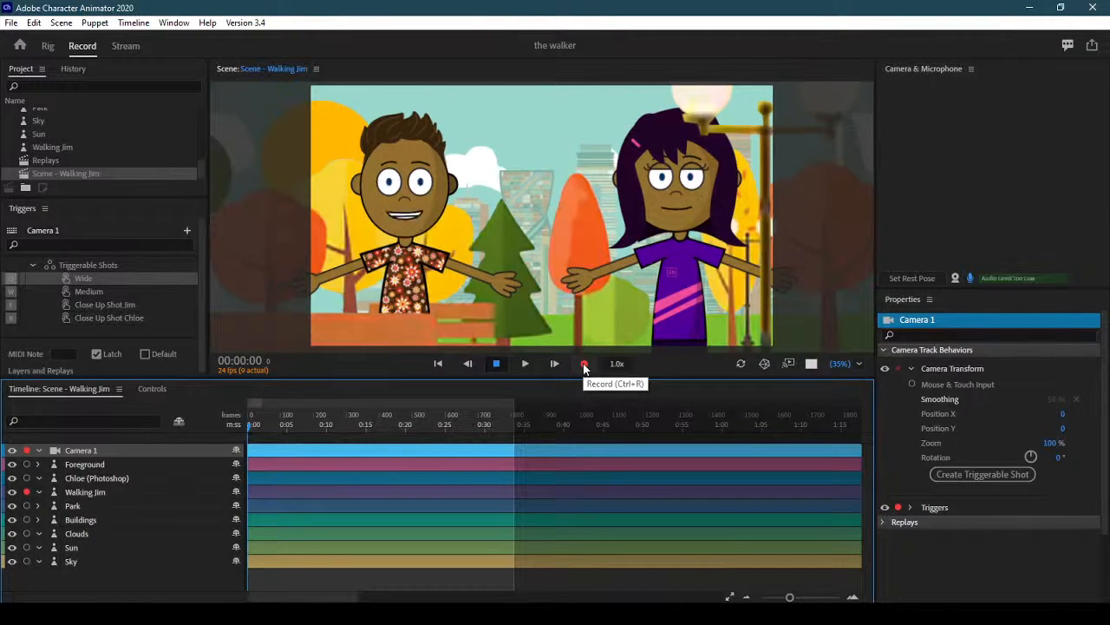
- Record a take of about 30 seconds from the Medium shot, cutting between the Jim and Chloe close-ups and ending on Wide
click(584, 365)
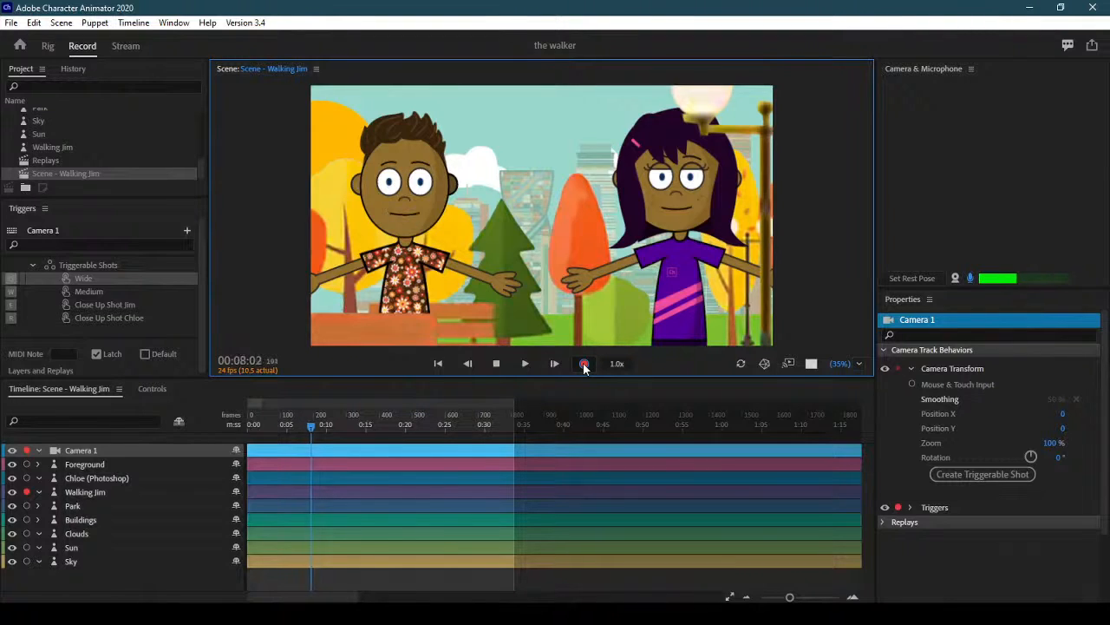
key(e)
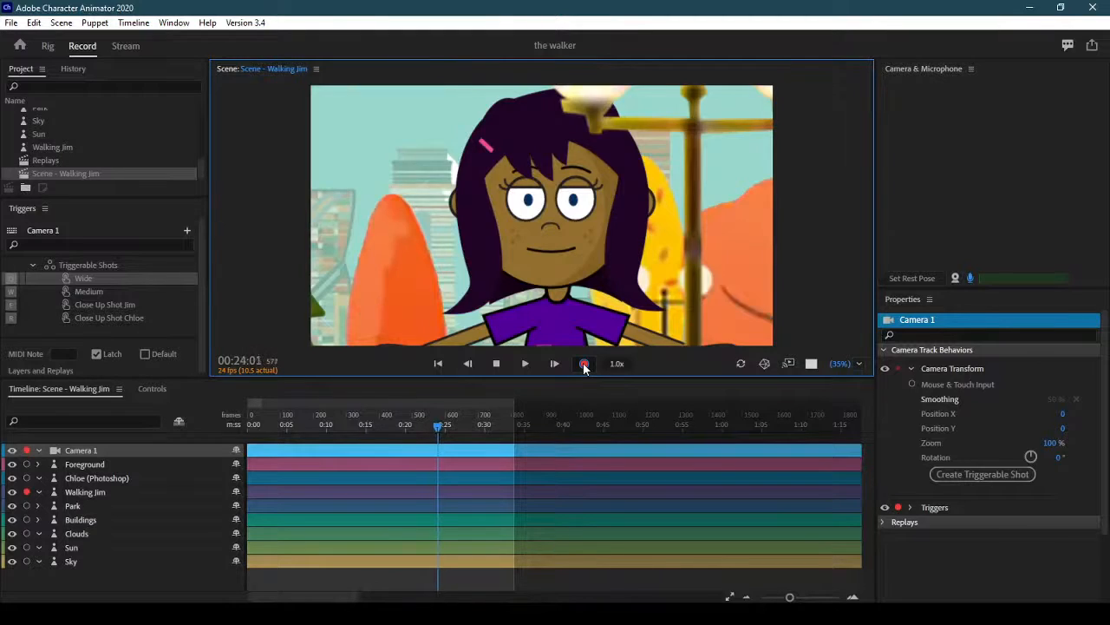
key(e)
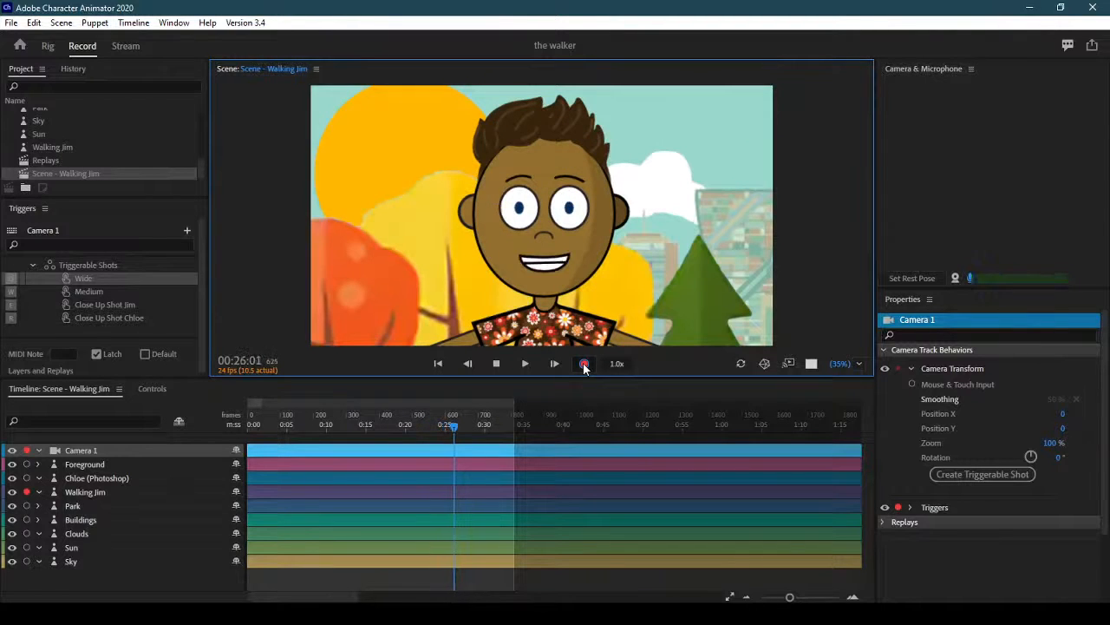
key(q)
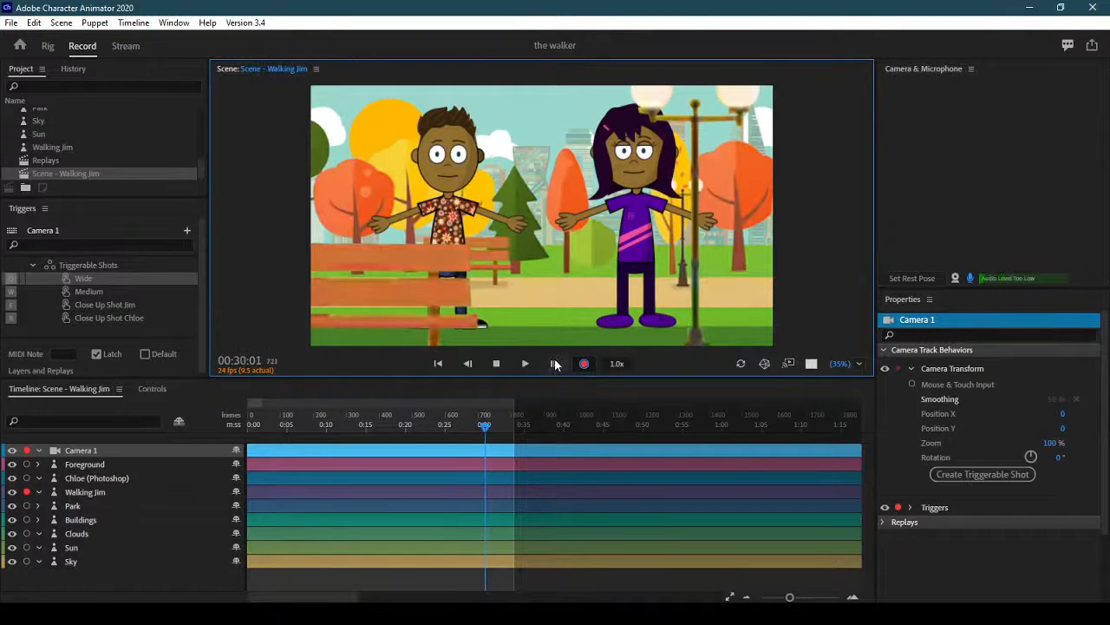
click(584, 364)
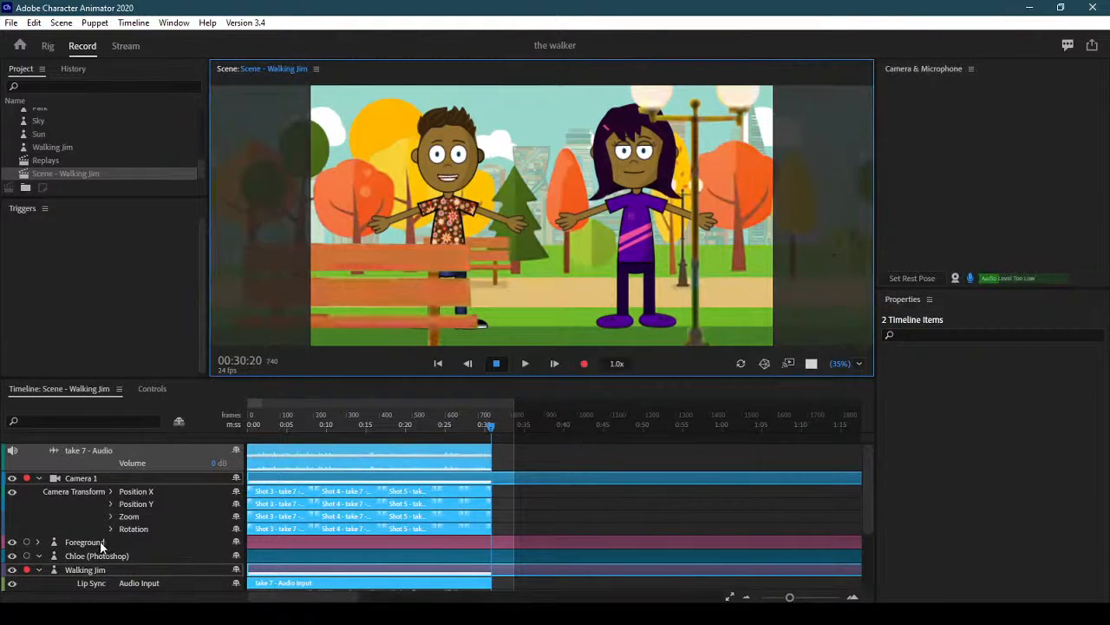
- Collapse the recorded Walking Jim and Camera 1 tracks and play the take back from the start of the scene
scroll(157, 544, down, 5)
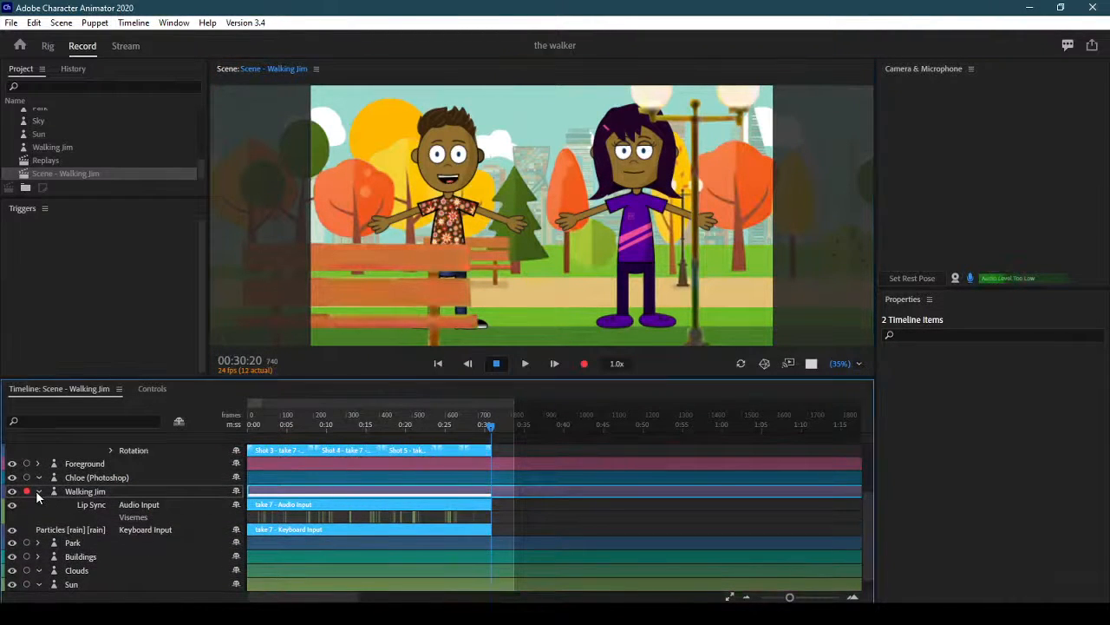
click(38, 491)
scroll(67, 513, up, 3)
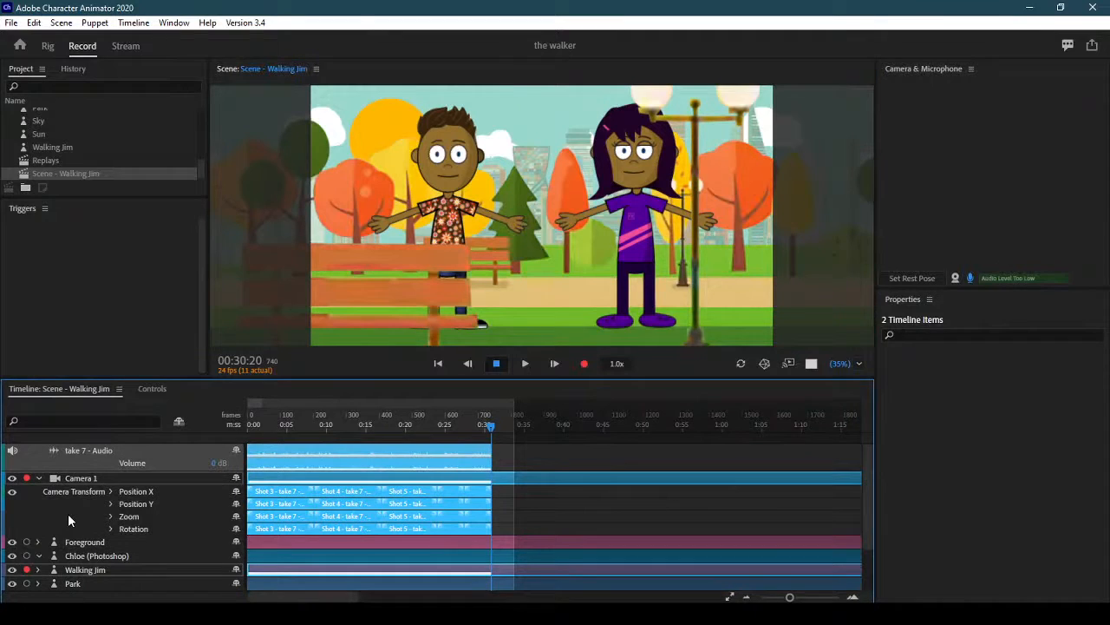
click(38, 478)
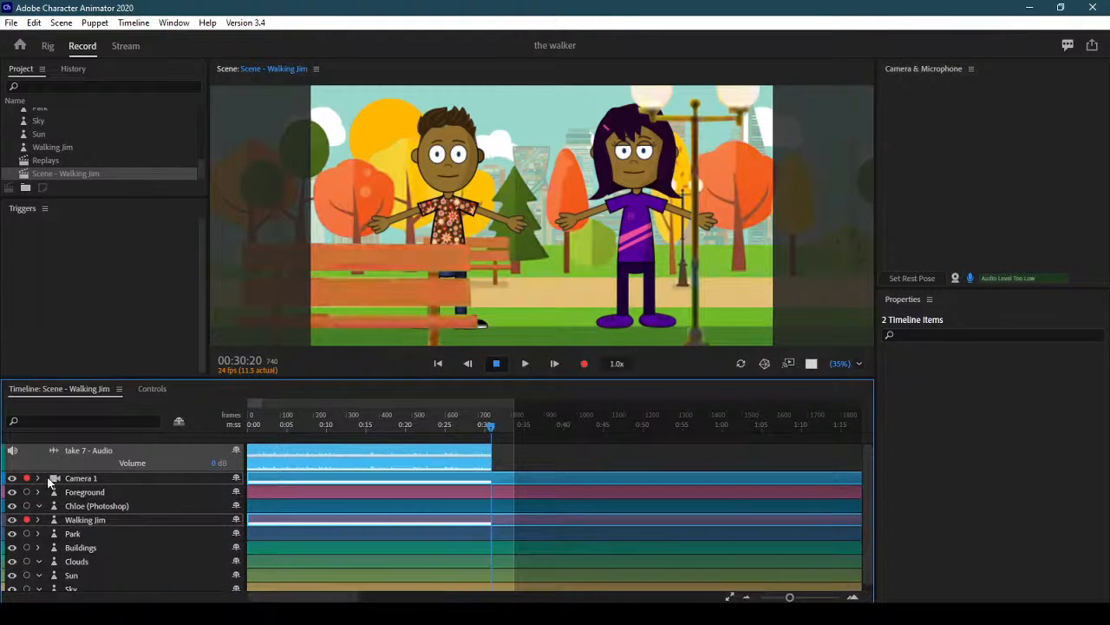
click(251, 424)
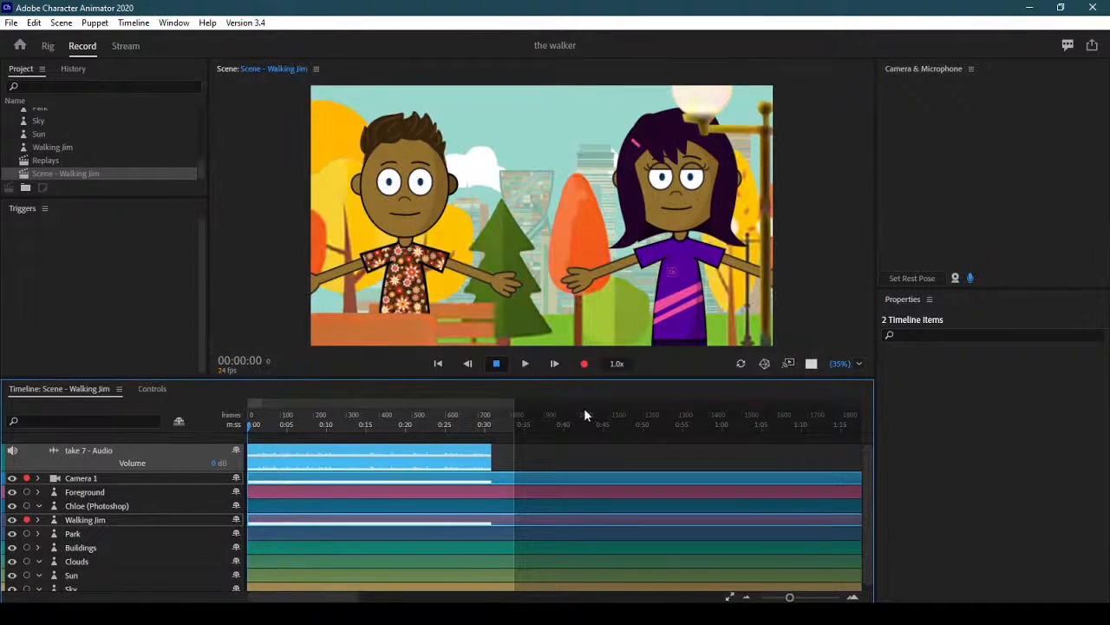
click(526, 364)
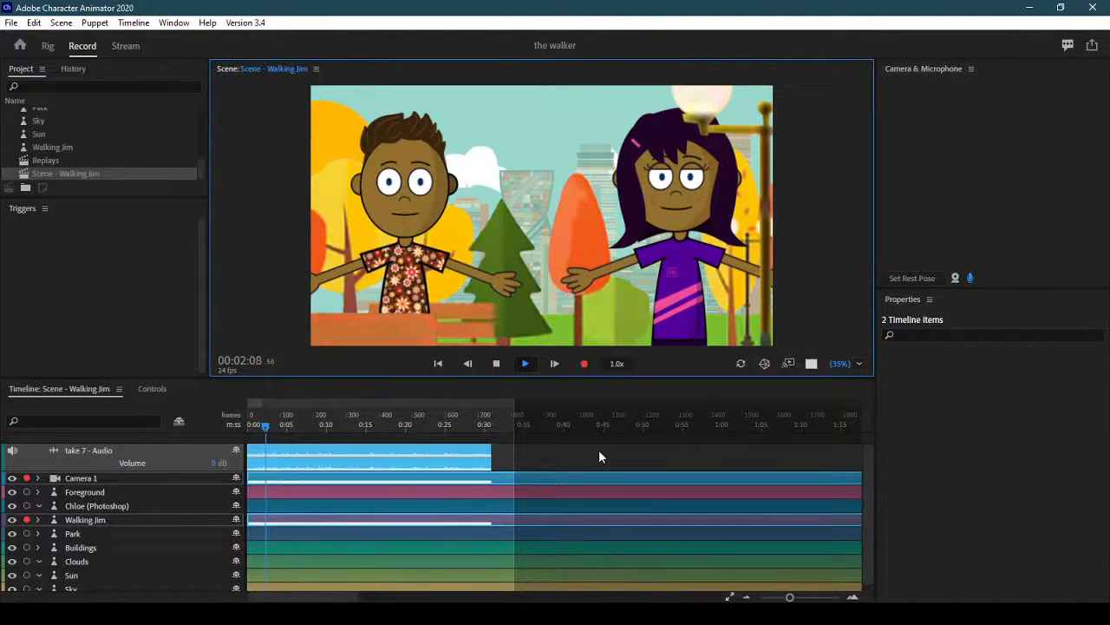
click(497, 364)
drag(282, 432, 249, 434)
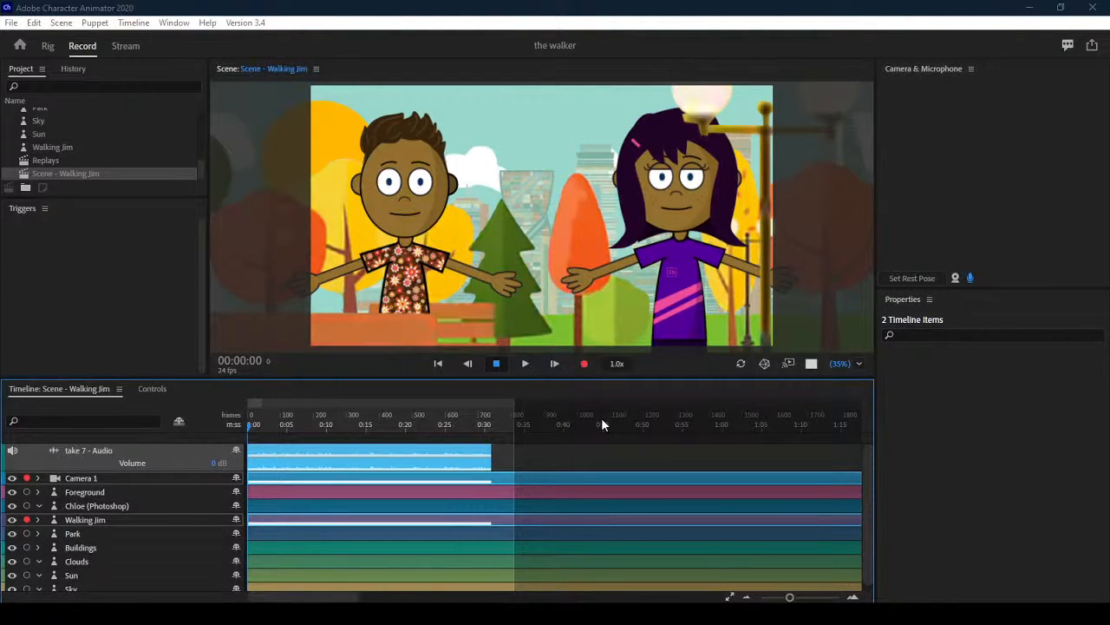
click(523, 358)
click(525, 364)
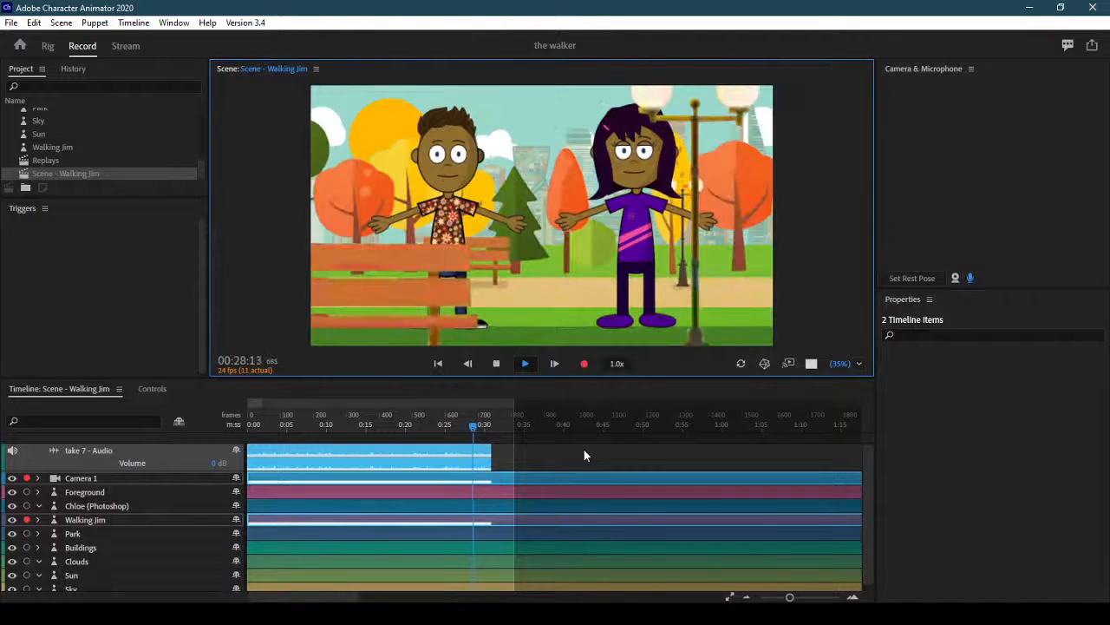
click(496, 364)
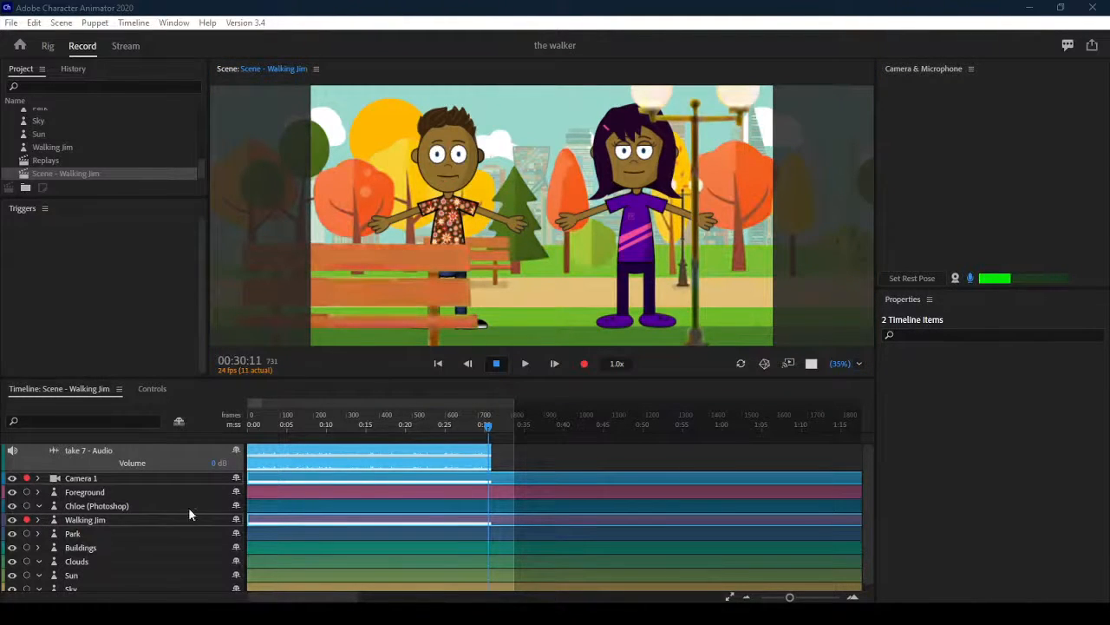
- Return the playhead to the start and delete Walking Jim's take 7 visemes, audio input and keyboard input recordings
drag(265, 428, 223, 430)
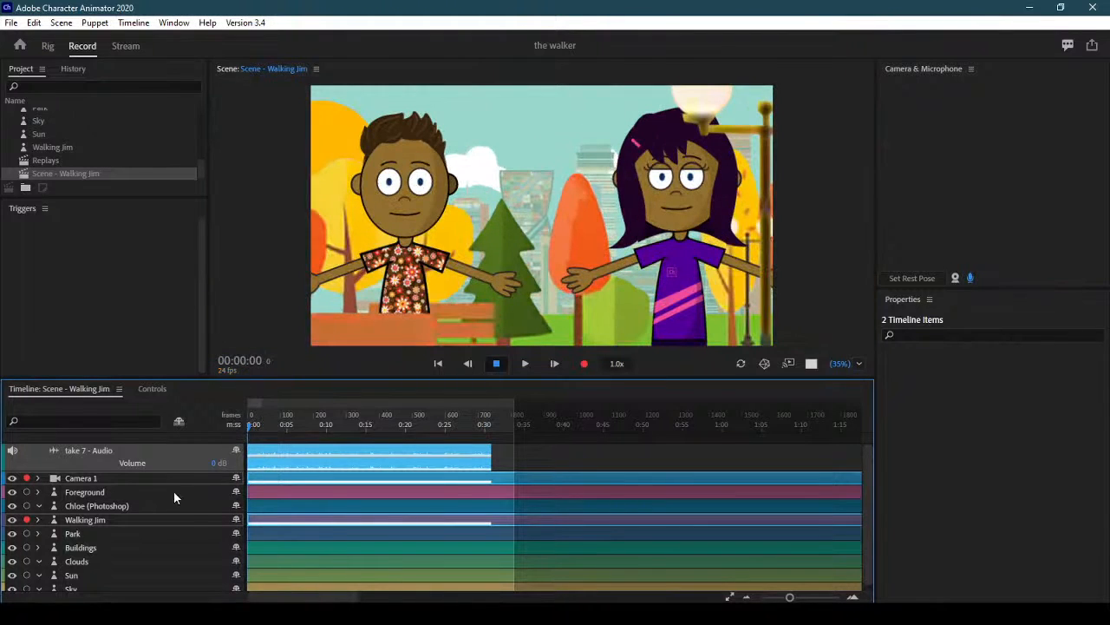
click(37, 520)
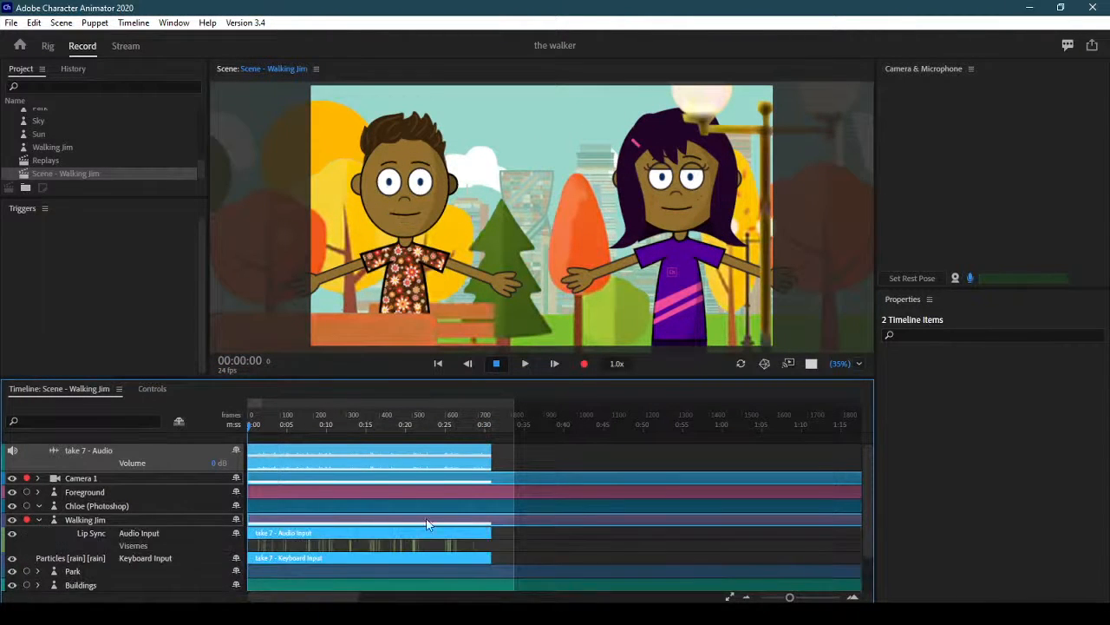
scroll(586, 529, down, 1)
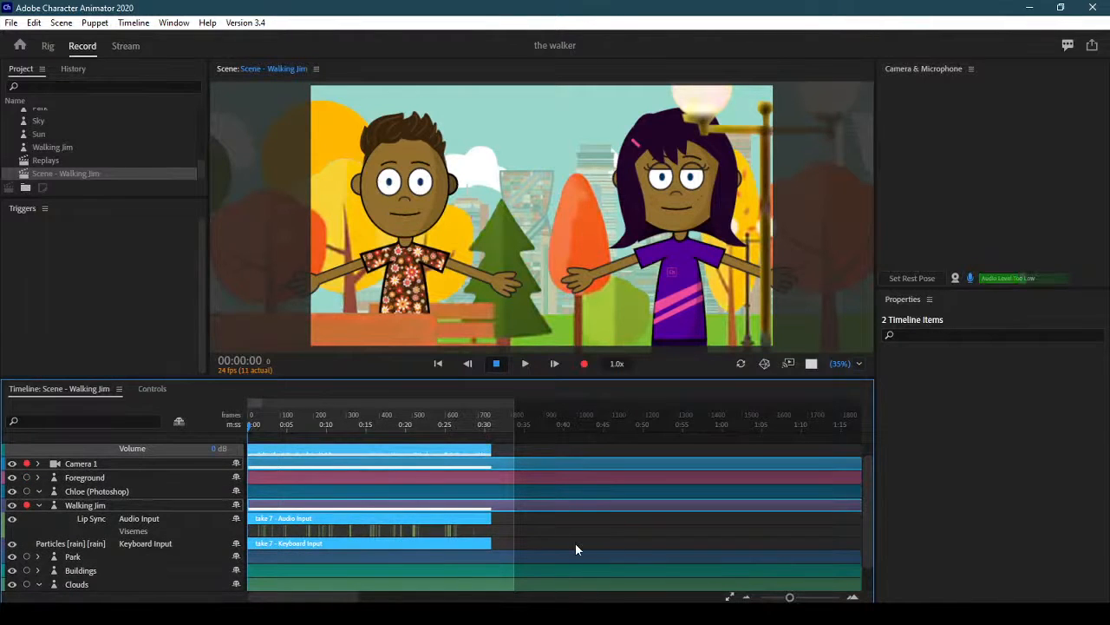
drag(539, 542, 204, 522)
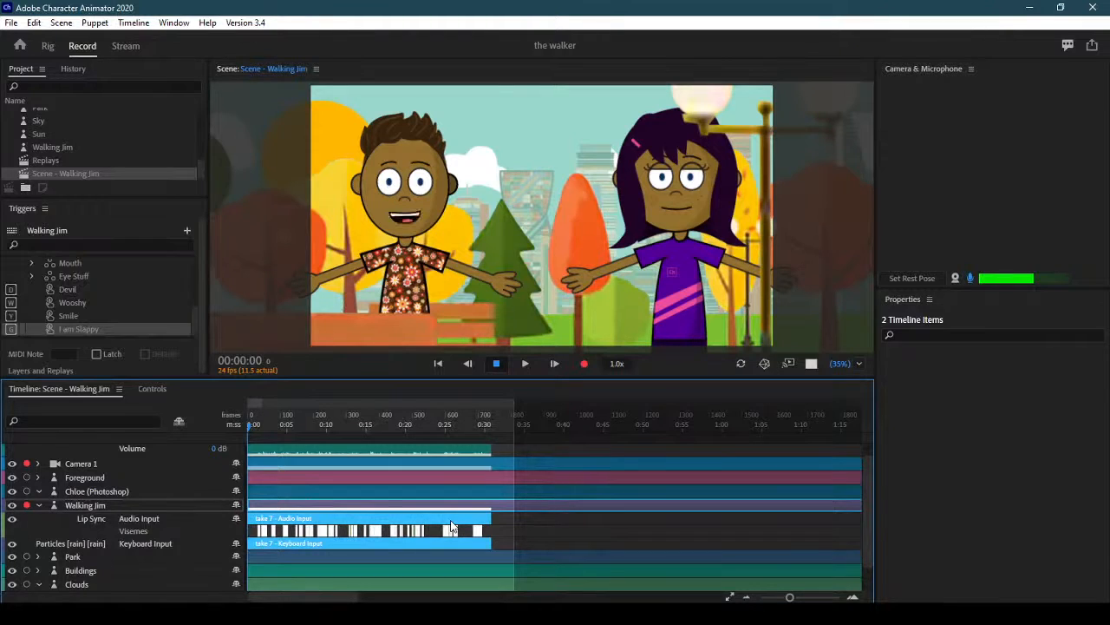
key(Delete)
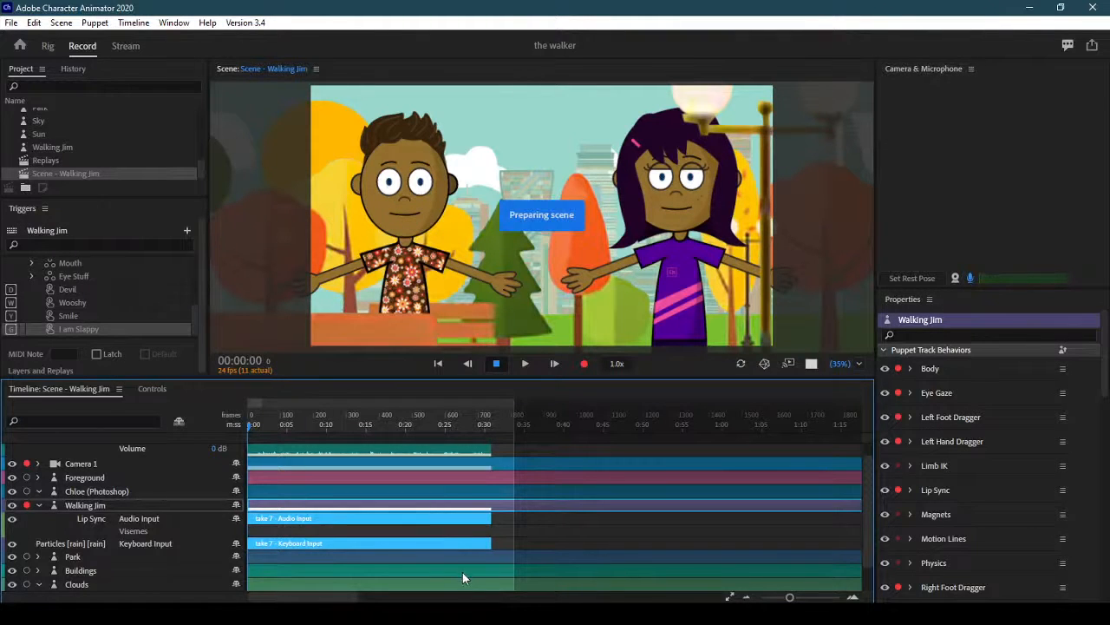
click(377, 526)
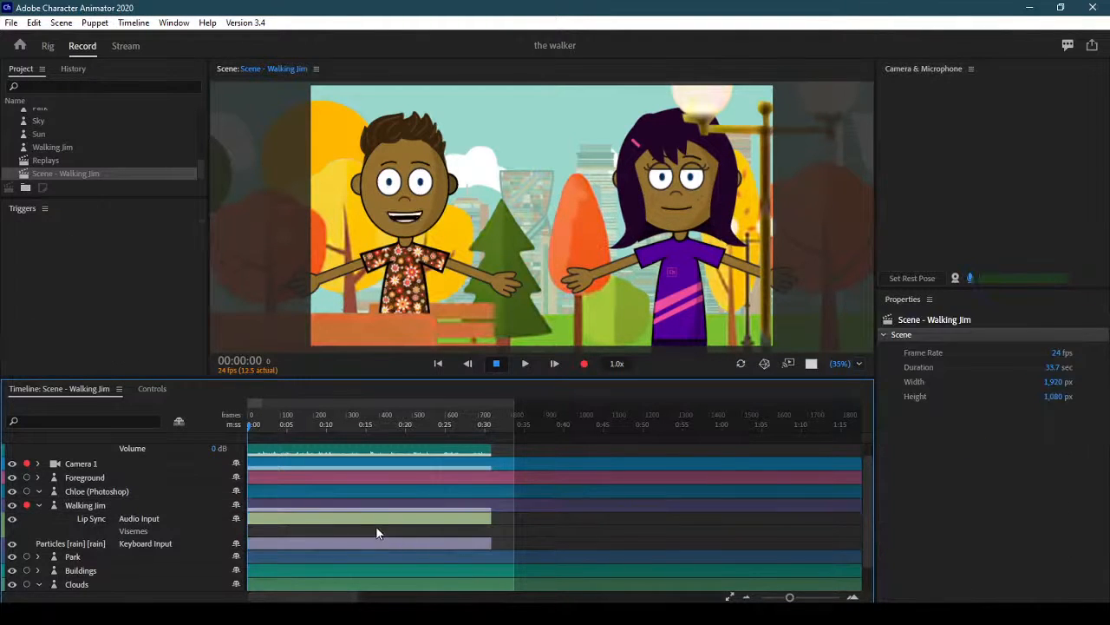
click(374, 520)
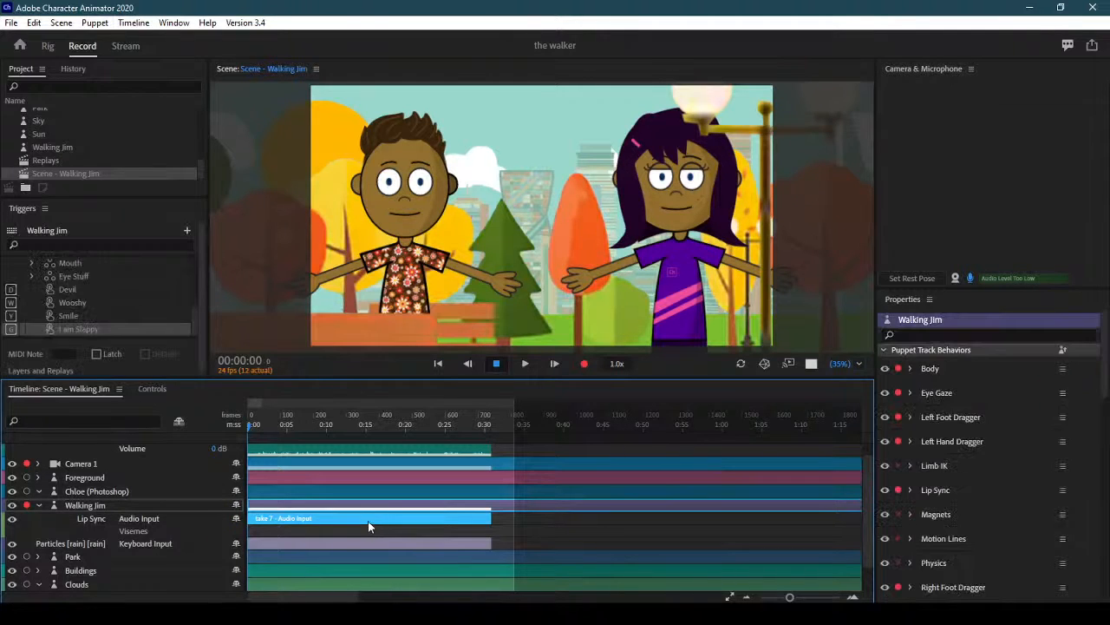
key(Delete)
click(274, 518)
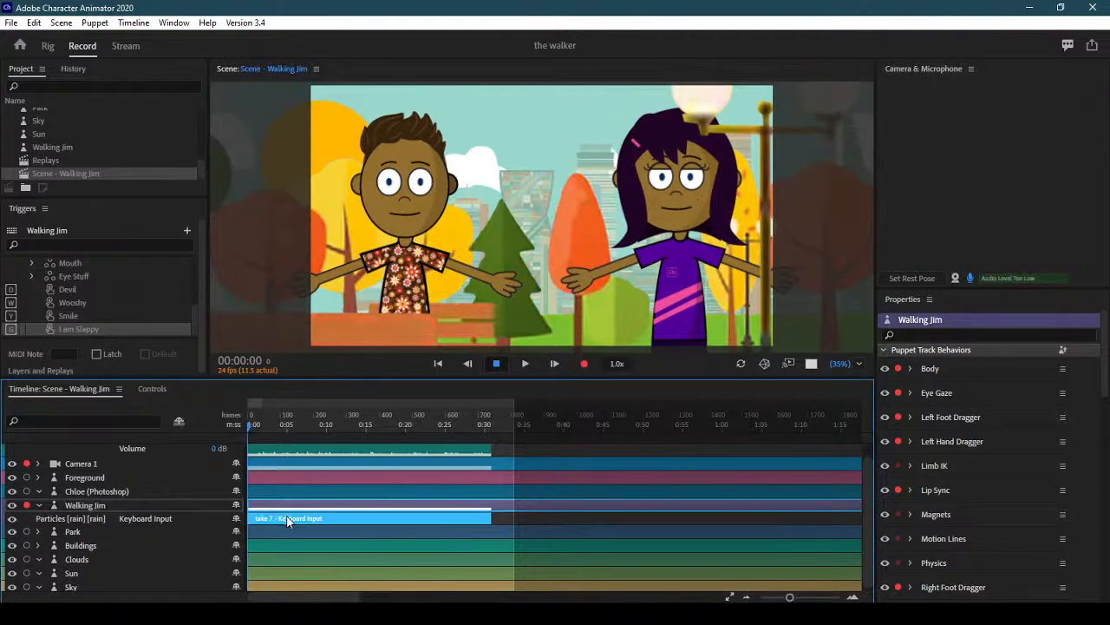
key(Delete)
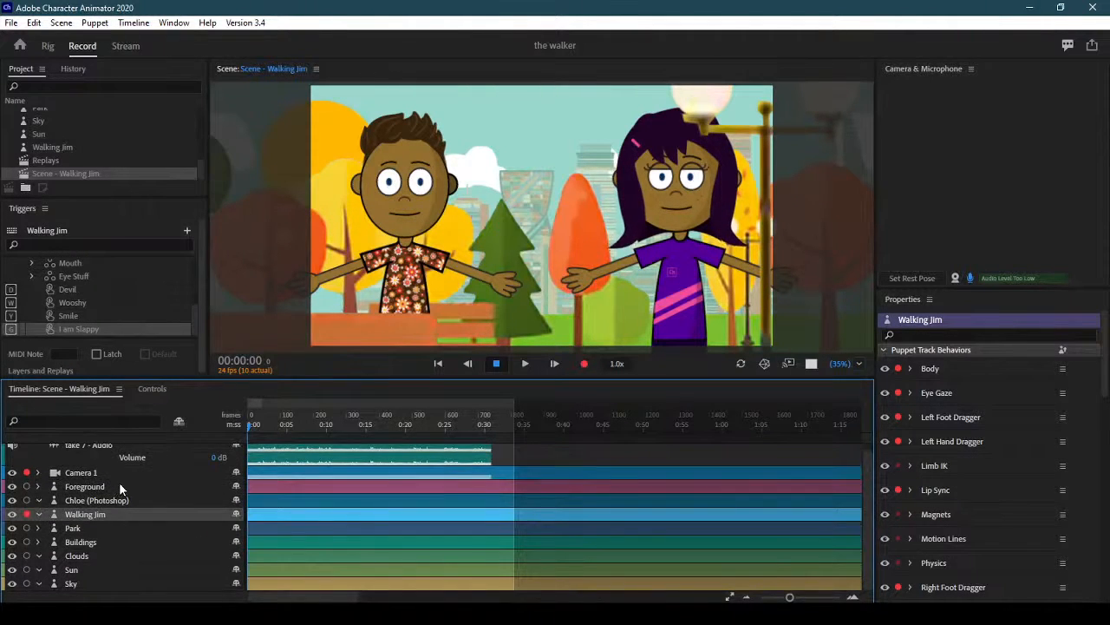
- Delete the take 7 audio clip and all of Camera 1's recorded Camera Transform shots
scroll(479, 474, up, 1)
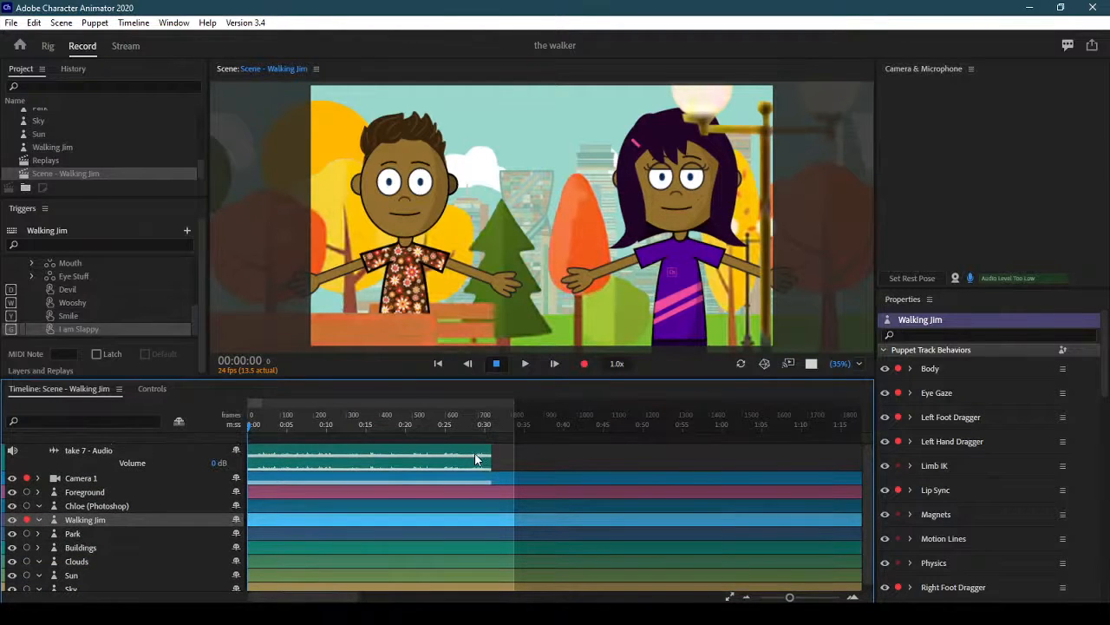
click(475, 452)
key(Delete)
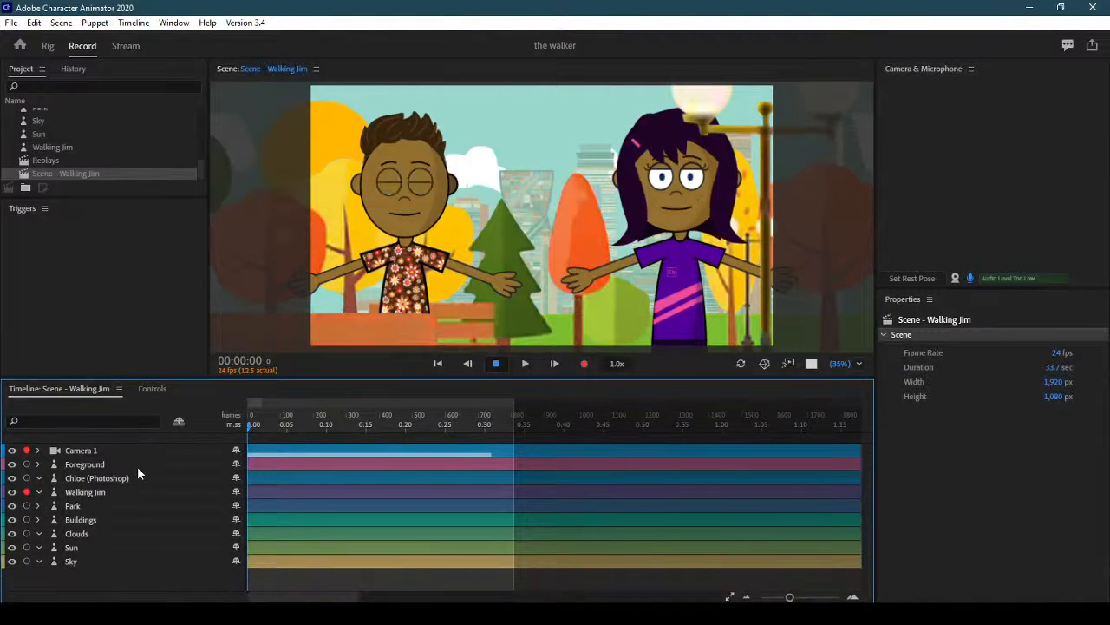
click(38, 451)
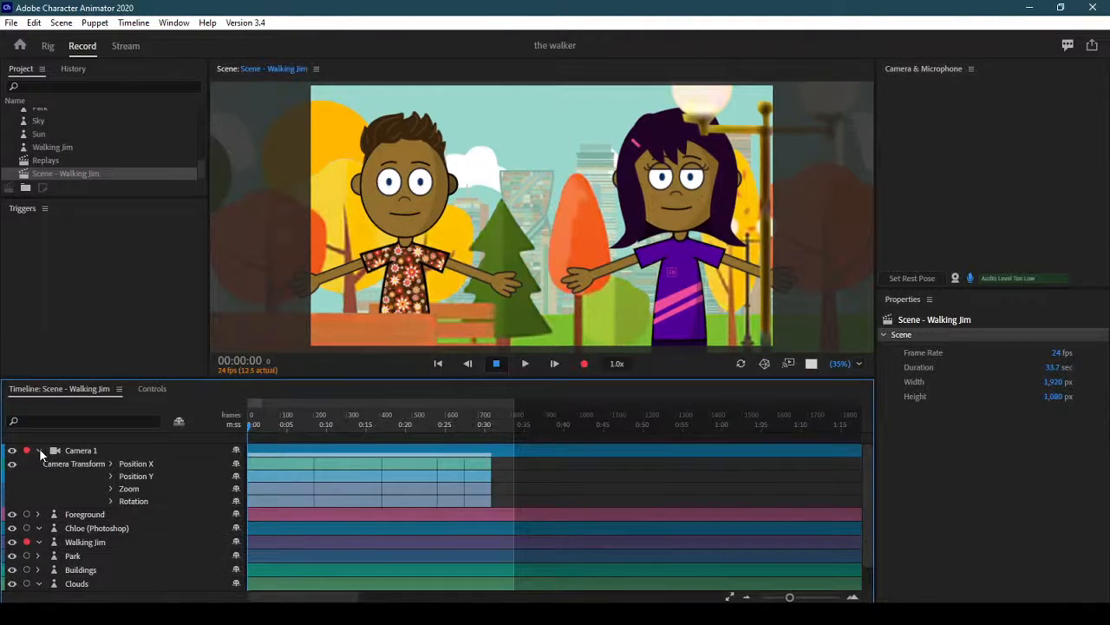
drag(499, 474, 248, 500)
key(Delete)
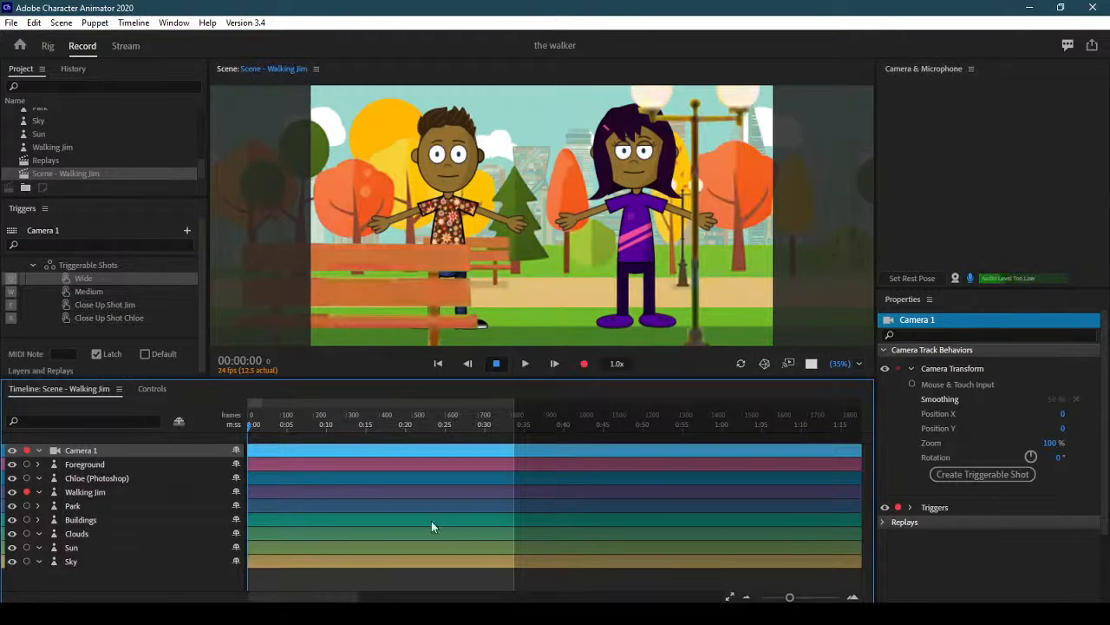
- Disarm the Walking Jim track and enable keyframes for Camera 1's Position X, Position Y and Zoom at the scene's start
drag(1102, 486, 1096, 443)
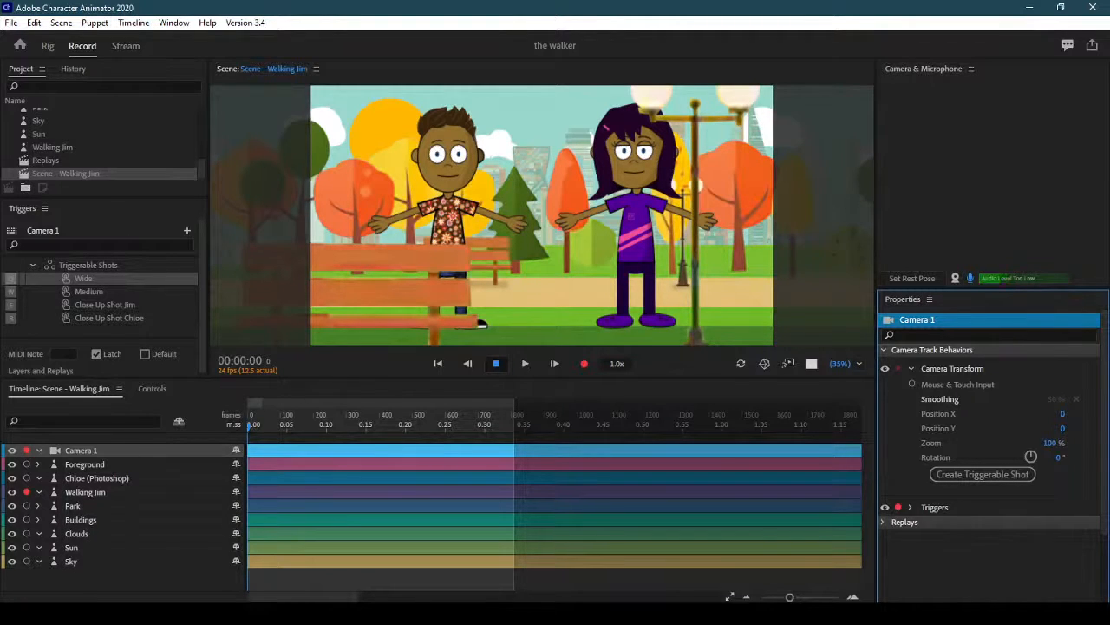
click(27, 492)
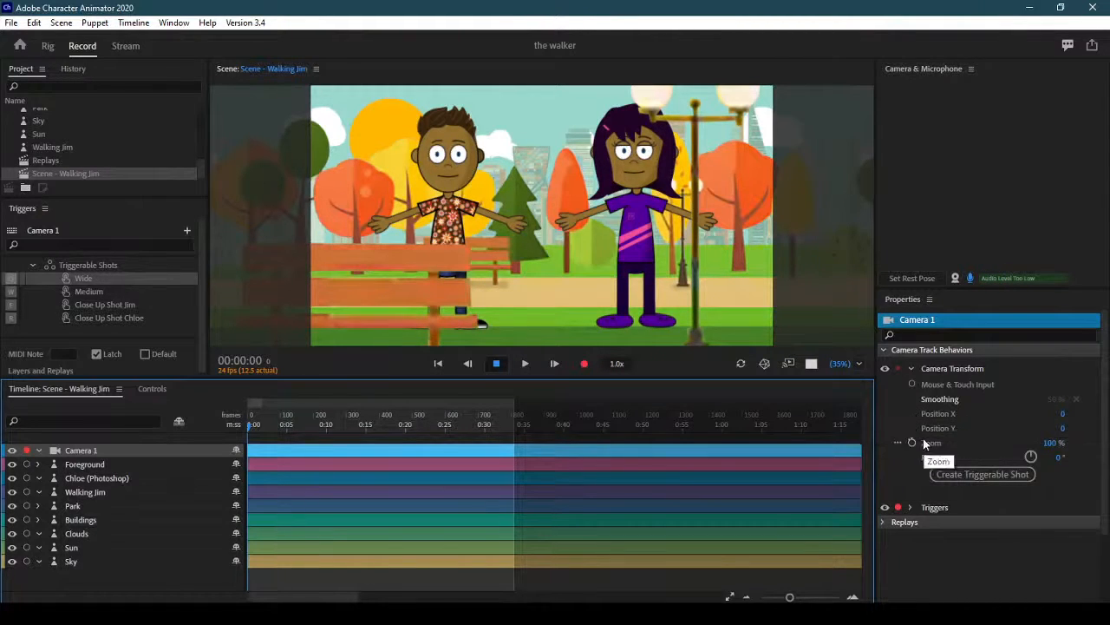
click(912, 413)
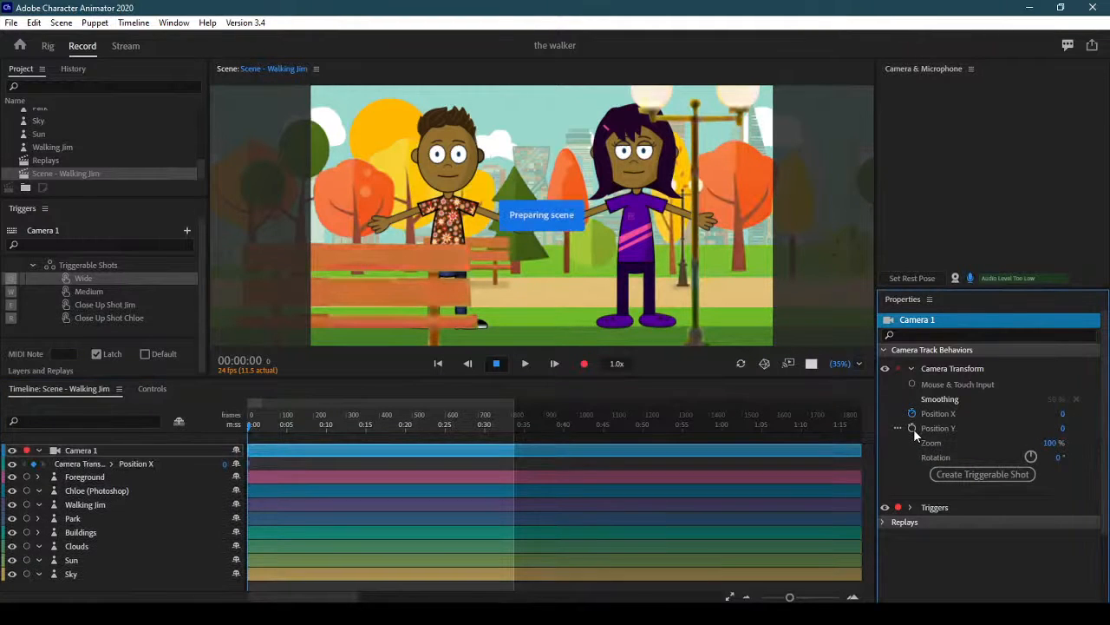
click(913, 427)
click(915, 441)
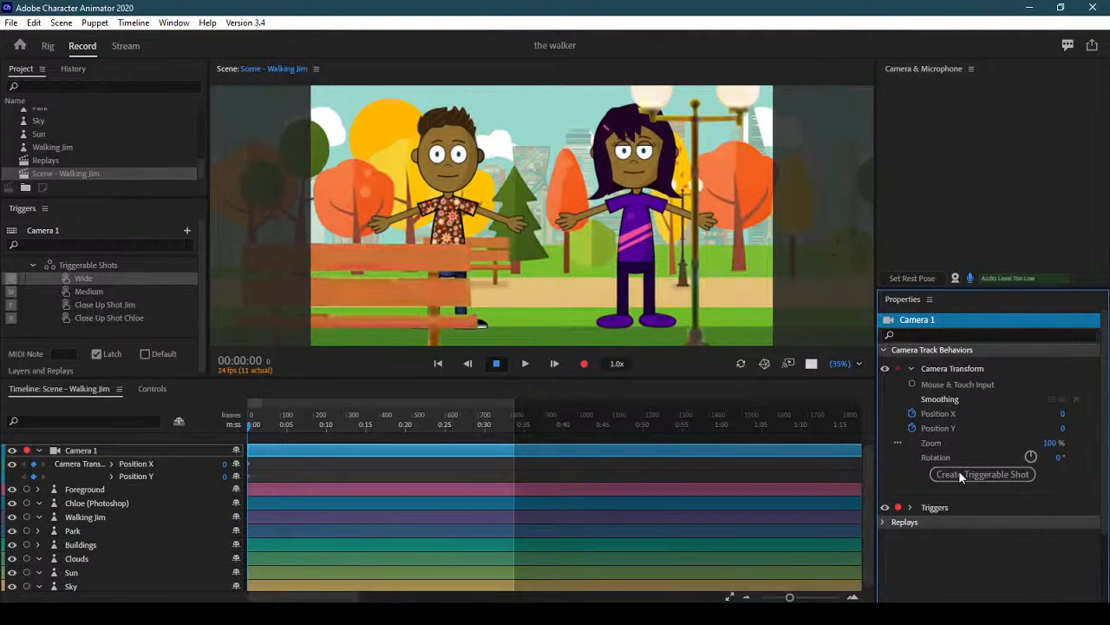
- Set Camera 1's Zoom to 135% and Position Y to -112, and move the three camera keyframes to about 0:03
click(1053, 442)
drag(1054, 443, 1078, 439)
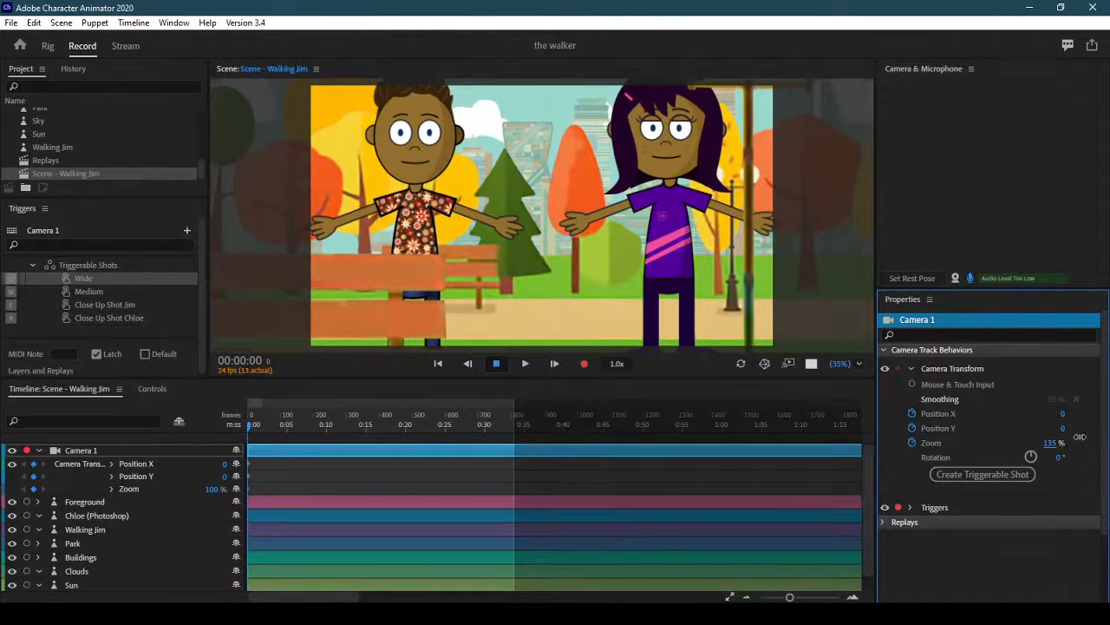
drag(1063, 431, 998, 443)
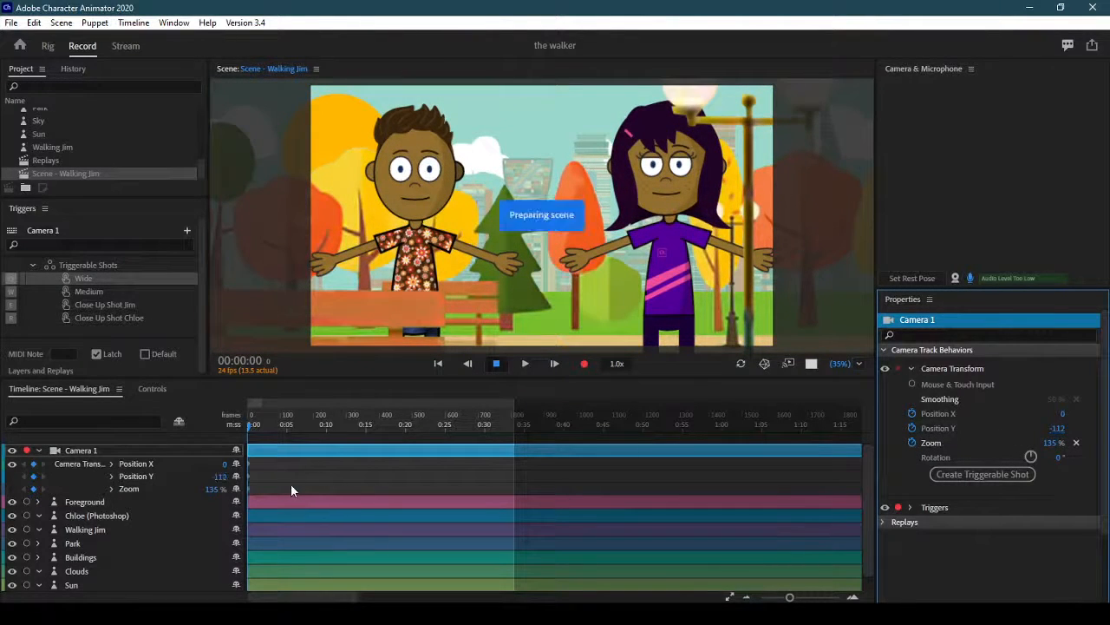
mouse_move(270, 465)
mouse_down()
mouse_move(237, 492)
mouse_move(286, 486)
mouse_move(272, 485)
mouse_up()
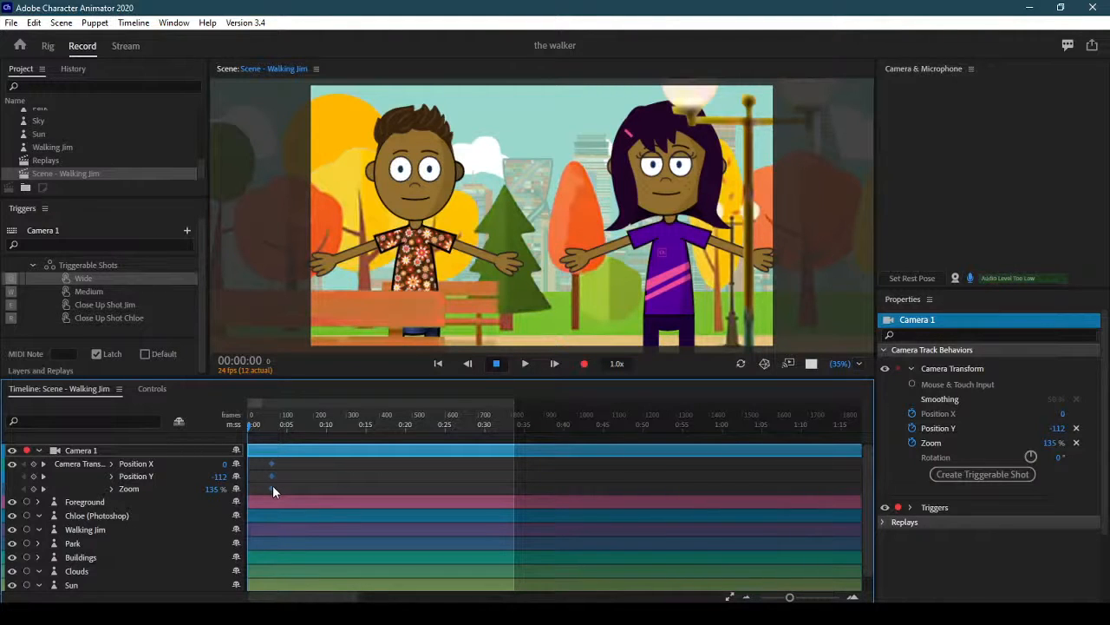
- Add Camera 1 position and zoom keyframes at the scene's start, resetting Zoom to 100% and Position Y to 0
click(33, 477)
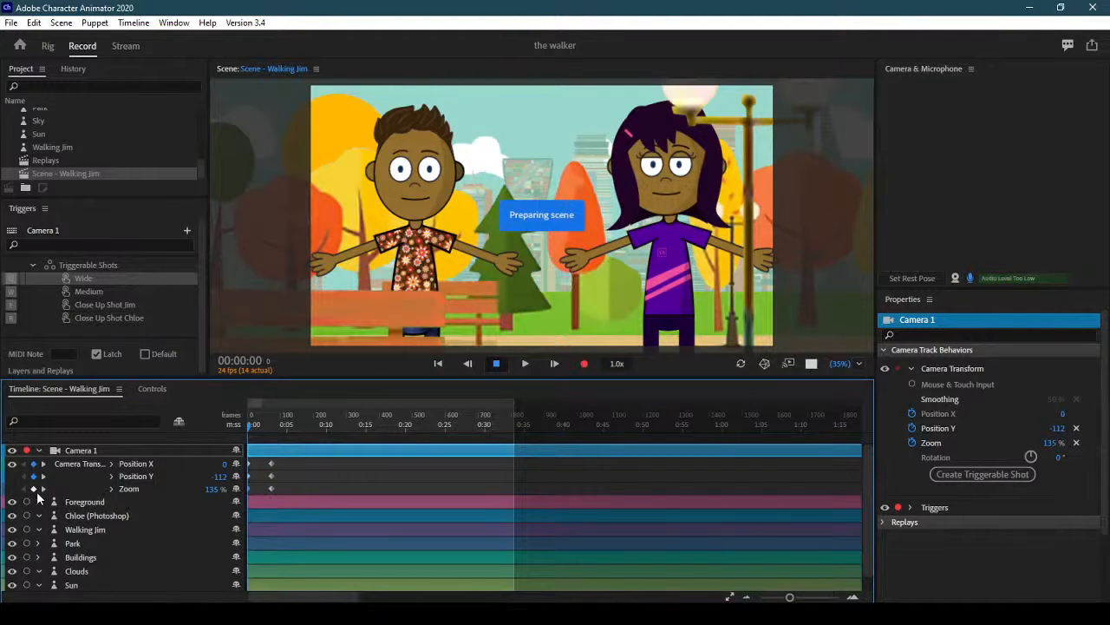
click(34, 490)
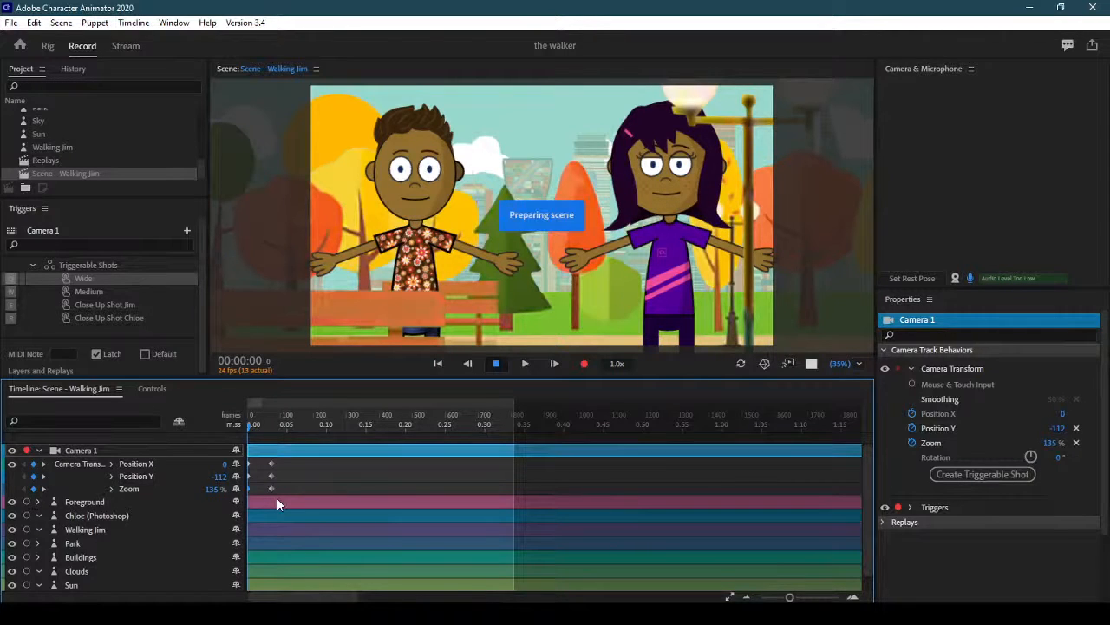
click(1077, 444)
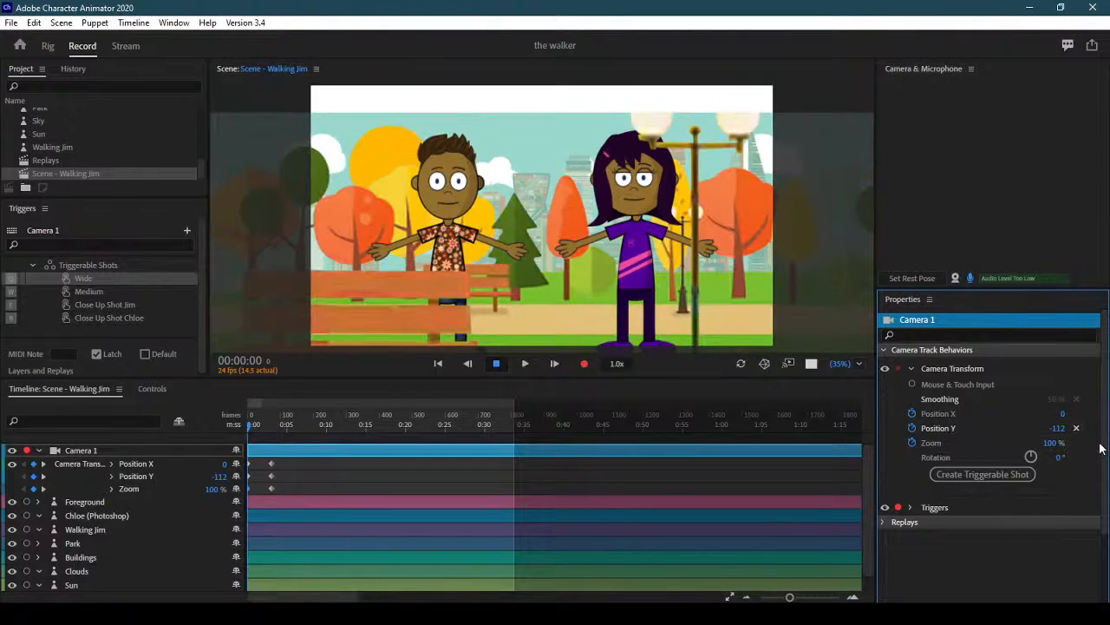
click(1076, 429)
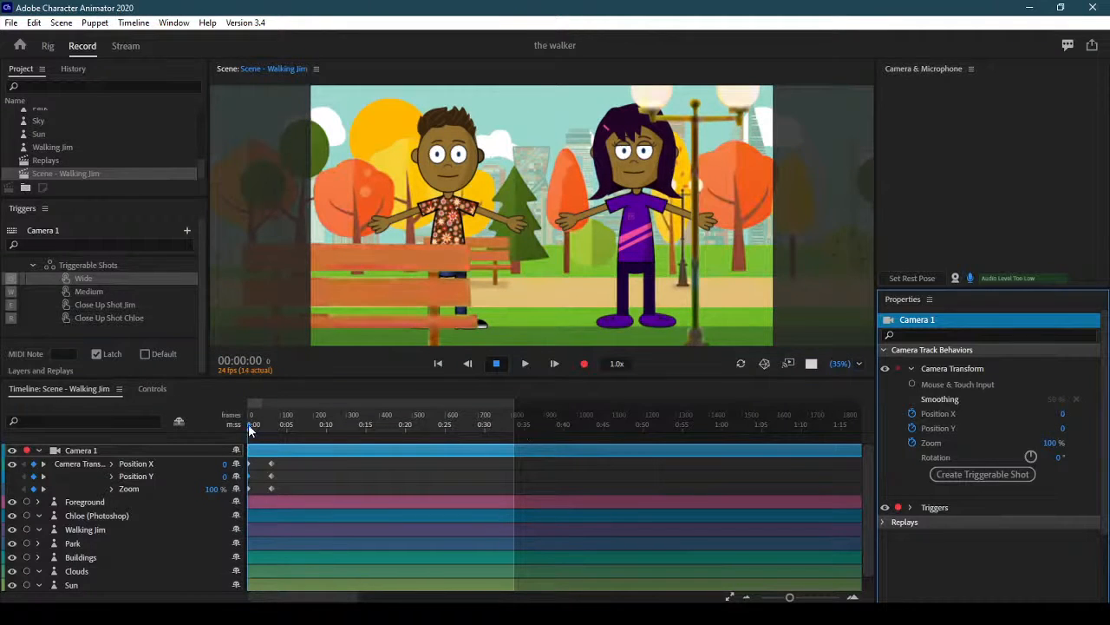
- Apply easing to both sets of Camera 1 keyframes and play the zoom-in from the scene's start
mouse_move(249, 426)
mouse_down()
mouse_move(271, 426)
mouse_move(237, 430)
mouse_up()
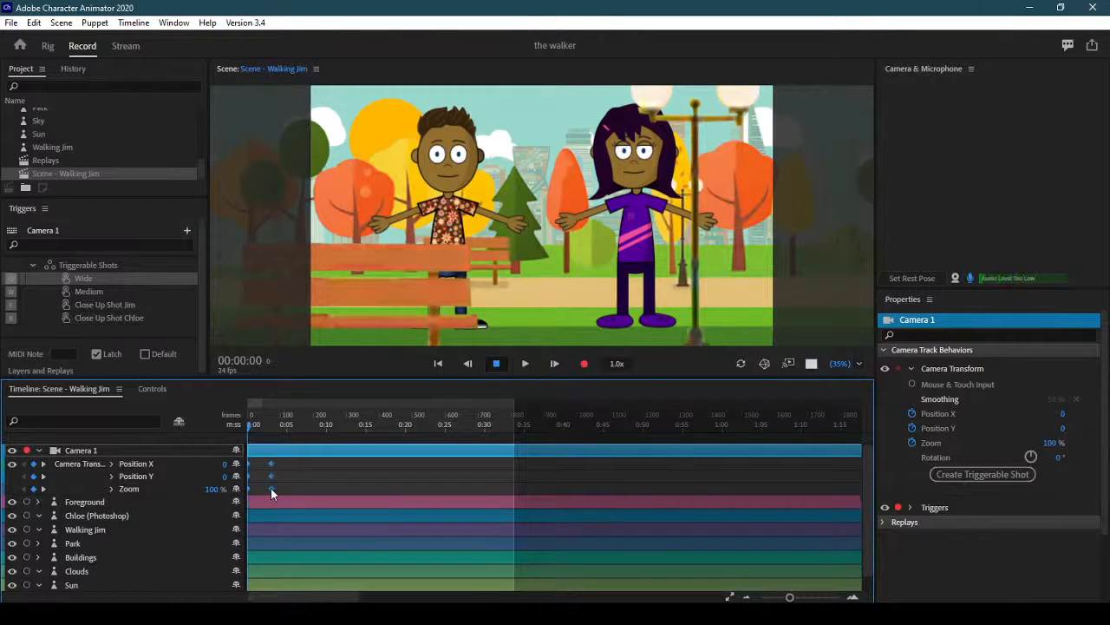
right_click(271, 490)
click(347, 393)
click(527, 365)
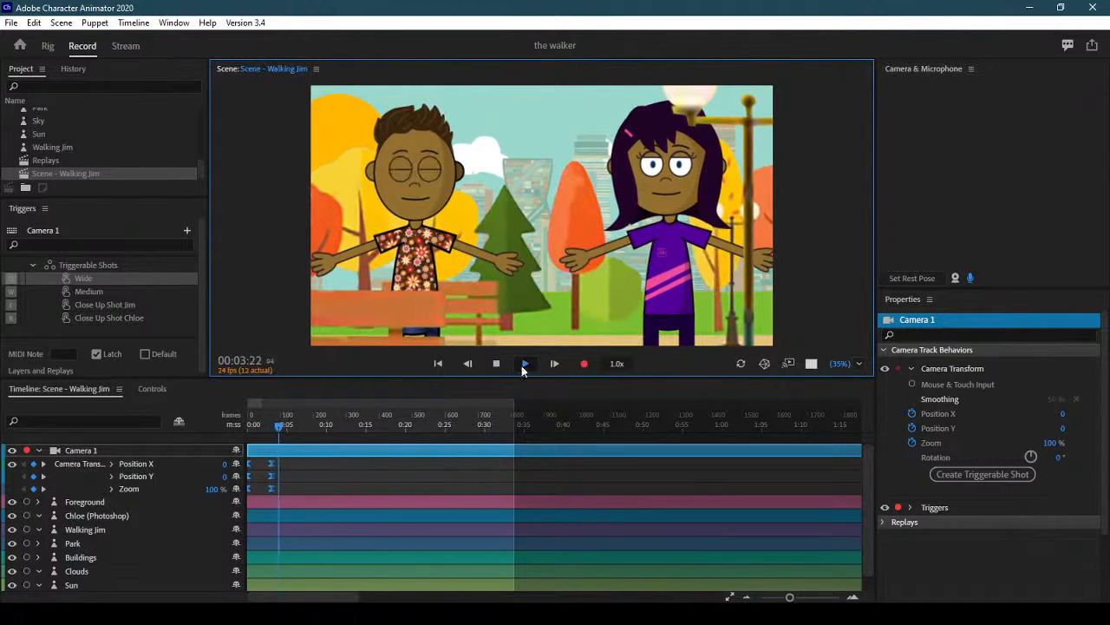
- Copy Camera 1's three starting keyframes and paste them at 00:06:05
click(332, 475)
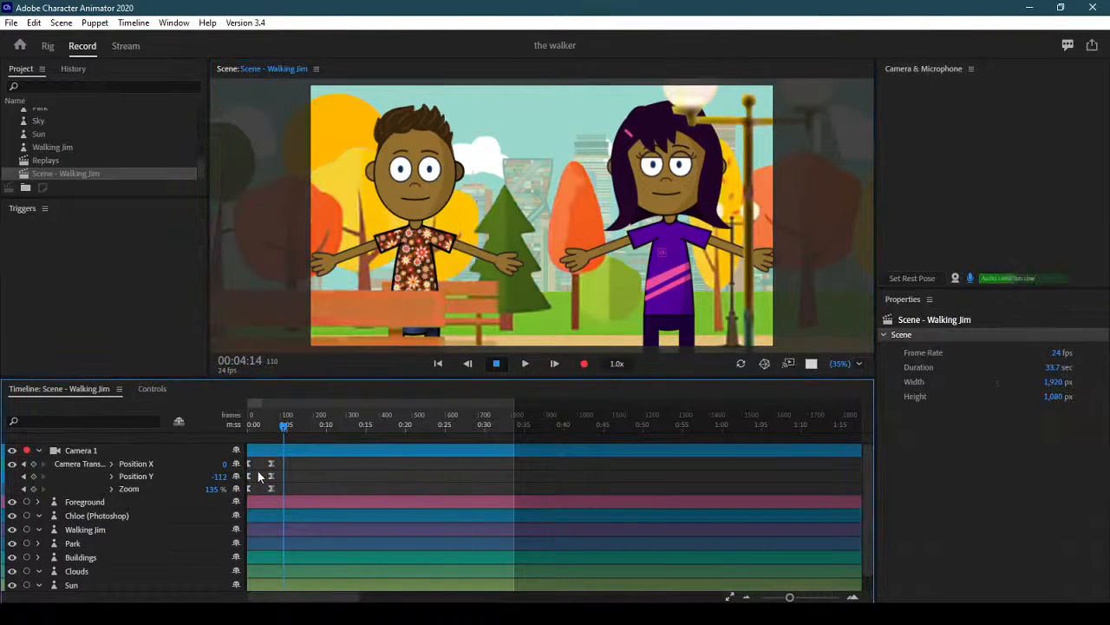
click(327, 478)
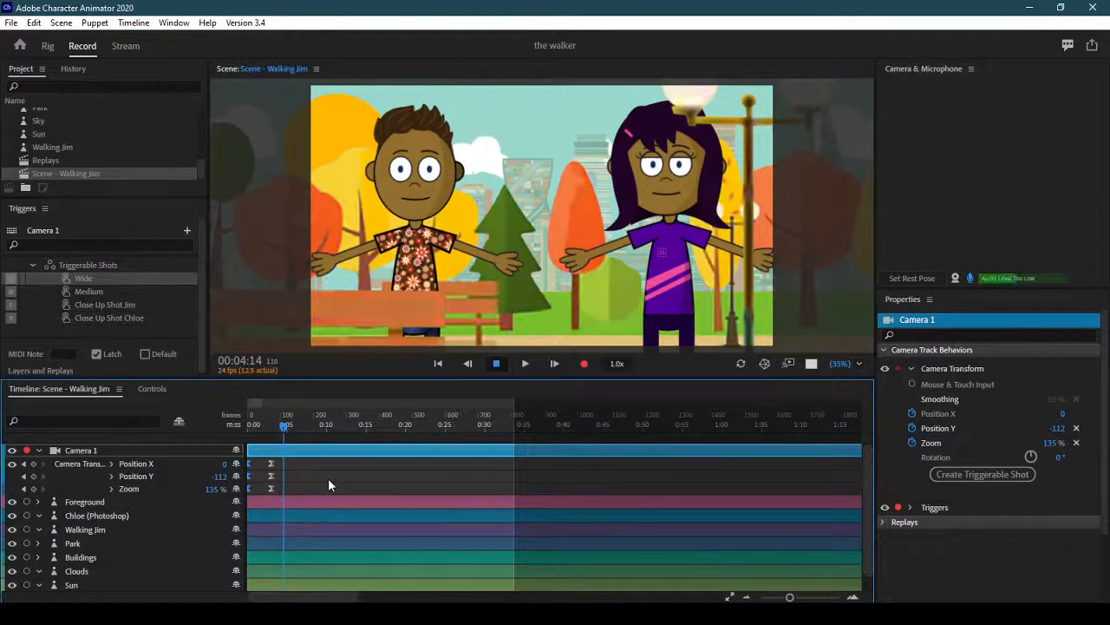
drag(284, 422, 296, 426)
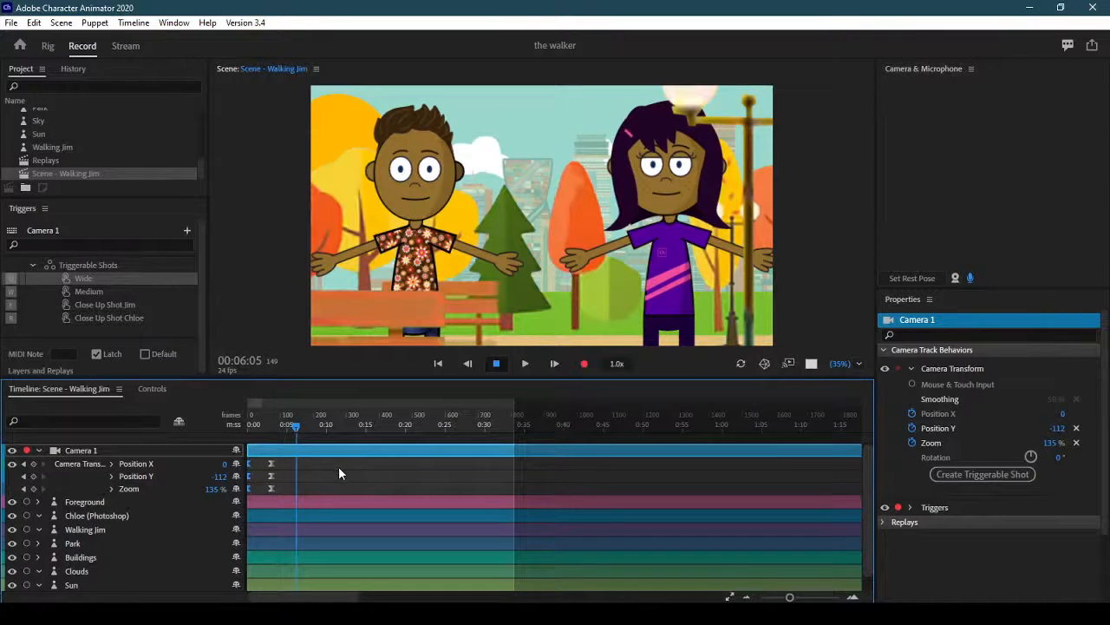
key(ctrl+v)
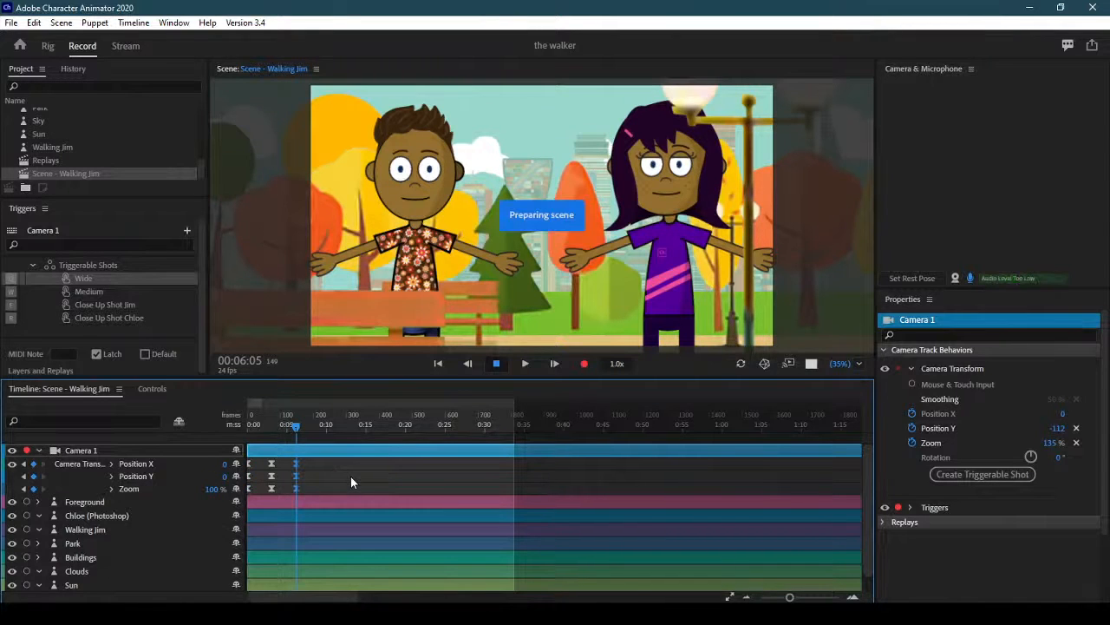
- Play Camera 1's zoom-in and zoom-out back from the scene's start
drag(294, 425, 235, 423)
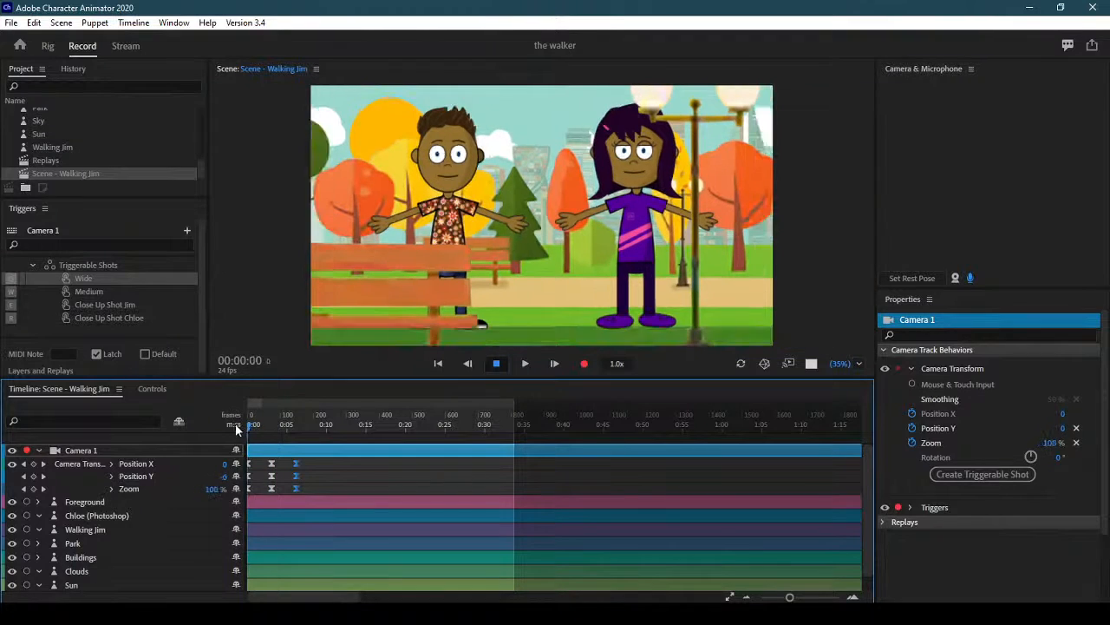
click(525, 369)
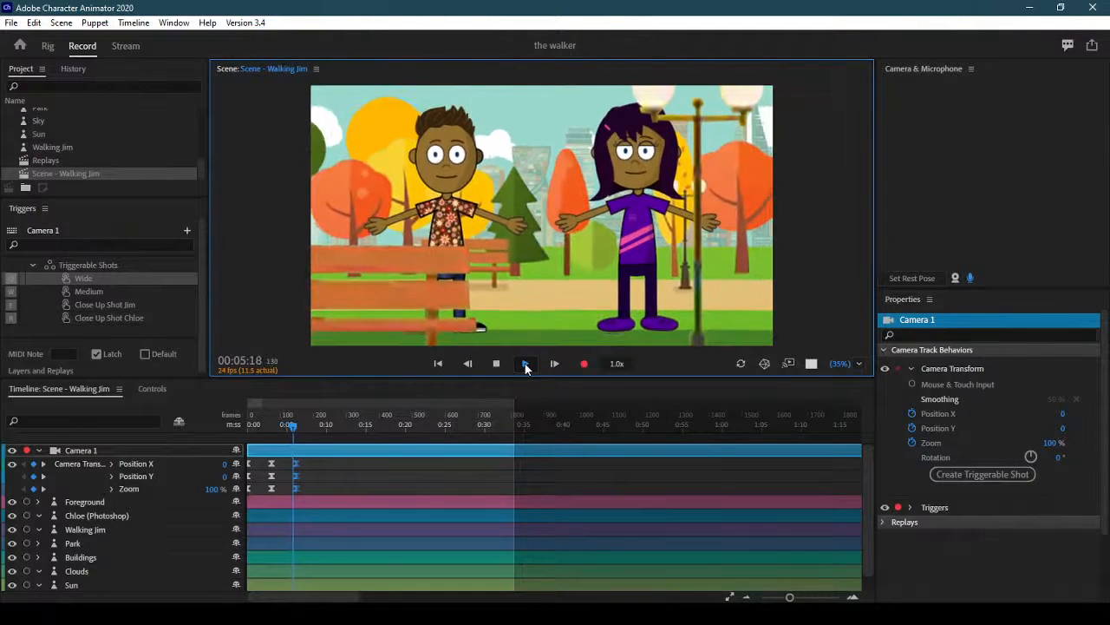
click(330, 469)
click(496, 365)
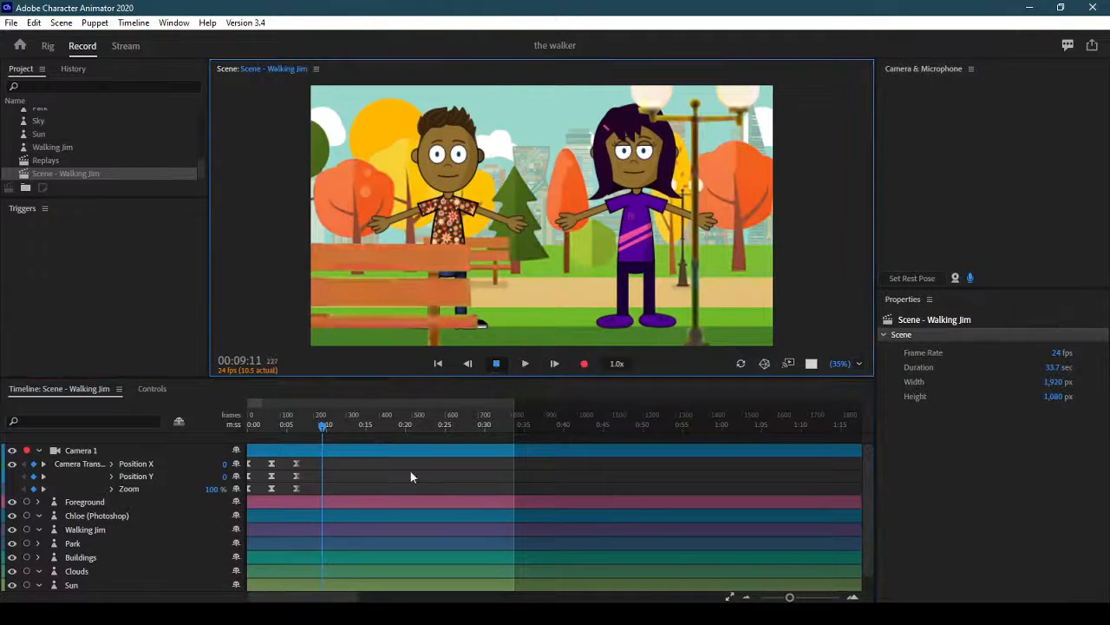
- Keyframe a close-up of Jim on Camera 1 at 00:11:11 with Zoom 188%, Position X -382 and Position Y -197
drag(325, 431, 337, 427)
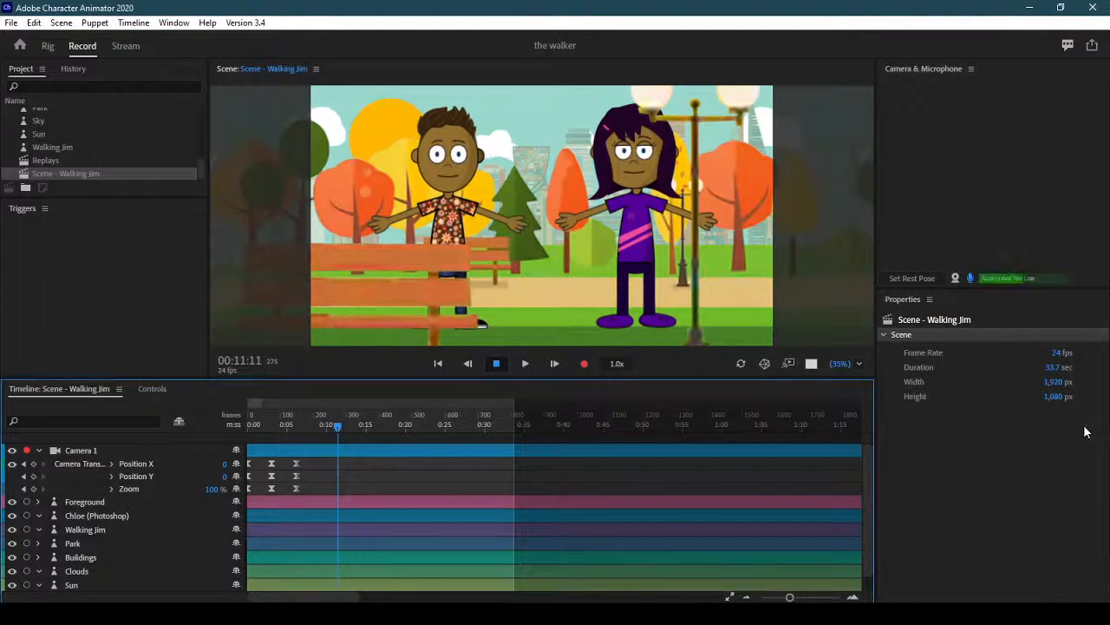
click(83, 452)
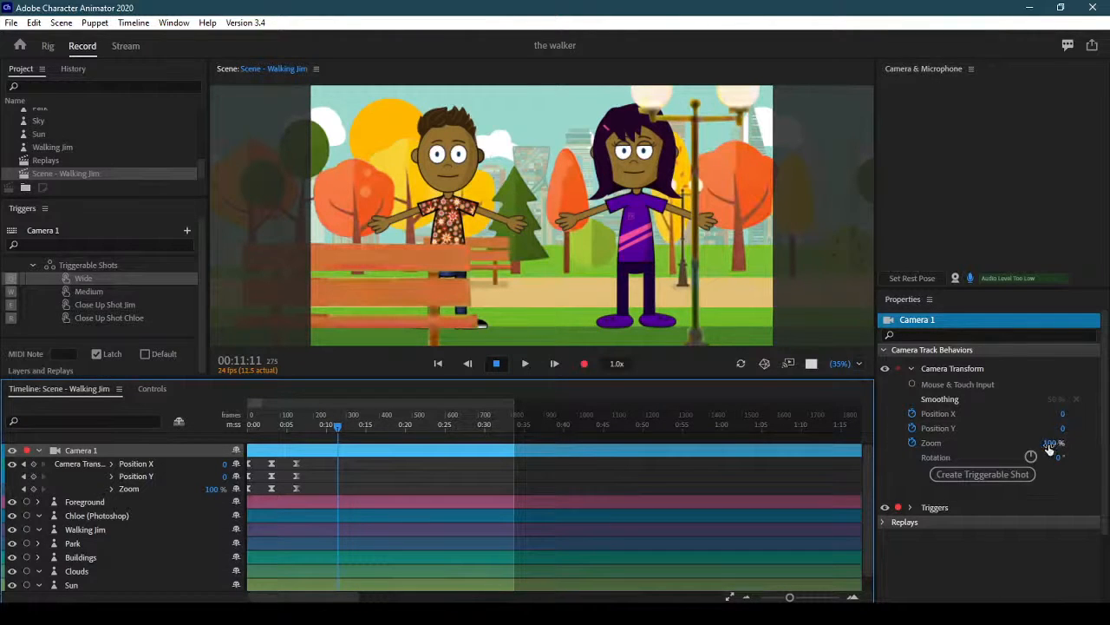
drag(1050, 447, 1094, 446)
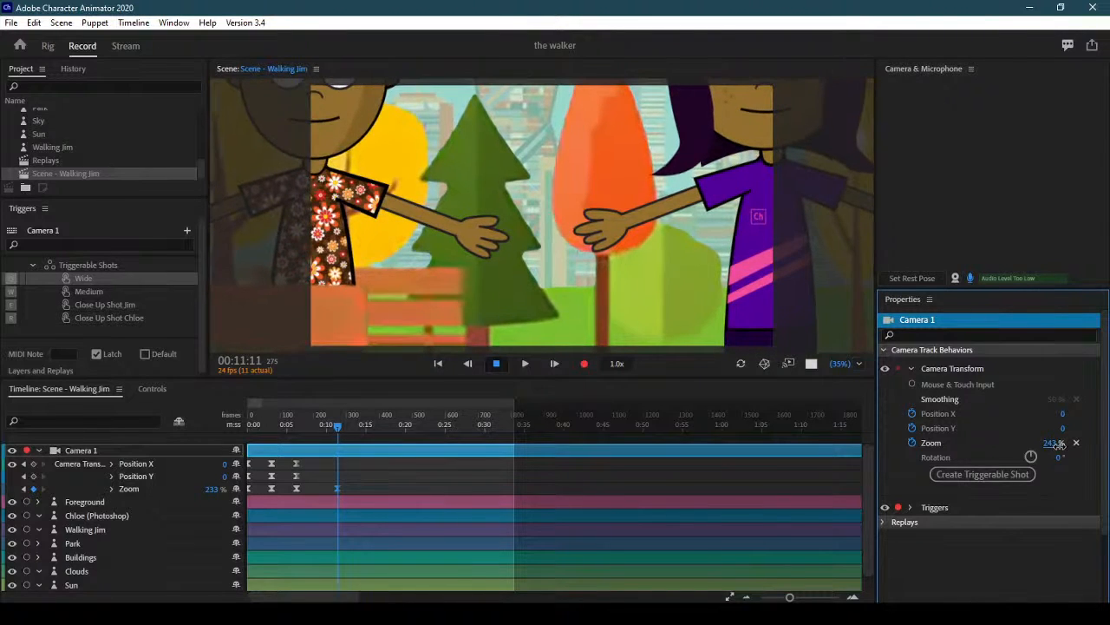
drag(1076, 444, 819, 438)
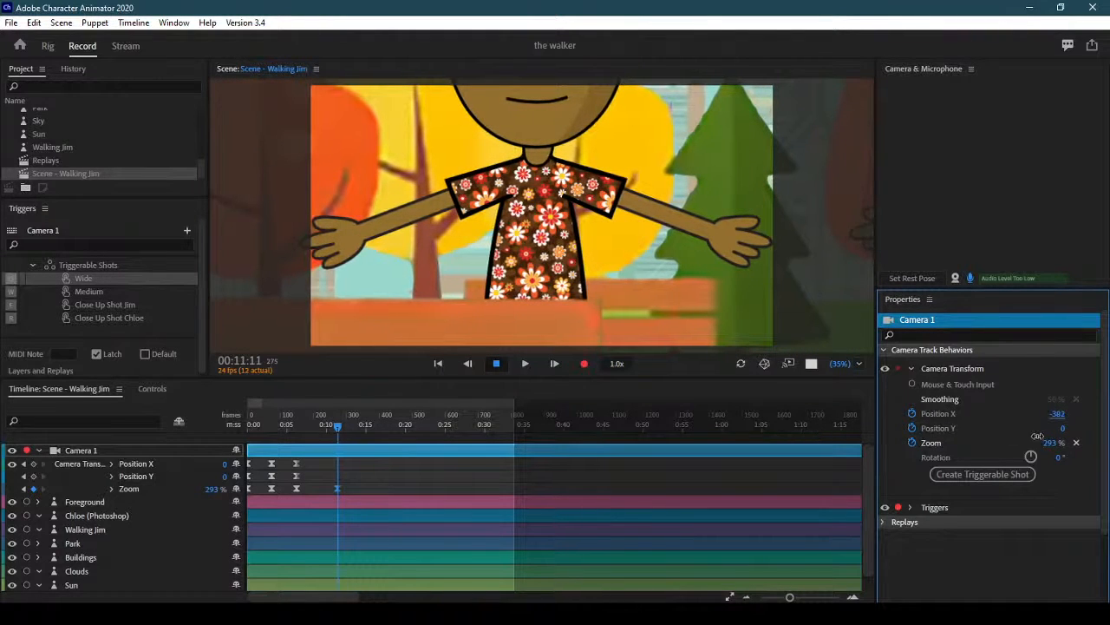
drag(1063, 430, 892, 448)
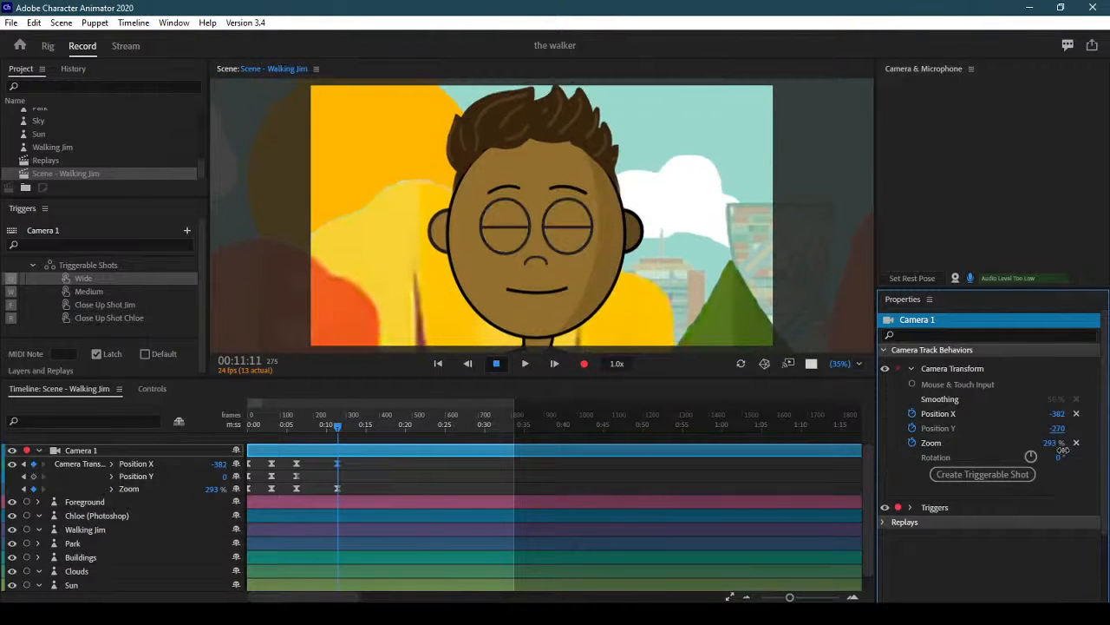
drag(1017, 449, 981, 450)
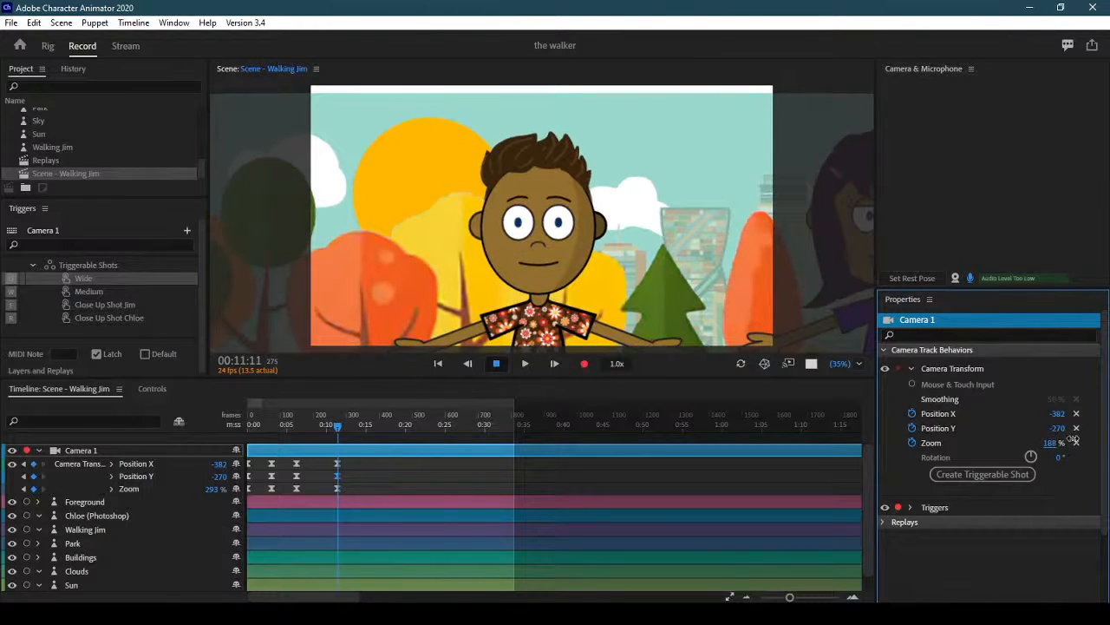
drag(1060, 427, 1104, 428)
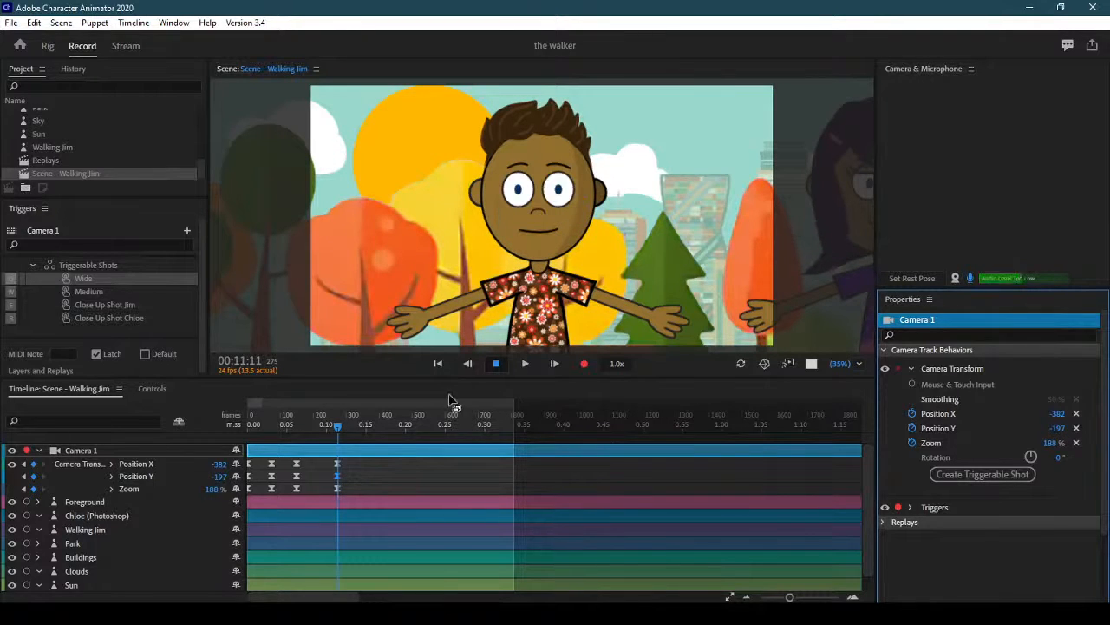
- At 00:15:03, keyframe Camera 1's Position X at 370 to frame Chloe, and add keyframes for Position Y and Zoom
drag(339, 423, 367, 422)
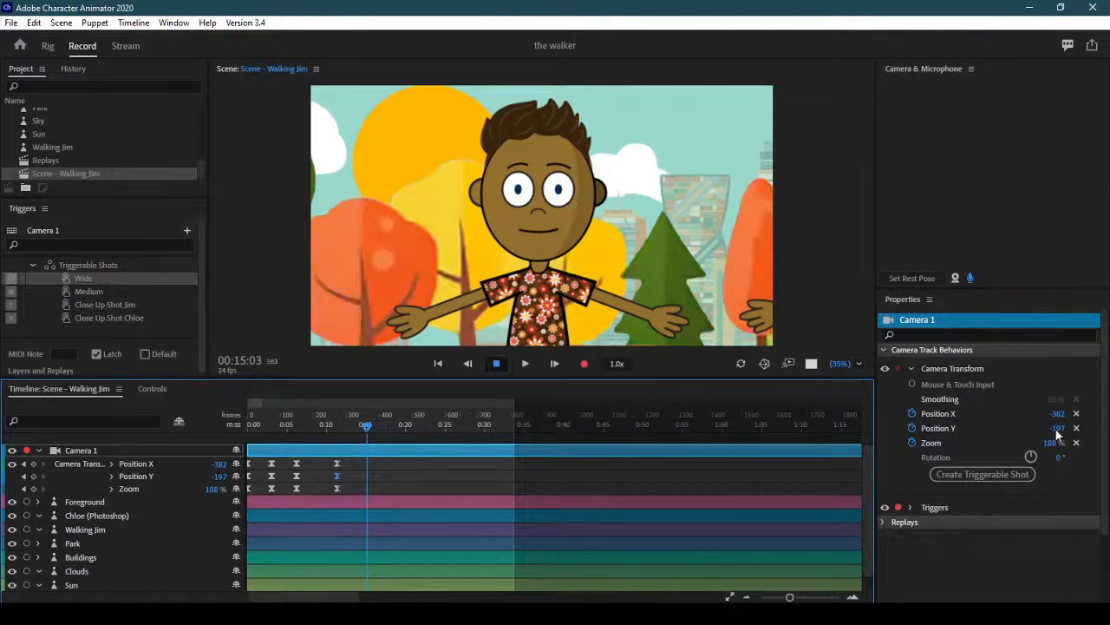
drag(1062, 433, 1037, 428)
key(ctrl+z)
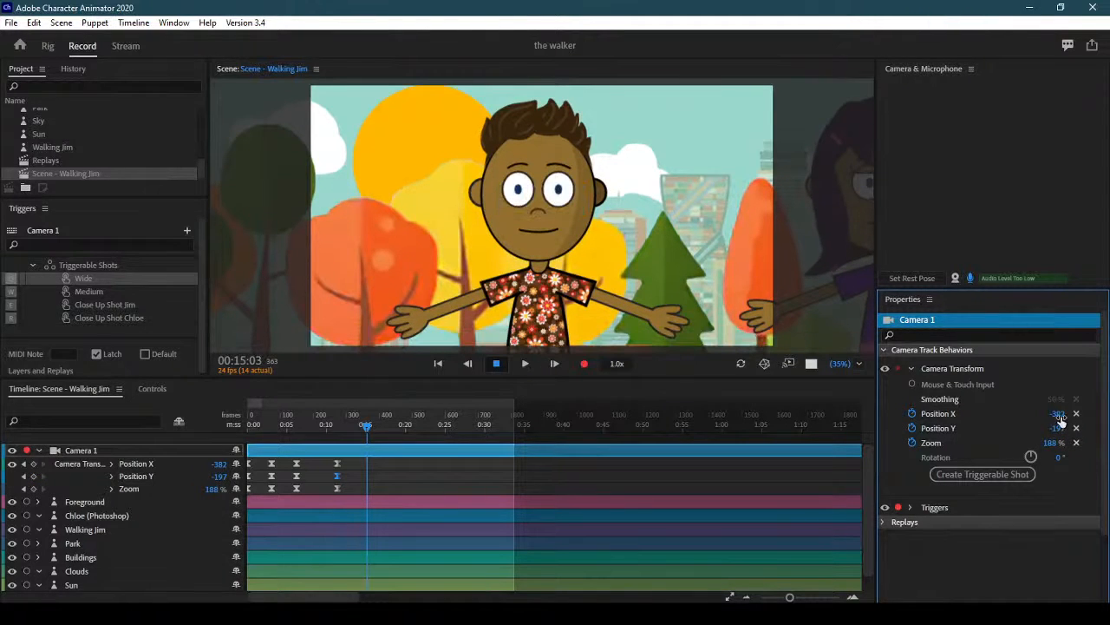
drag(1060, 414, 1093, 416)
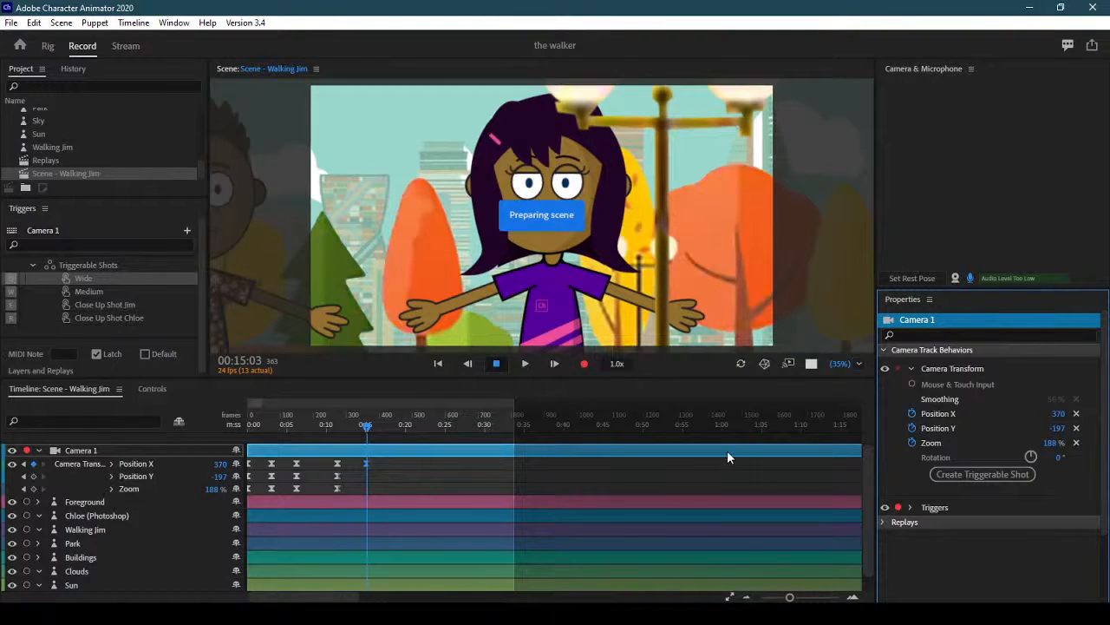
click(33, 477)
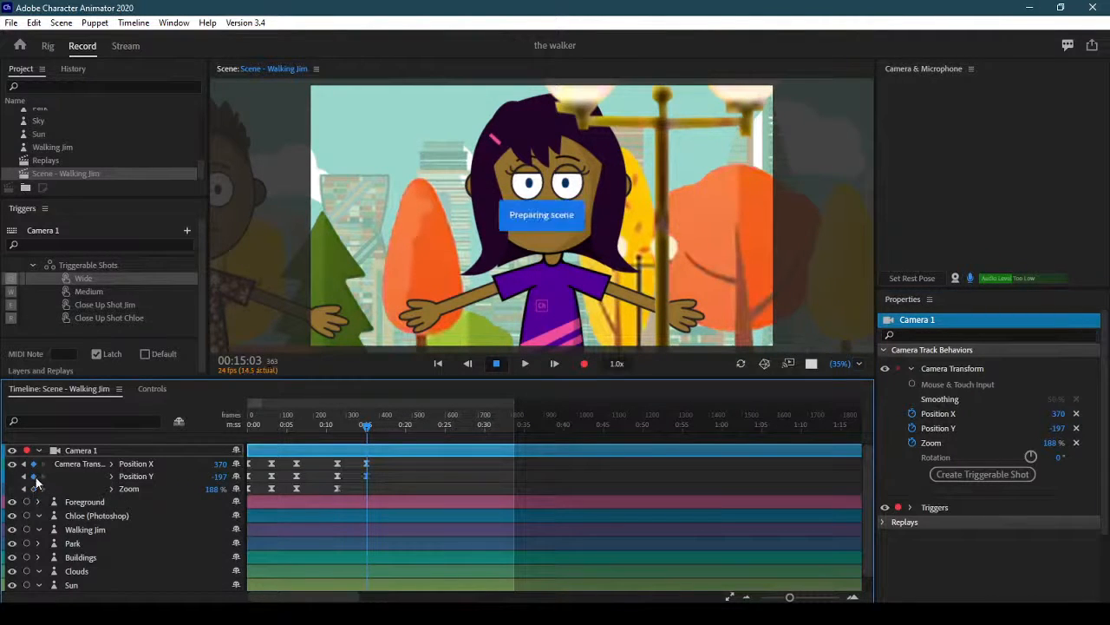
click(34, 488)
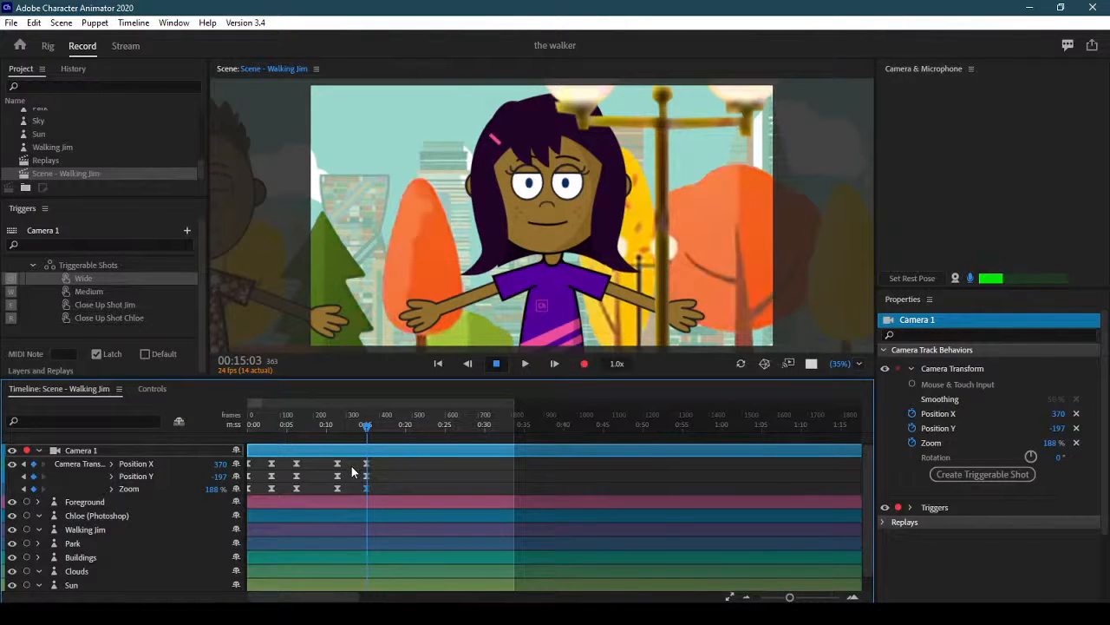
- Copy the 00:11:11 camera keyframes to 00:18:13 and play the pan between the two characters
drag(345, 465, 321, 489)
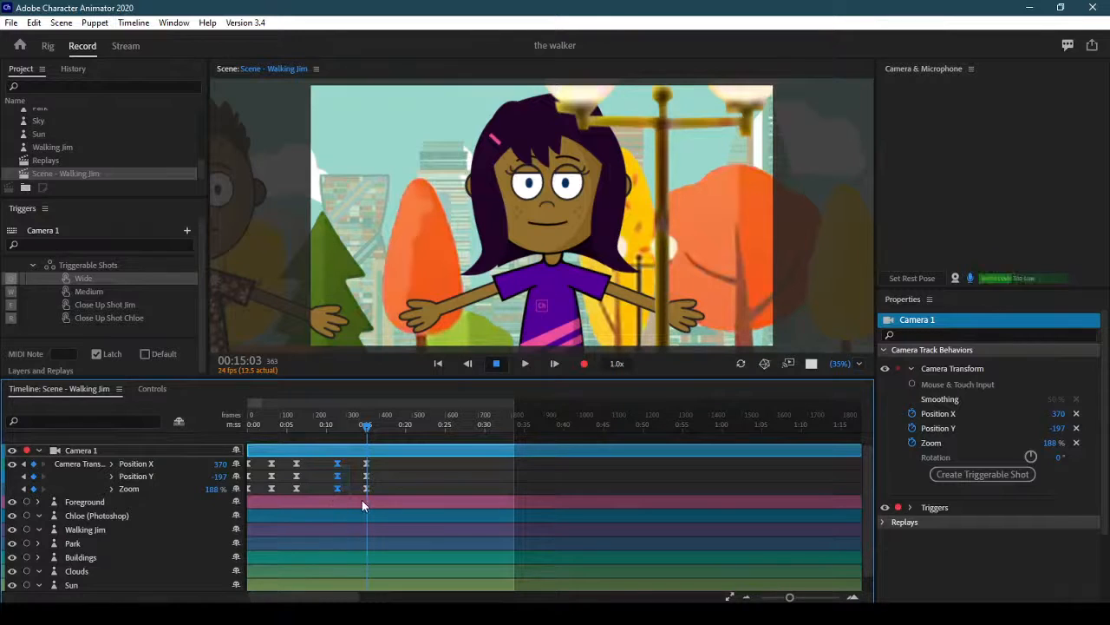
click(395, 428)
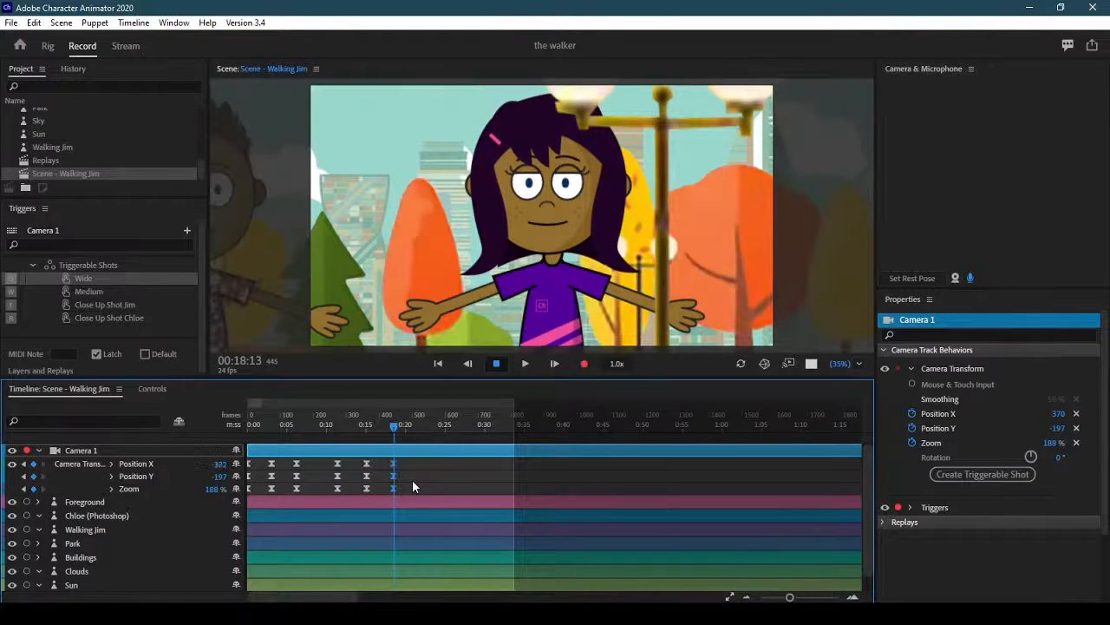
click(334, 423)
drag(334, 423, 337, 423)
click(526, 363)
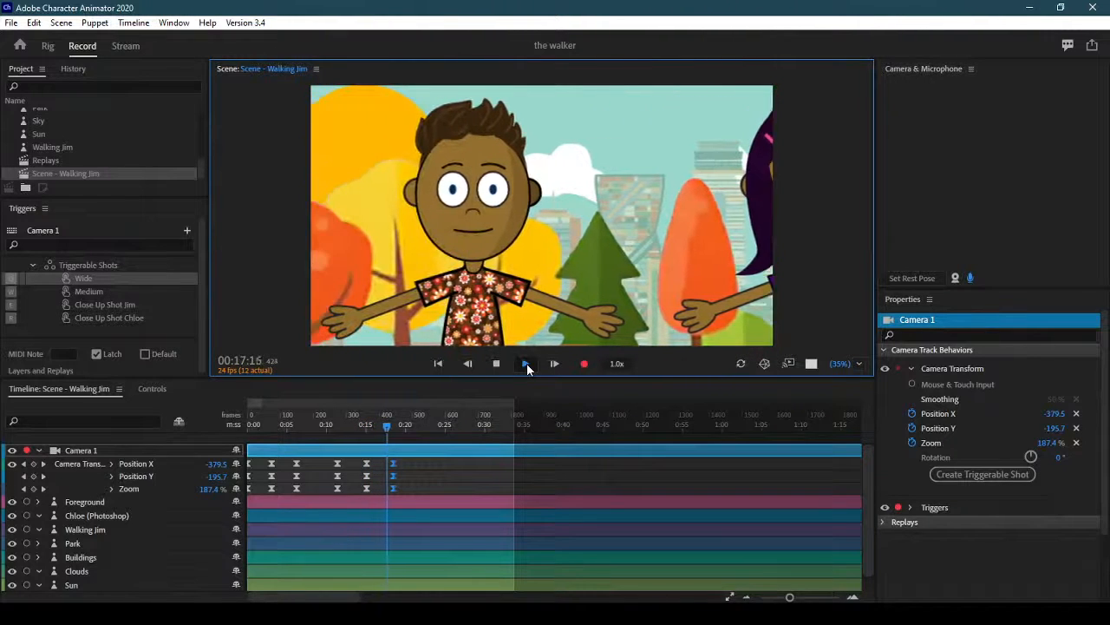
click(496, 363)
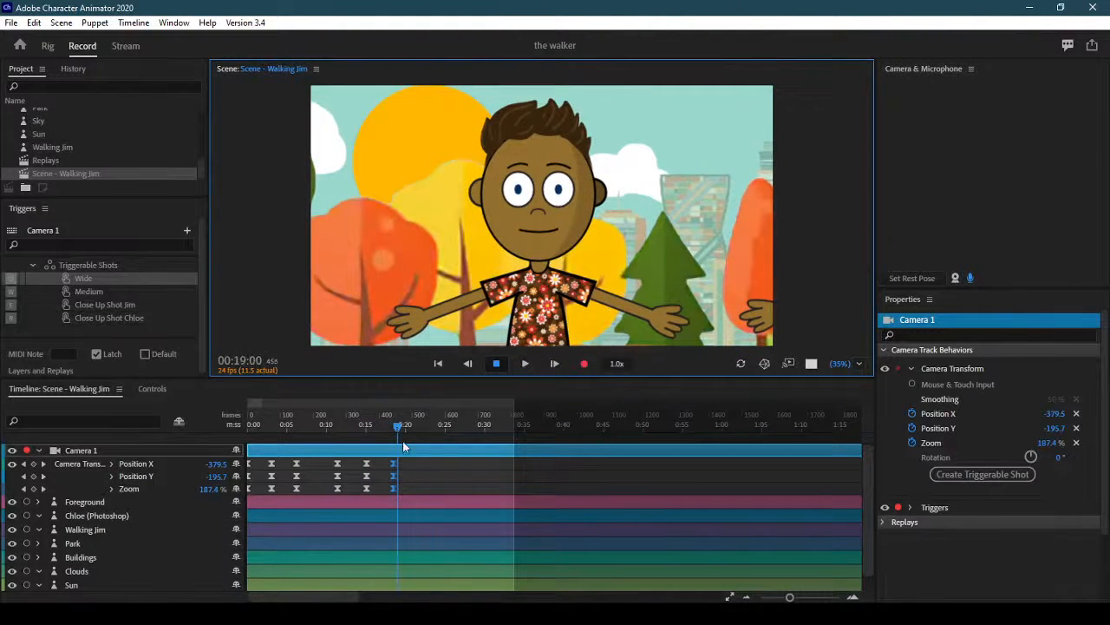
- At 00:22:18, keyframe Camera 1 back to the wide framing with Zoom 100% and Position X and Position Y at 0
drag(397, 423, 427, 432)
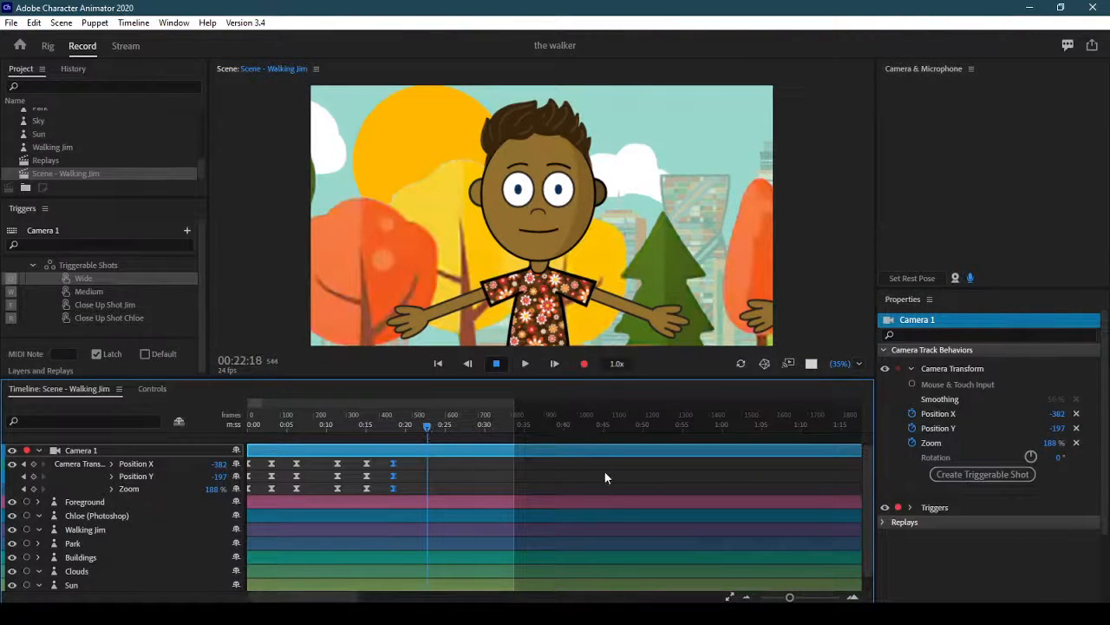
click(1076, 444)
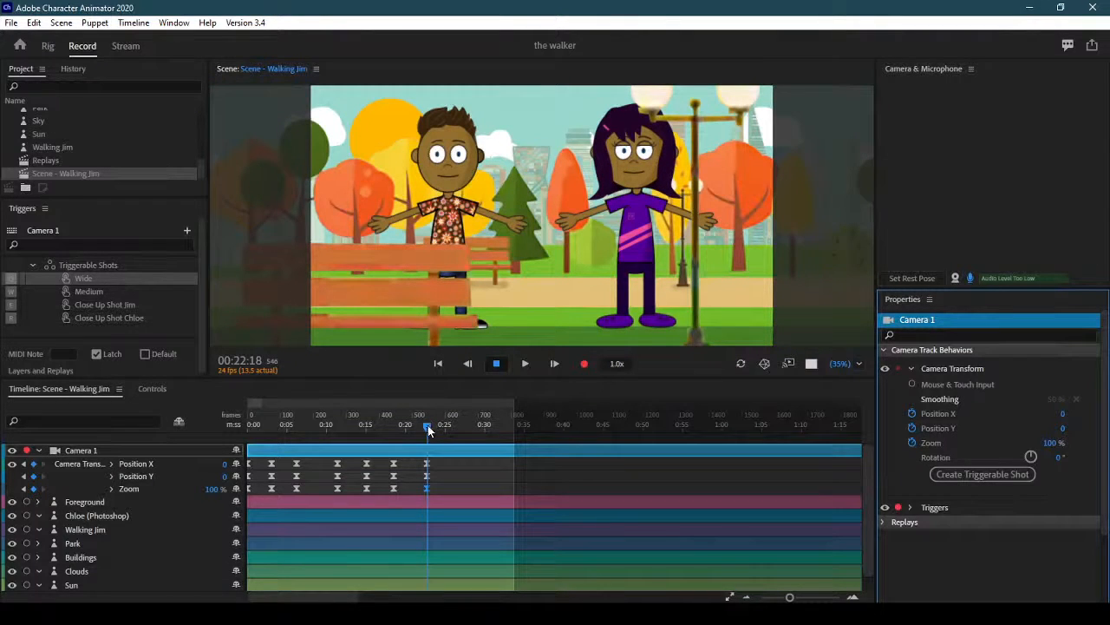
right_click(425, 486)
click(510, 437)
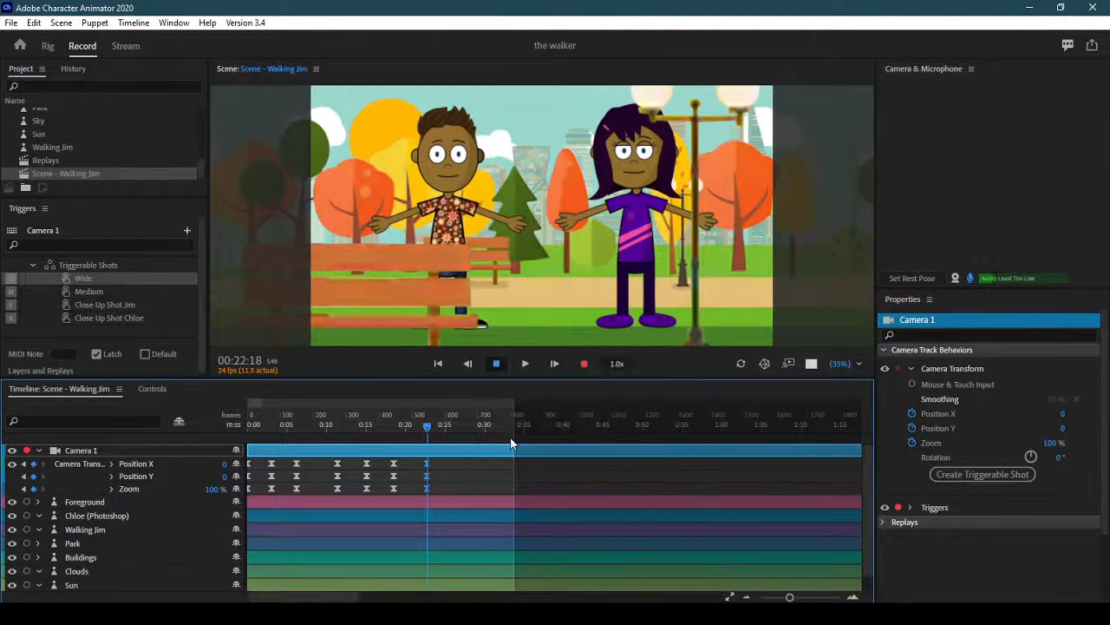
- At 00:26:11, keyframe Camera 1 on a medium shot of both characters with Zoom 149%, Position X -3 and Position Y -172
drag(427, 425, 458, 430)
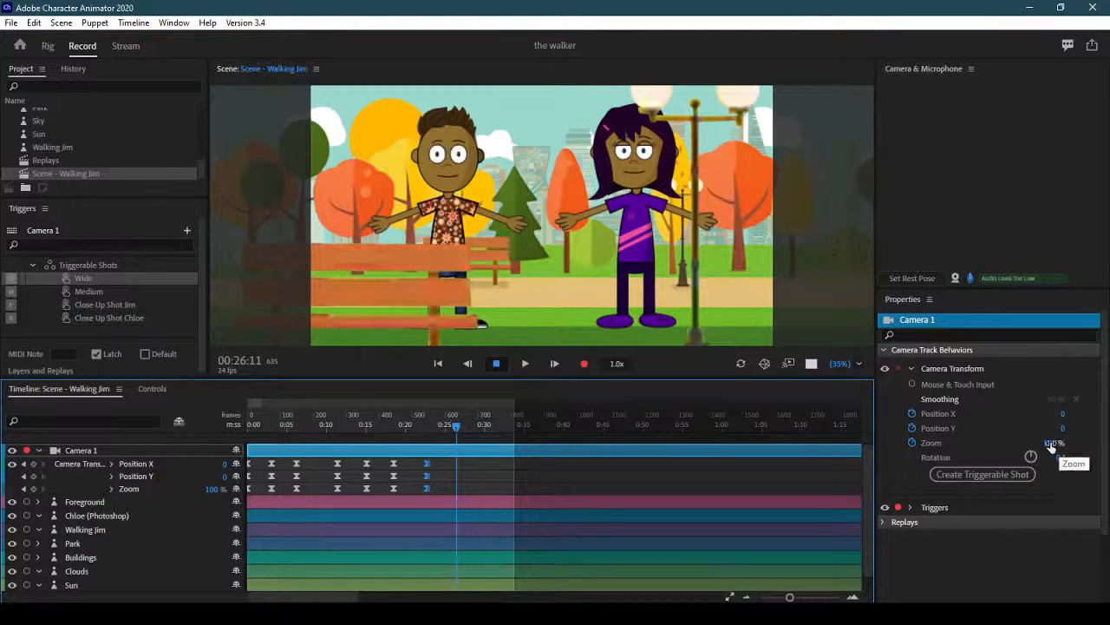
drag(1052, 444, 1063, 423)
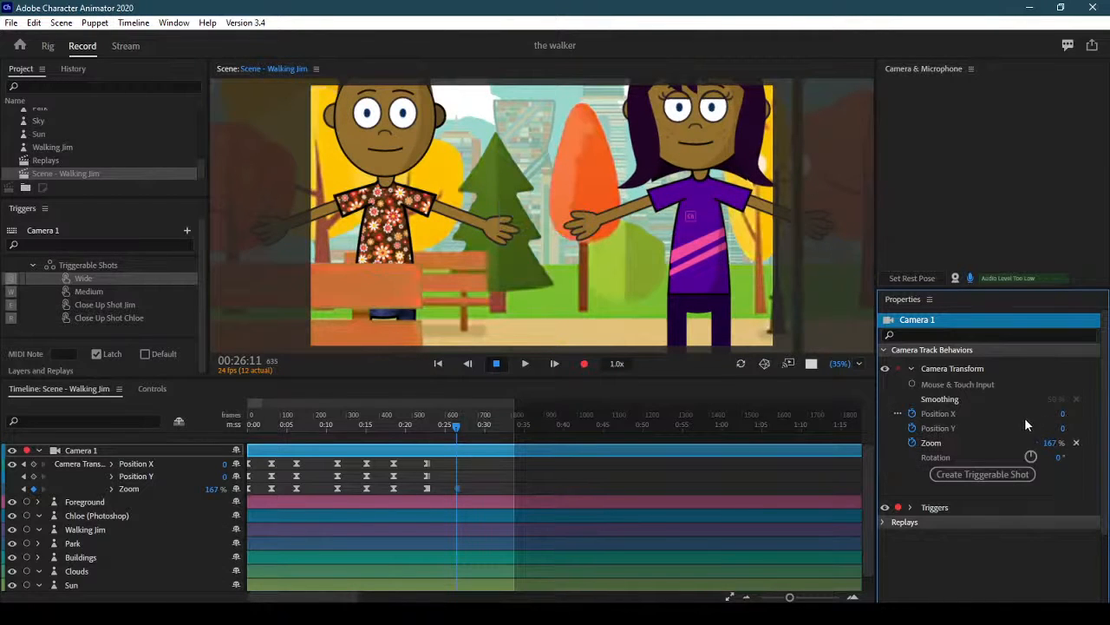
drag(1063, 431, 963, 444)
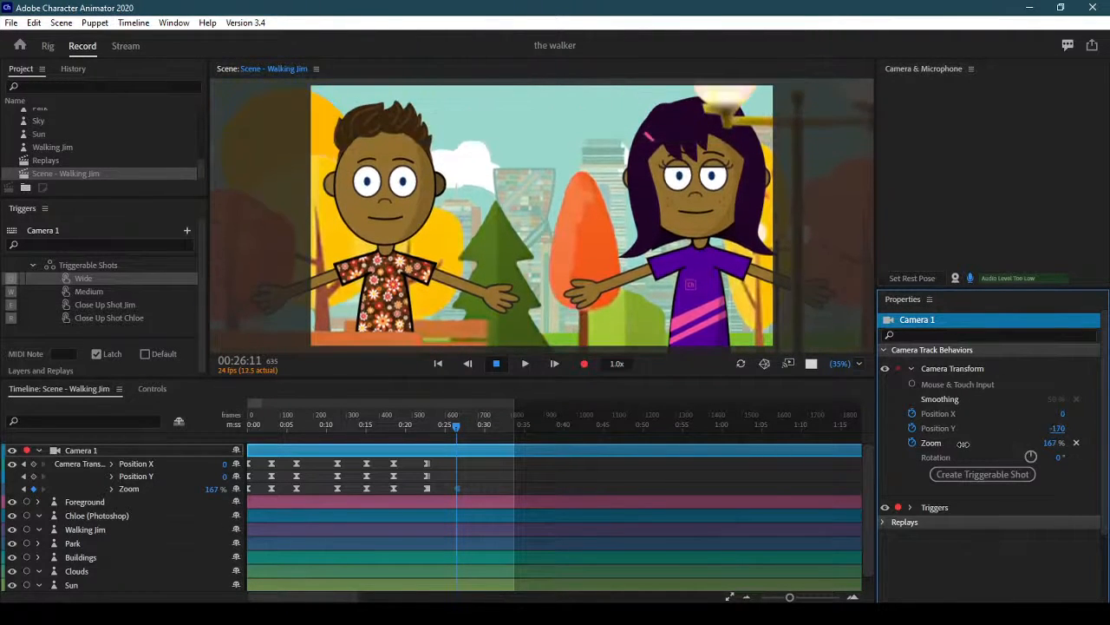
drag(1046, 425, 1034, 446)
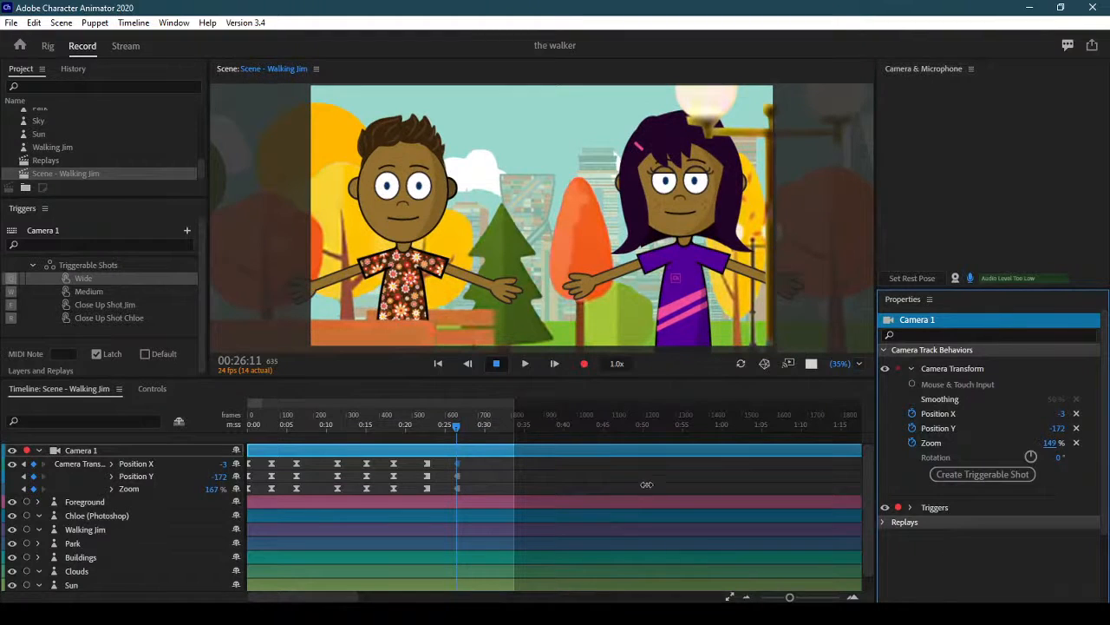
- At 00:31:02, keyframe Camera 1 on Jim with Position X -326 and Position Y -157, and add a Zoom keyframe
drag(457, 422, 494, 427)
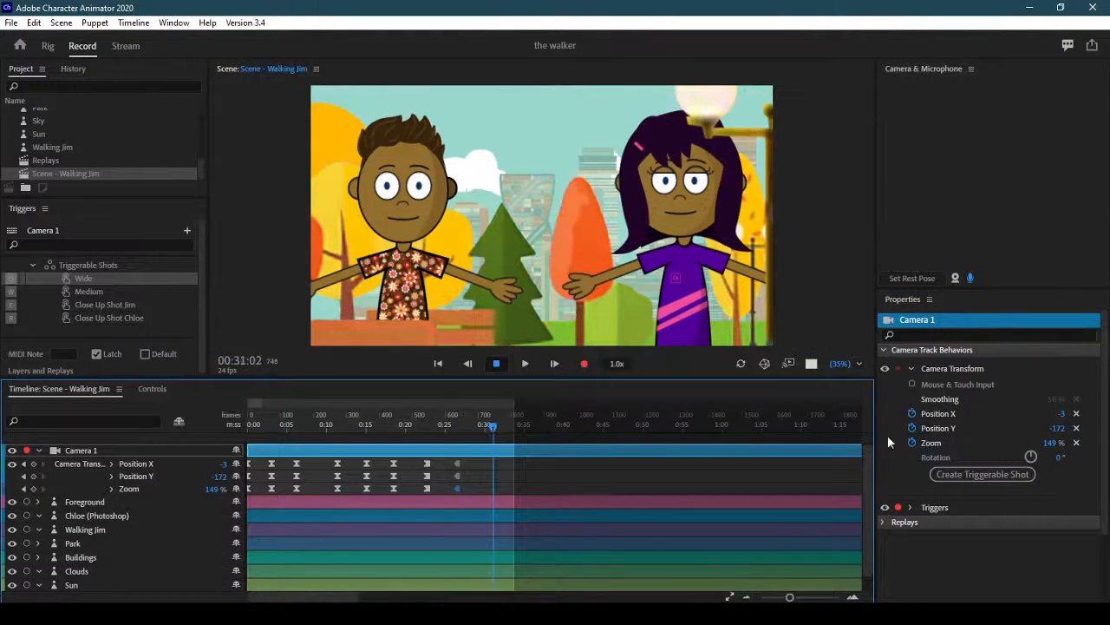
click(1056, 429)
drag(1057, 434, 857, 432)
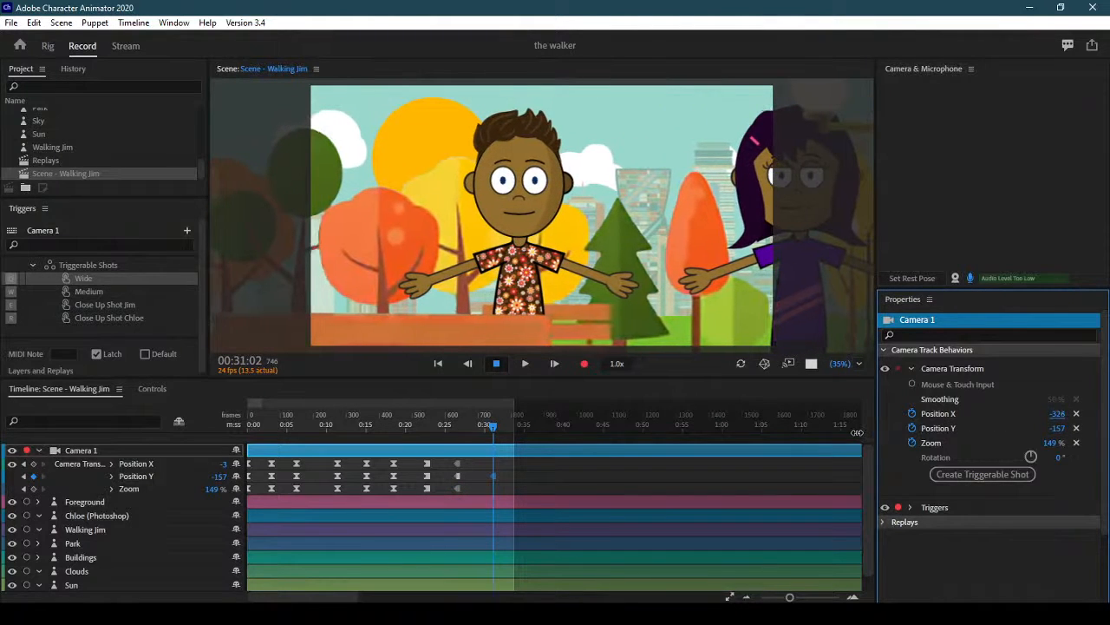
click(34, 489)
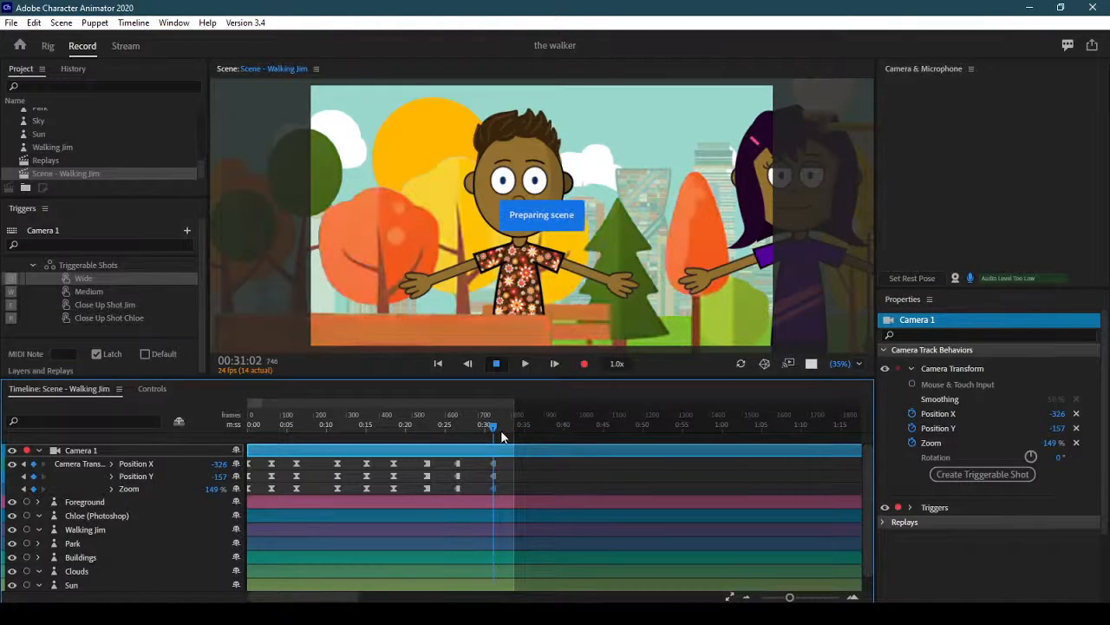
- At 00:35:07, keyframe Camera 1's Position X at 310 to frame Chloe, and add keyframes for Position Y and Zoom
drag(494, 424, 527, 427)
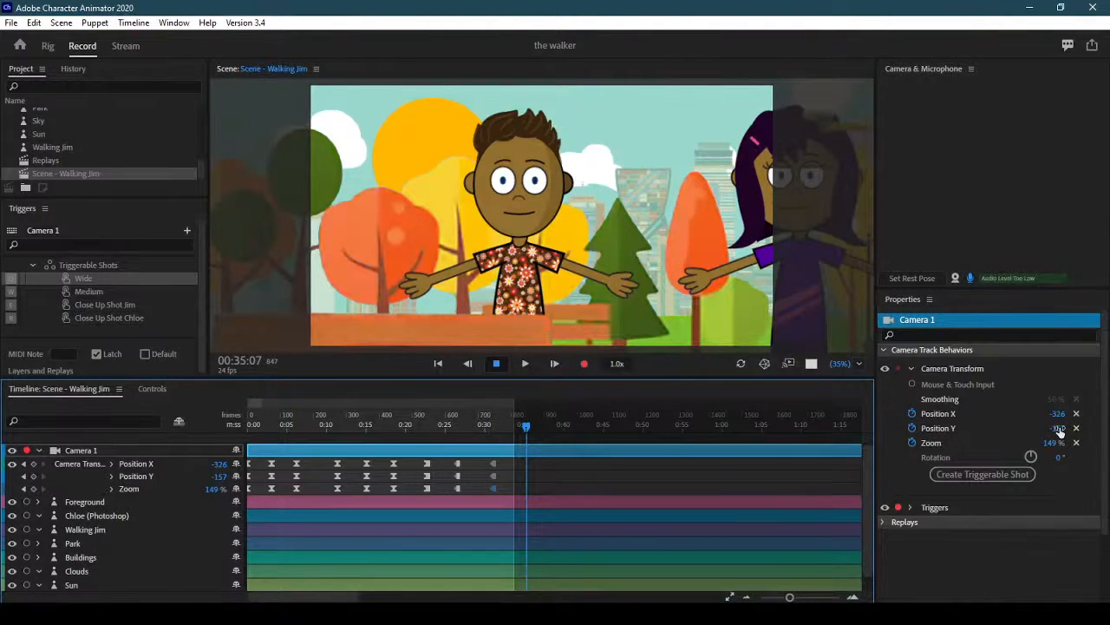
drag(1060, 418, 1086, 415)
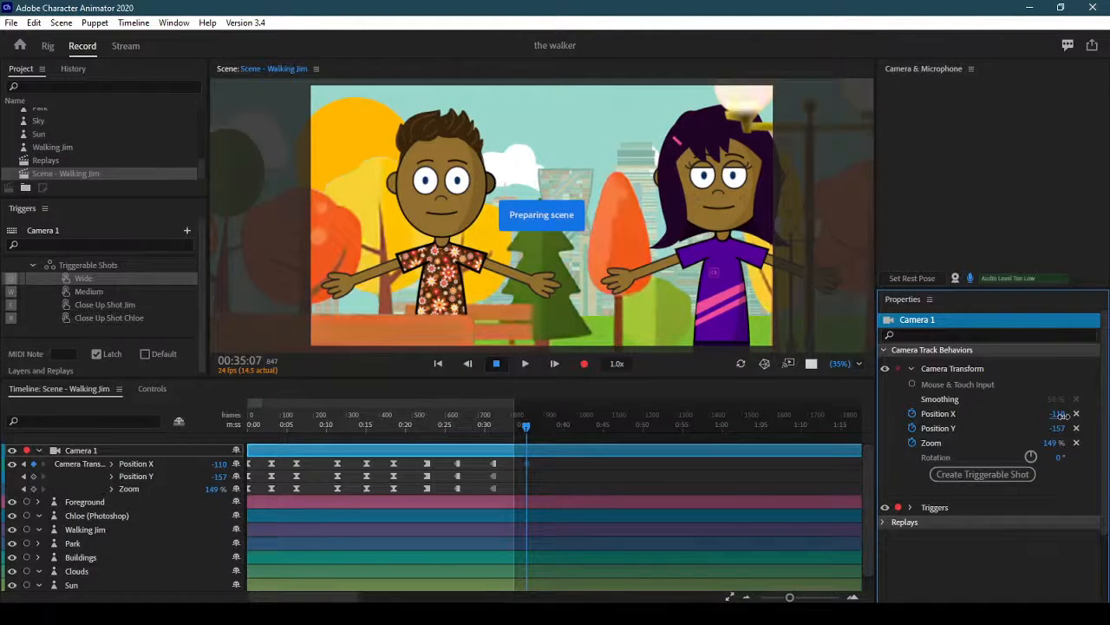
drag(1063, 415, 1098, 416)
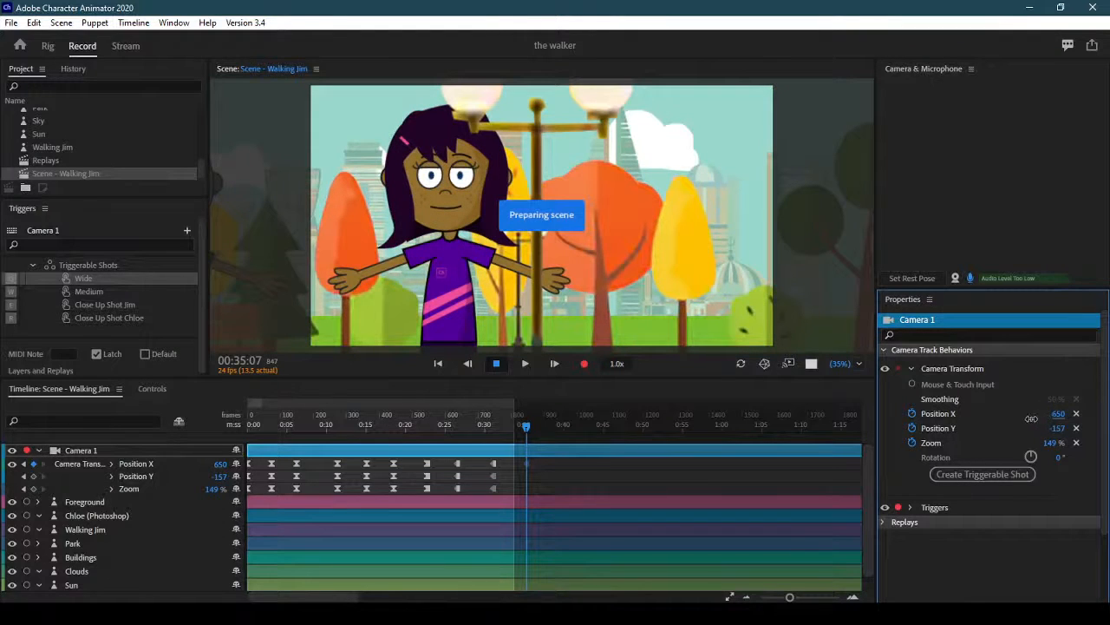
drag(1025, 420, 1055, 420)
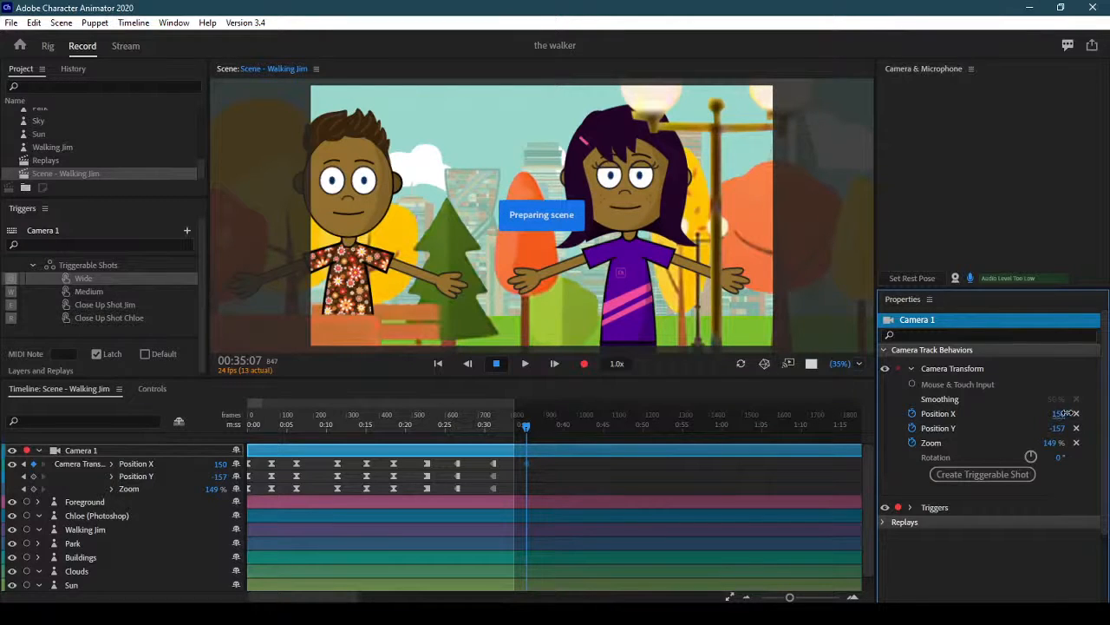
drag(1072, 412, 1058, 420)
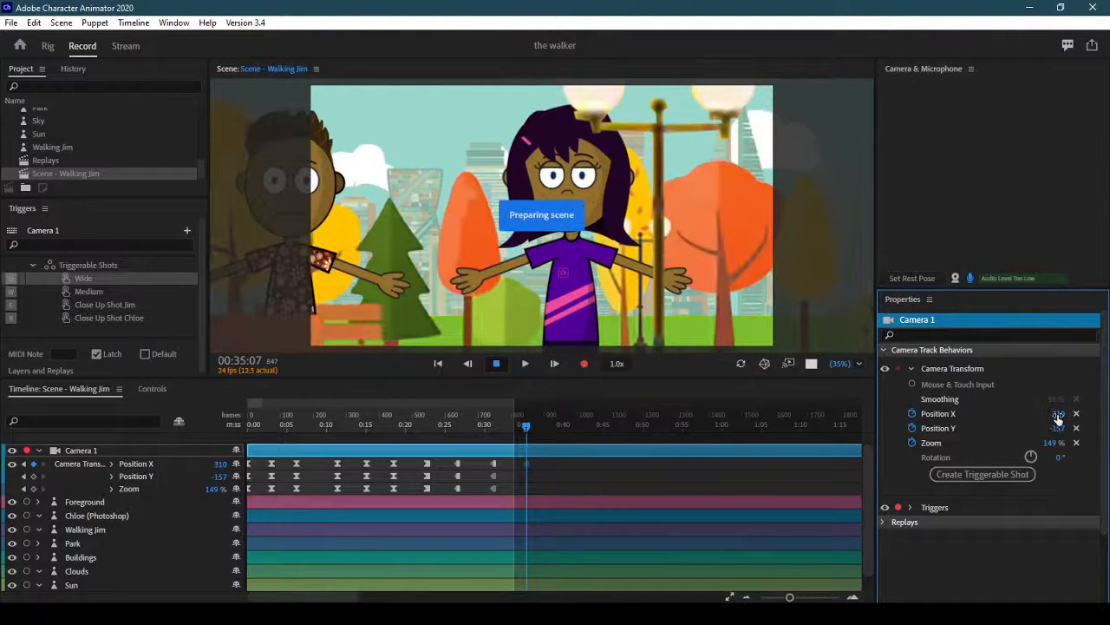
click(35, 475)
click(33, 491)
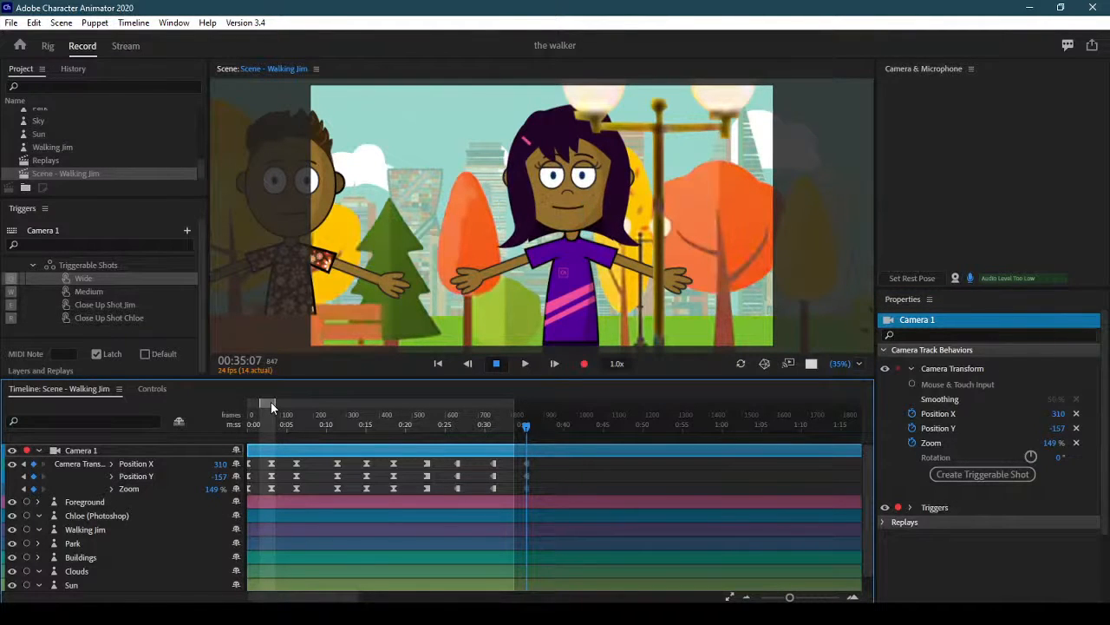
- Stretch the work area from the scene's start to about 0:41 and trim the scene to it
drag(260, 402, 572, 405)
right_click(553, 404)
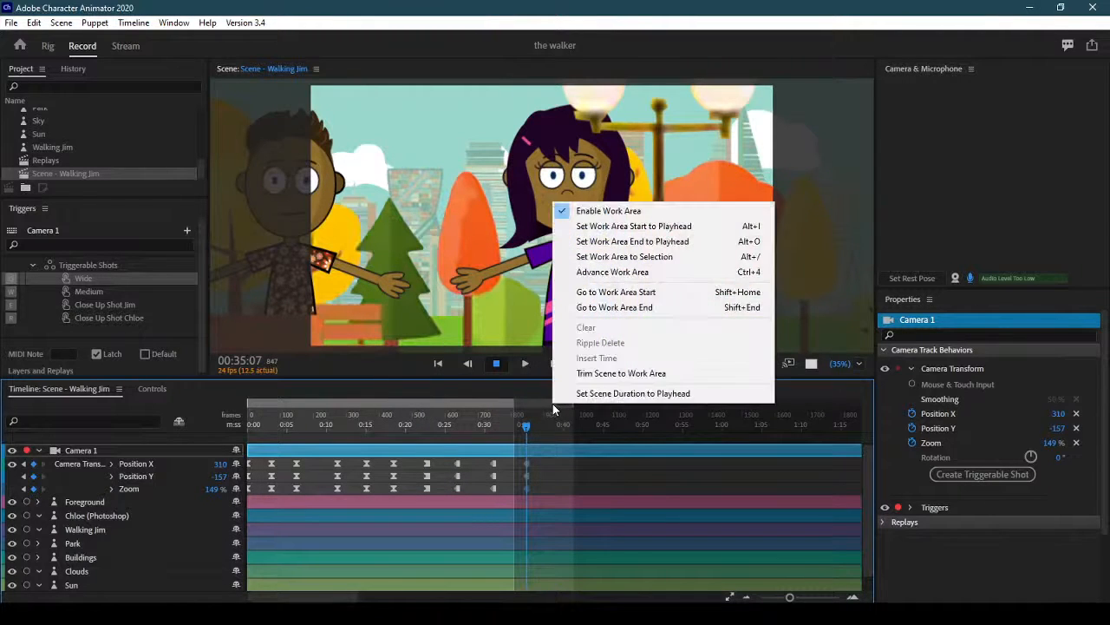
click(624, 373)
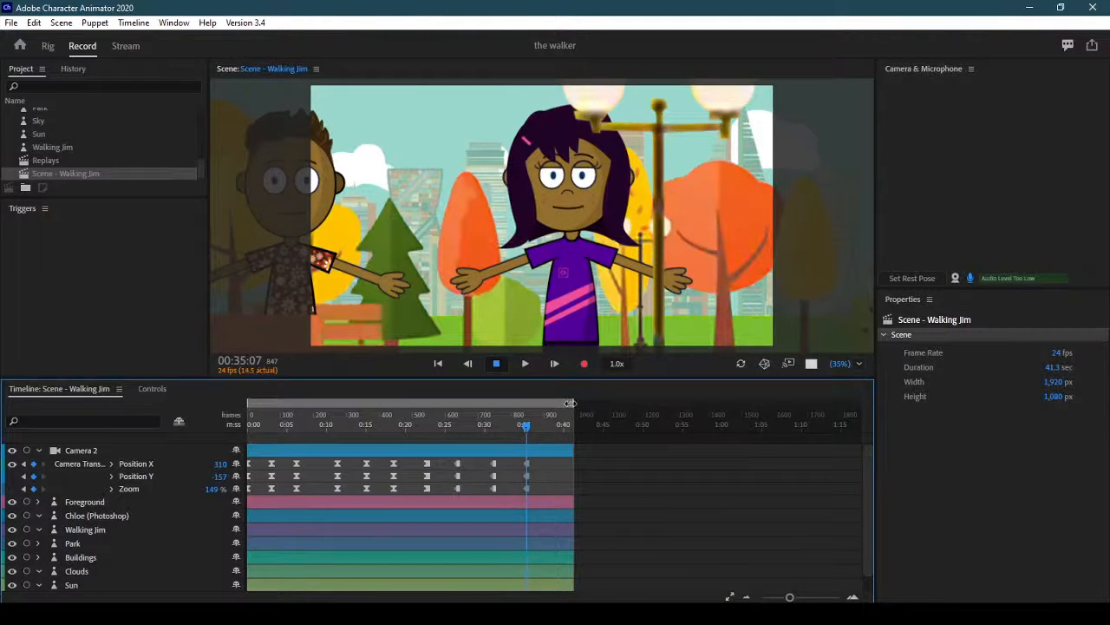
- Review the camera animation from the start through the pan from Jim to Chloe, and return to the first frame
drag(525, 425, 217, 419)
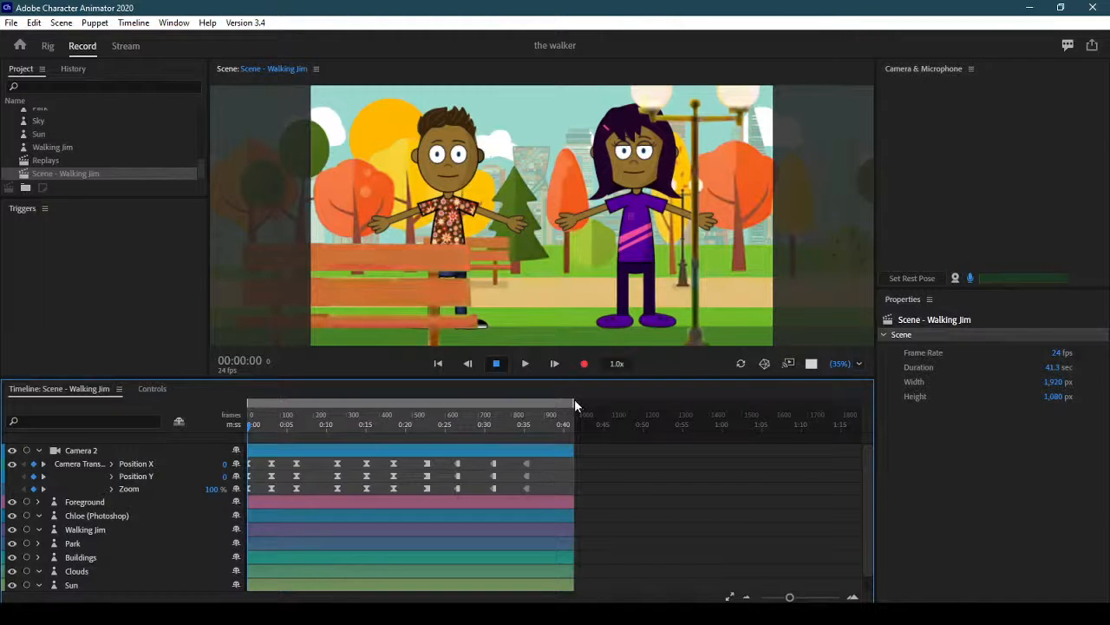
drag(252, 425, 338, 423)
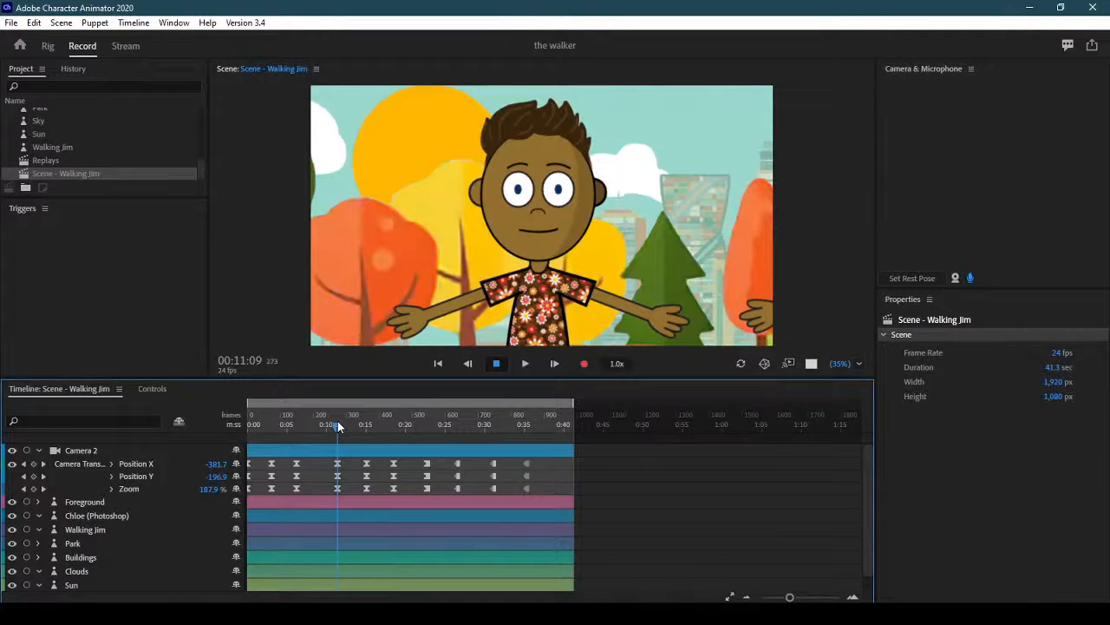
drag(338, 420, 364, 417)
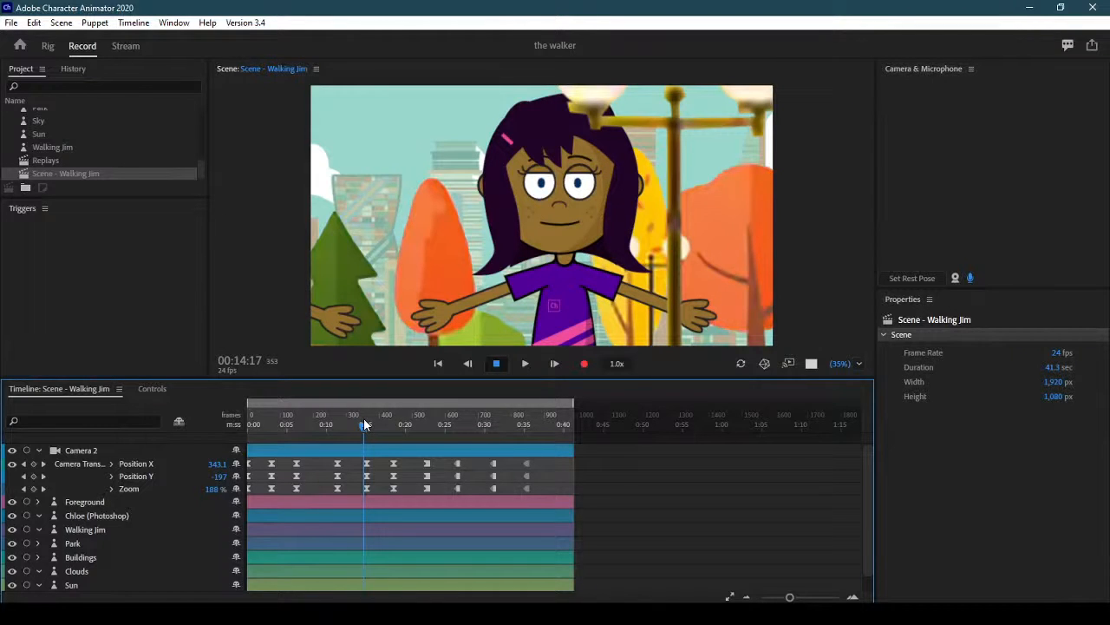
drag(364, 418, 201, 427)
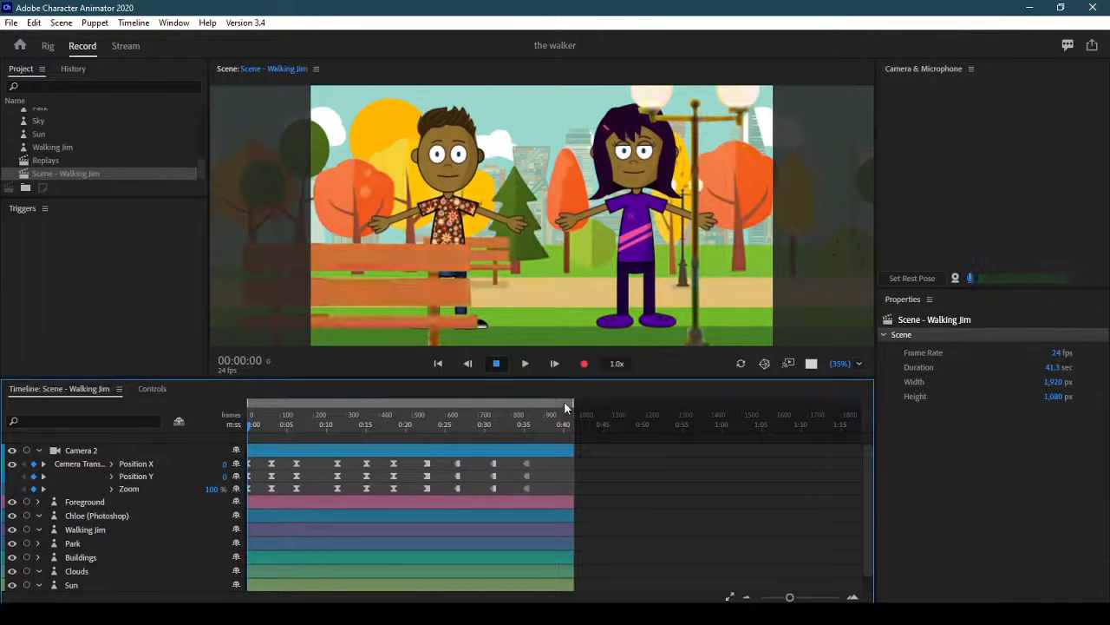
- Move the work area past the scene's end and create a replay and trigger from the first two sets of camera keyframes
drag(572, 405, 617, 401)
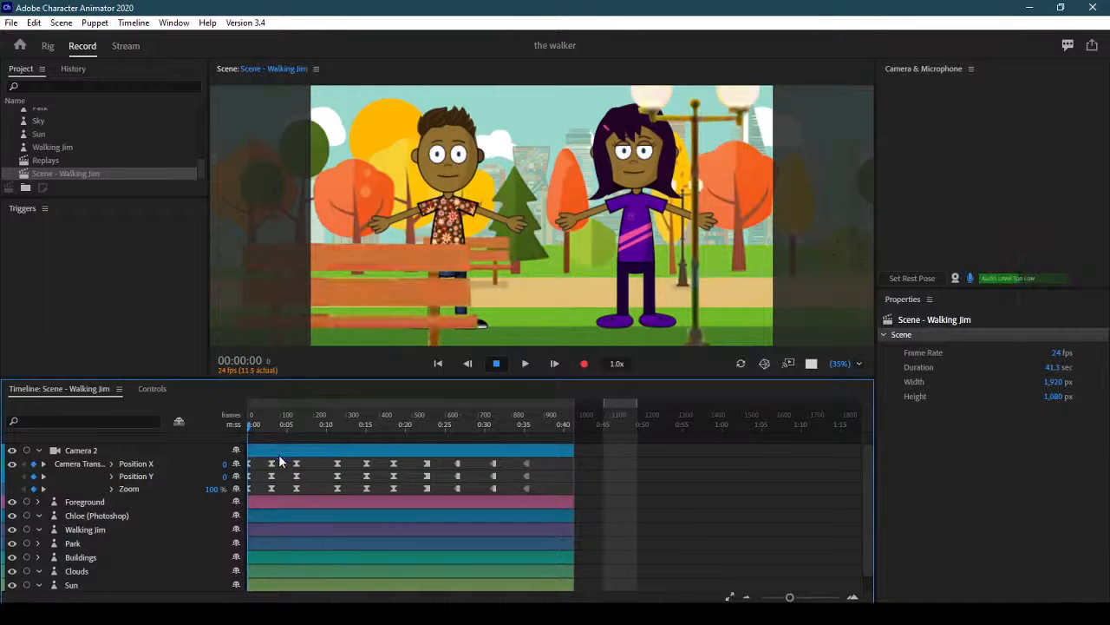
drag(283, 460, 245, 494)
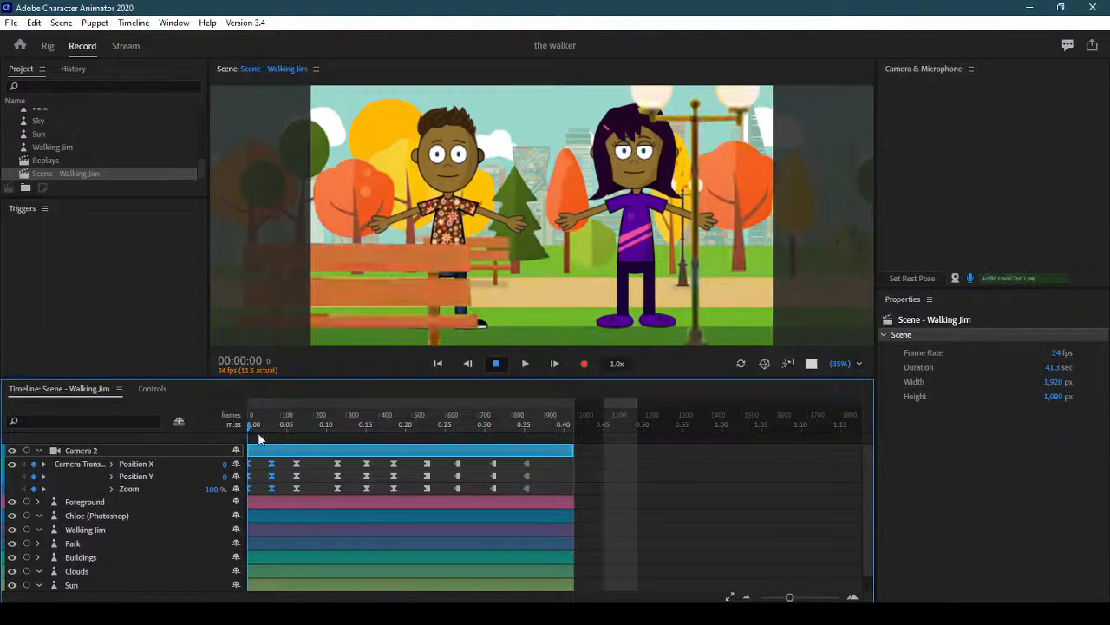
right_click(272, 488)
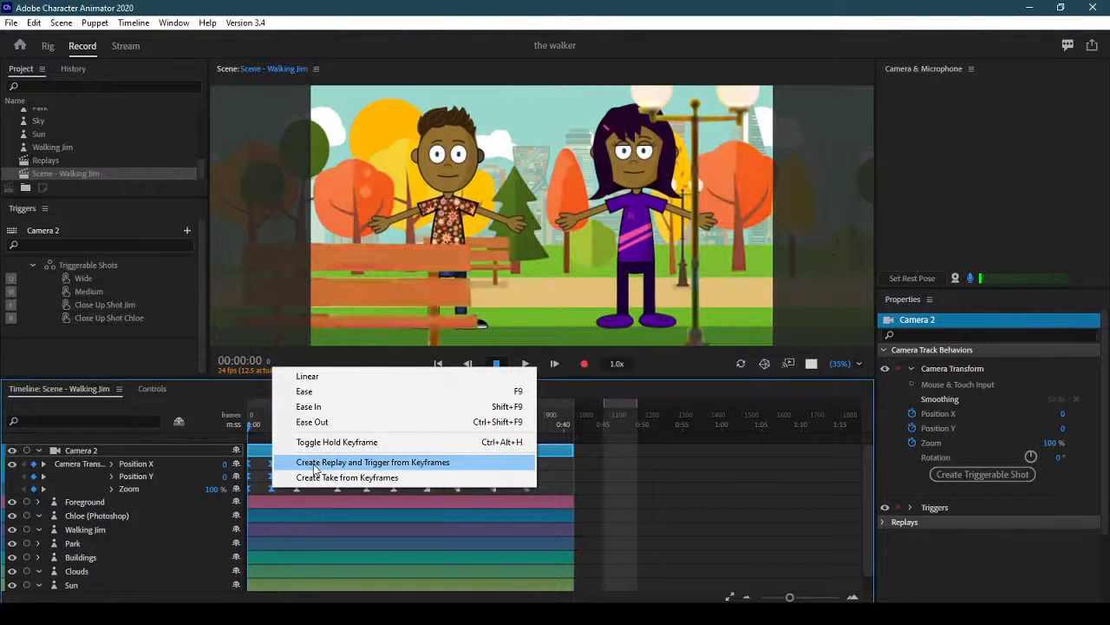
click(405, 465)
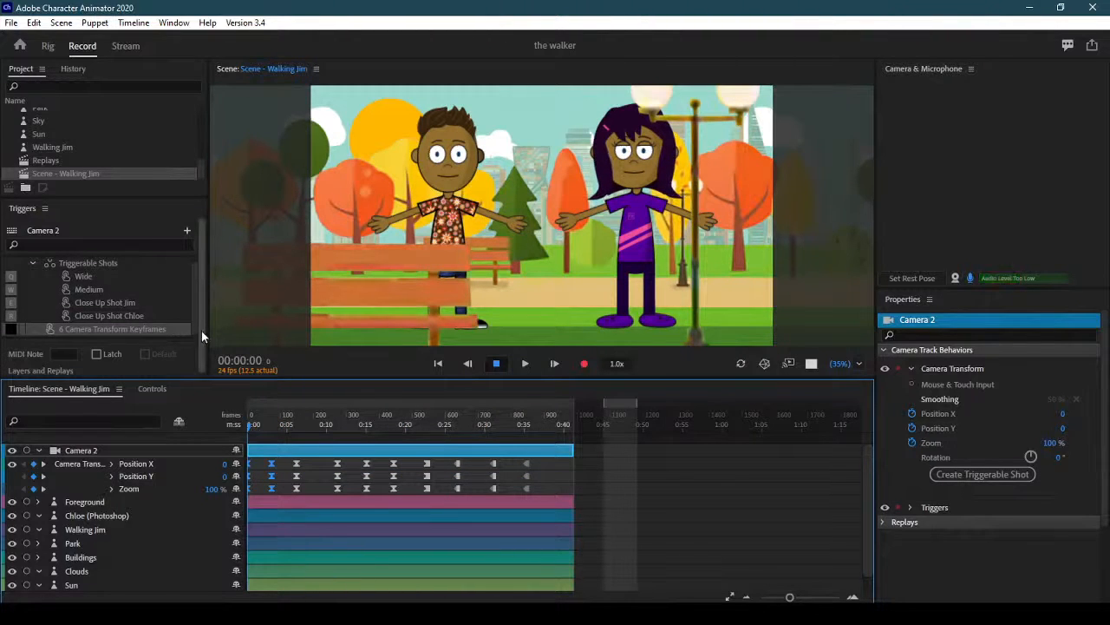
- Rename the new keyframe trigger "Zooming In" and assign it the trigger key T
drag(202, 331, 201, 333)
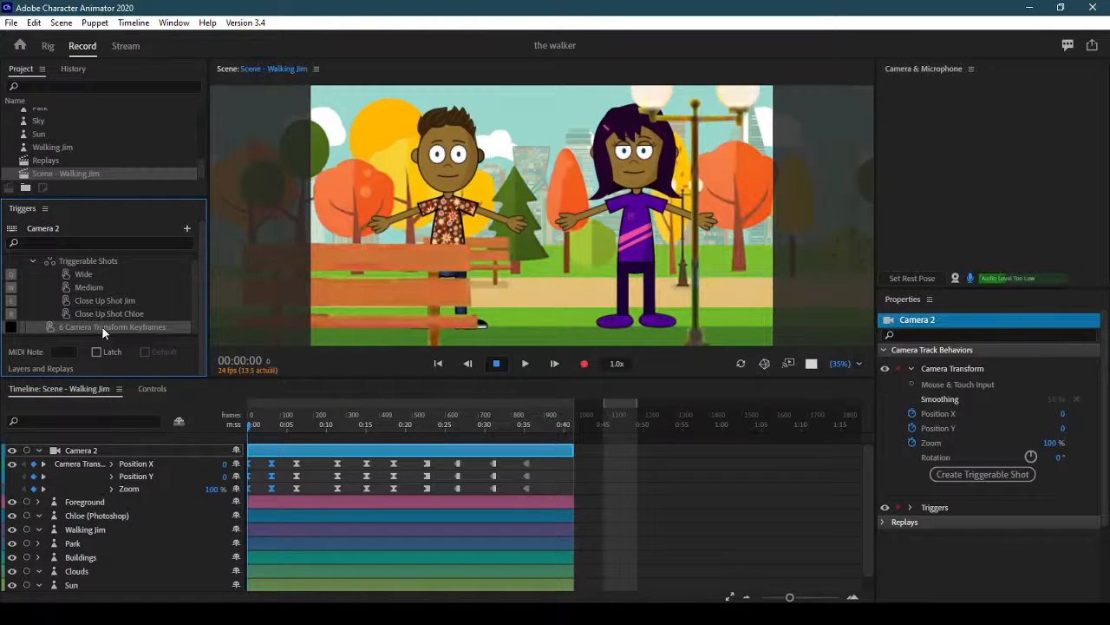
right_click(102, 327)
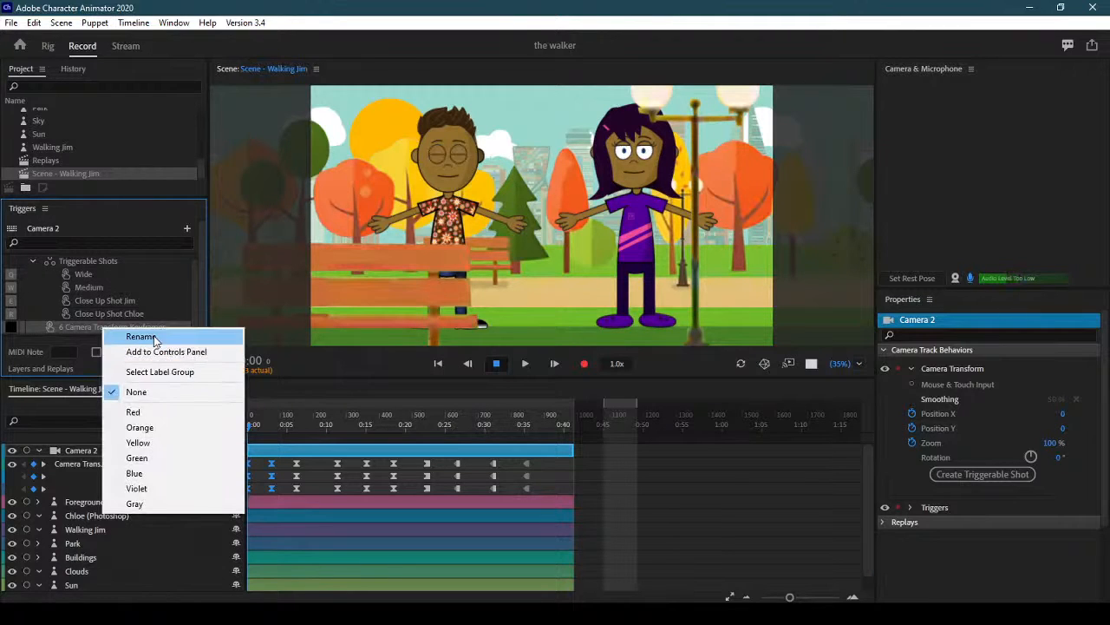
click(139, 337)
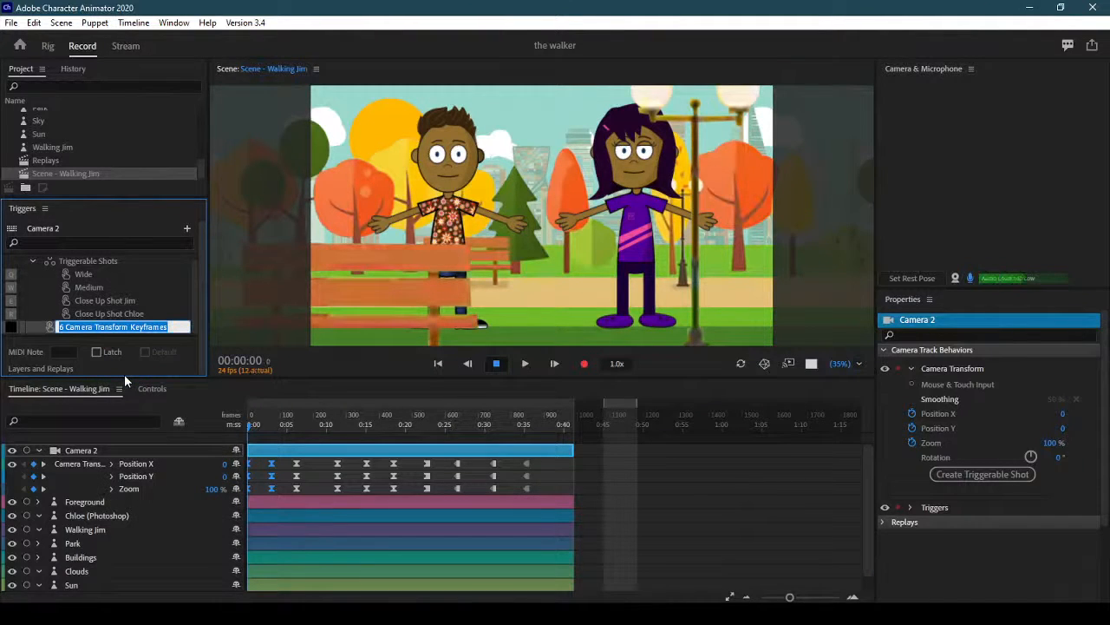
text(Zoo)
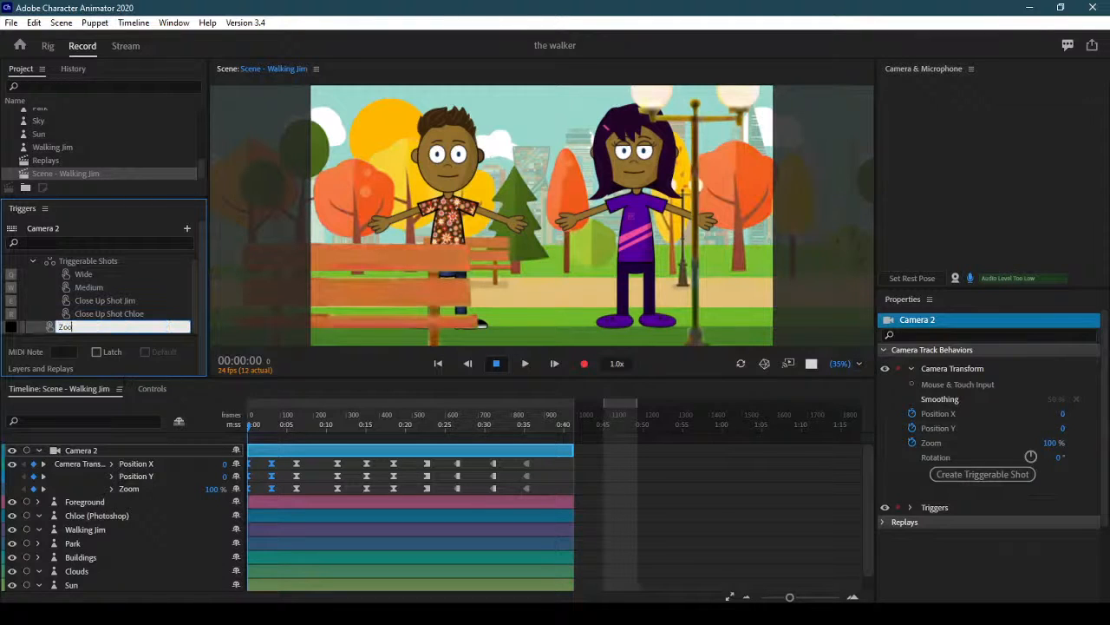
text(ming In)
click(13, 328)
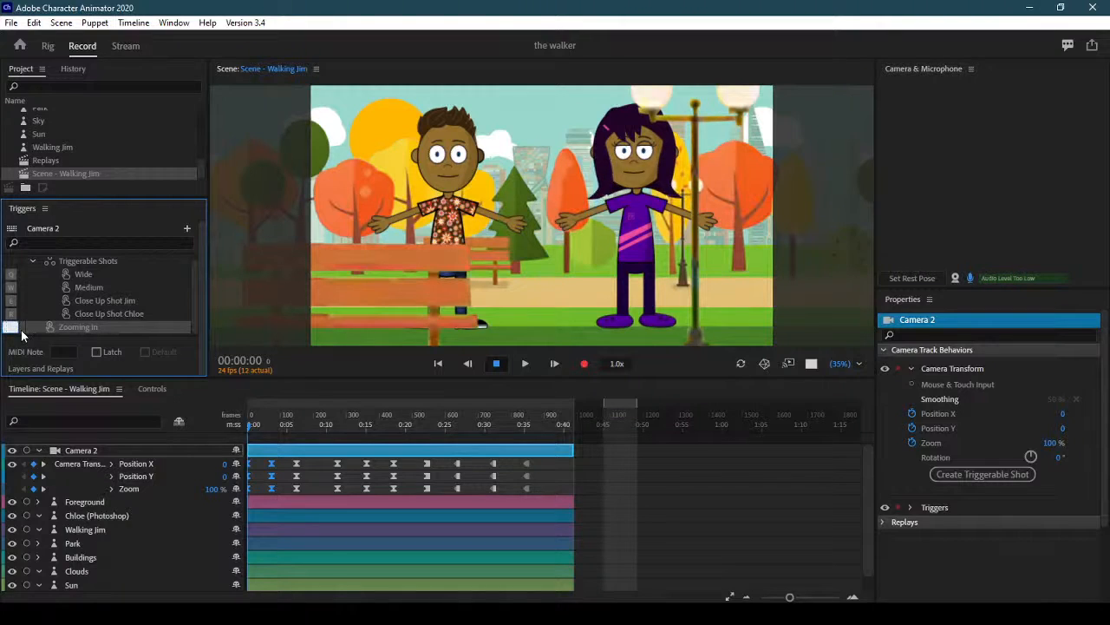
text(T)
key(Return)
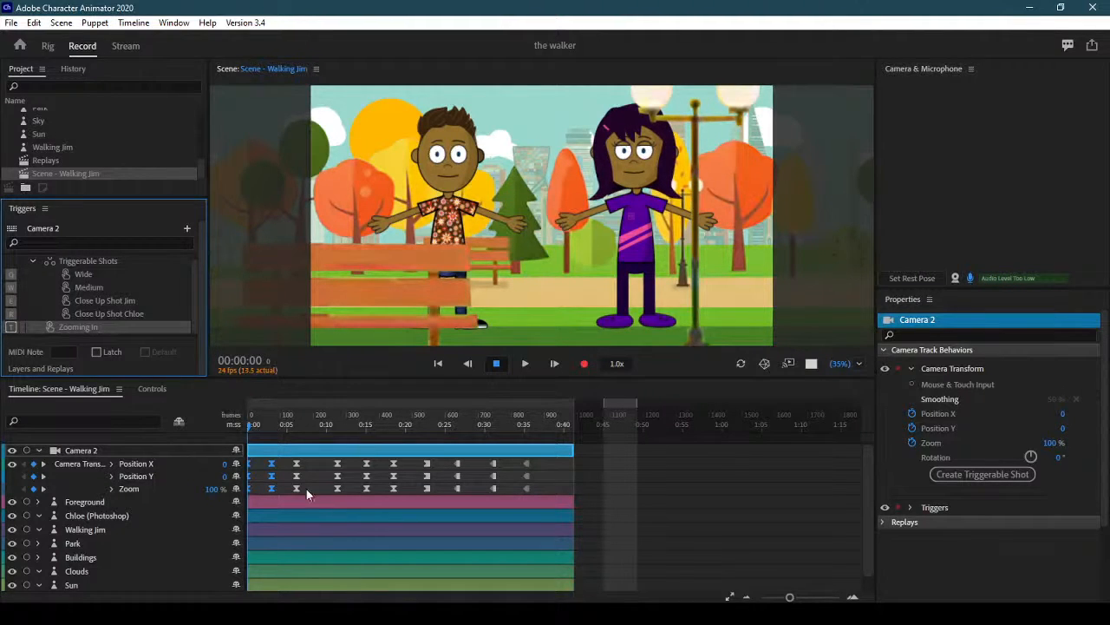
- Create a replay and trigger from the second and third sets of camera keyframes
click(313, 473)
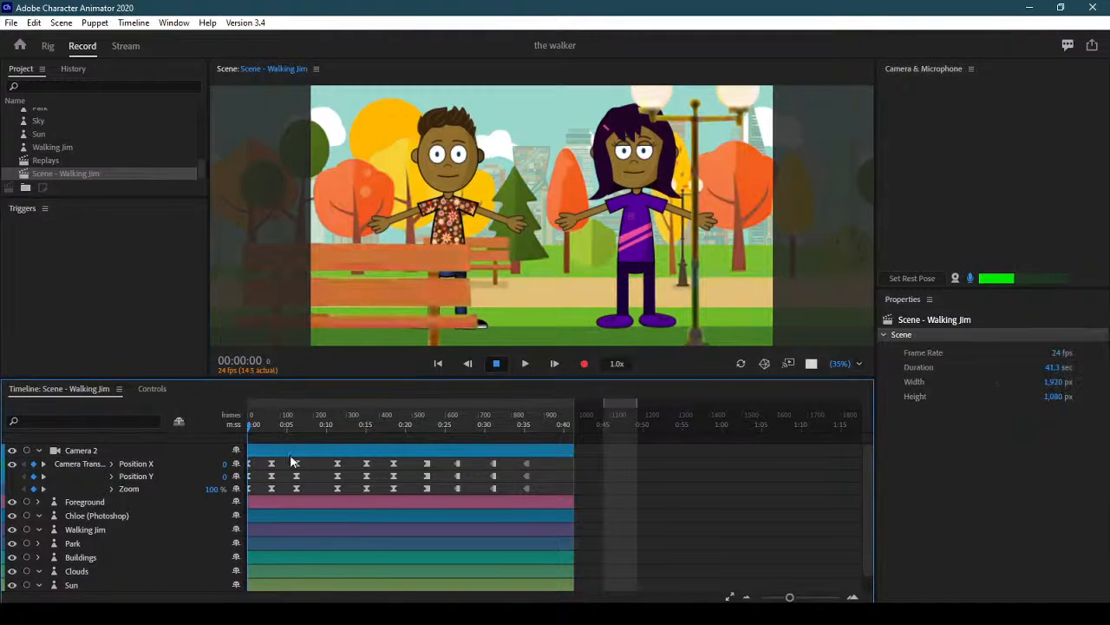
drag(259, 431, 274, 486)
right_click(273, 486)
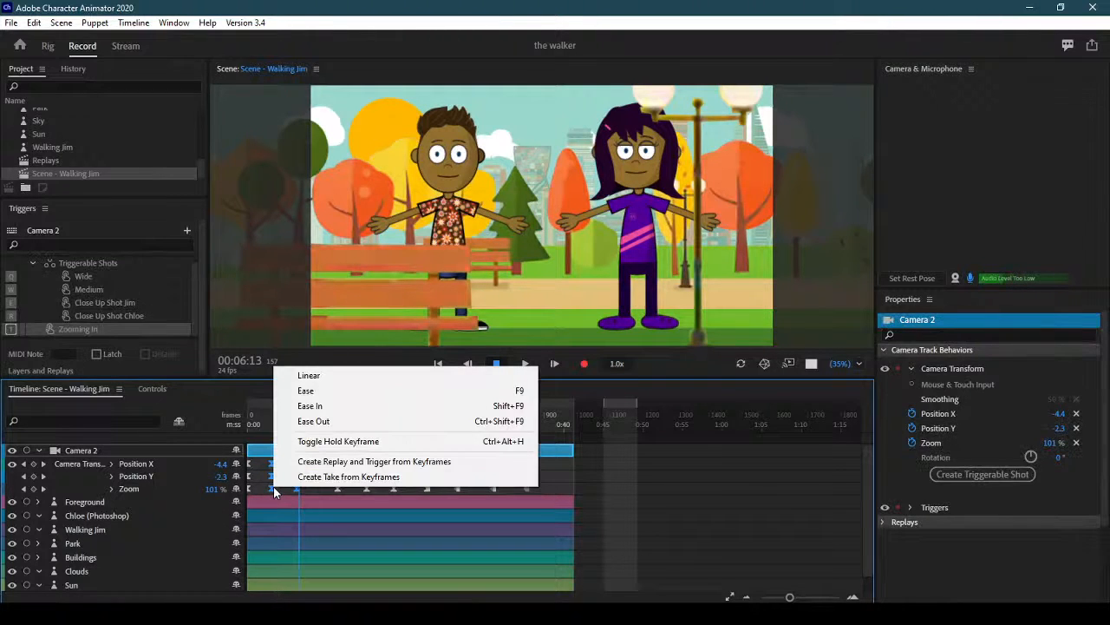
click(382, 463)
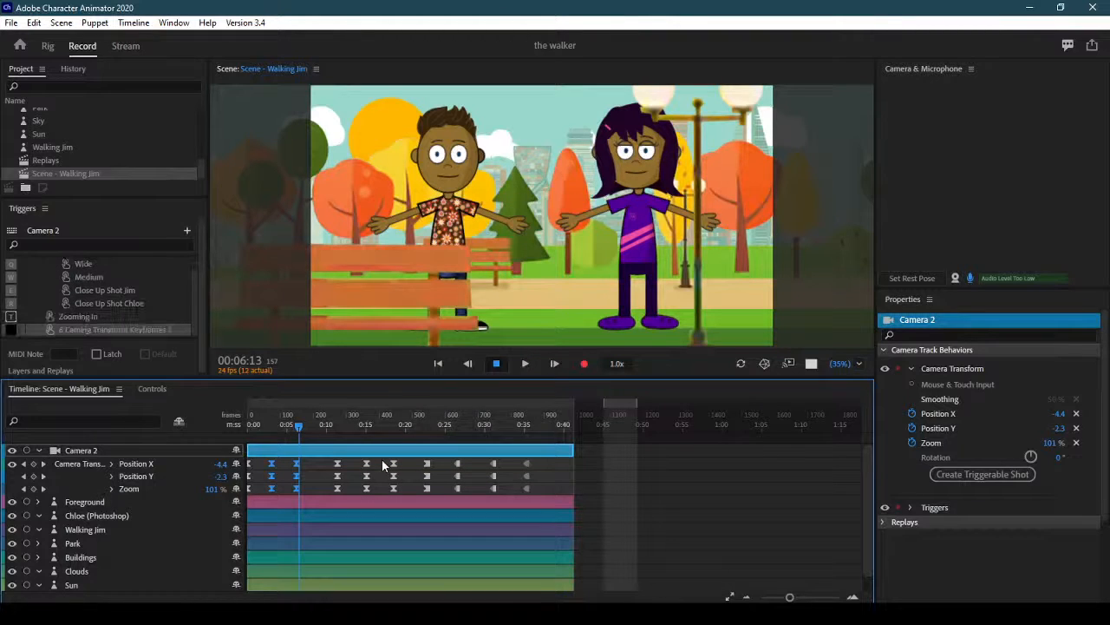
- Rename the newest keyframe trigger "Zooming out" and assign it the trigger key Y
right_click(97, 327)
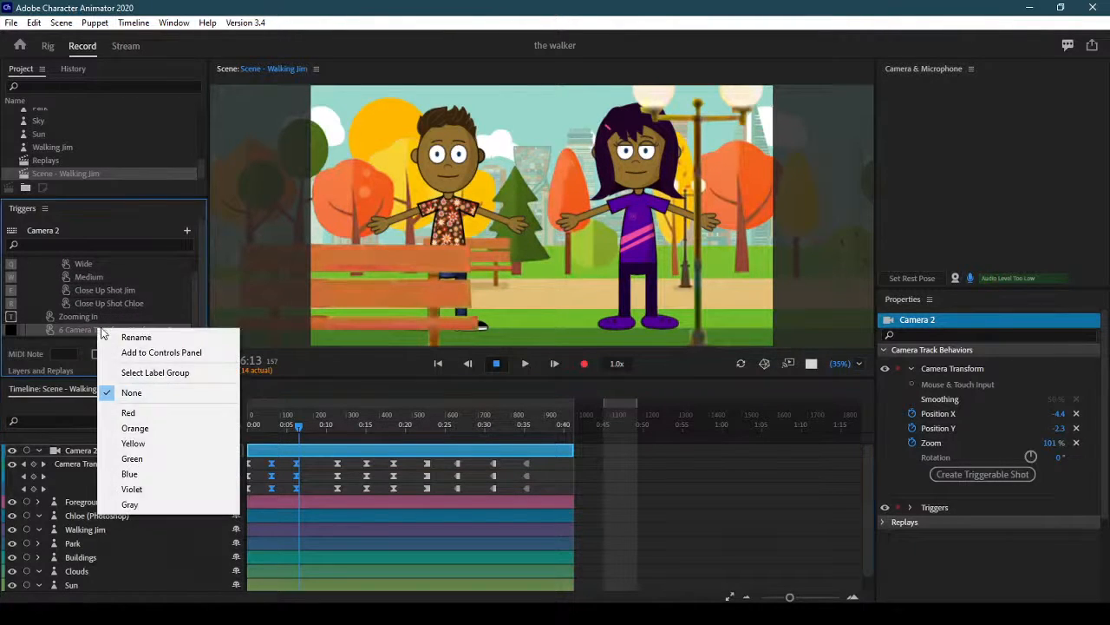
click(143, 335)
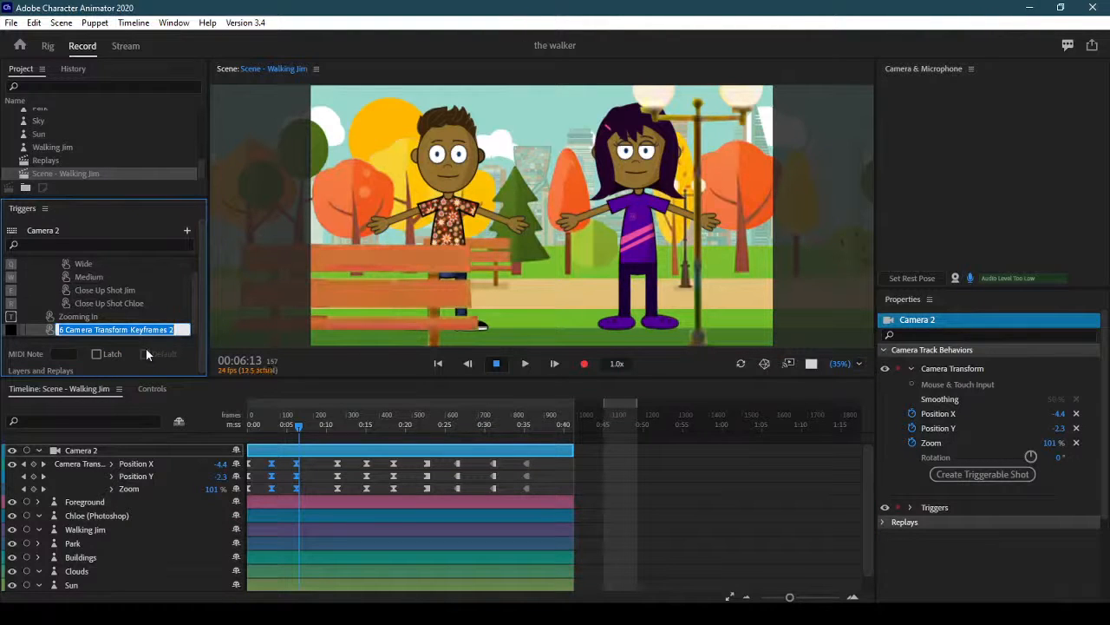
text(Zooming out)
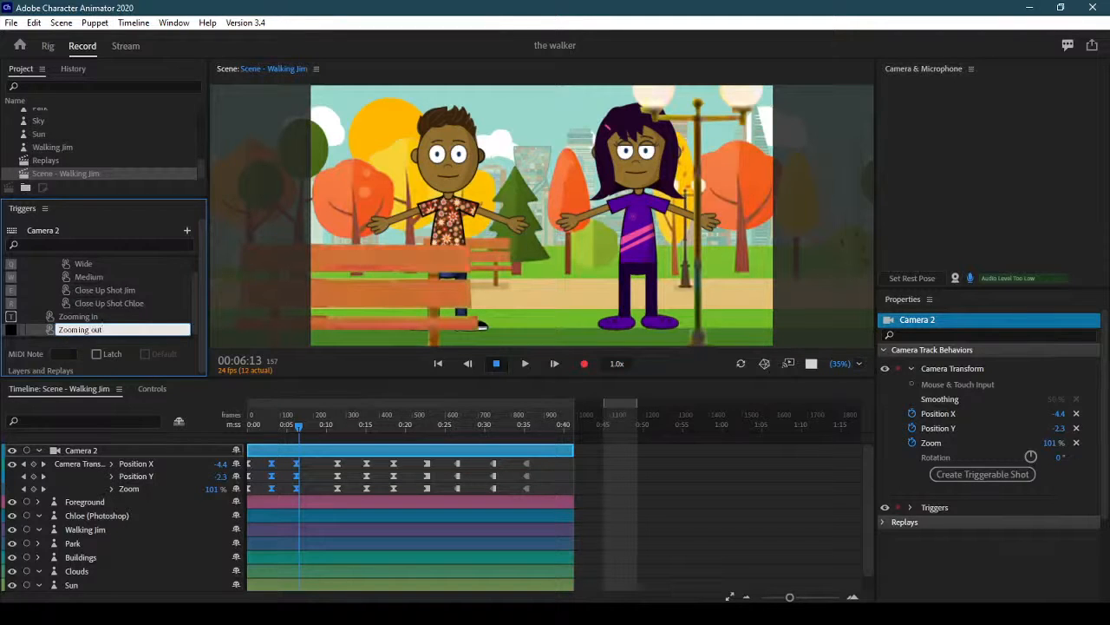
click(13, 332)
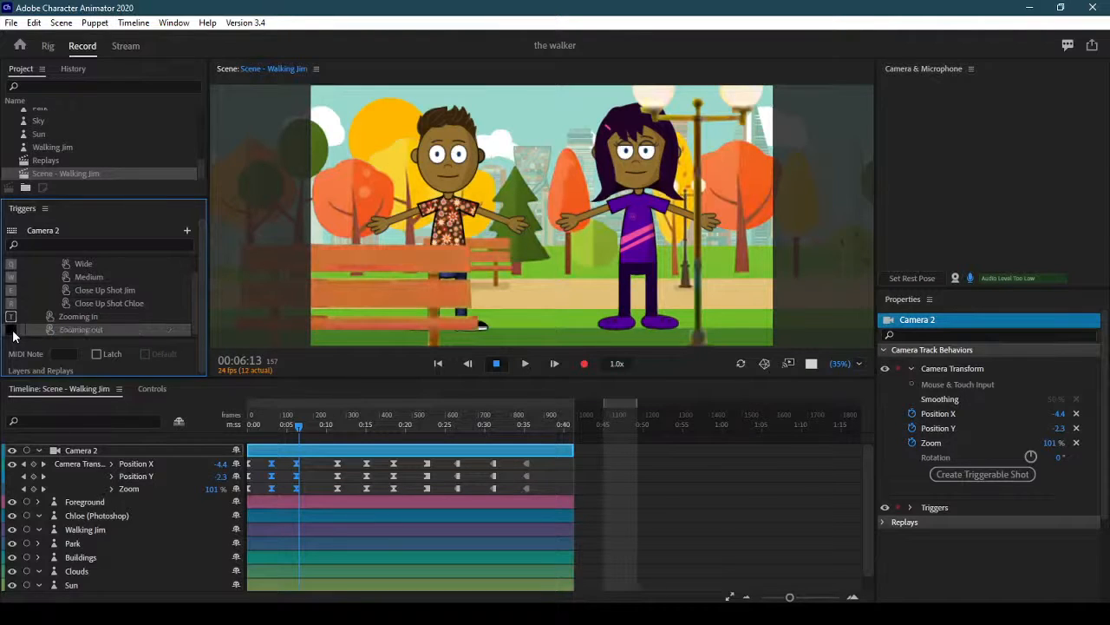
click(13, 332)
key(y)
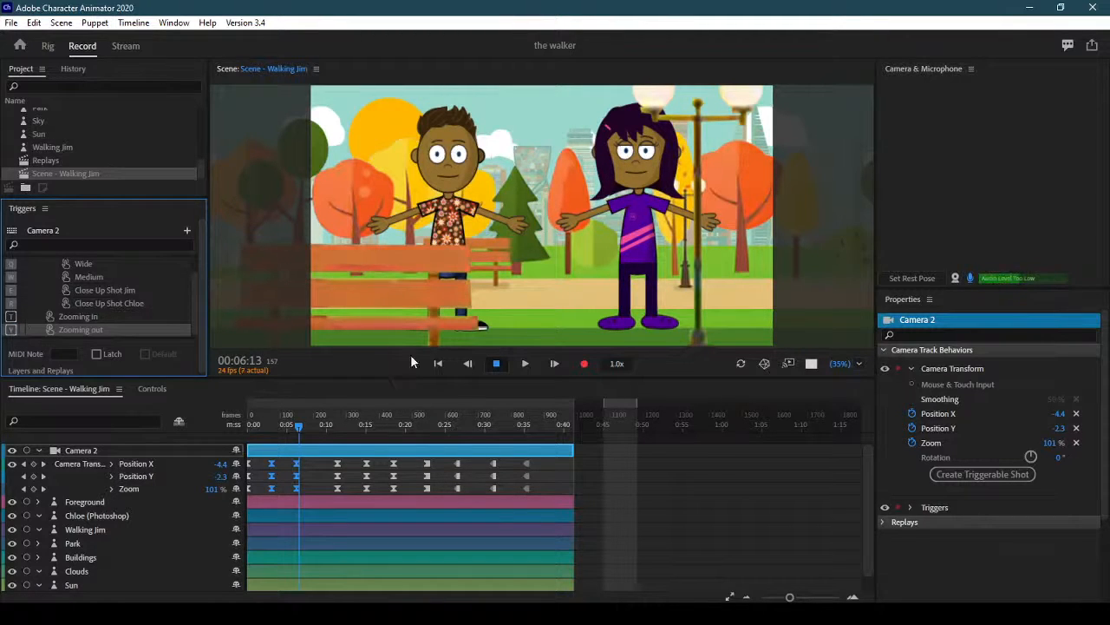
- Create a replay and trigger from the fourth and fifth sets of camera keyframes, covering the pan from Jim to Chloe
click(328, 425)
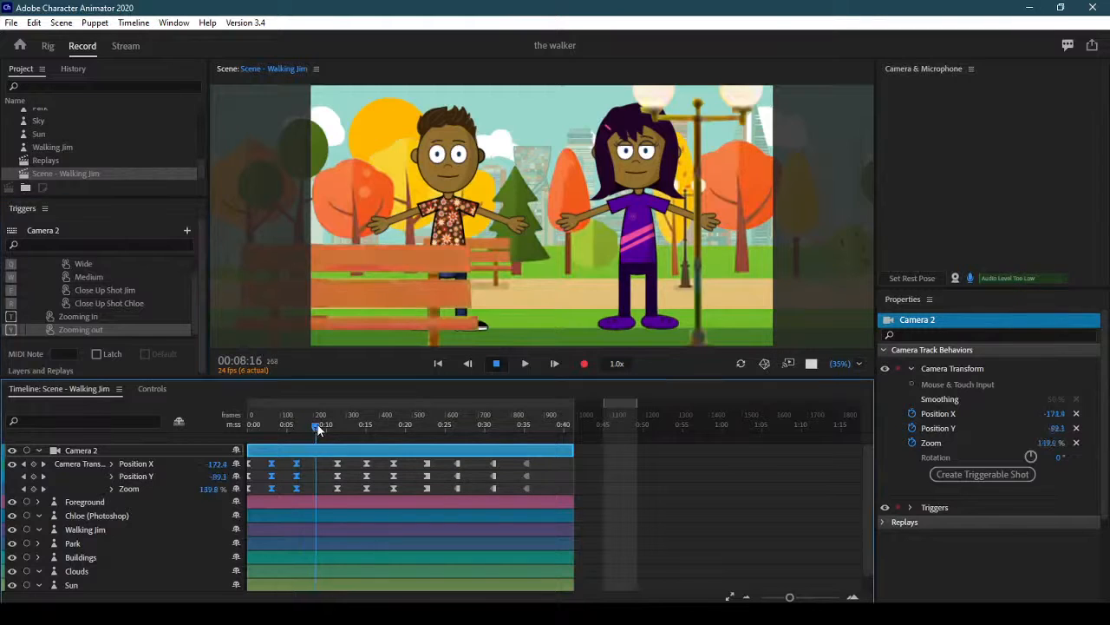
mouse_move(332, 427)
mouse_down()
mouse_move(363, 427)
mouse_move(339, 431)
mouse_up()
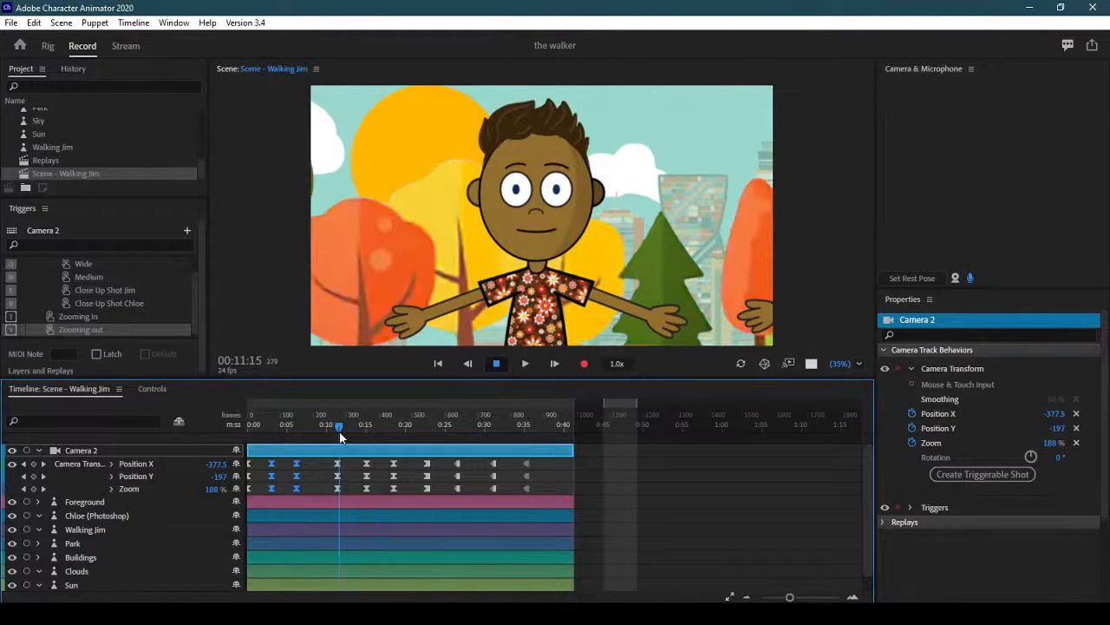
mouse_move(339, 432)
mouse_down()
mouse_move(362, 431)
mouse_move(336, 431)
mouse_up()
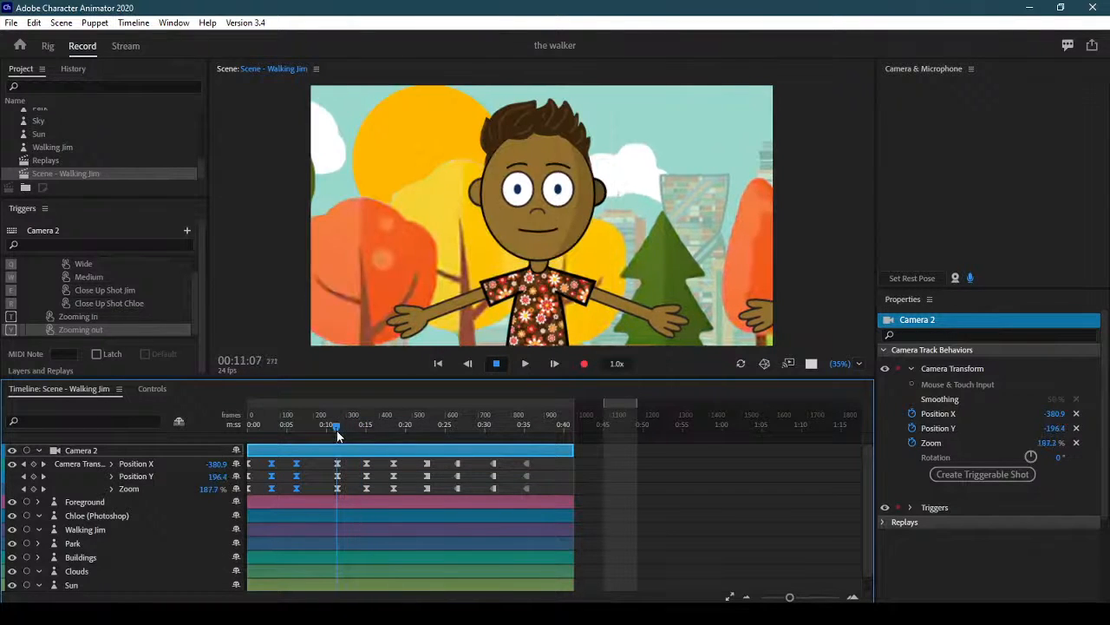
right_click(366, 487)
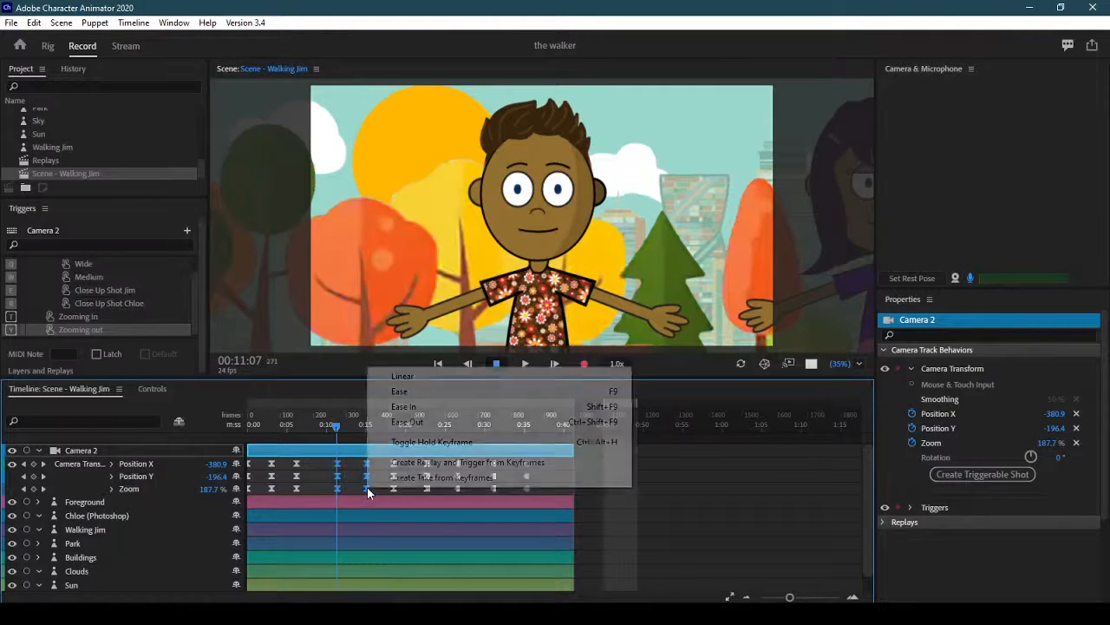
click(428, 463)
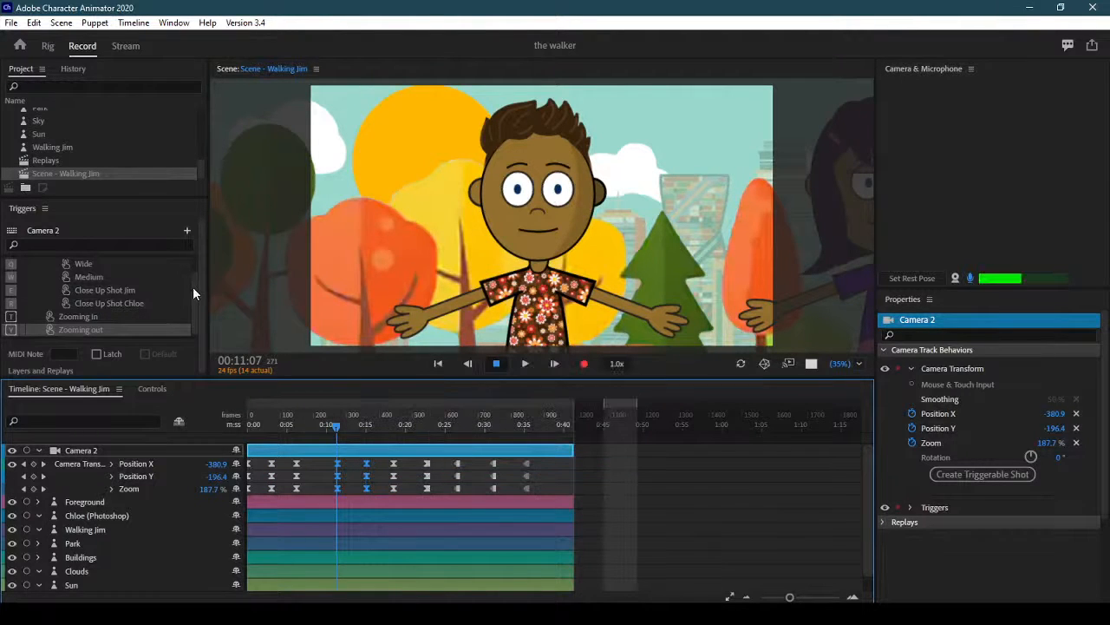
- Rename the newest keyframe trigger "Pan Jim to Chloe" and assign it the trigger key U
right_click(97, 329)
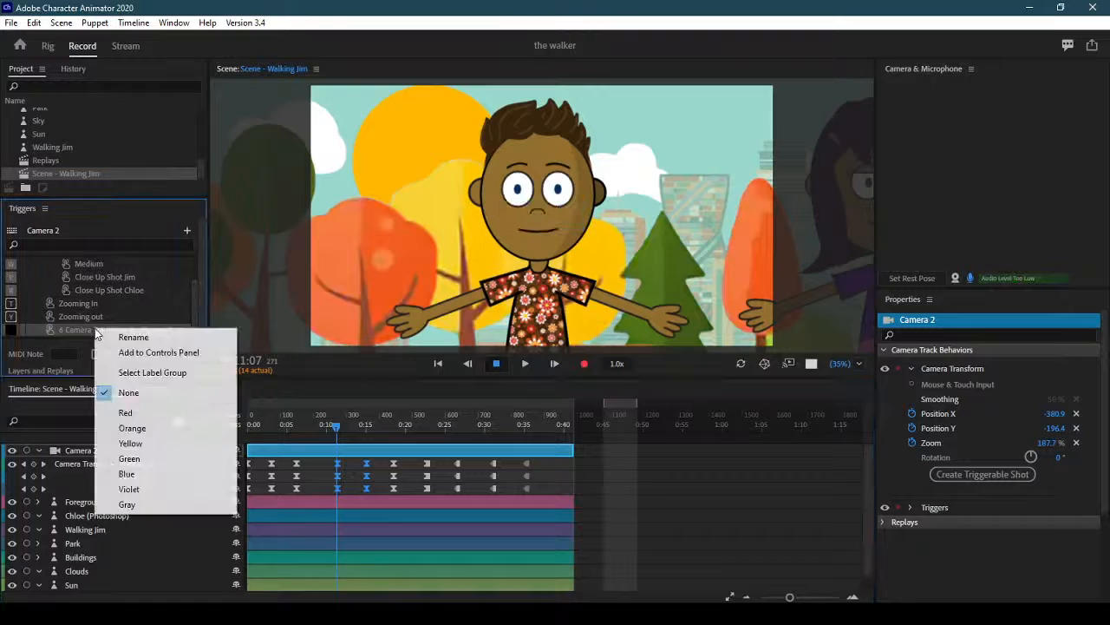
click(139, 335)
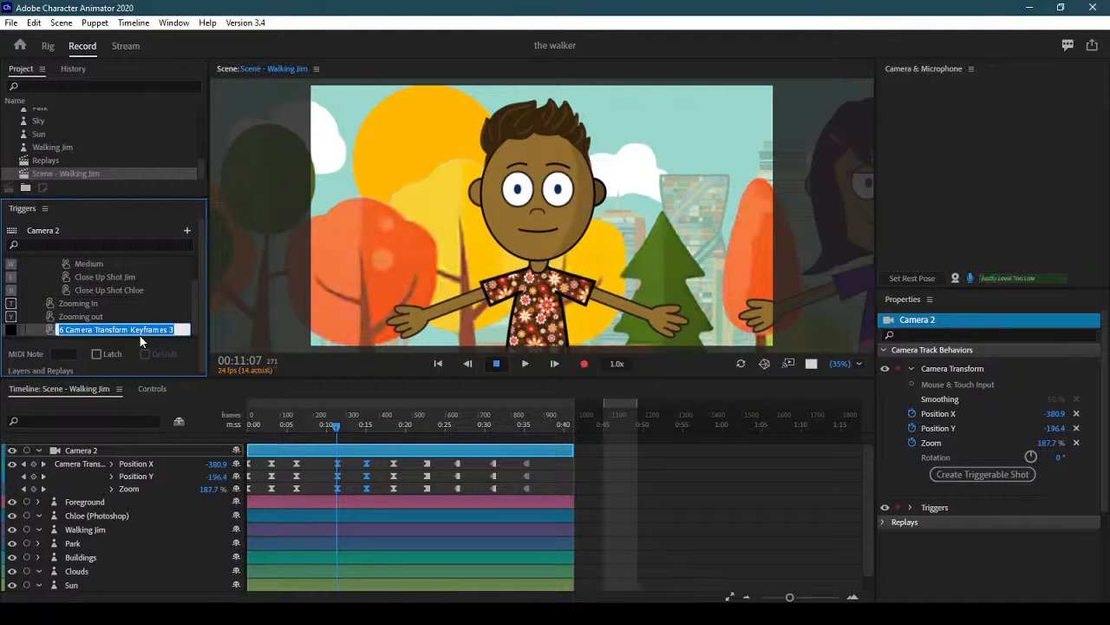
text(Pan)
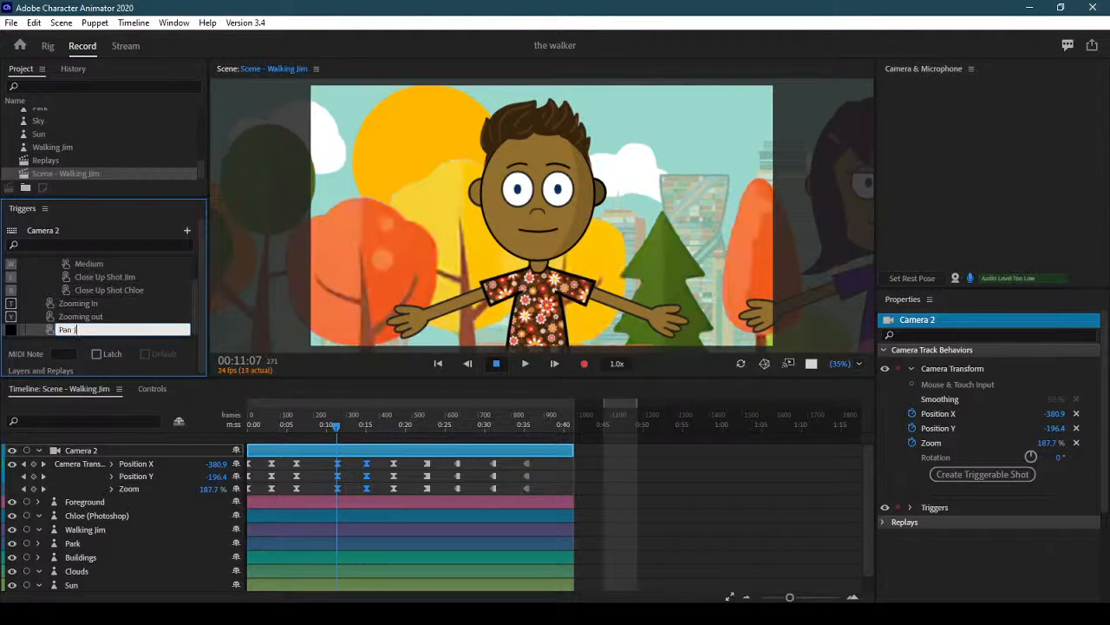
text( Jim to Chloe)
key(Return)
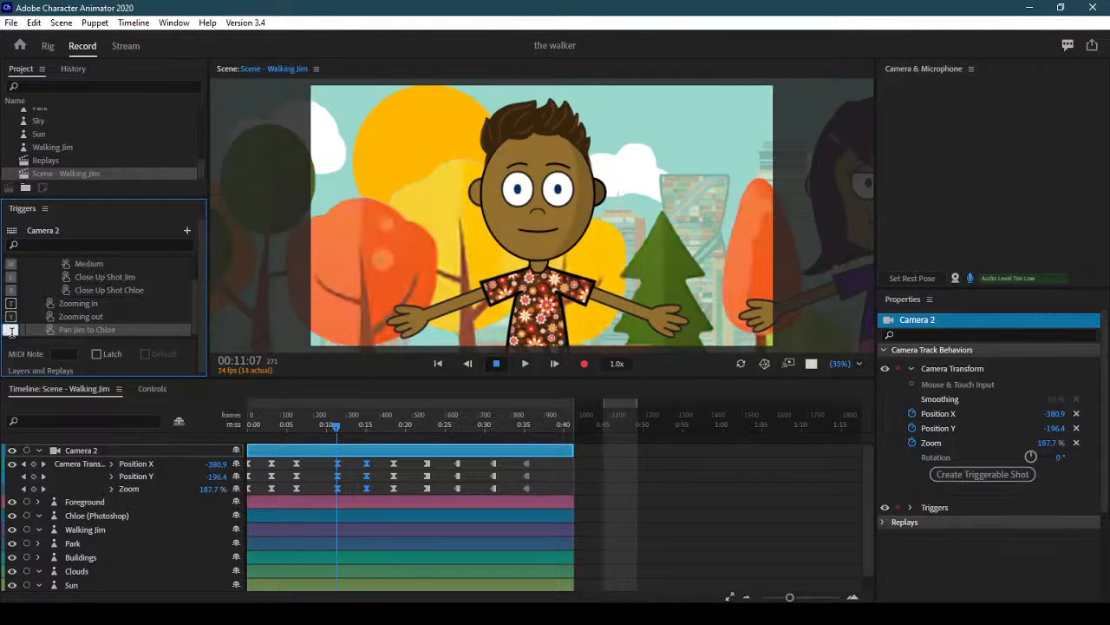
text(U)
- Create a replay and trigger from the fifth and sixth sets of camera keyframes, covering the pan back to Jim
drag(337, 426, 394, 427)
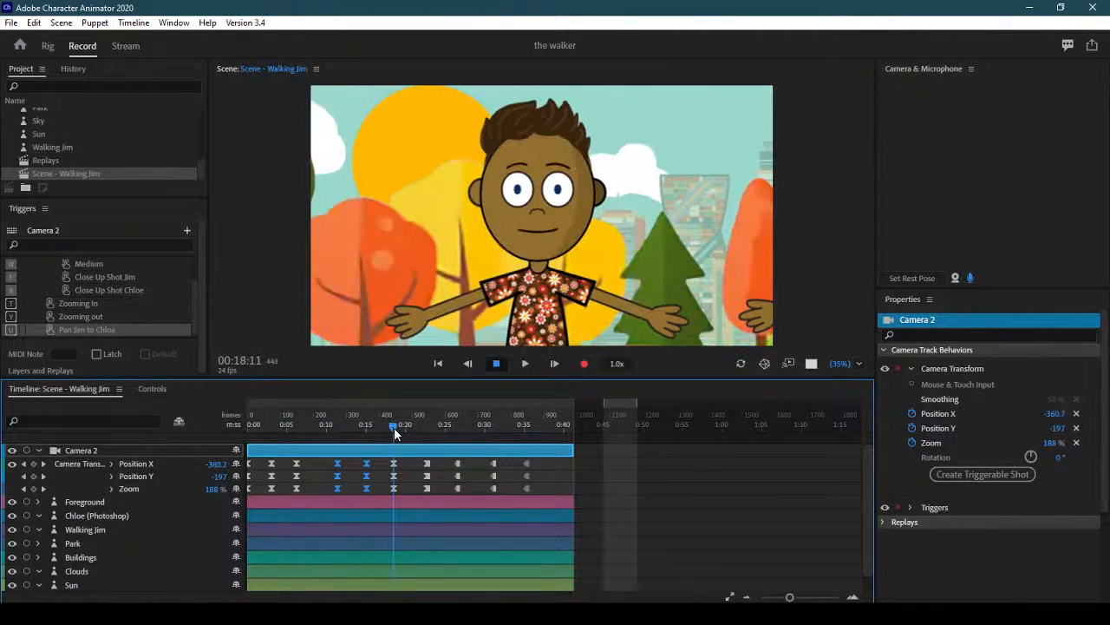
drag(402, 464, 363, 491)
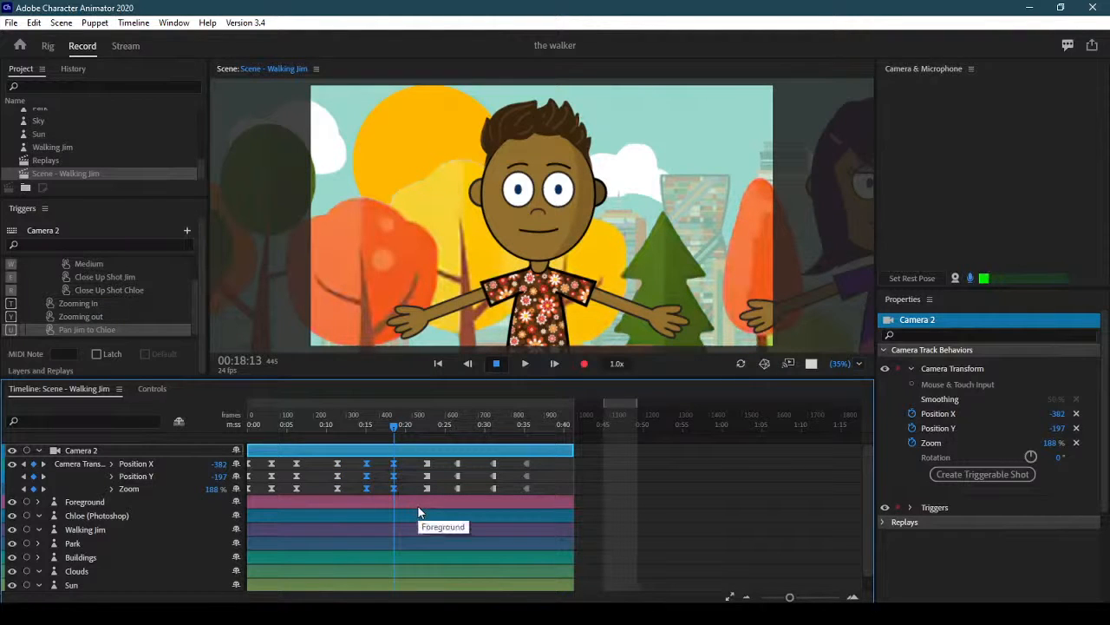
right_click(394, 470)
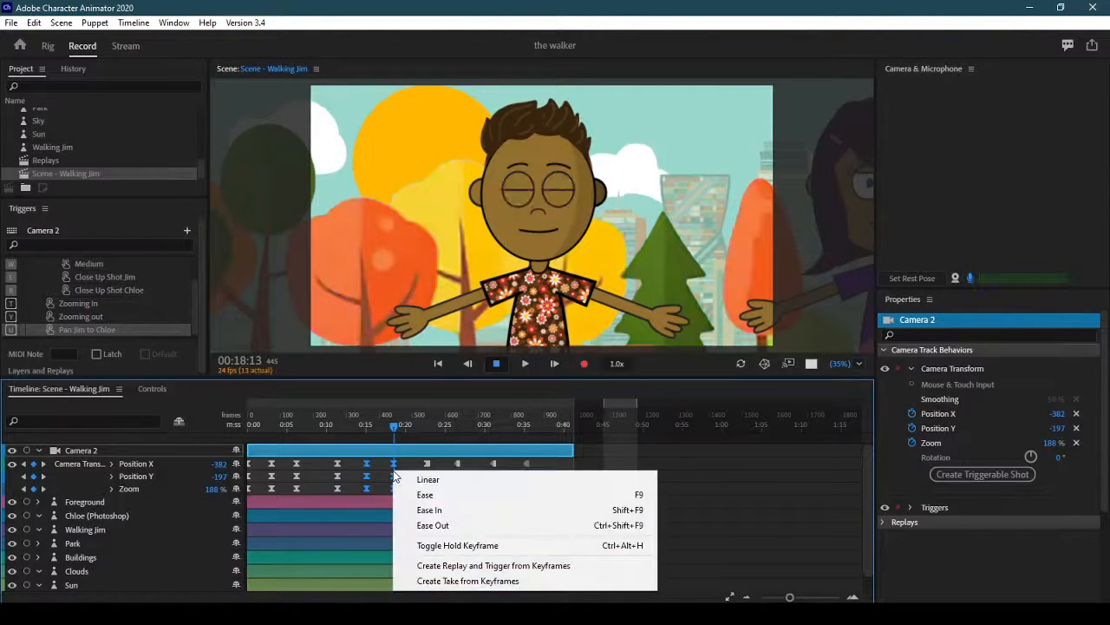
click(531, 565)
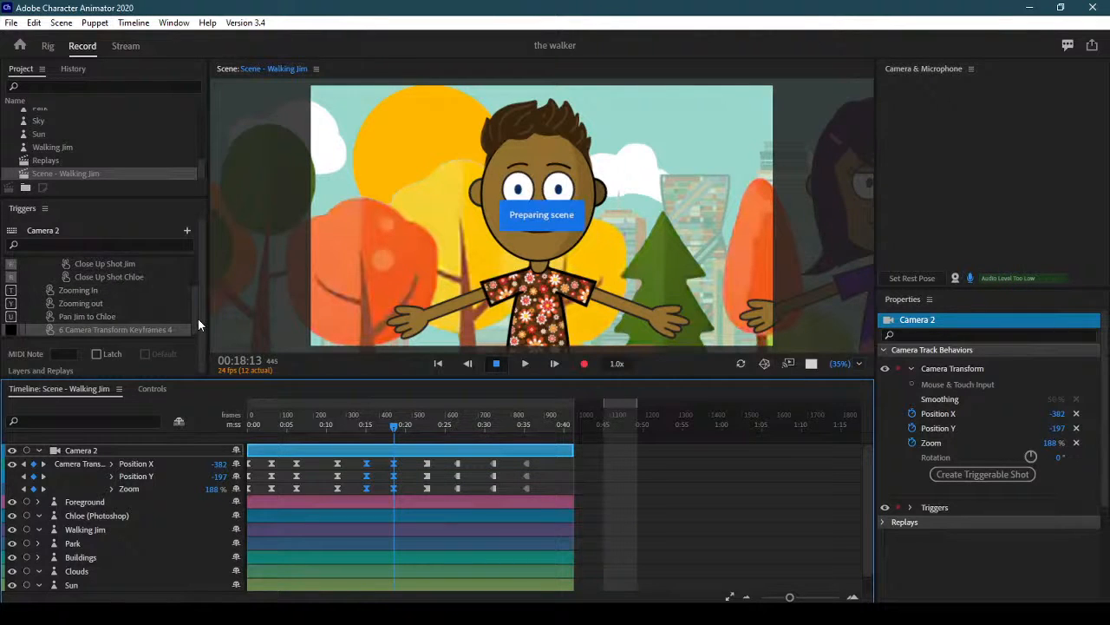
- Rename the newest keyframe trigger "Pam Chloe to Jim" and assign it the trigger key I
right_click(129, 330)
click(198, 339)
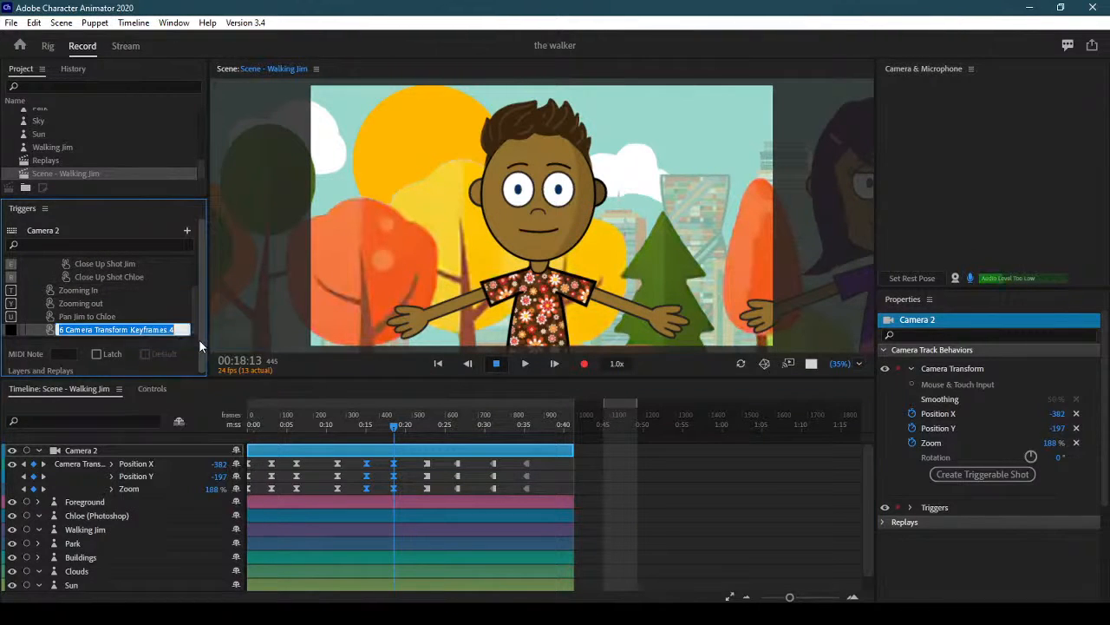
text(Pan Chloe to)
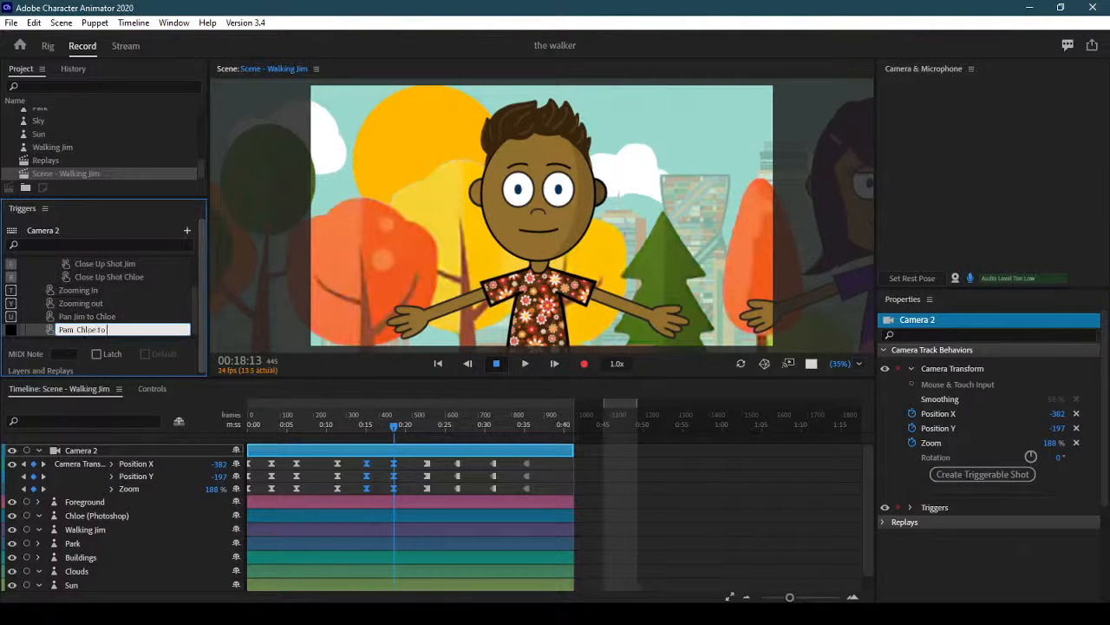
text(Jim)
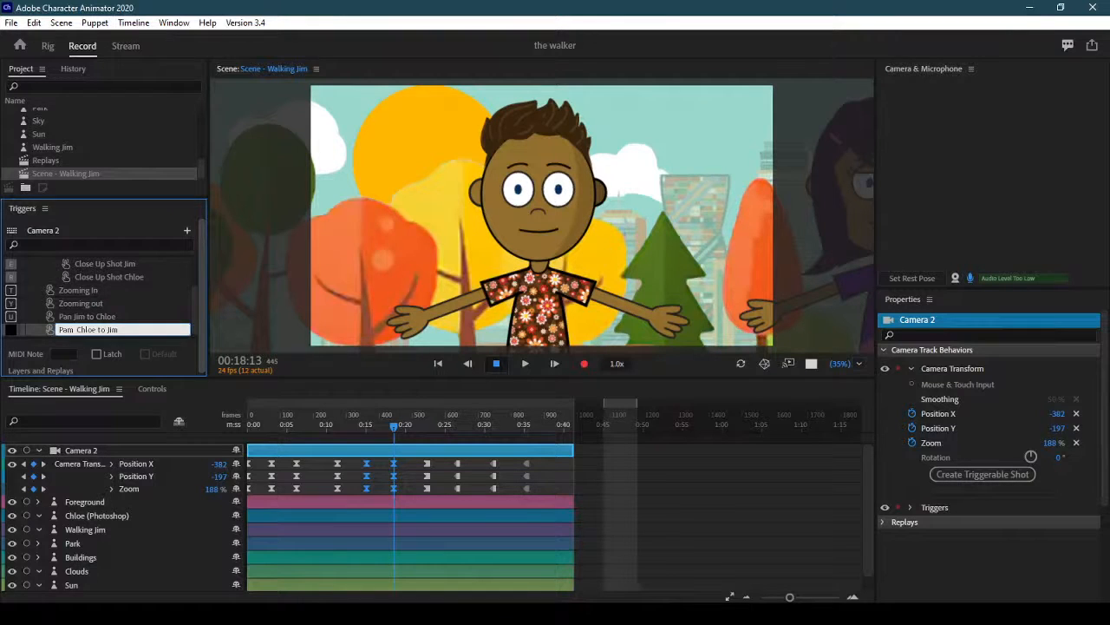
key(Return)
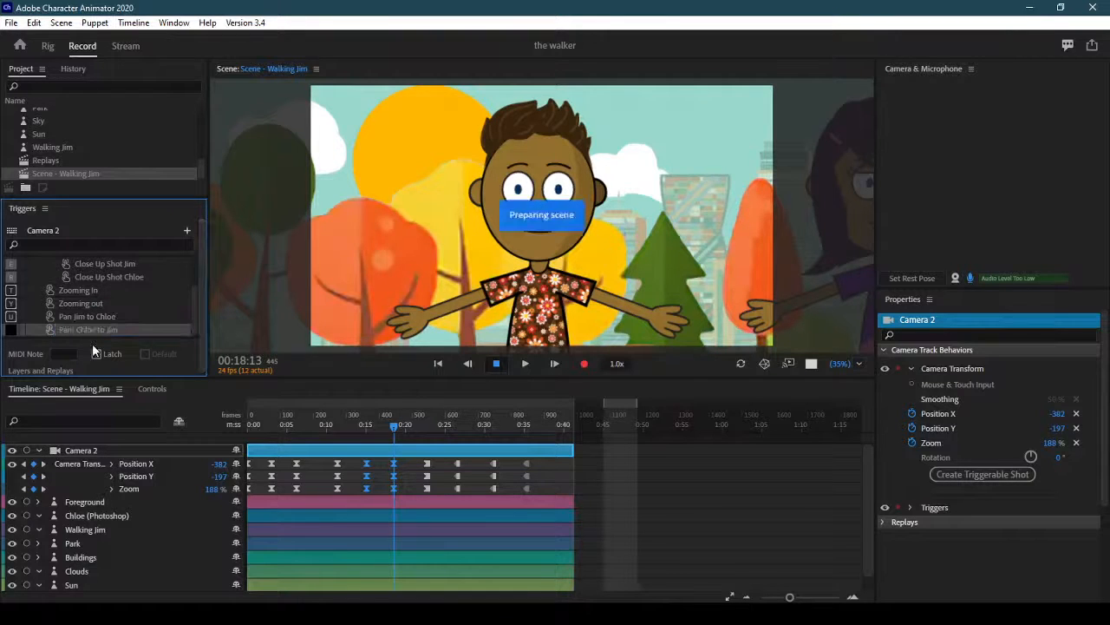
click(27, 333)
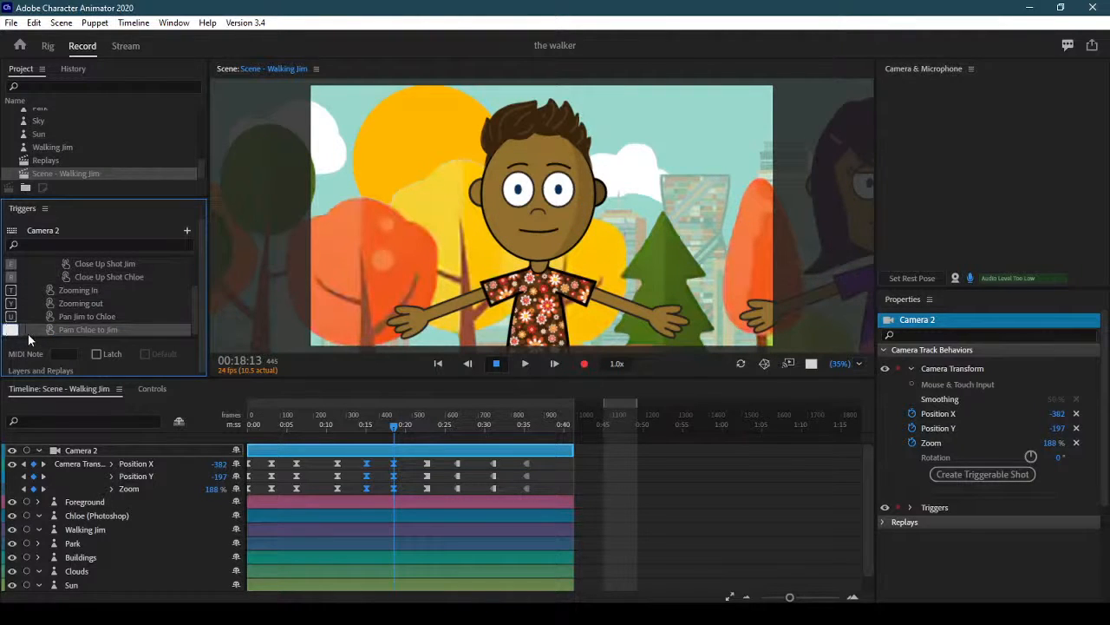
key(i)
- Create a replay and trigger from the last four sets of camera keyframes, starting at the wide shot at 00:22:18
drag(392, 434, 428, 434)
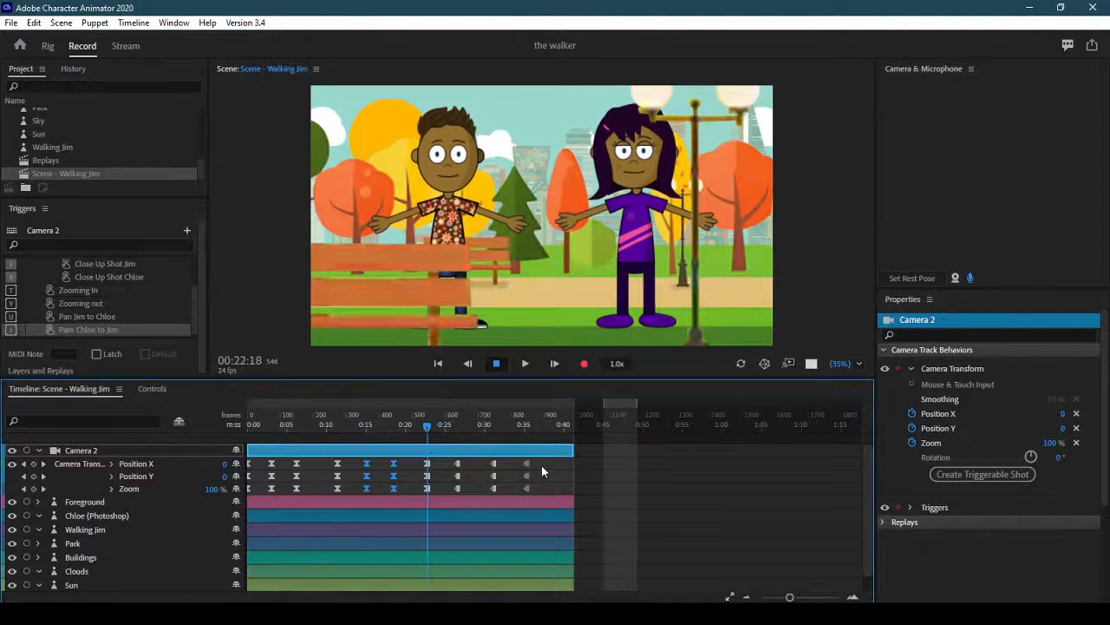
drag(541, 471, 424, 486)
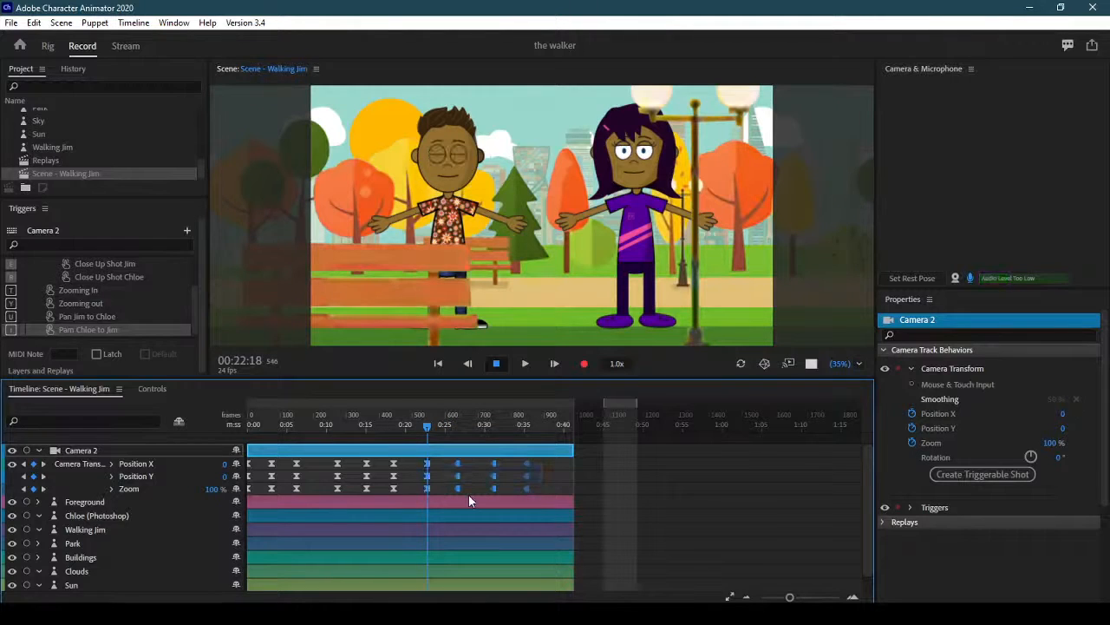
right_click(457, 484)
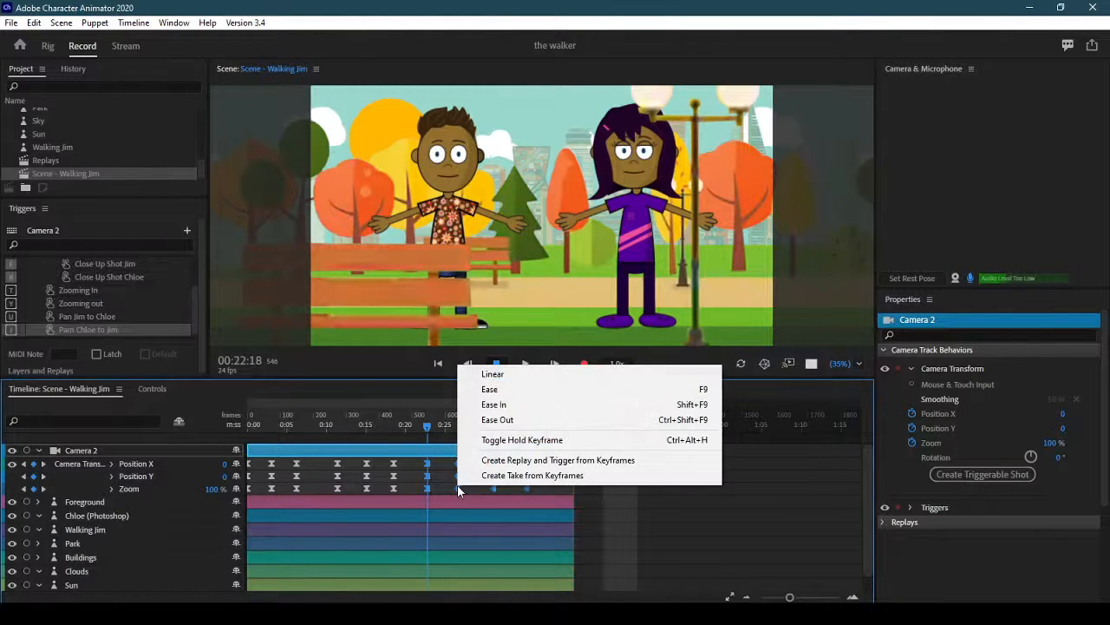
click(530, 464)
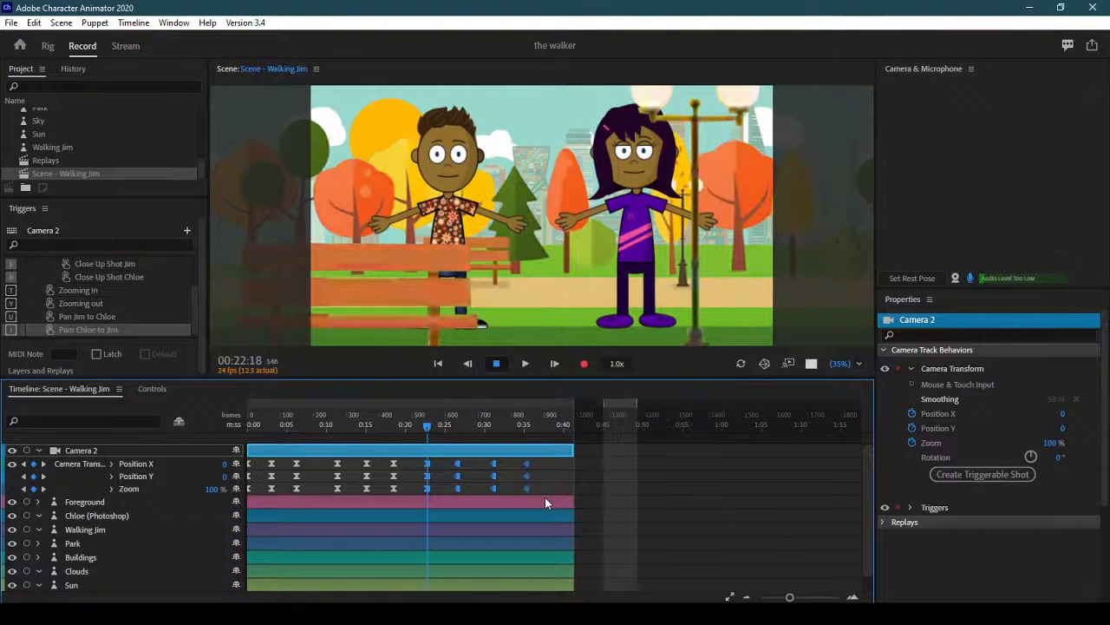
- Rename the newest keyframe trigger "Multi Shots" and assign it the trigger key O
right_click(104, 331)
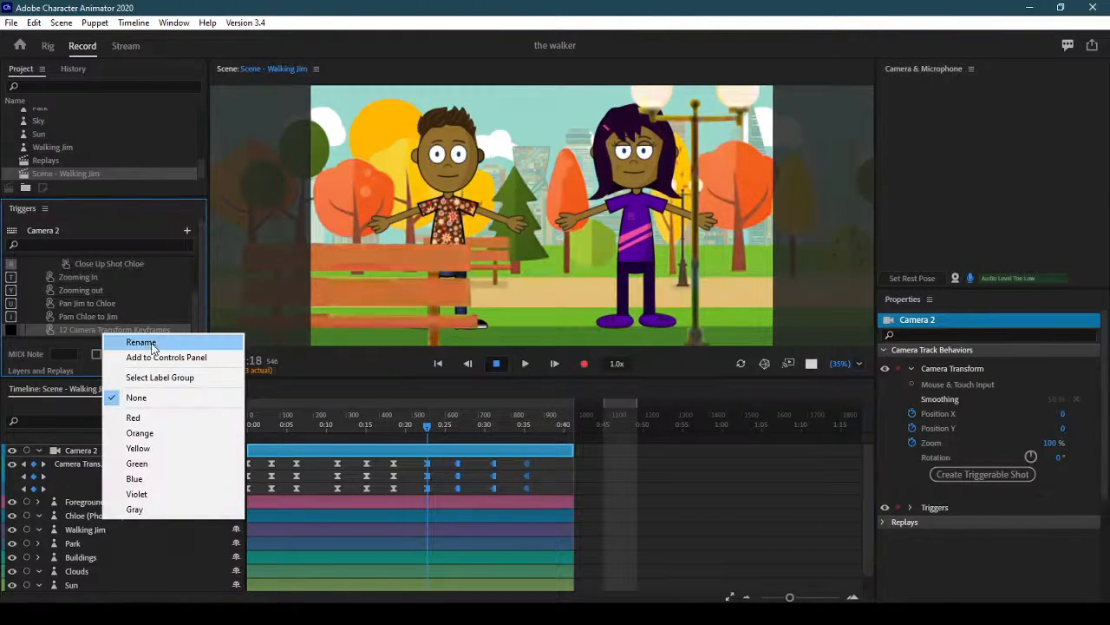
click(141, 342)
text(Multi Shots)
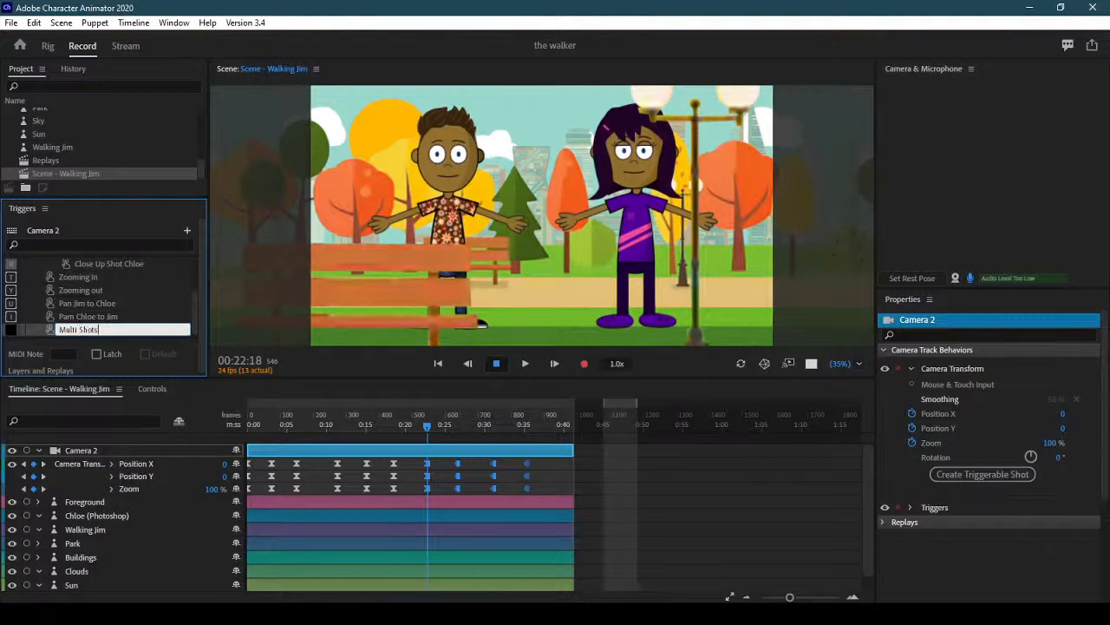
click(12, 335)
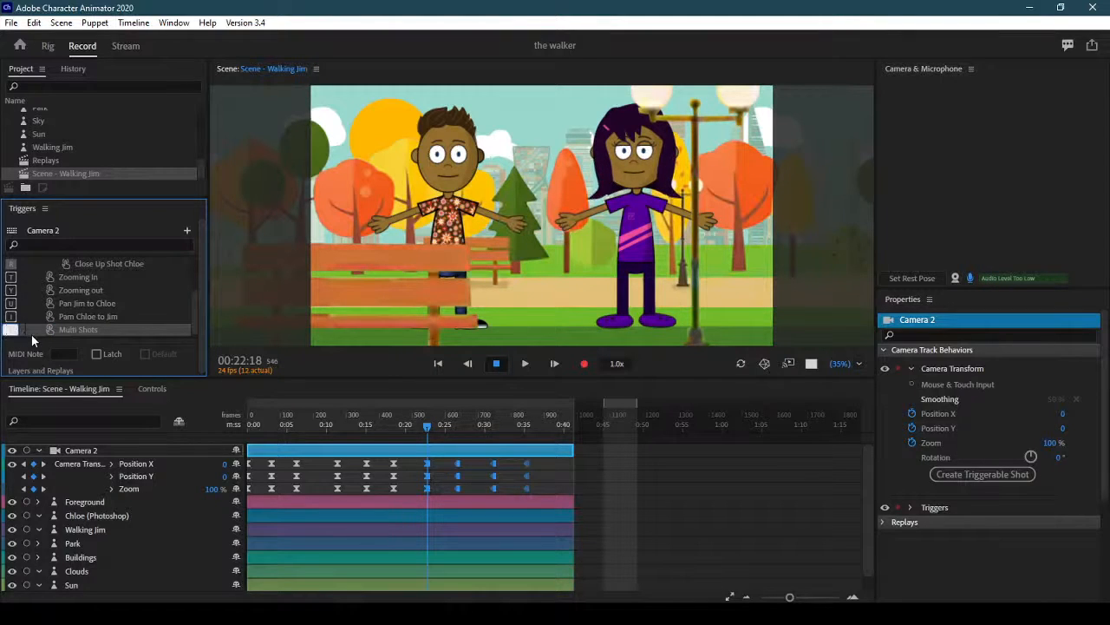
key(0)
- Return to the first frame and delete all Position X, Position Y and Zoom keyframes from the Camera 2 track
drag(427, 424, 208, 417)
drag(378, 488, 248, 491)
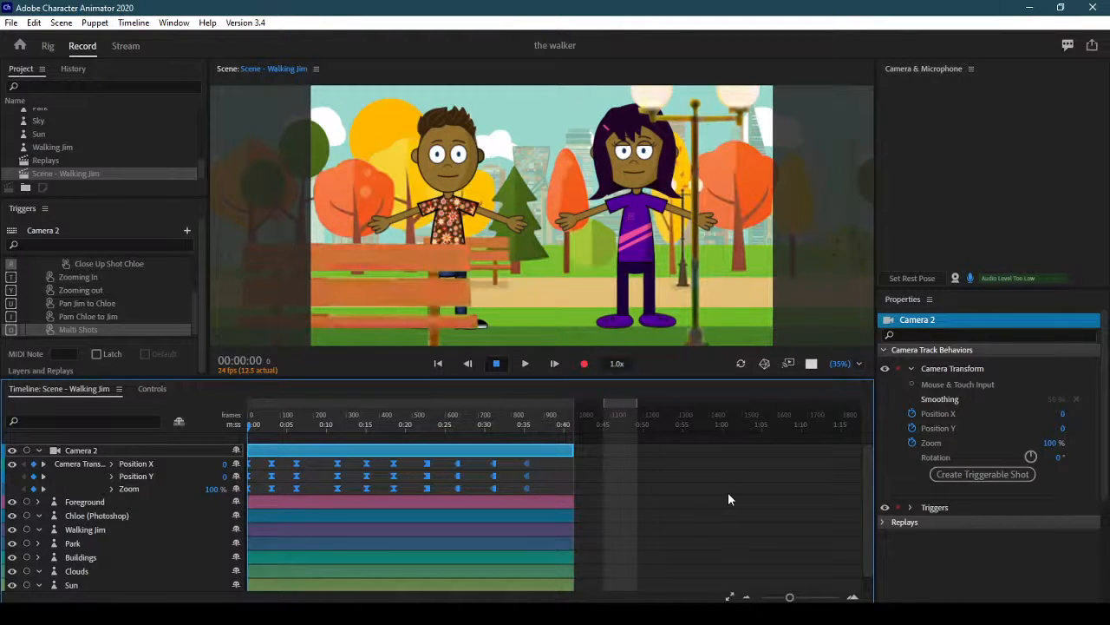
key(Delete)
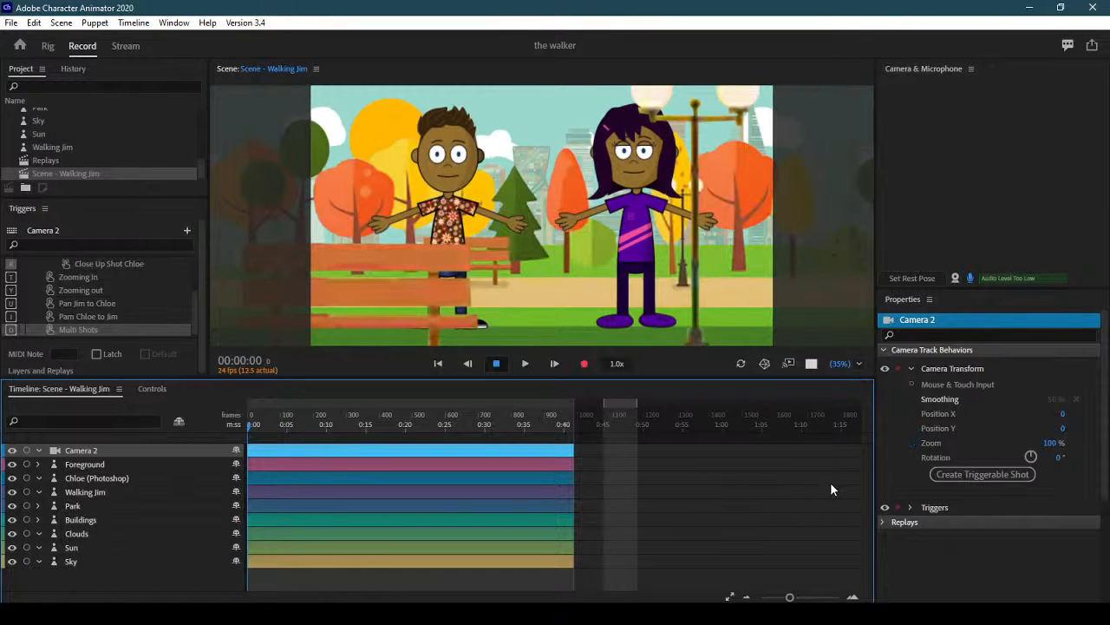
- Select the Zooming In trigger and expand Camera 2's Triggers behavior to show its trigger input
click(95, 279)
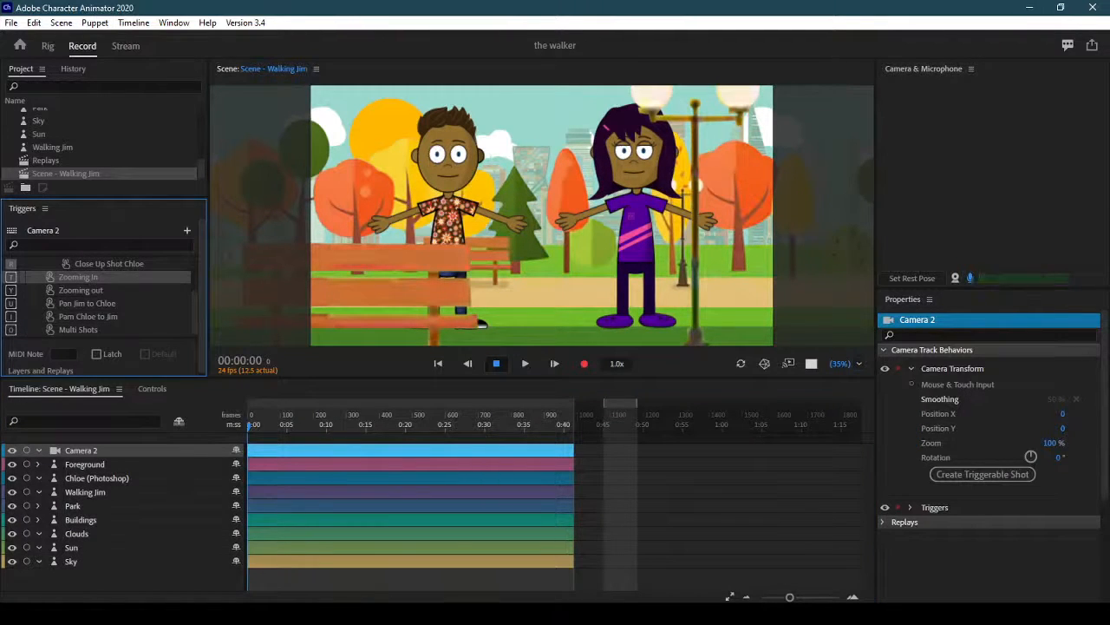
click(911, 510)
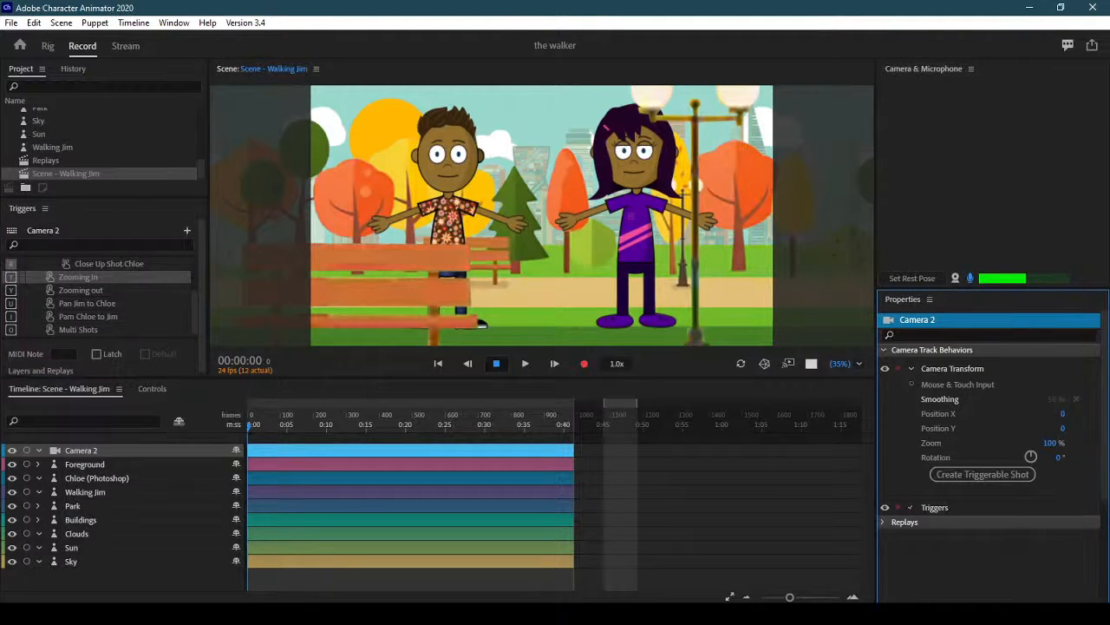
click(911, 508)
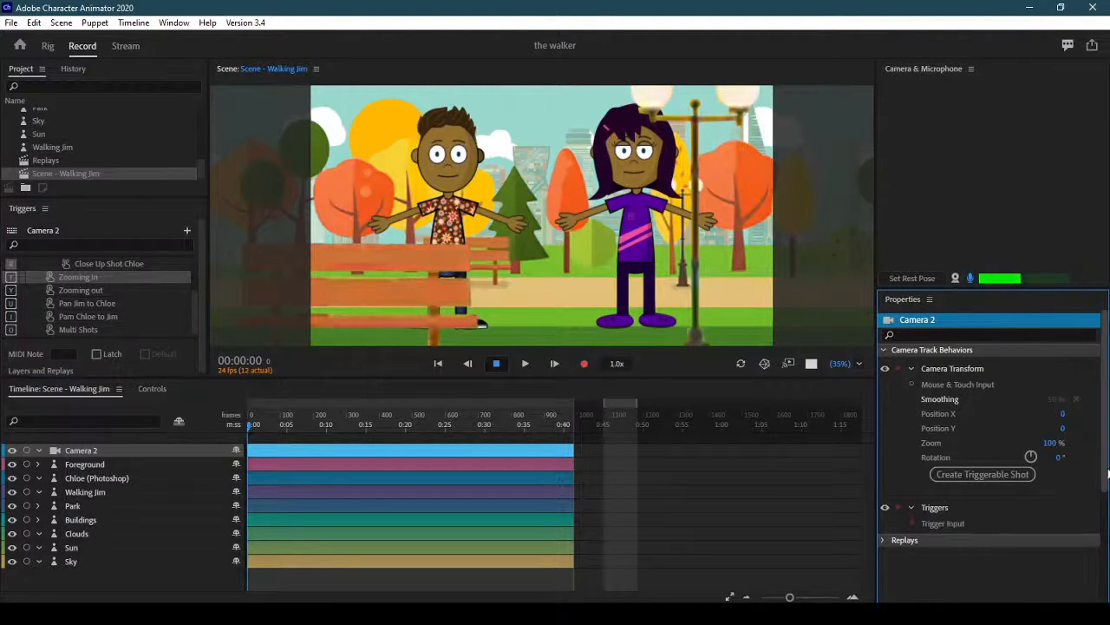
- Collapse Camera 2's Triggers behavior and expand its Replays to show the full list of camera replays
click(910, 506)
click(884, 522)
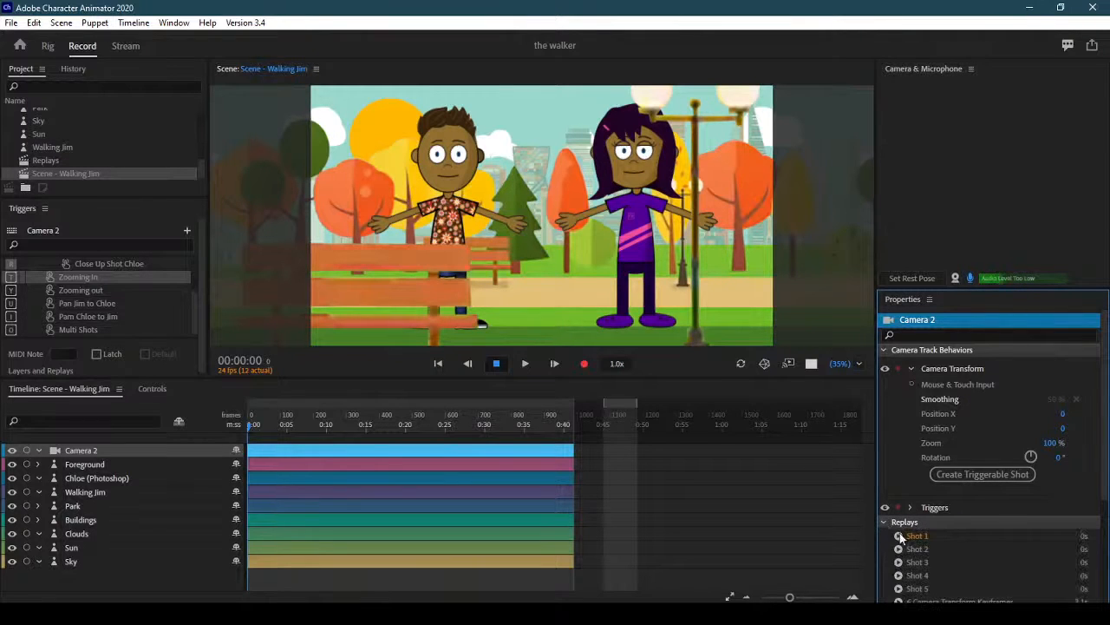
scroll(953, 404, down, 3)
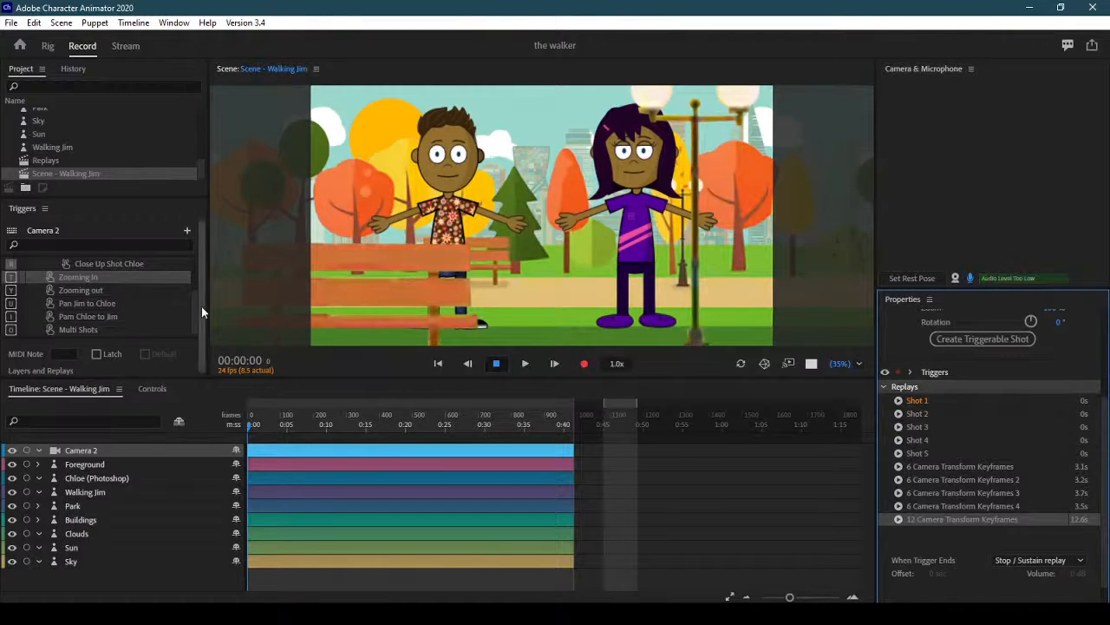
- Review Camera 2's named triggers, then select the Zooming In trigger and the first 6 Camera Transform Keyframes replay to compare them
drag(192, 306, 196, 255)
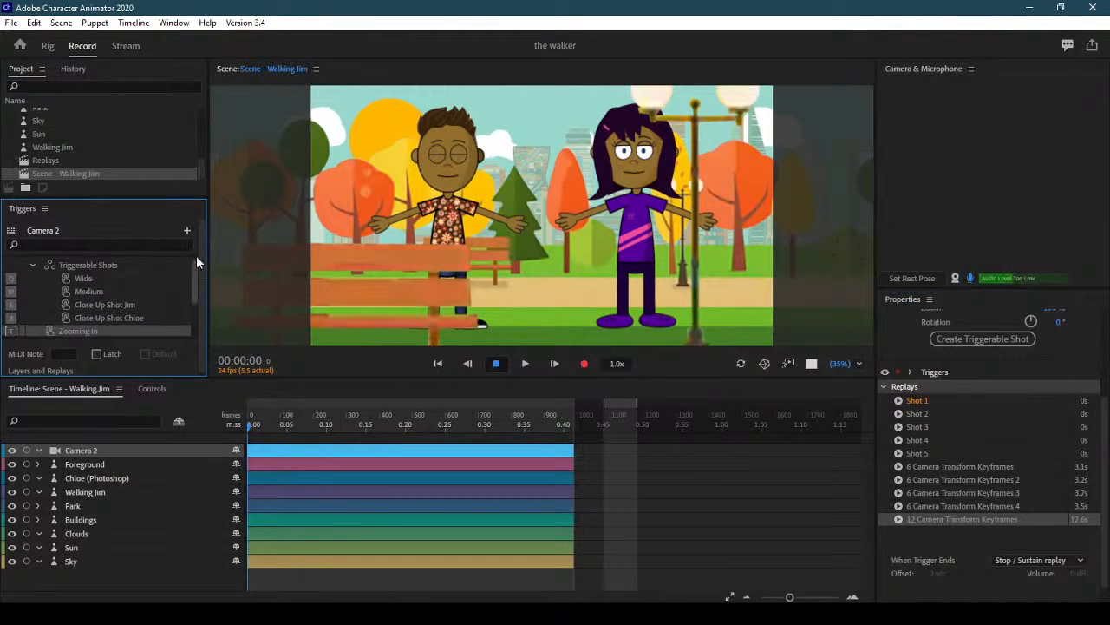
scroll(184, 319, down, 3)
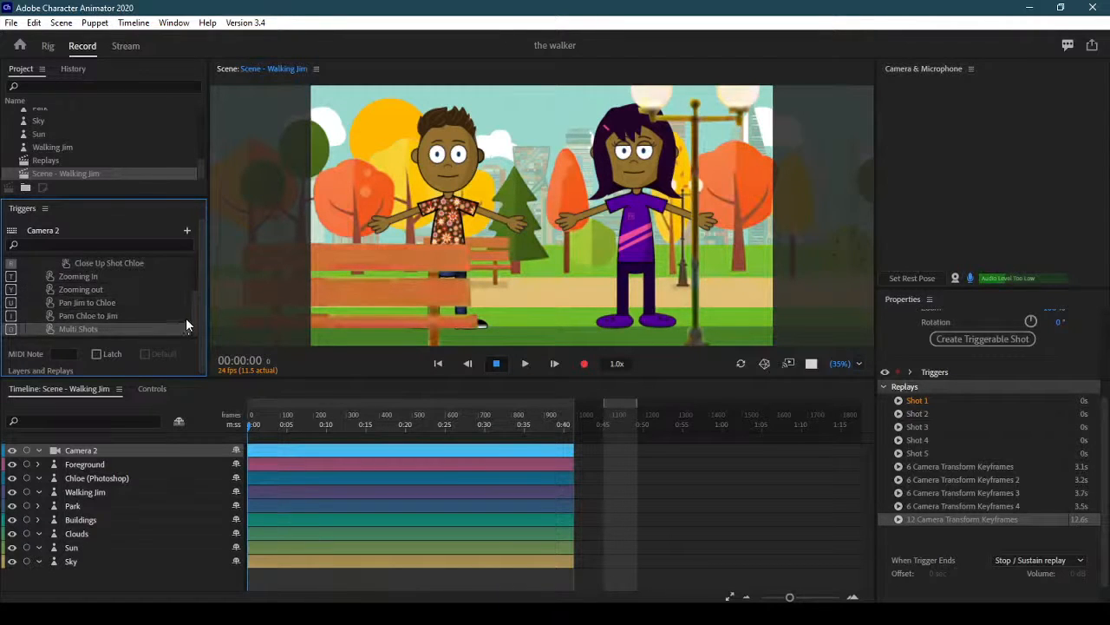
right_click(95, 277)
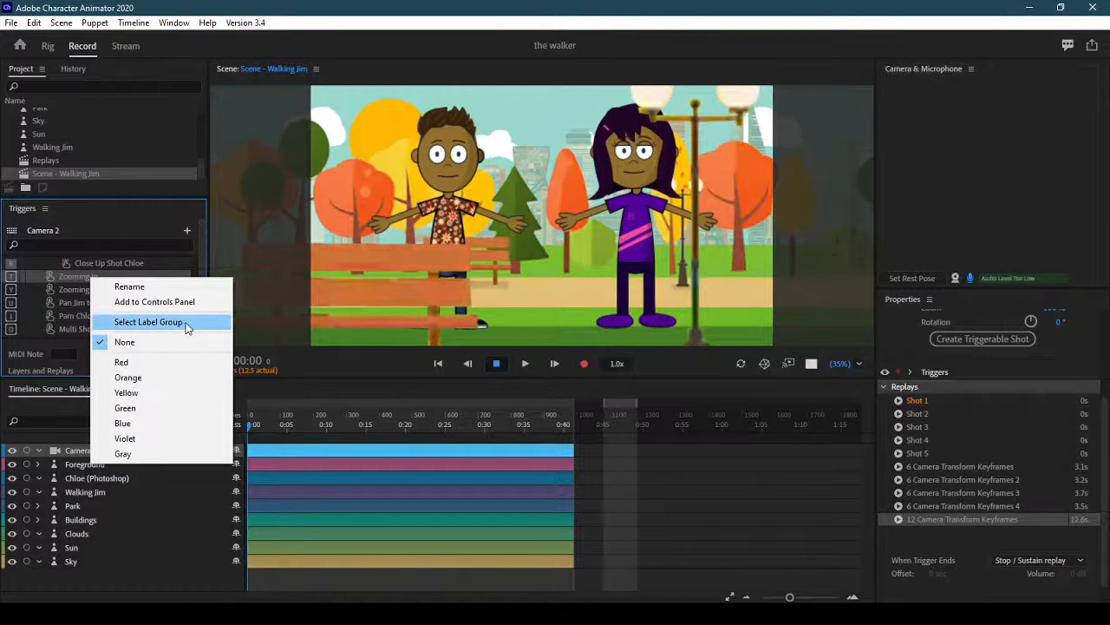
click(71, 277)
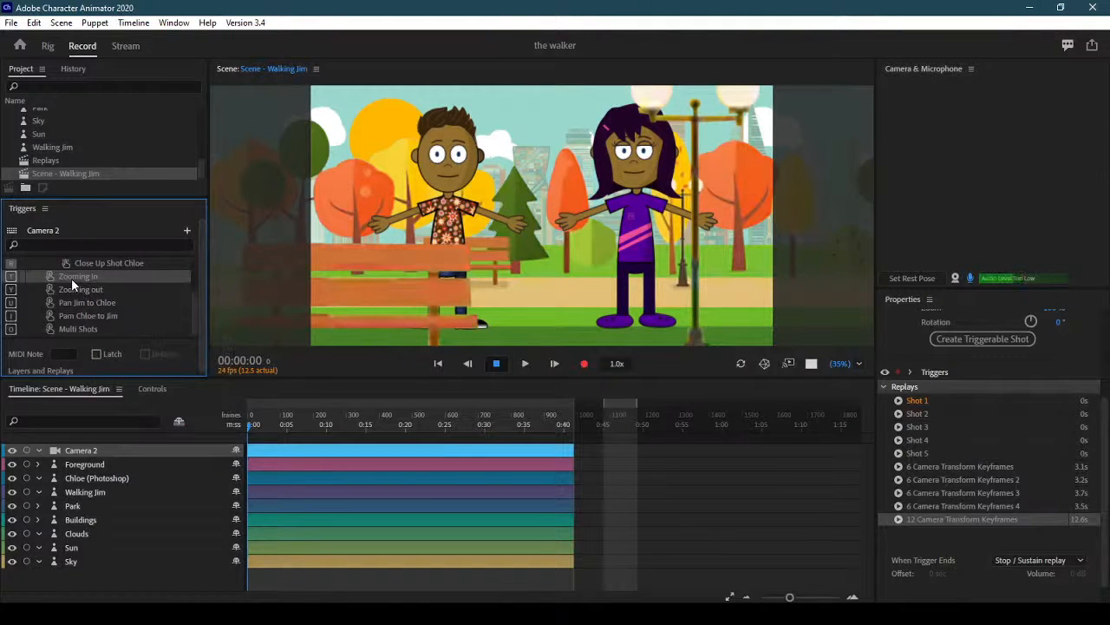
click(996, 468)
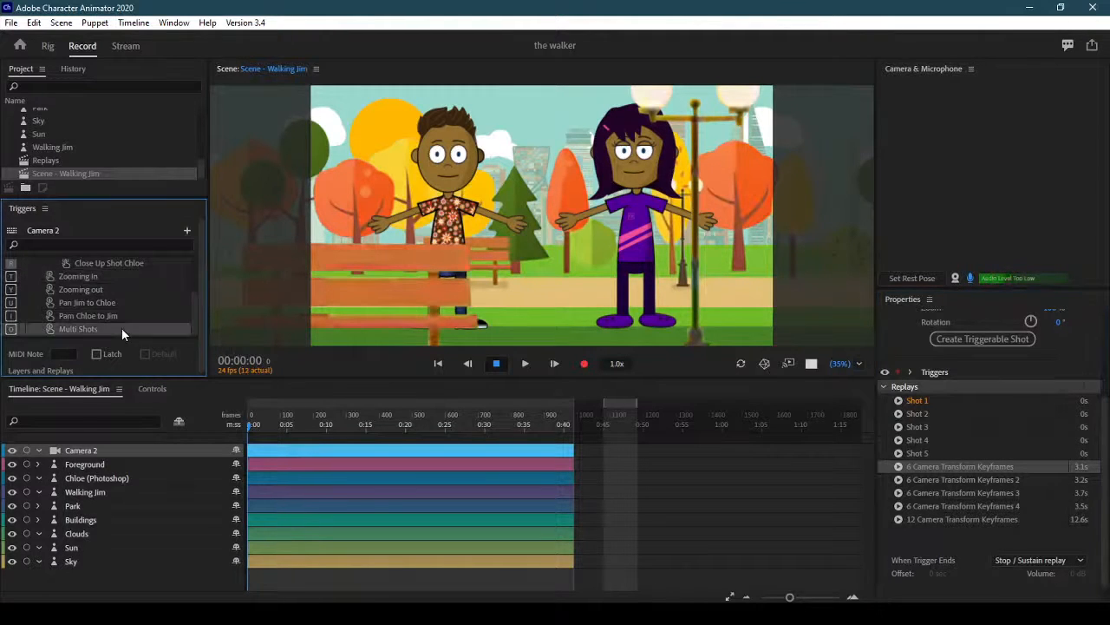
- Open the Multi Shots trigger's name for editing and copy it
right_click(91, 328)
click(150, 340)
key(ctrl+c)
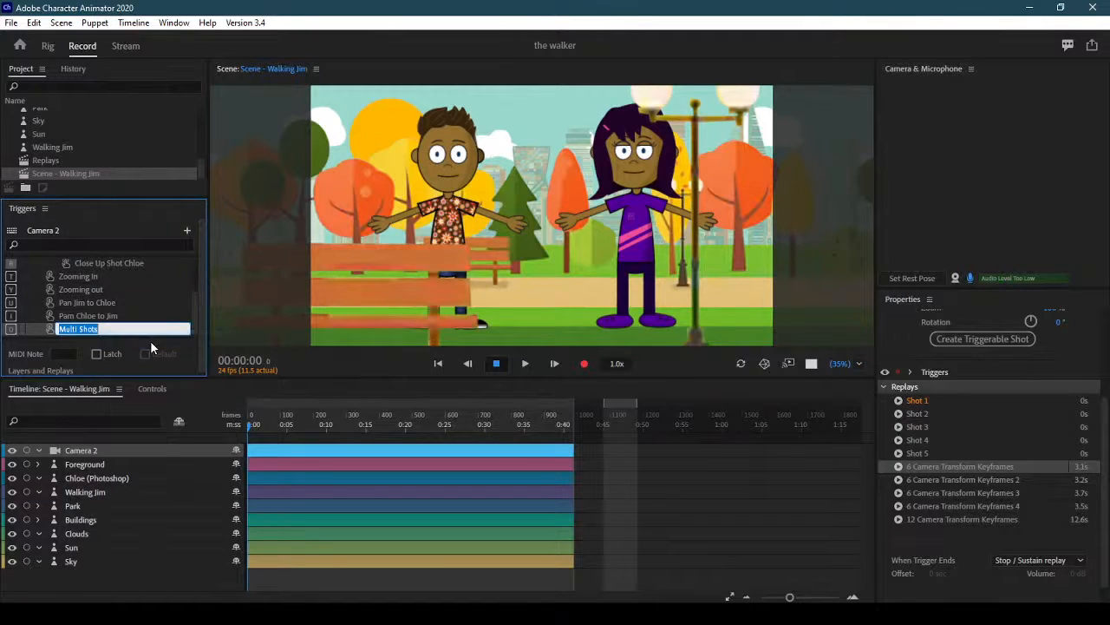
- Rename the 12 Camera Transform Keyframes replay to "Multi Shots"
click(1001, 516)
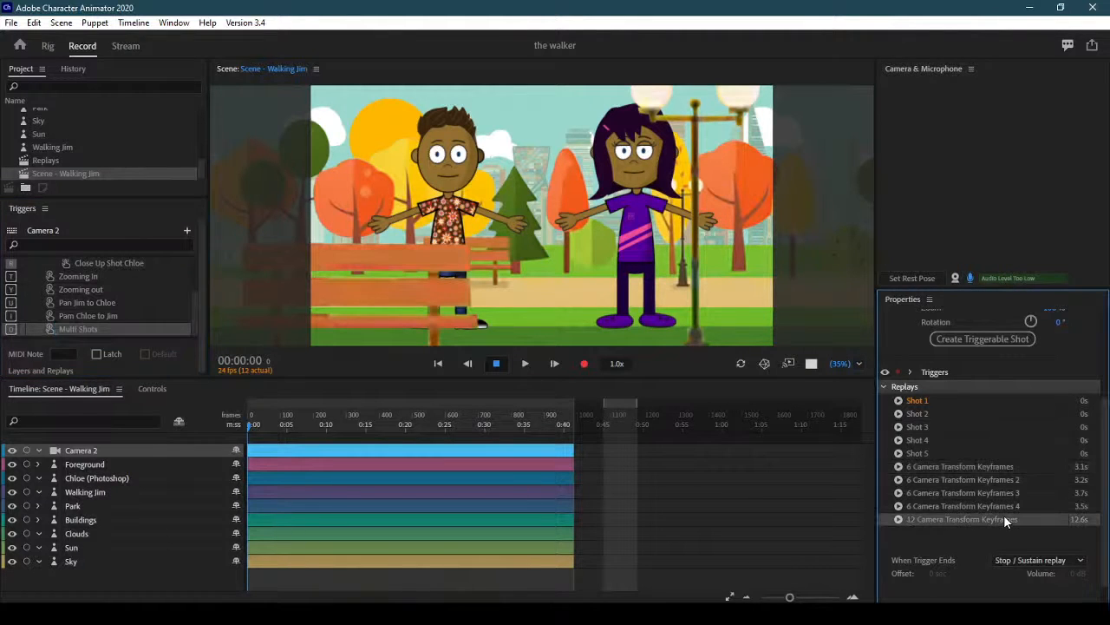
right_click(1002, 515)
click(1041, 523)
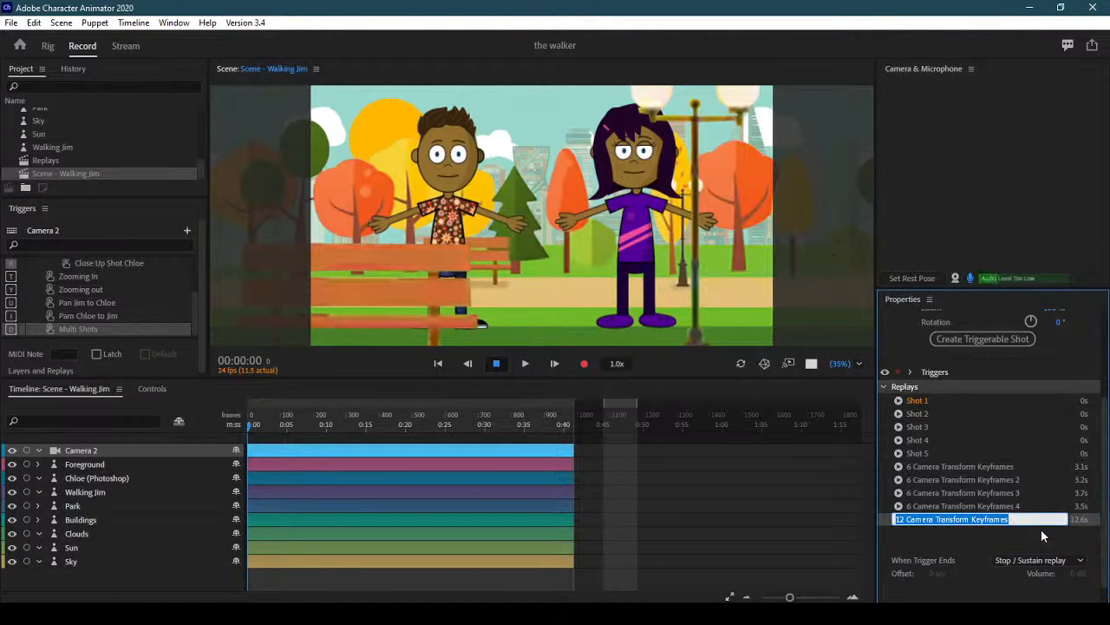
key(ctrl+v)
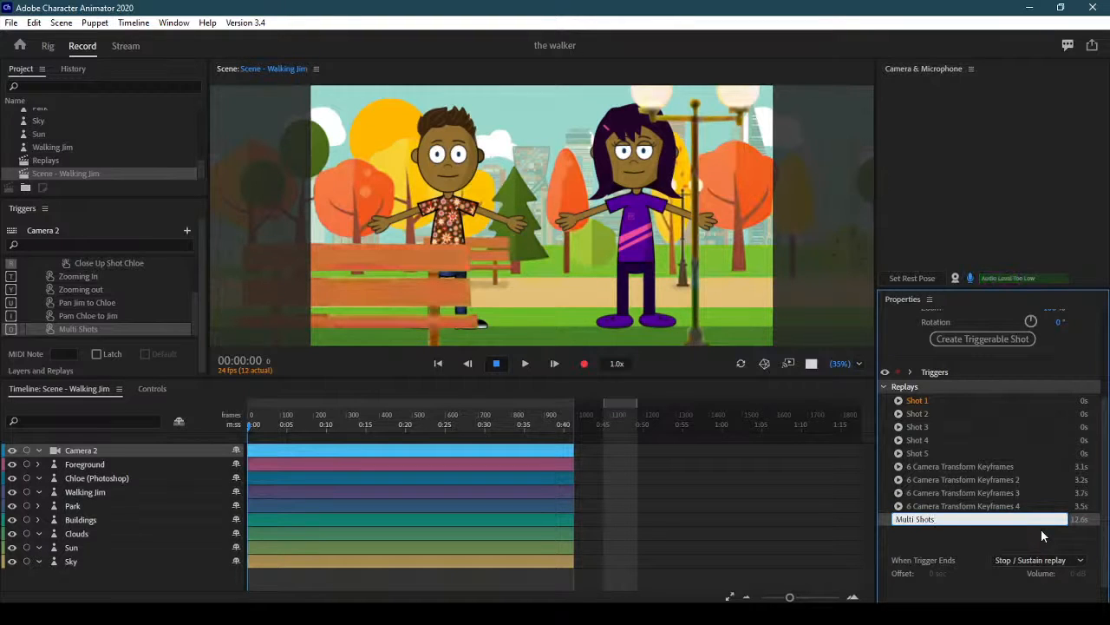
key(Return)
- Copy the name of the "Pam Chloe to Jim" trigger and give it to the 6 Camera Transform Keyframes 4 replay
click(100, 318)
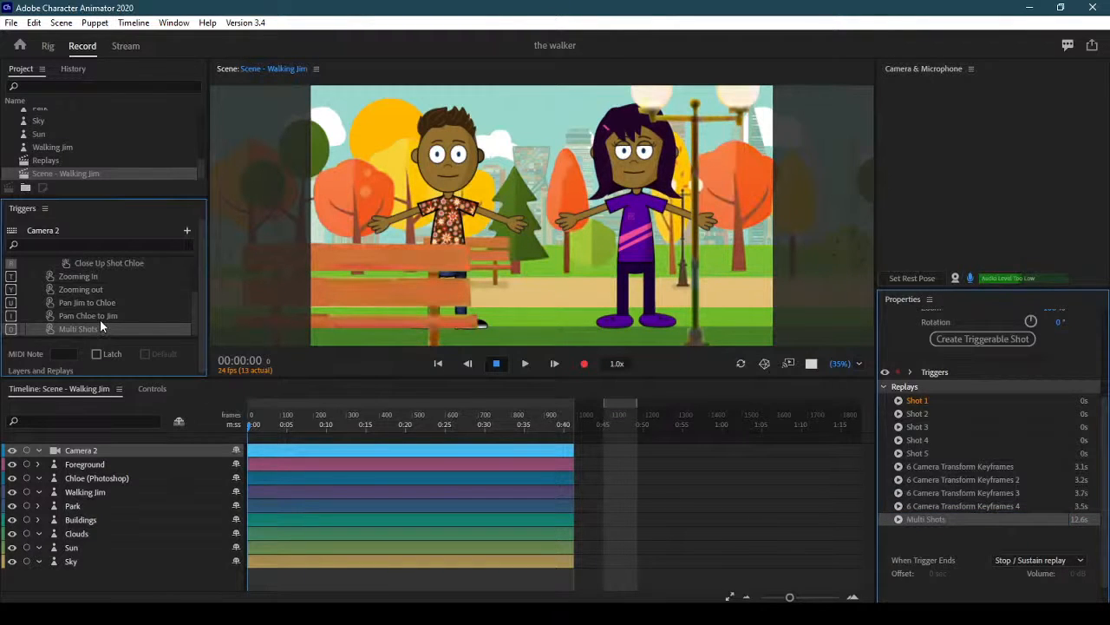
right_click(101, 317)
click(161, 326)
key(ctrl+c)
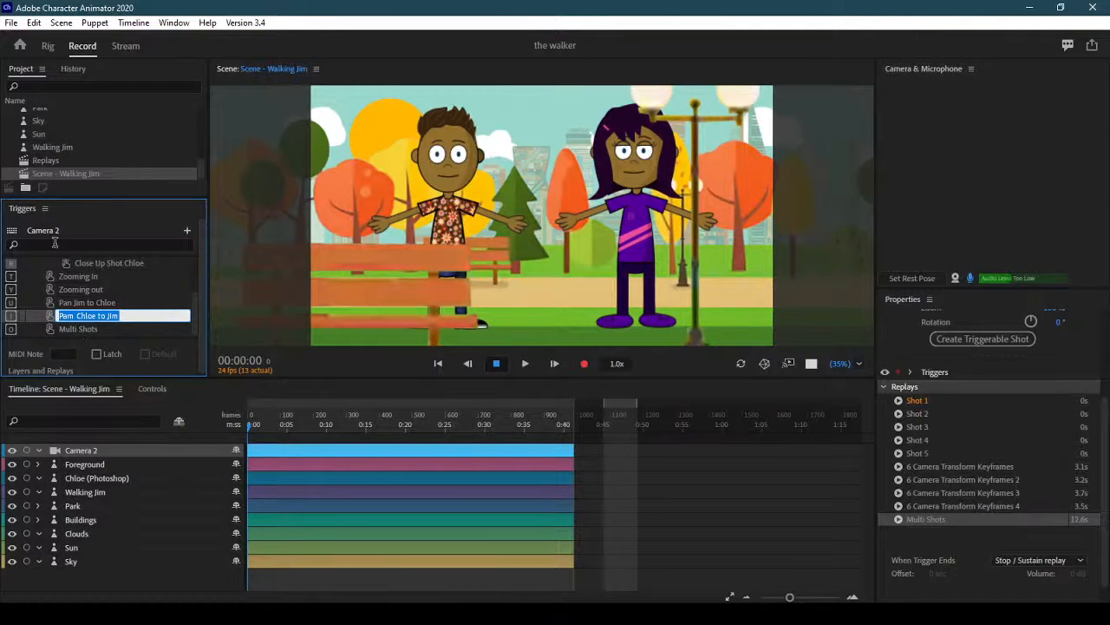
click(983, 505)
right_click(969, 509)
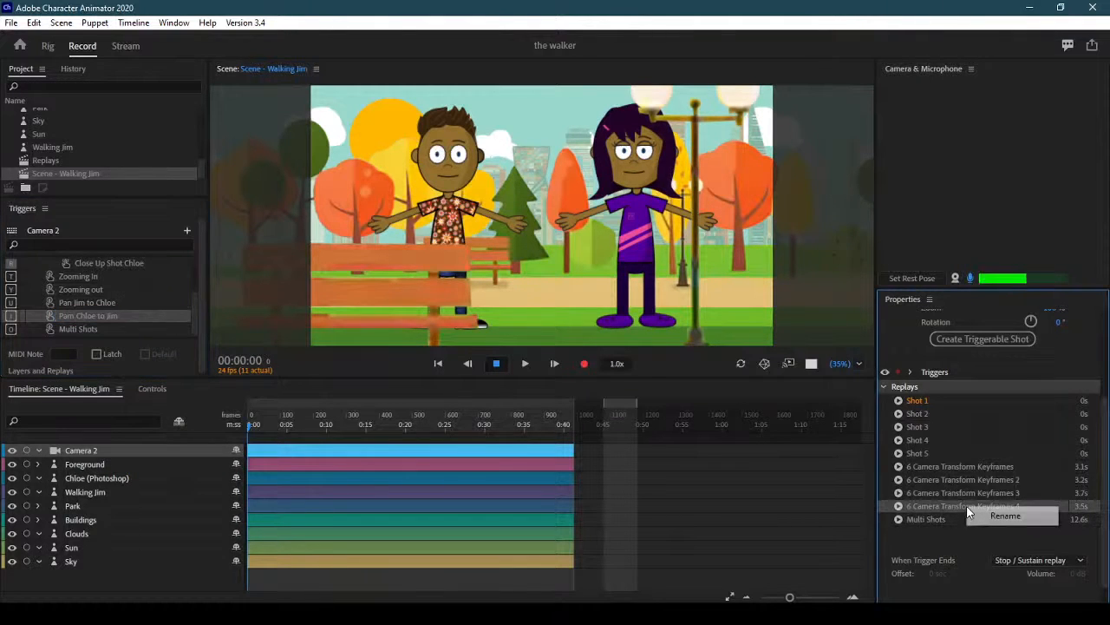
click(993, 515)
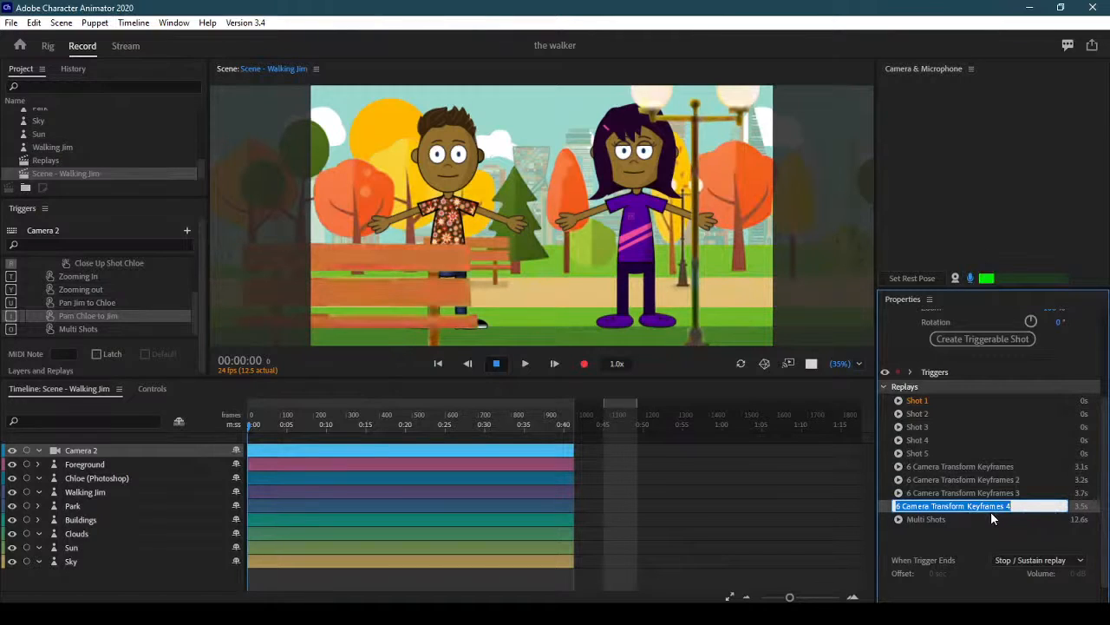
key(ctrl+v)
key(Return)
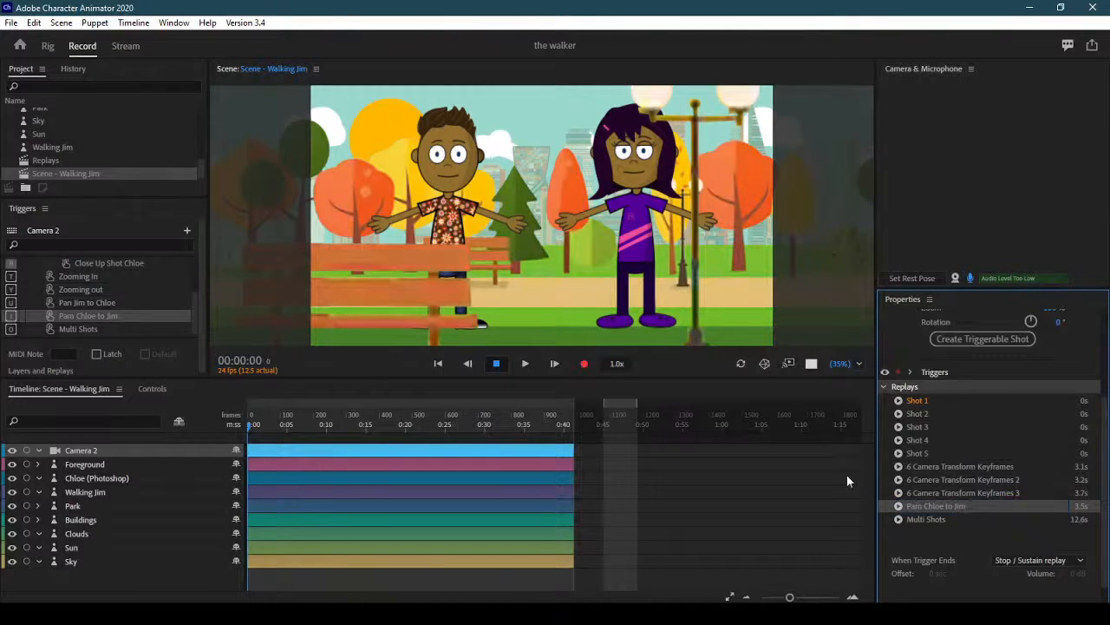
- Copy the name of the "Pan Jim to Chloe" trigger and give it to the 6 Camera Transform Keyframes 3 replay
click(108, 303)
right_click(107, 303)
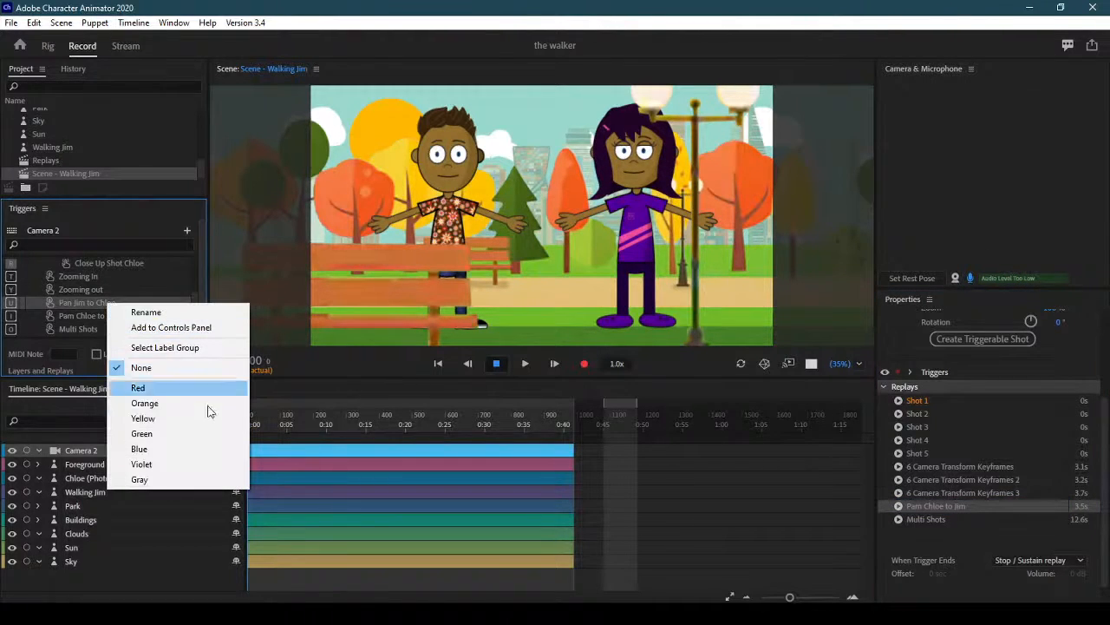
click(170, 316)
key(ctrl+c)
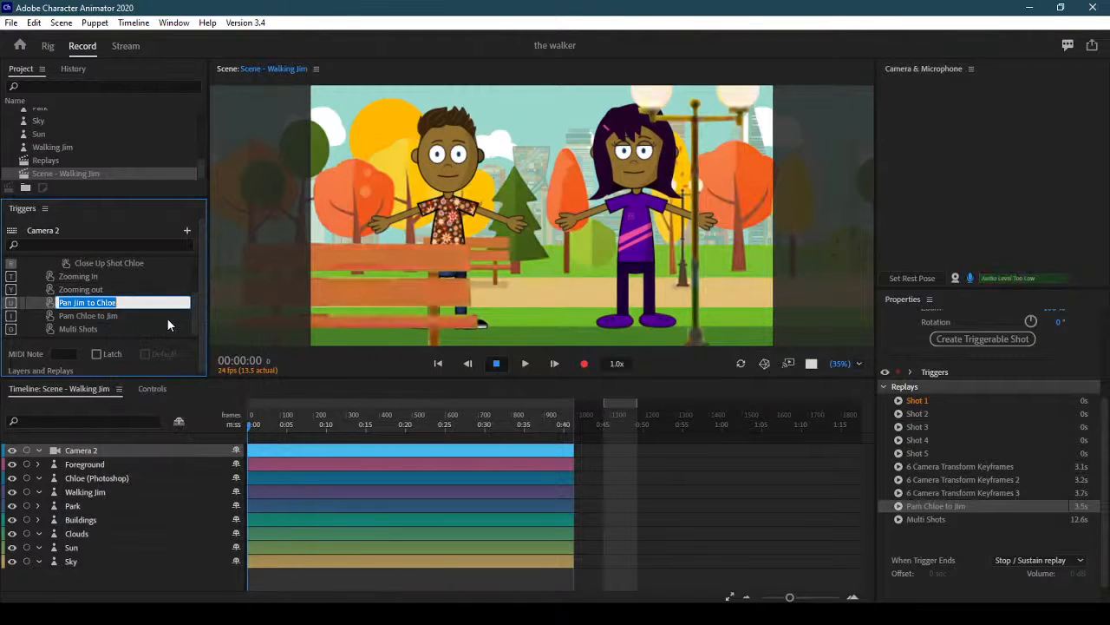
click(975, 492)
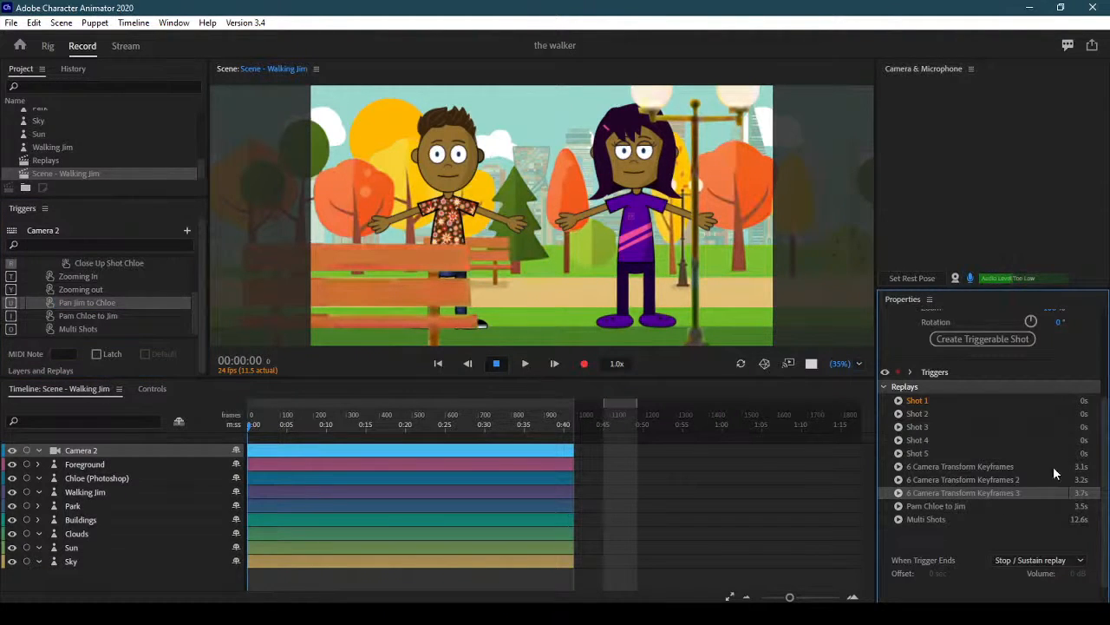
right_click(950, 491)
click(983, 501)
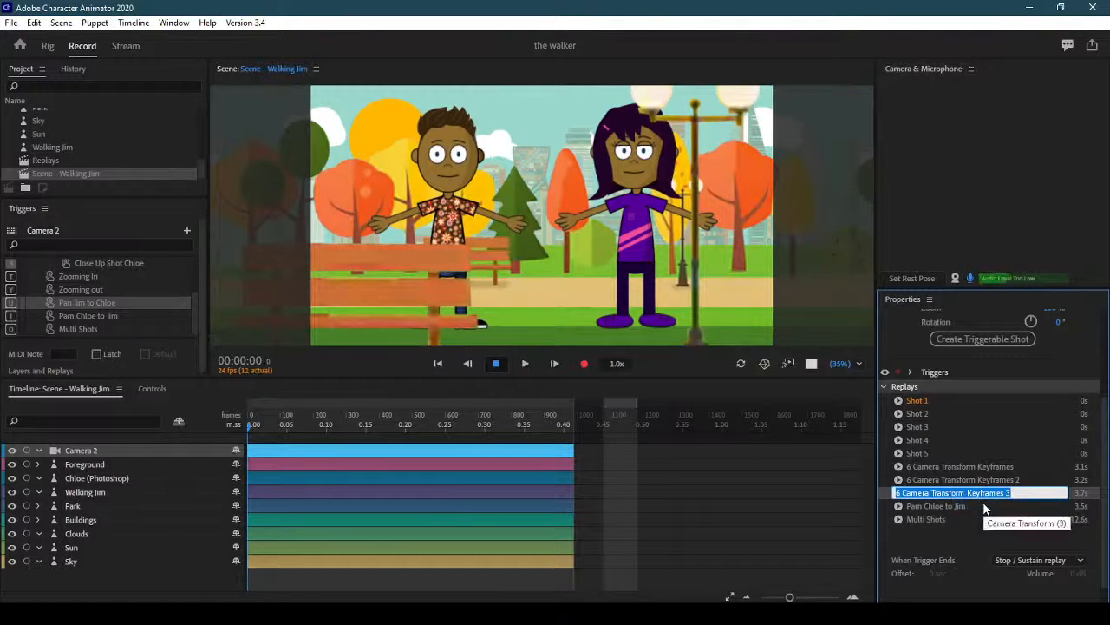
key(ctrl+v)
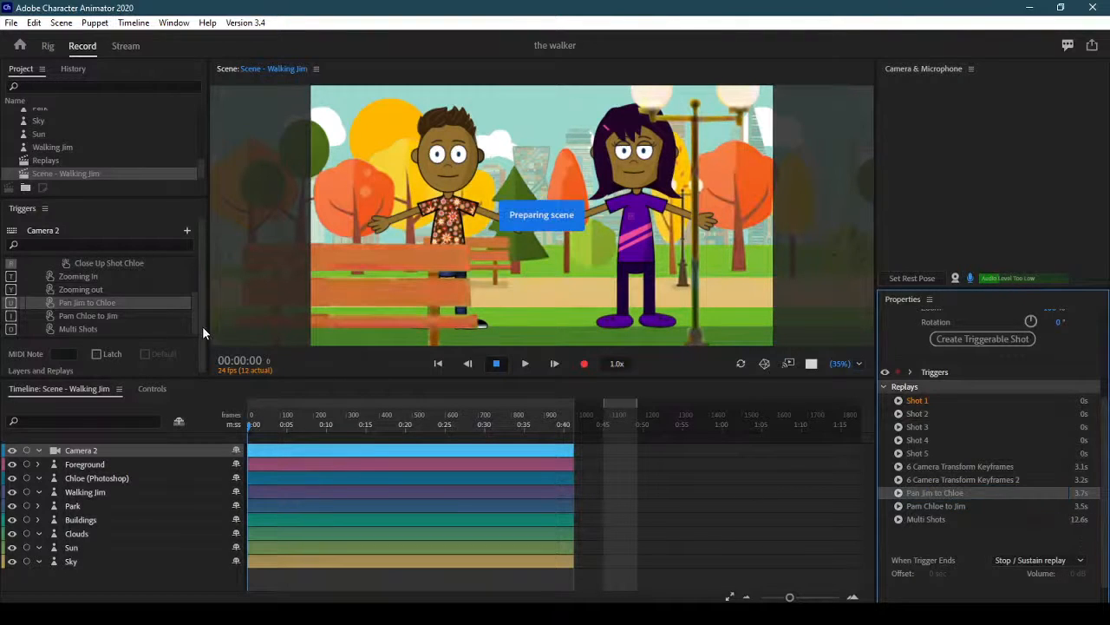
- Copy the name of the "Zooming out" trigger and give it to the 6 Camera Transform Keyframes 2 replay
click(90, 290)
right_click(90, 289)
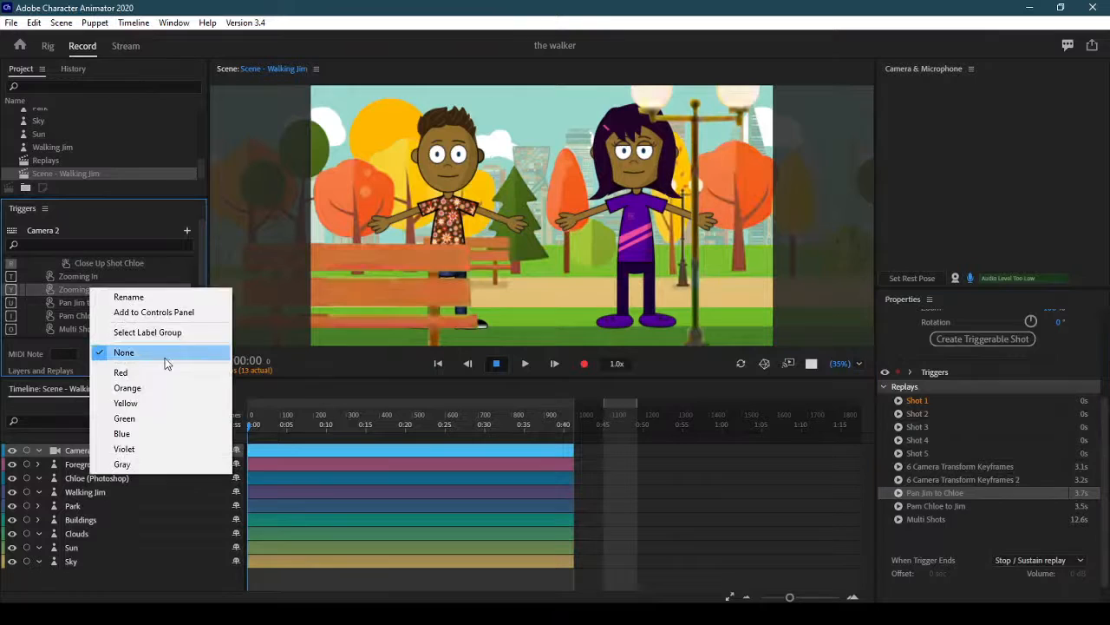
click(138, 295)
key(ctrl+c)
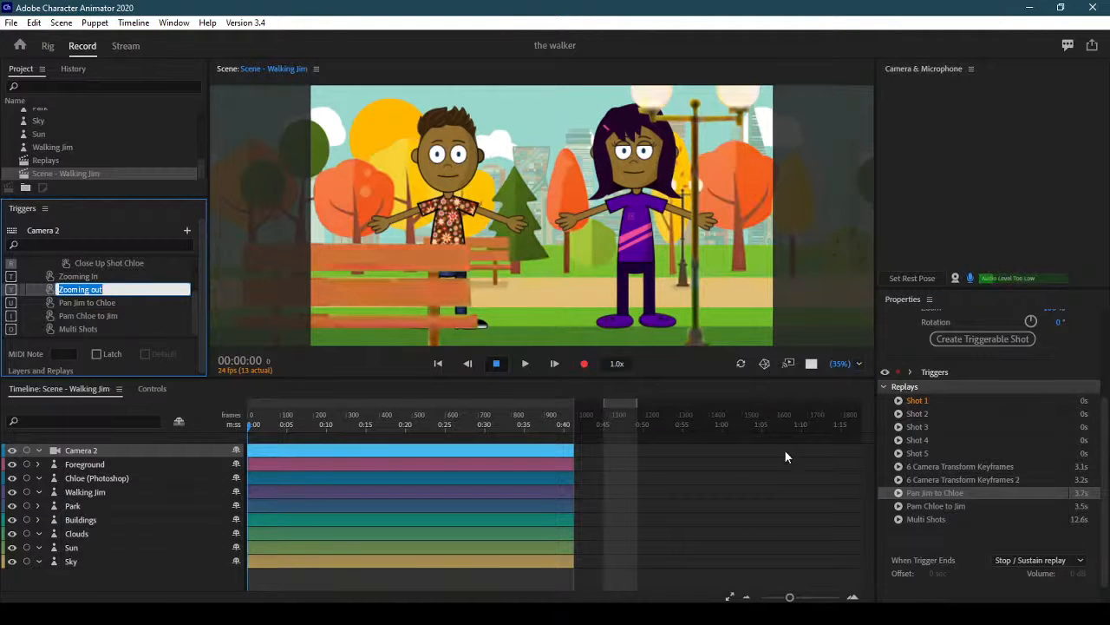
click(956, 481)
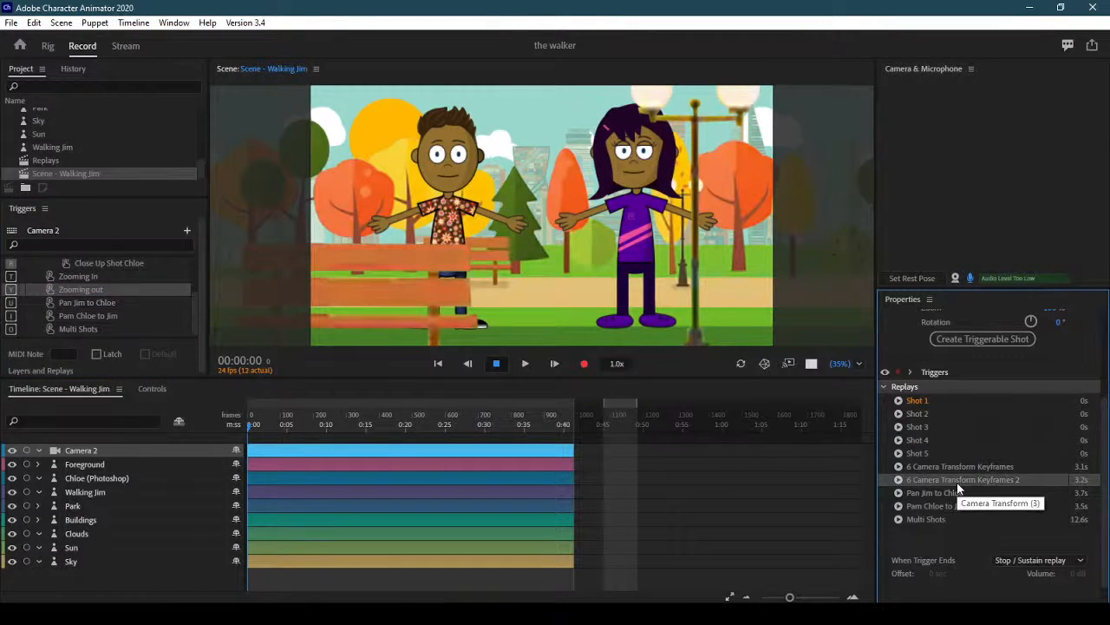
right_click(958, 488)
click(987, 494)
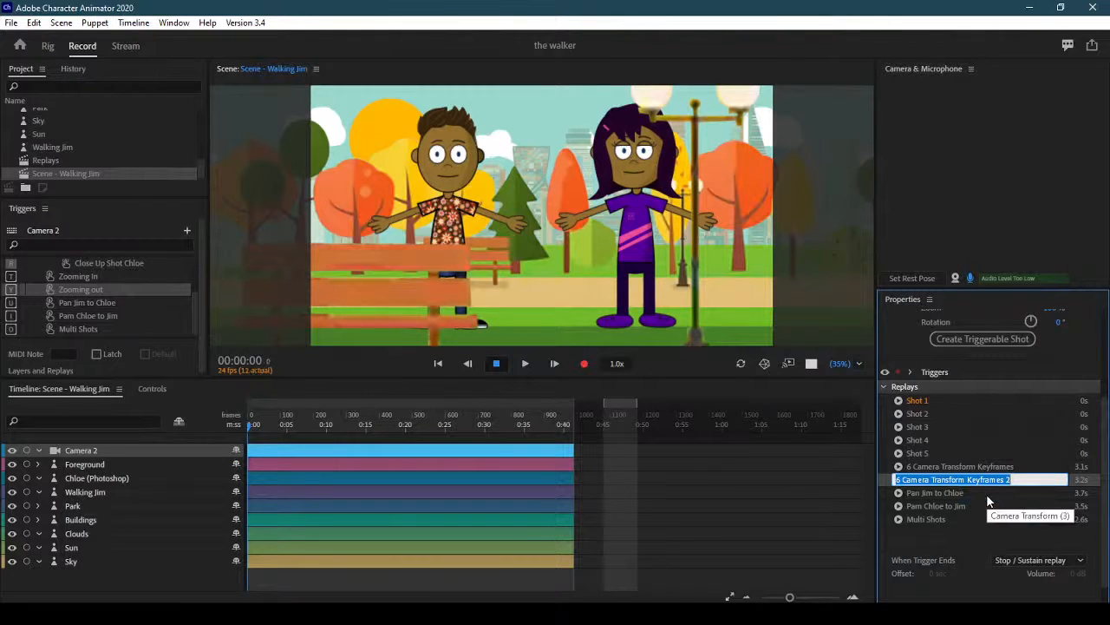
key(ctrl+v)
key(Return)
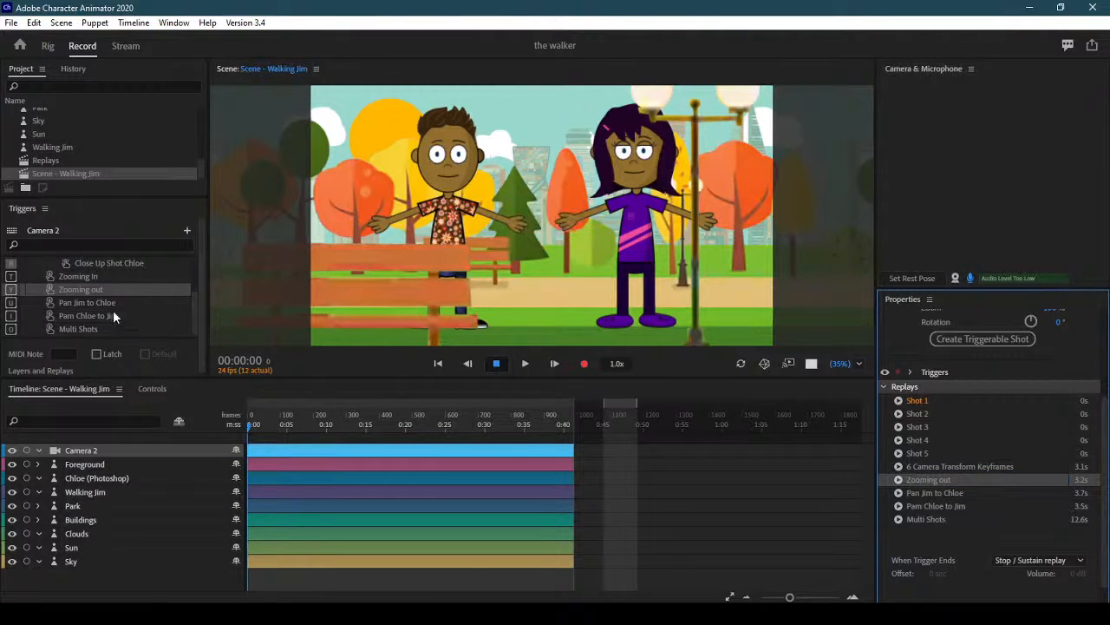
- Copy the name of the "Zooming In" trigger and give it to the remaining 6 Camera Transform Keyframes replay
click(91, 275)
right_click(91, 275)
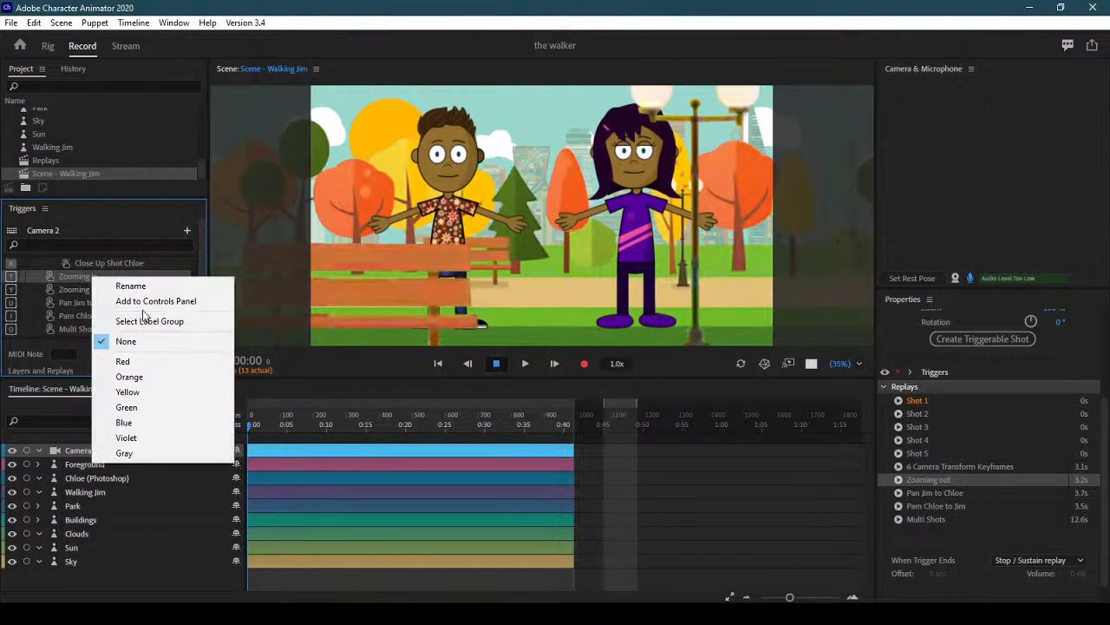
click(121, 288)
key(ctrl+c)
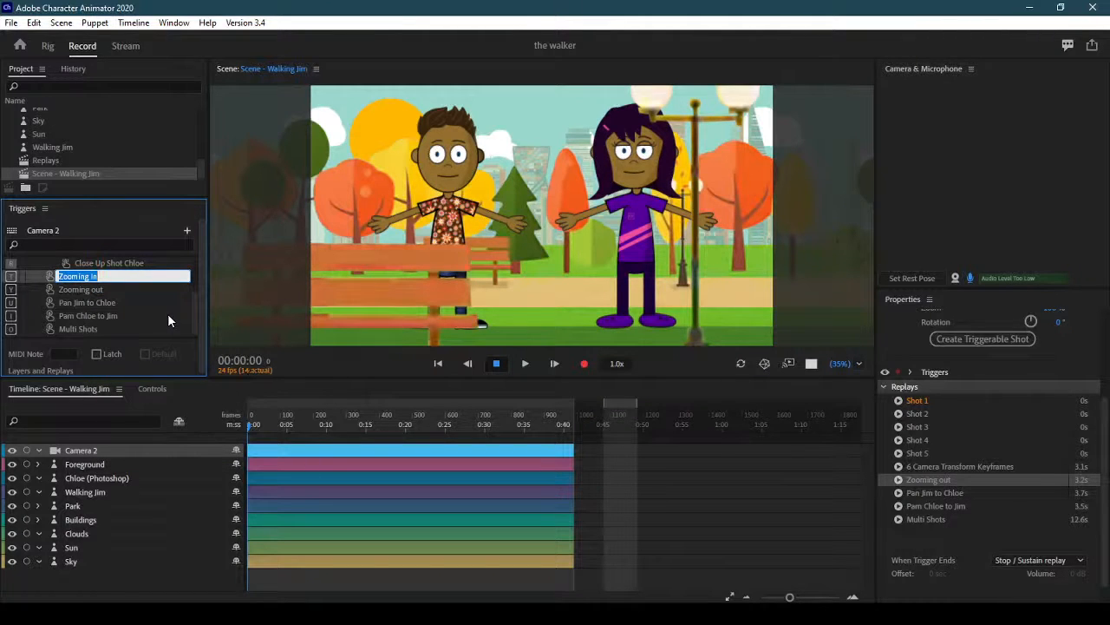
click(972, 466)
right_click(972, 466)
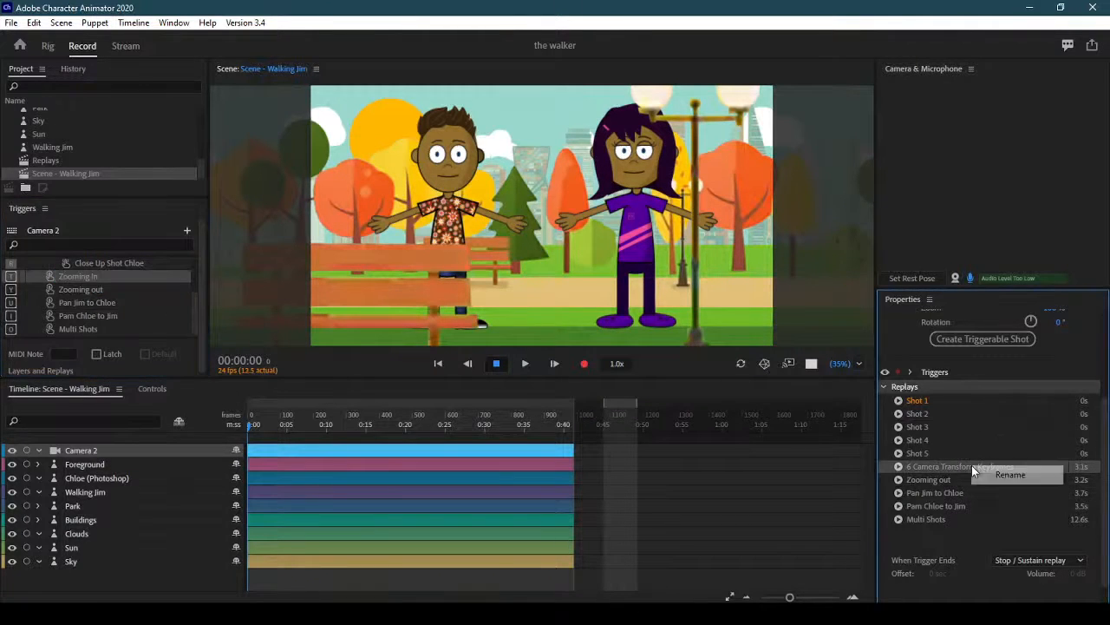
click(993, 473)
key(ctrl+v)
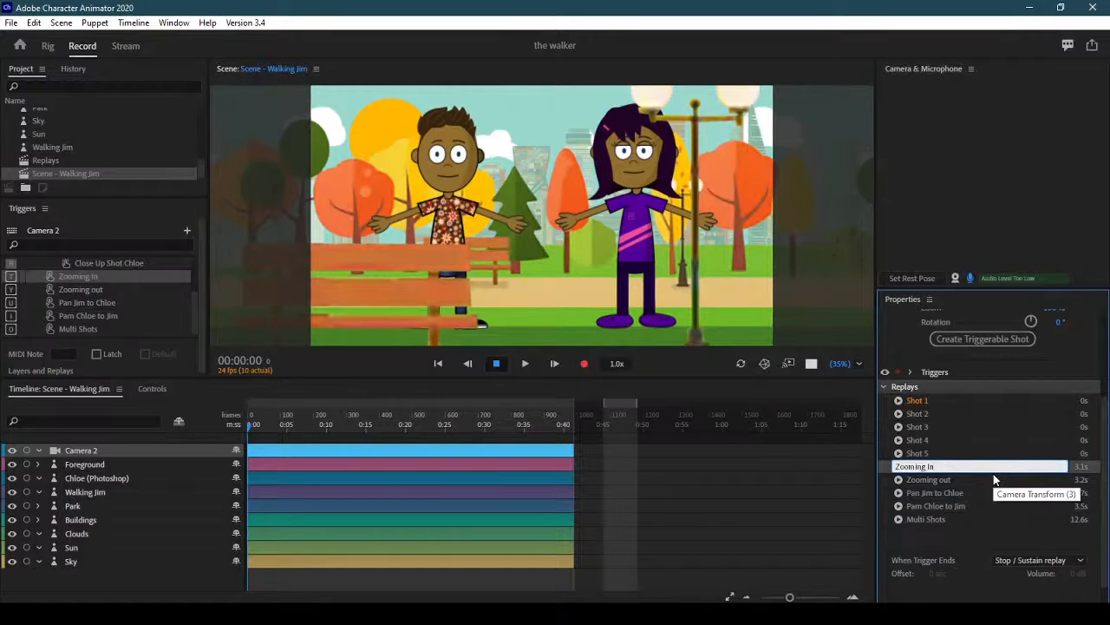
key(Return)
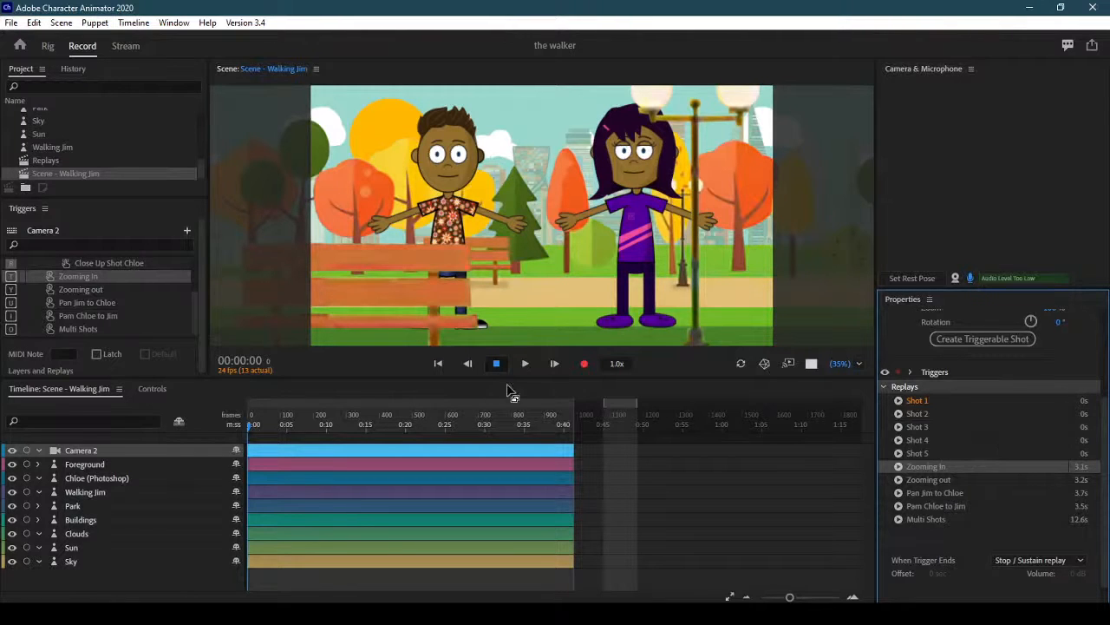
click(194, 303)
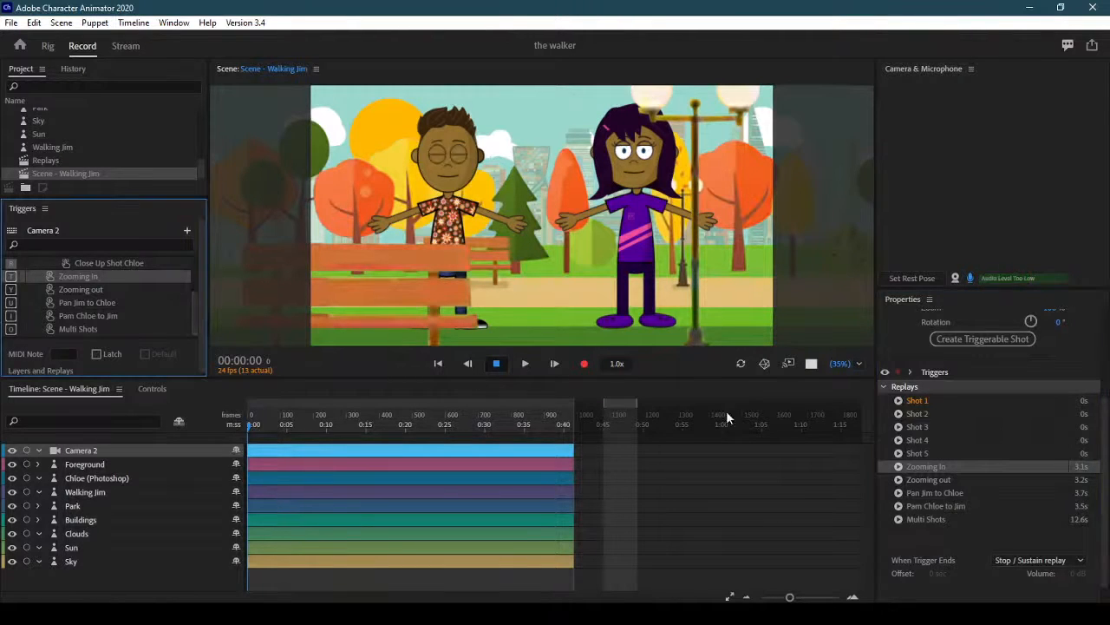
click(899, 401)
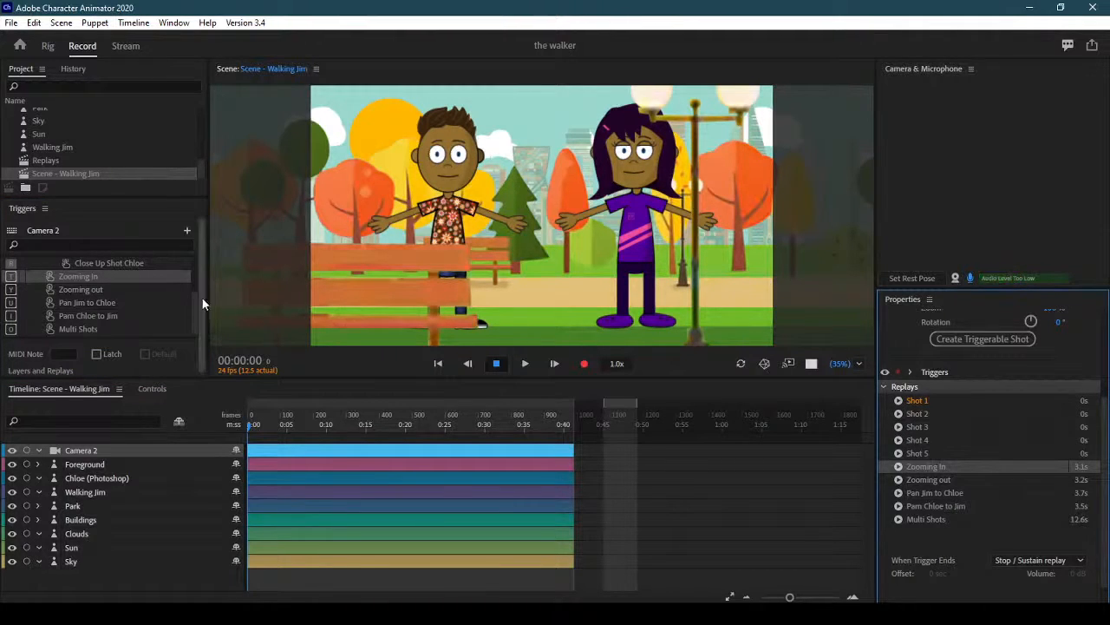
mouse_move(193, 306)
mouse_down()
mouse_move(197, 293)
mouse_move(198, 307)
mouse_up()
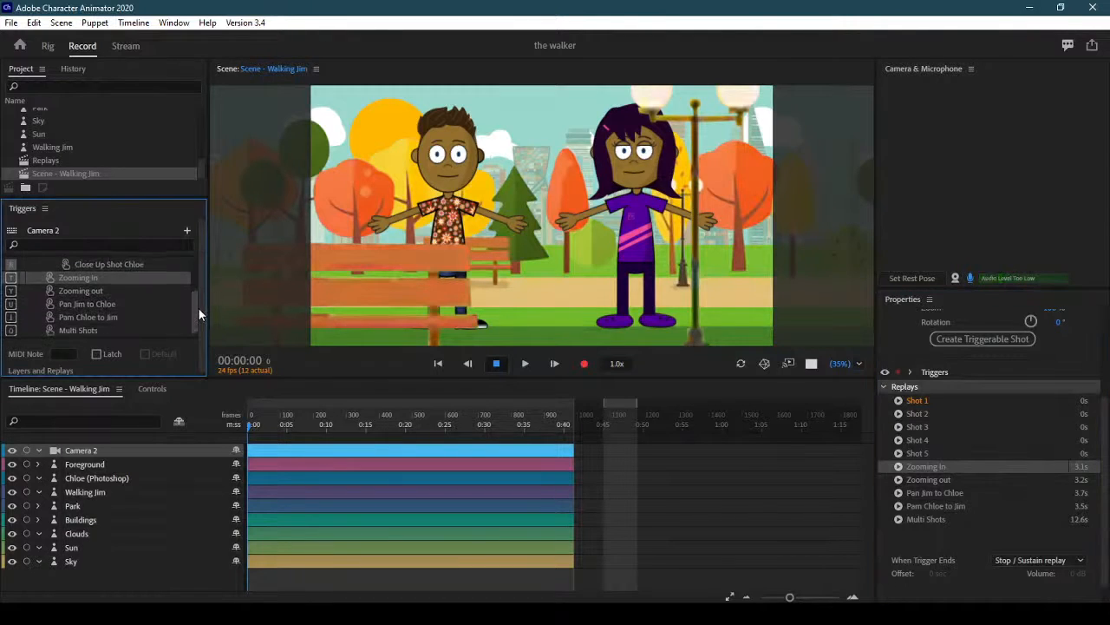
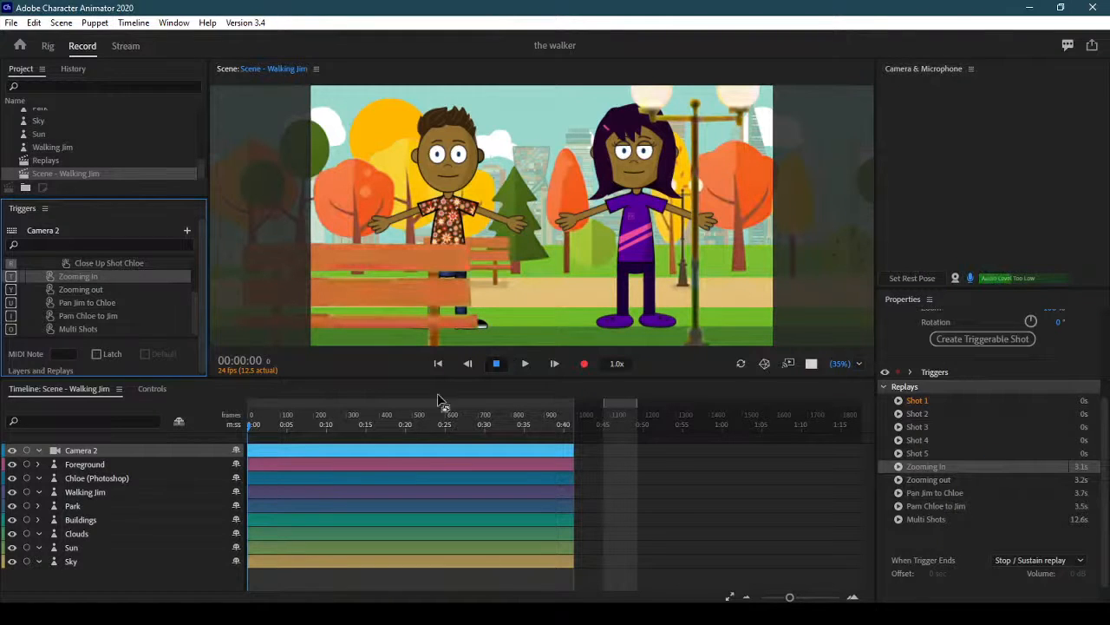
- Place the playhead at the start of the timeline and arm the Triggers behavior of Camera 2 for recording
drag(287, 424, 237, 429)
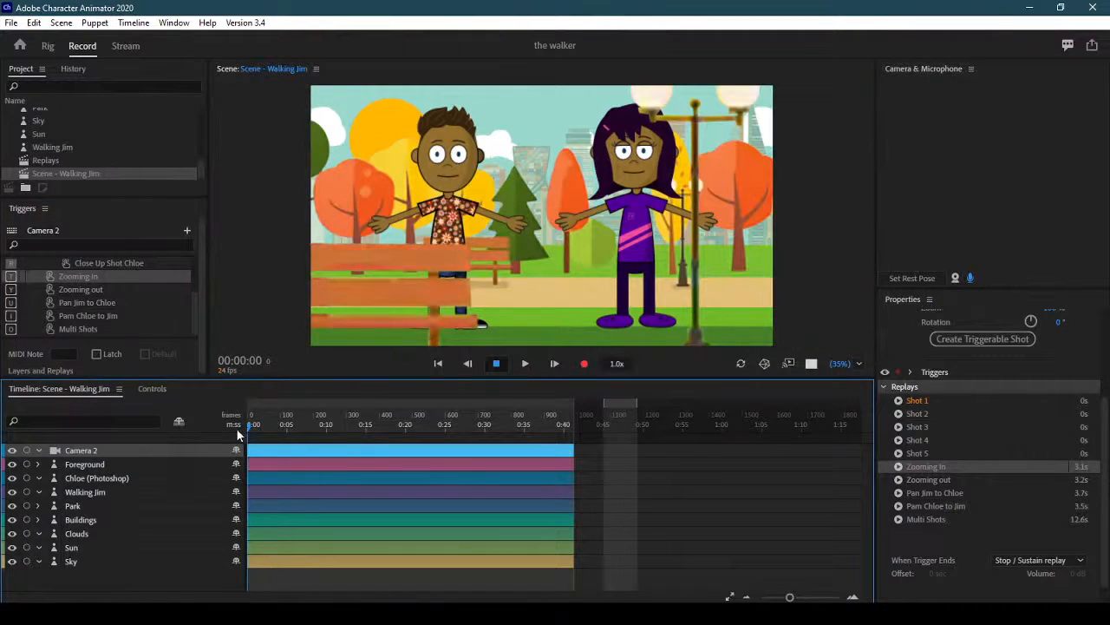
click(26, 450)
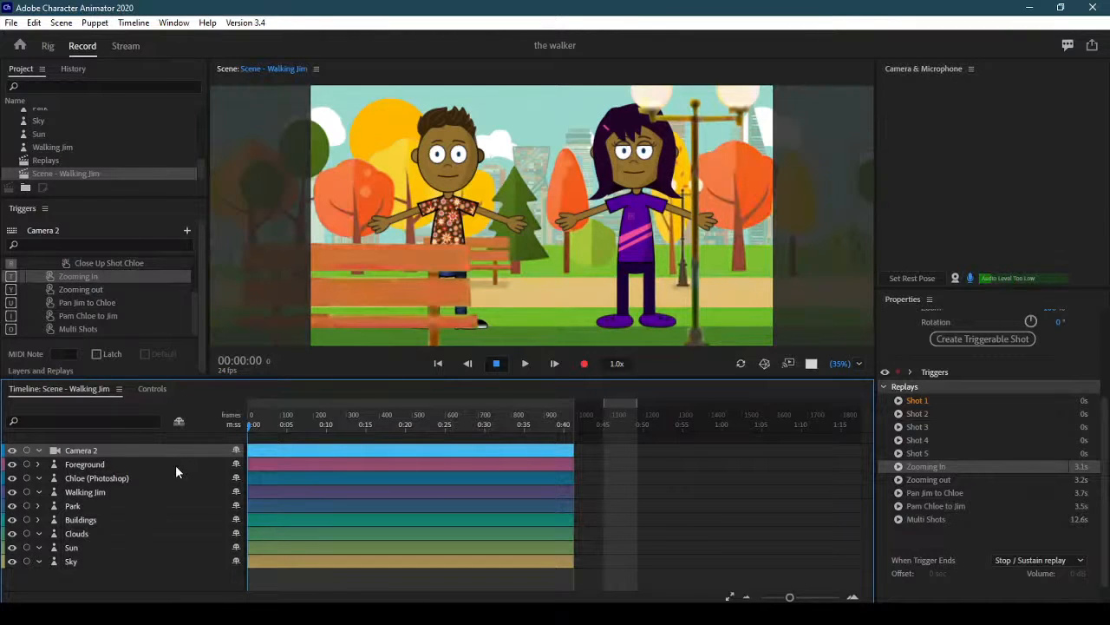
click(899, 403)
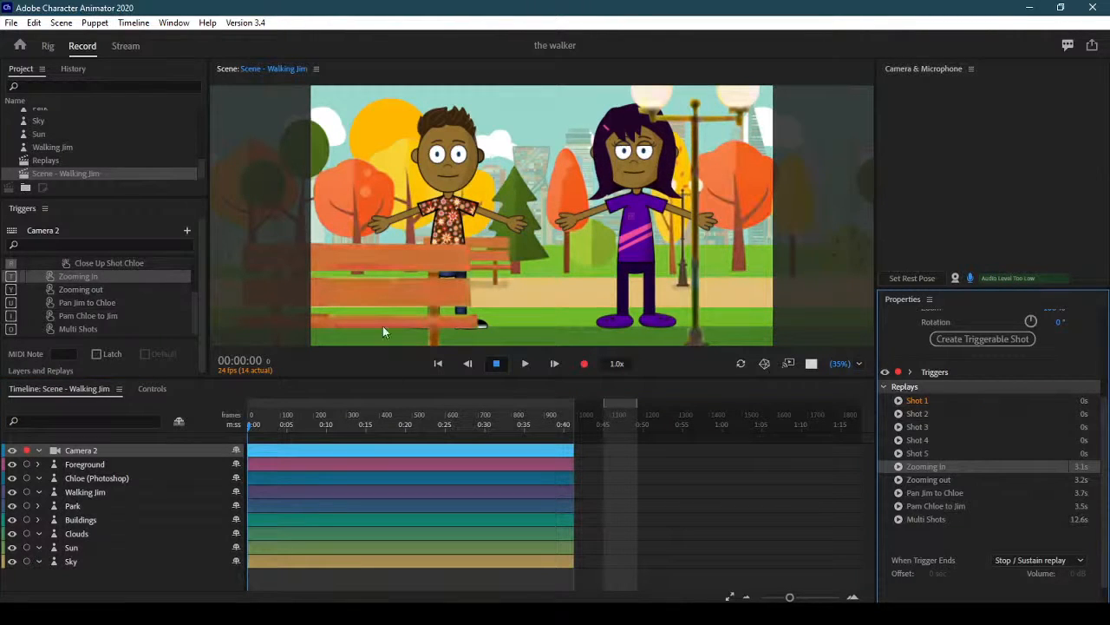
- Preview the Zooming In trigger and keep its replay's When Trigger Ends option on Stop / Sustain replay
key(t)
scroll(1075, 520, down, 1)
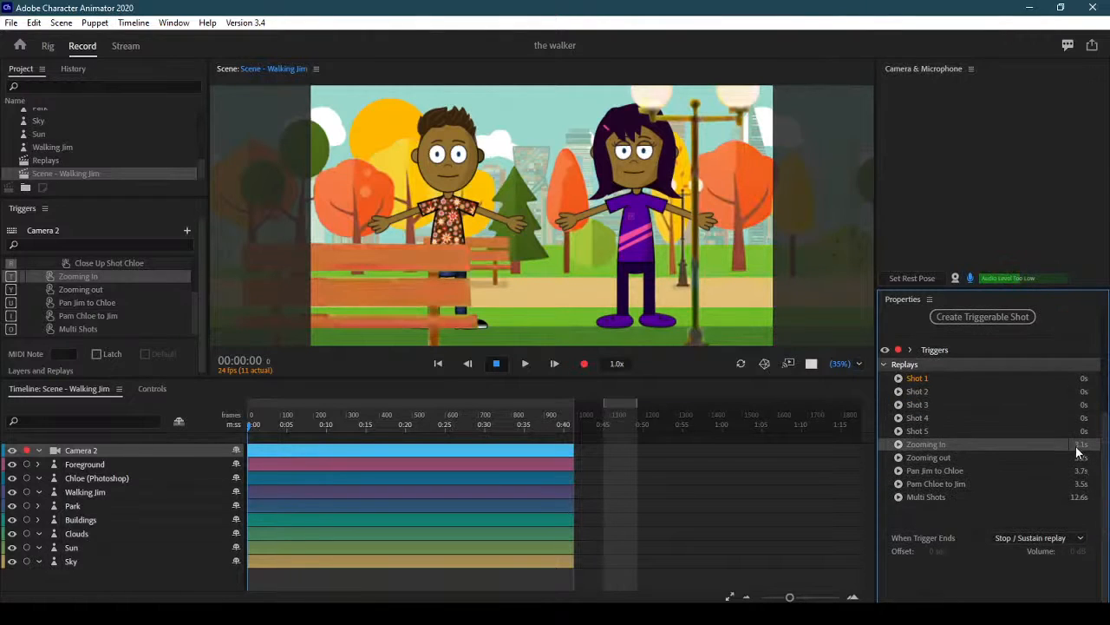
click(1035, 536)
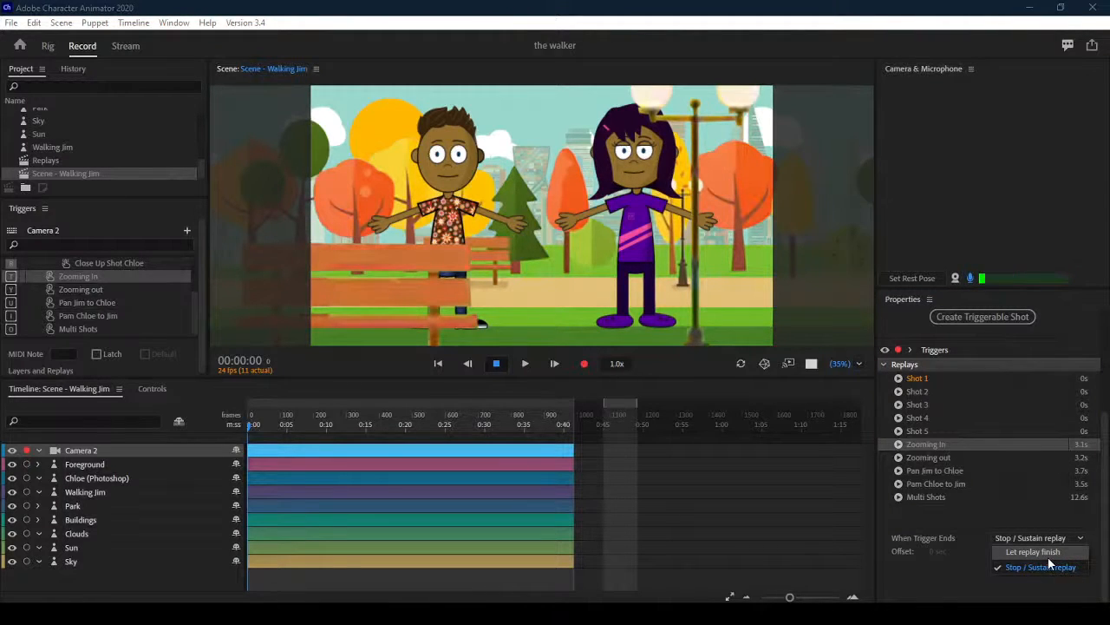
click(1048, 561)
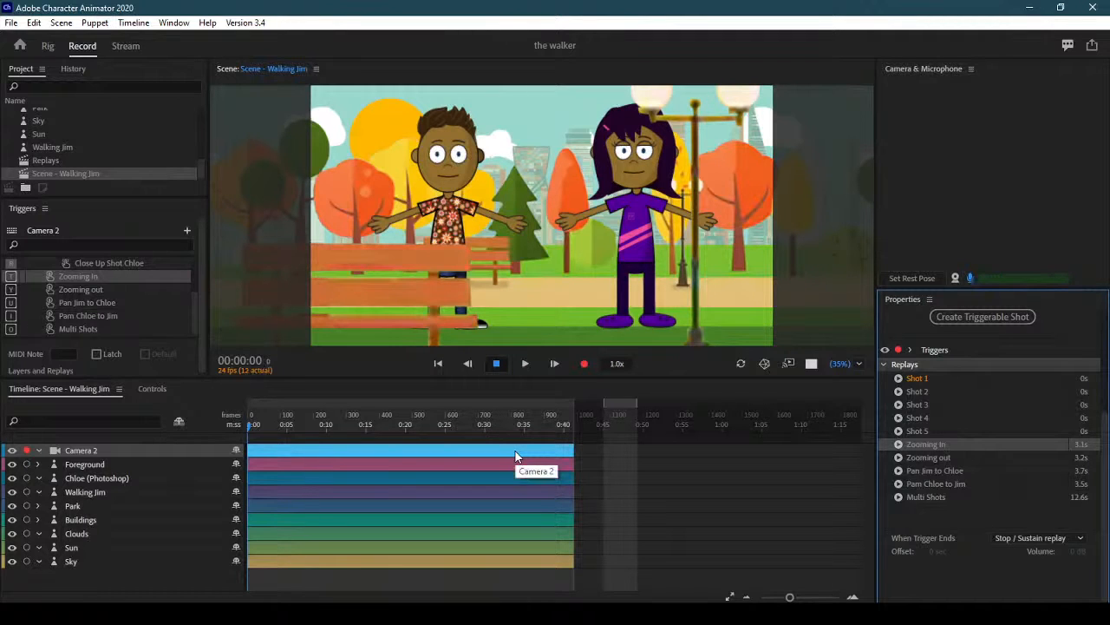
- Fire the Zooming In trigger repeatedly from the start of the timeline to test the camera move
click(248, 426)
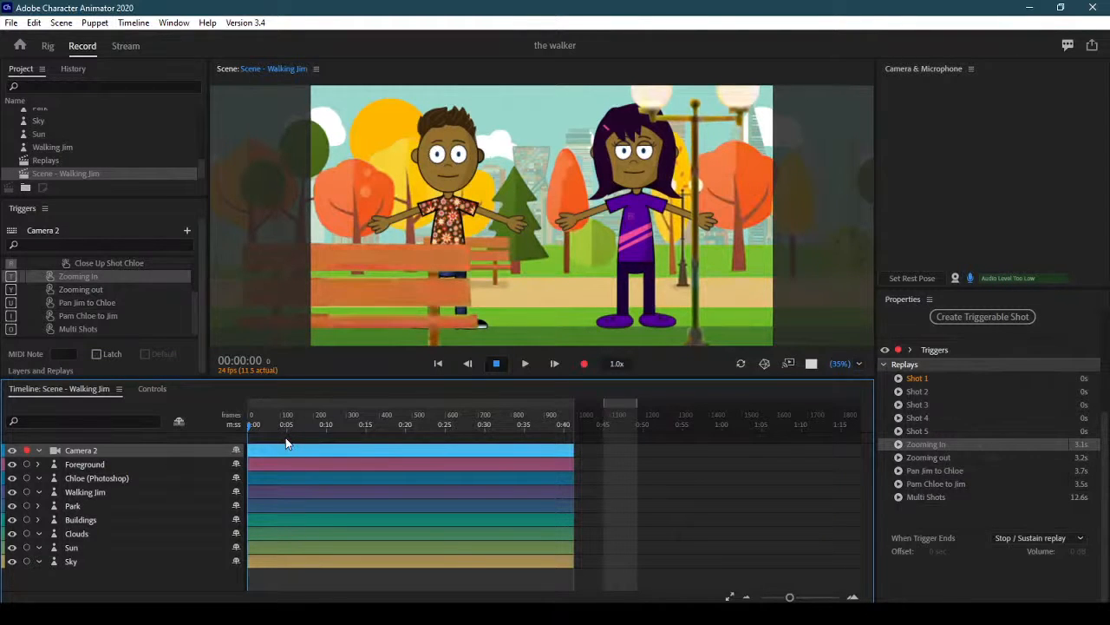
key(t)
key(t)
key(t)
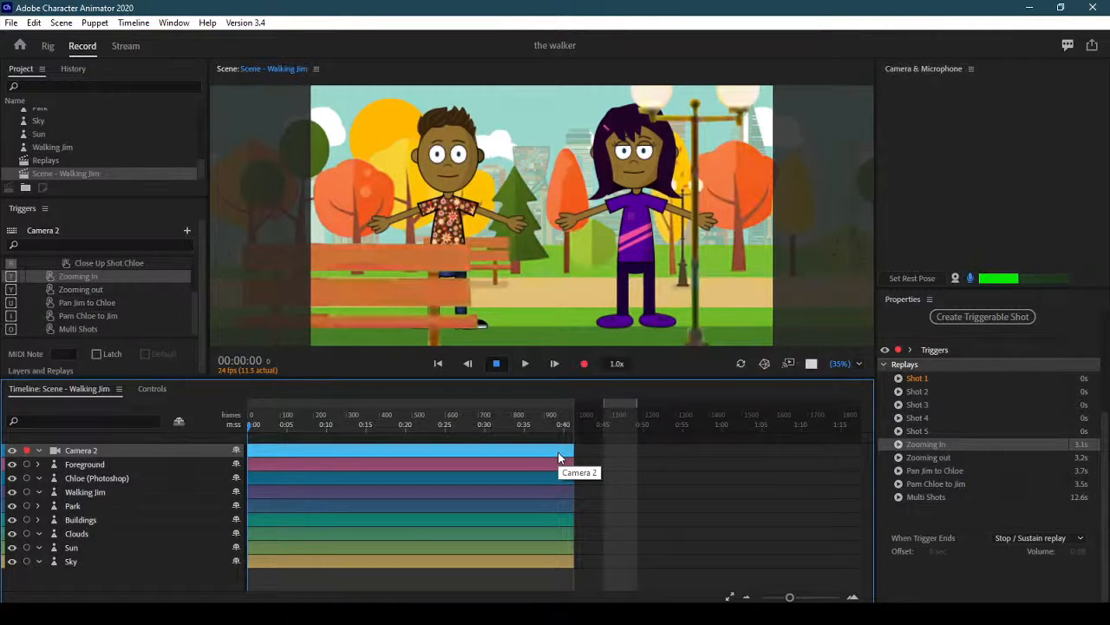
- Fire the Zooming In trigger and try its replay with When Trigger Ends set to Let replay finish
key(t)
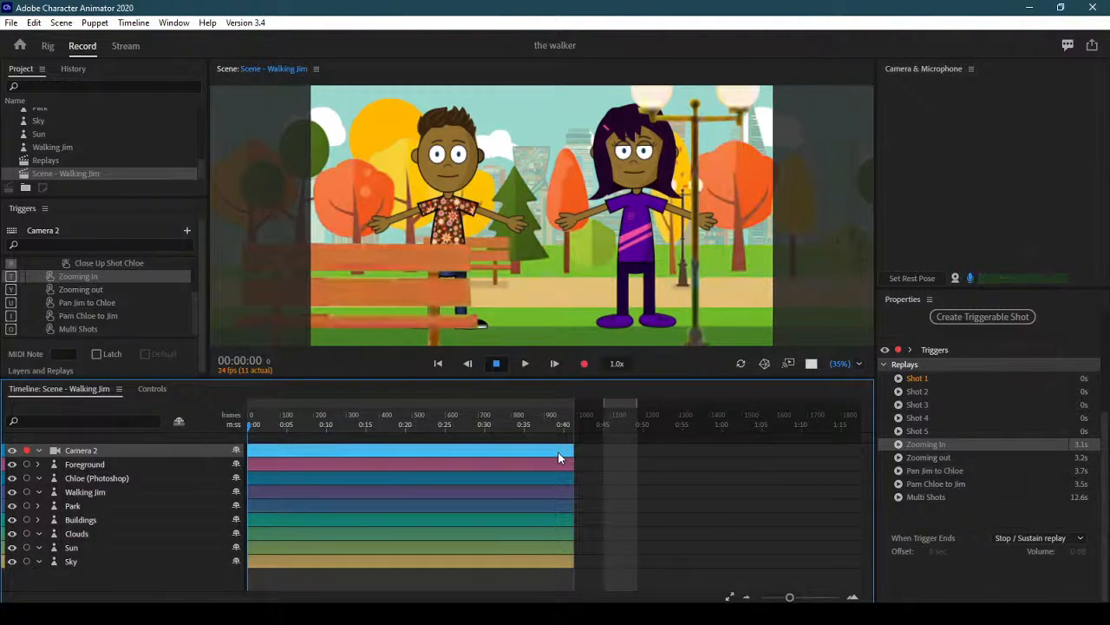
key(t)
click(1029, 536)
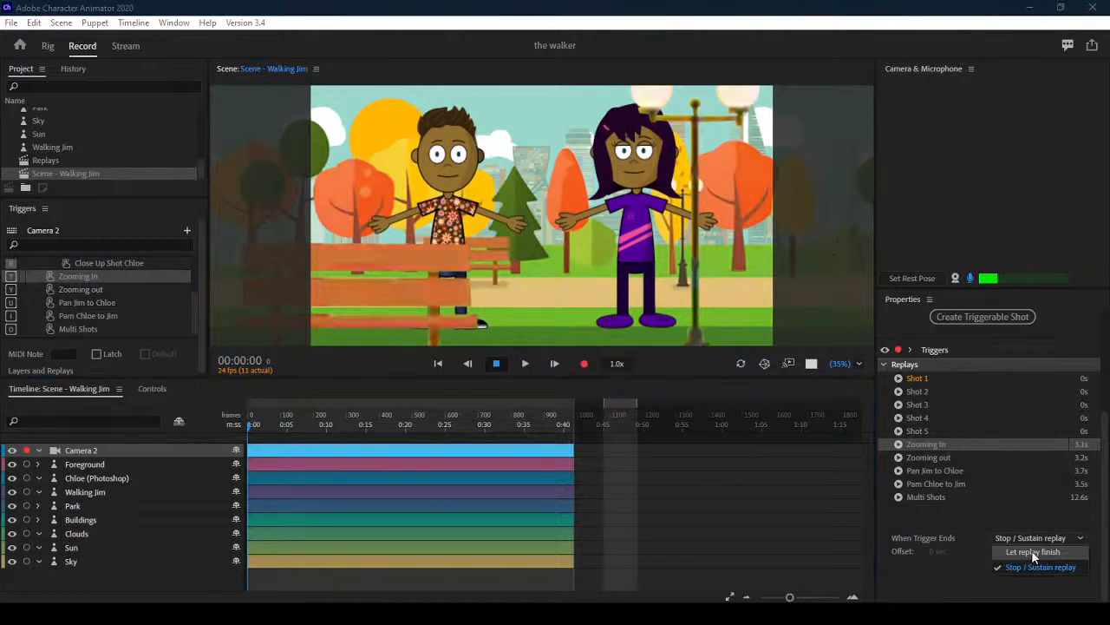
click(1031, 550)
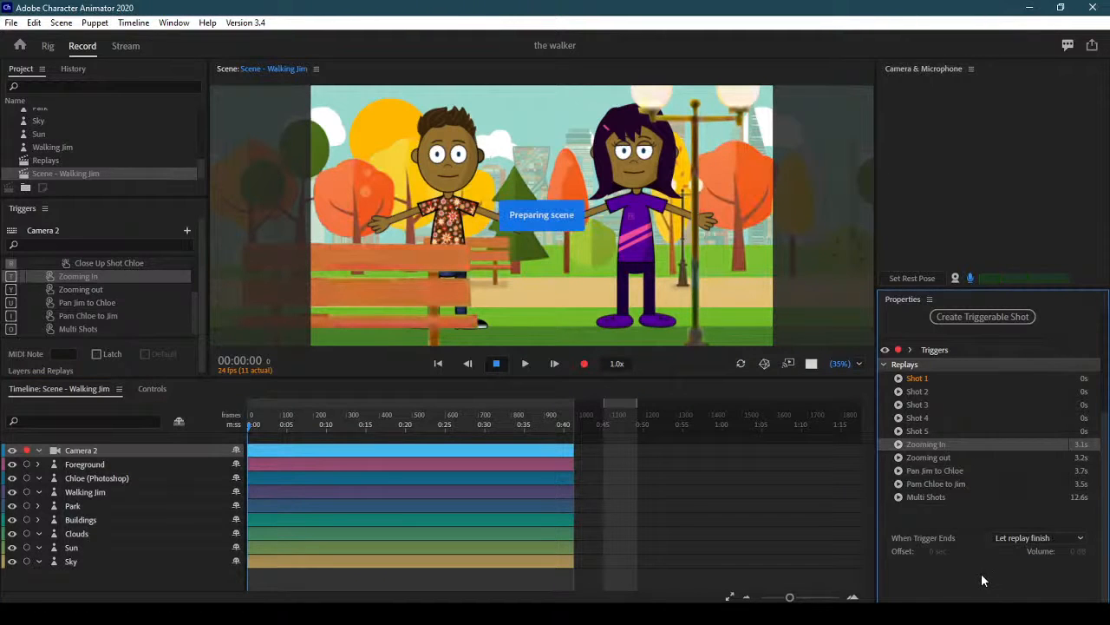
key(t)
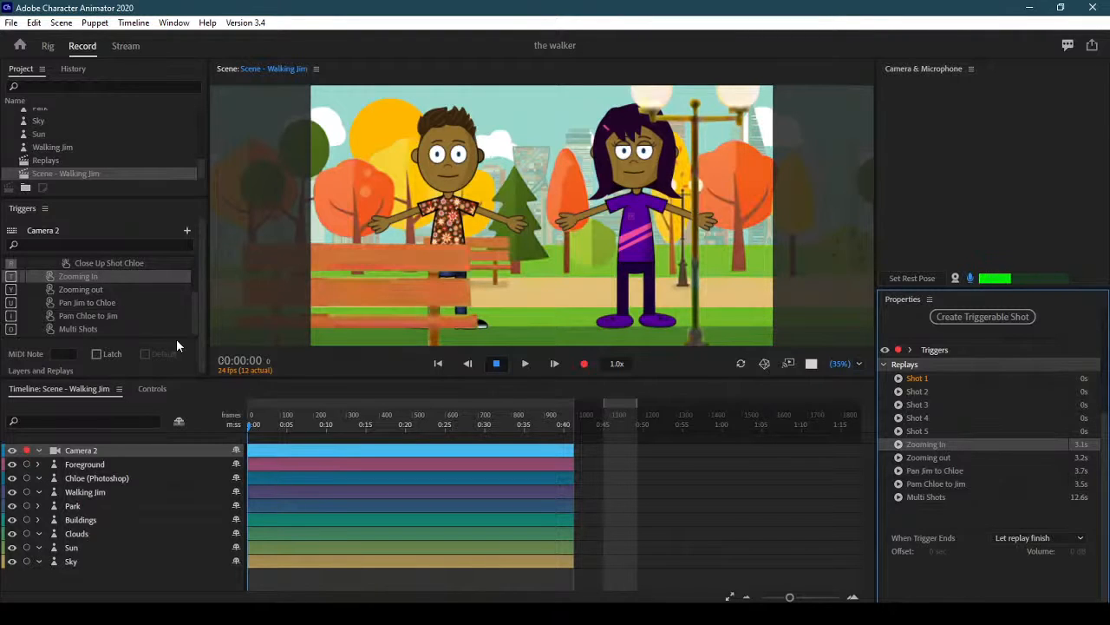
- Turn on Latch for the Zooming In trigger and fire it to test the latched camera move
click(96, 355)
click(97, 356)
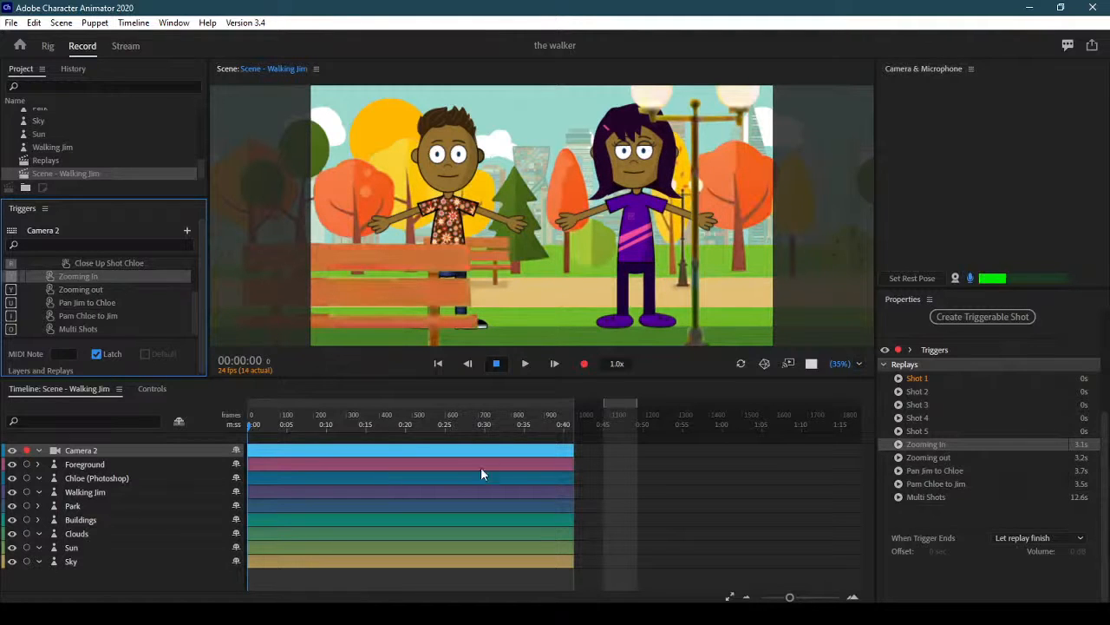
key(t)
key(t)
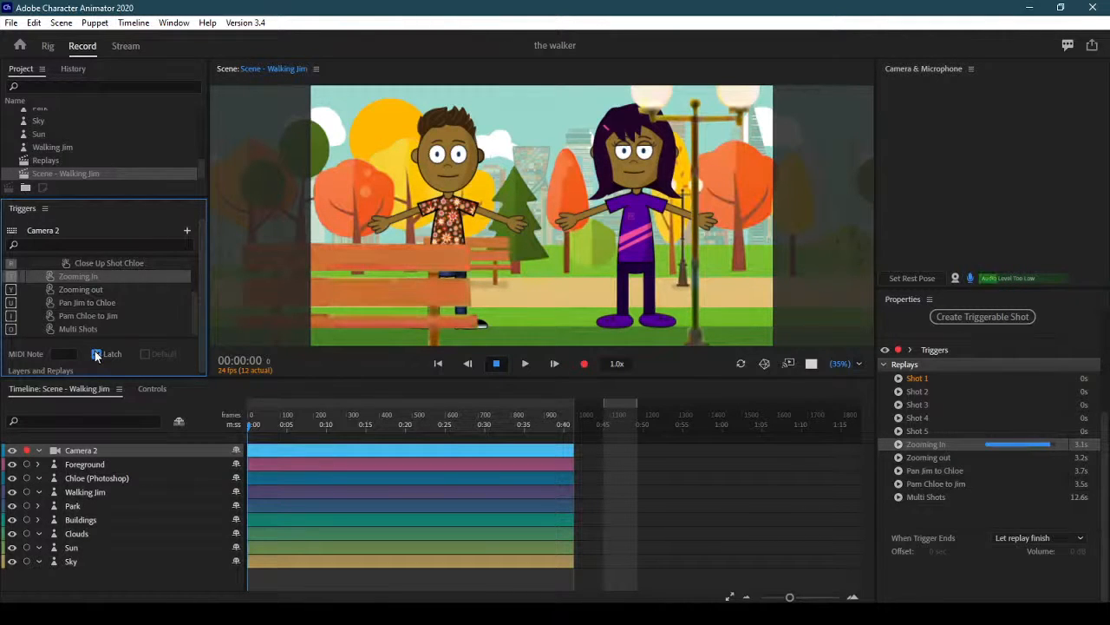
click(104, 289)
click(103, 279)
click(96, 354)
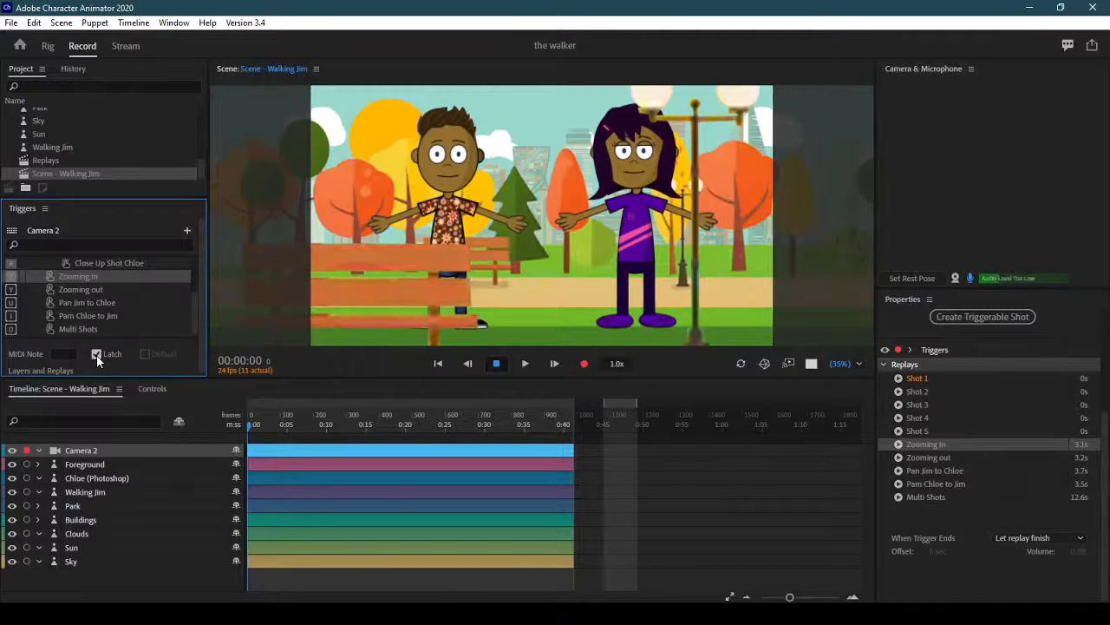
- Set the Zooming In replay's When Trigger Ends option to Stop / Sustain replay and fire the trigger
click(1057, 541)
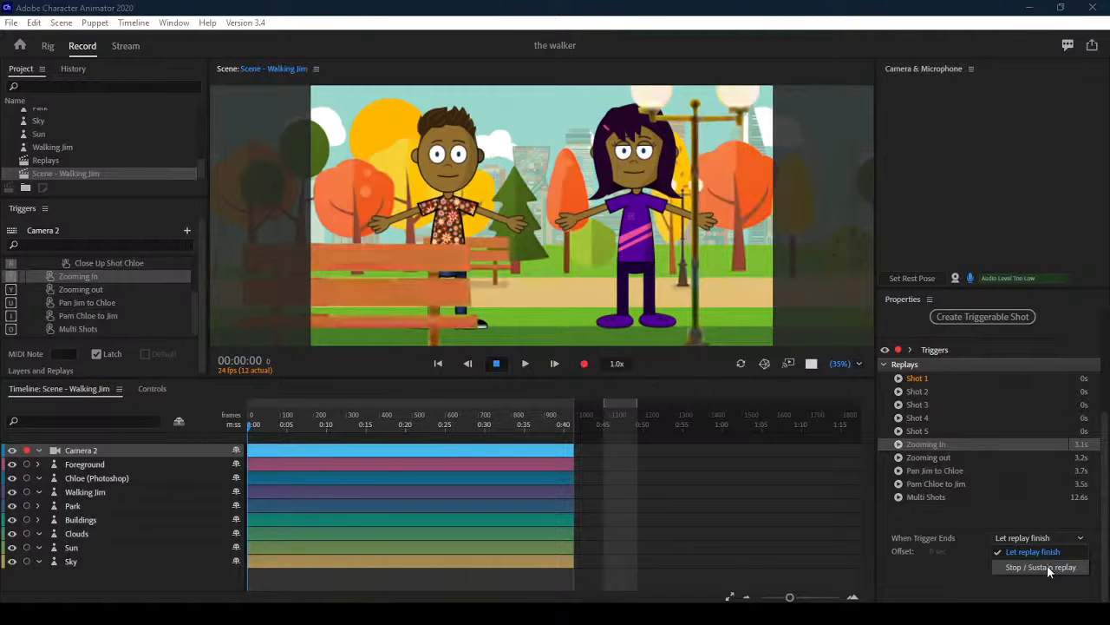
key(Escape)
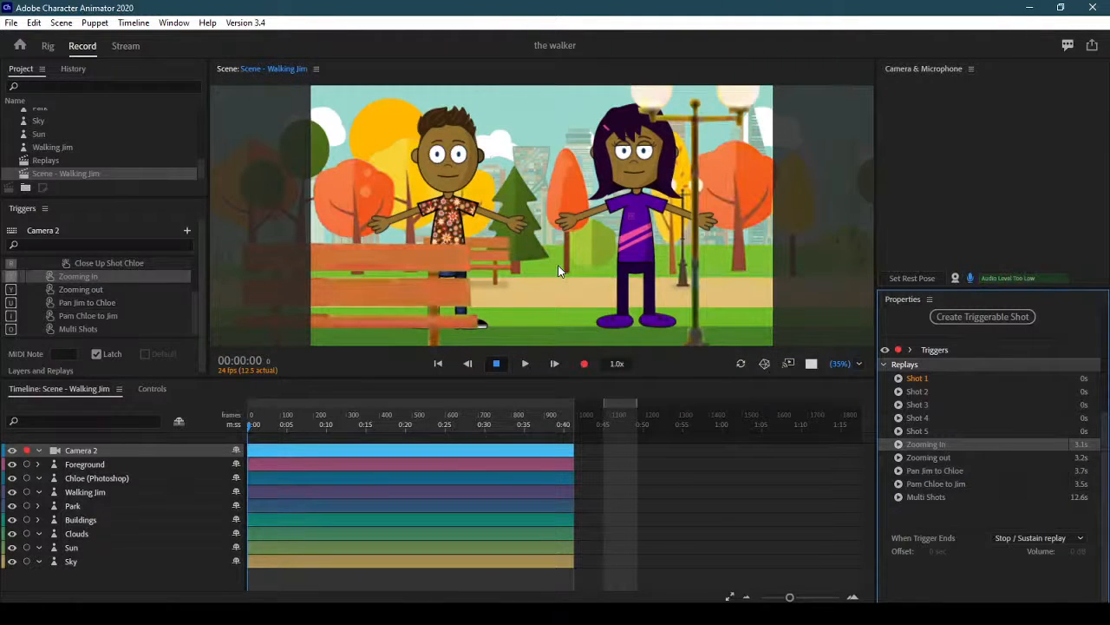
key(t)
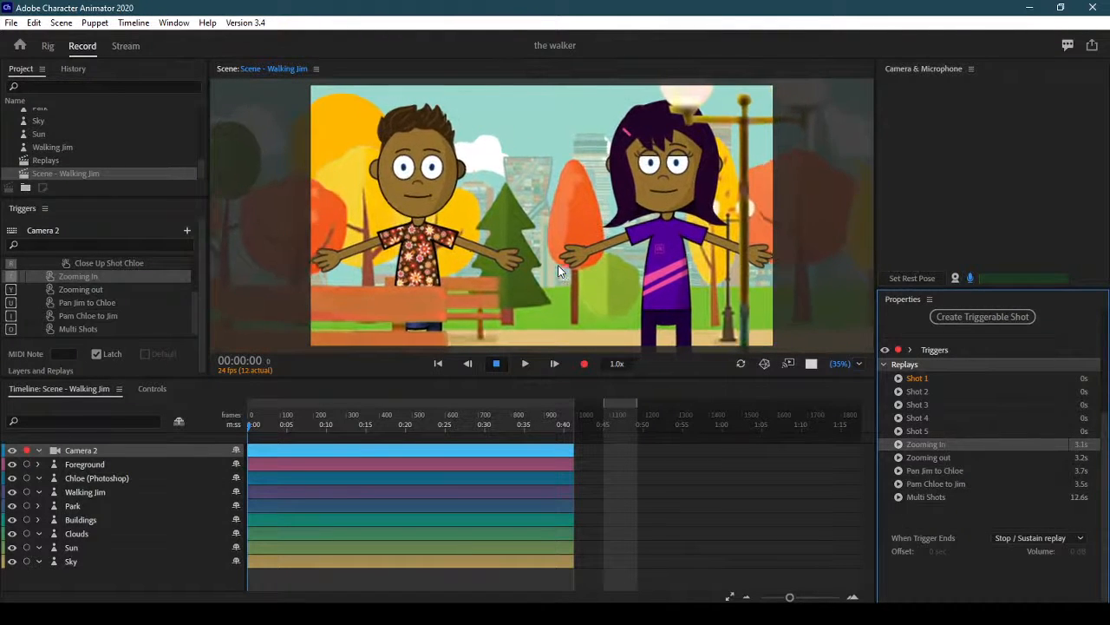
- Turn on Latch for the Zooming out trigger and fire it to test the camera move
click(91, 289)
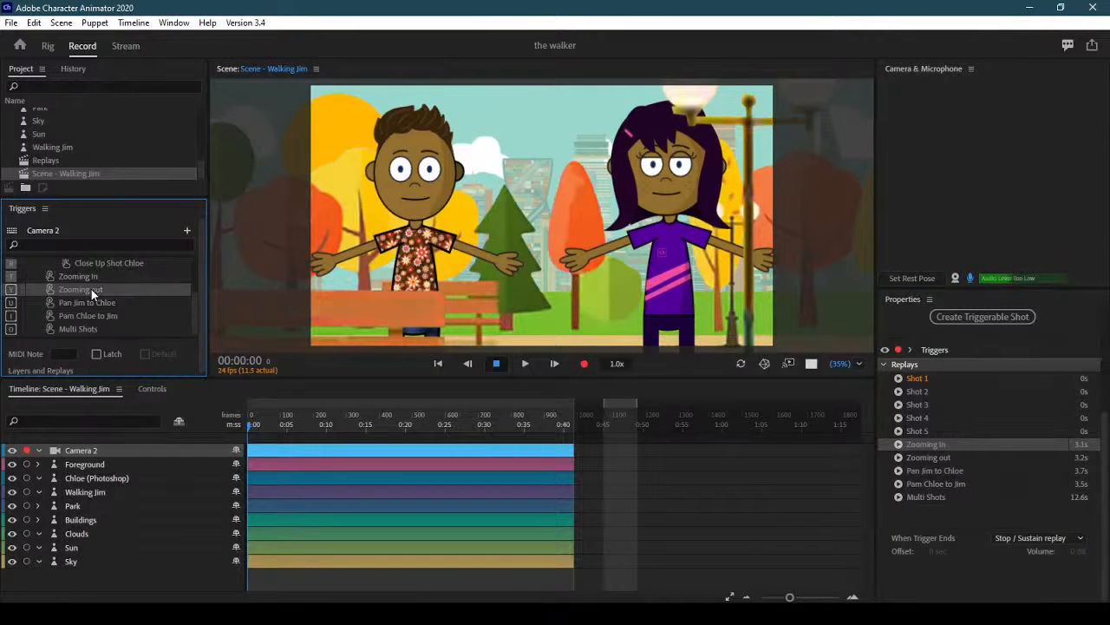
click(91, 276)
click(952, 457)
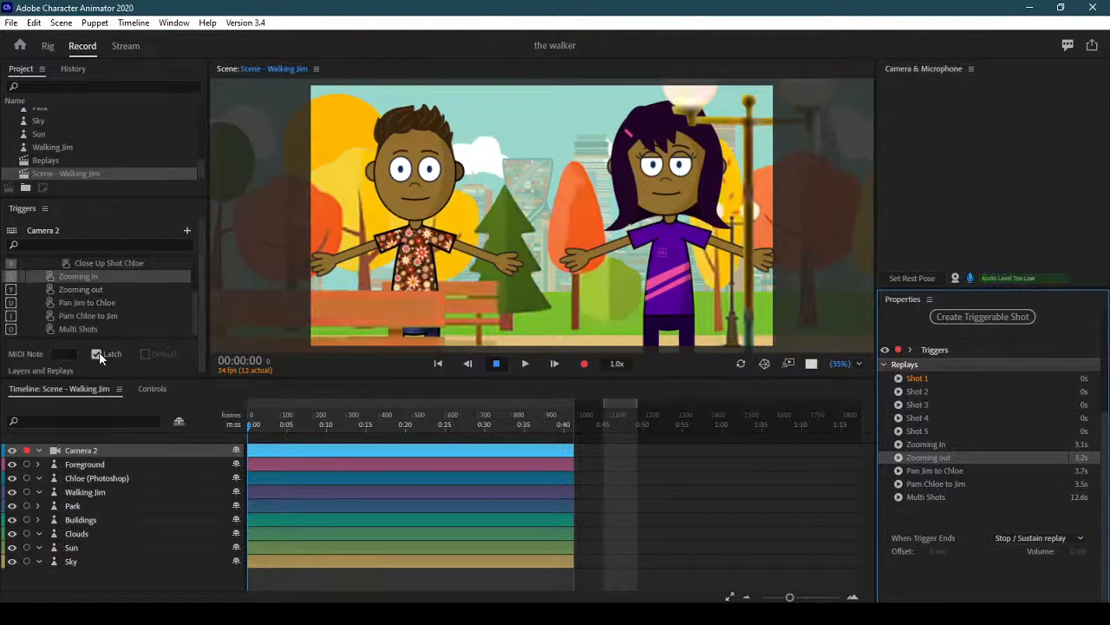
click(103, 290)
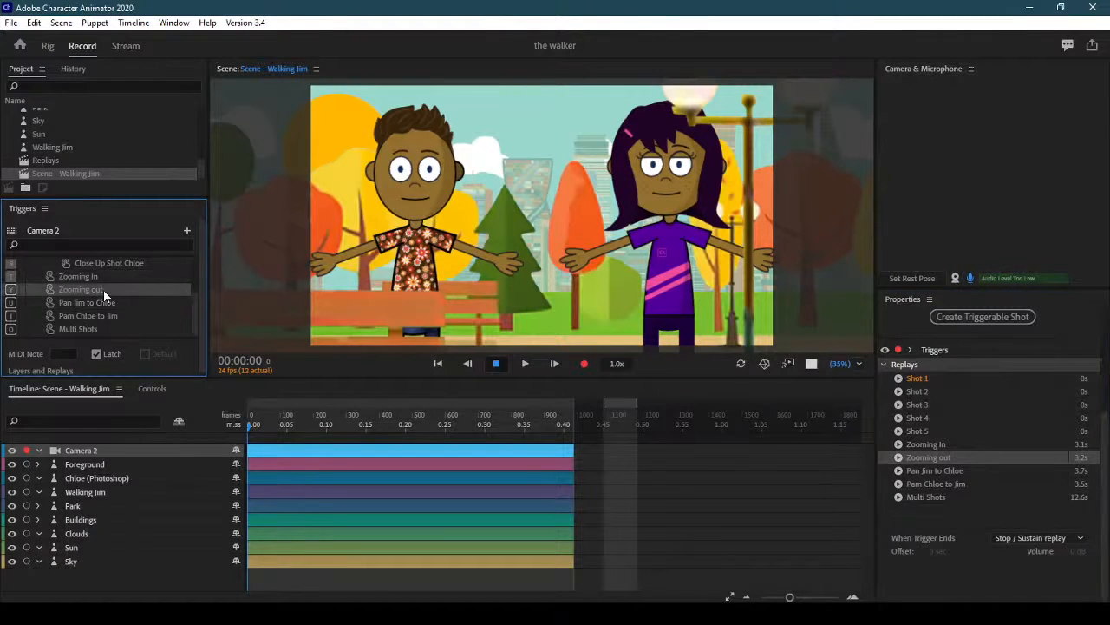
click(96, 353)
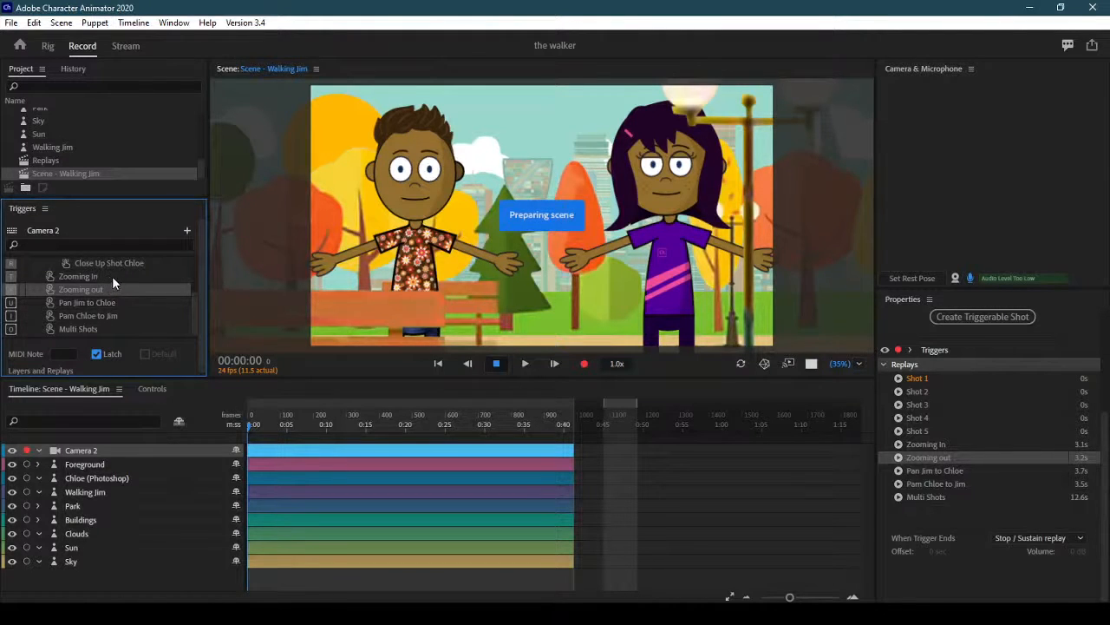
click(108, 277)
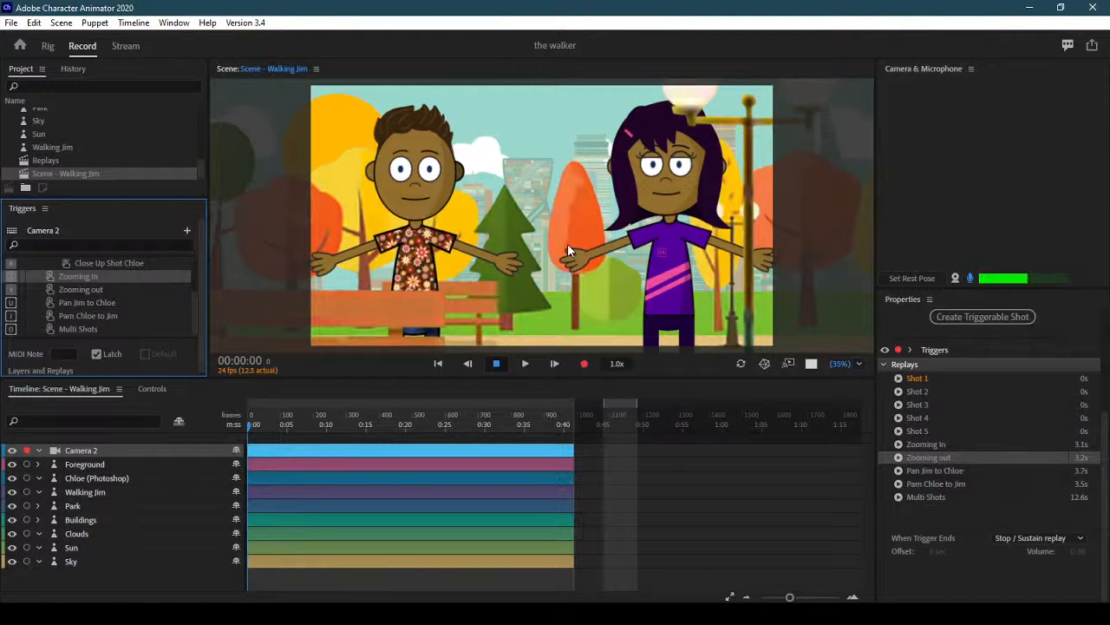
key(y)
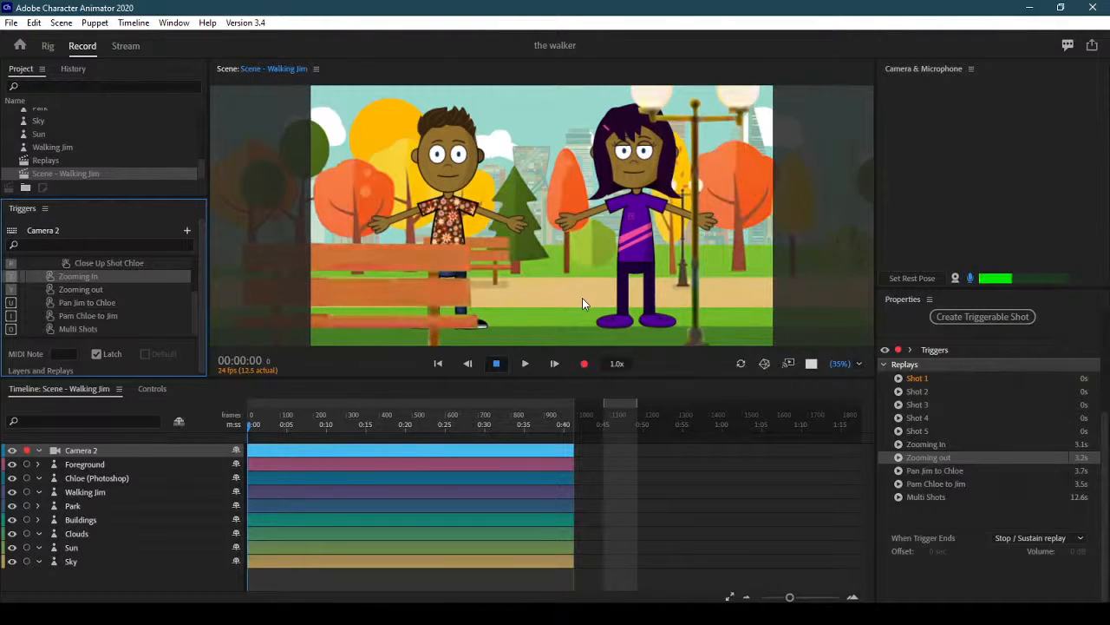
- Test the Pan Jim to Chloe trigger and turn on Latch for both it and the Pam Chloe to Jim trigger
key(u)
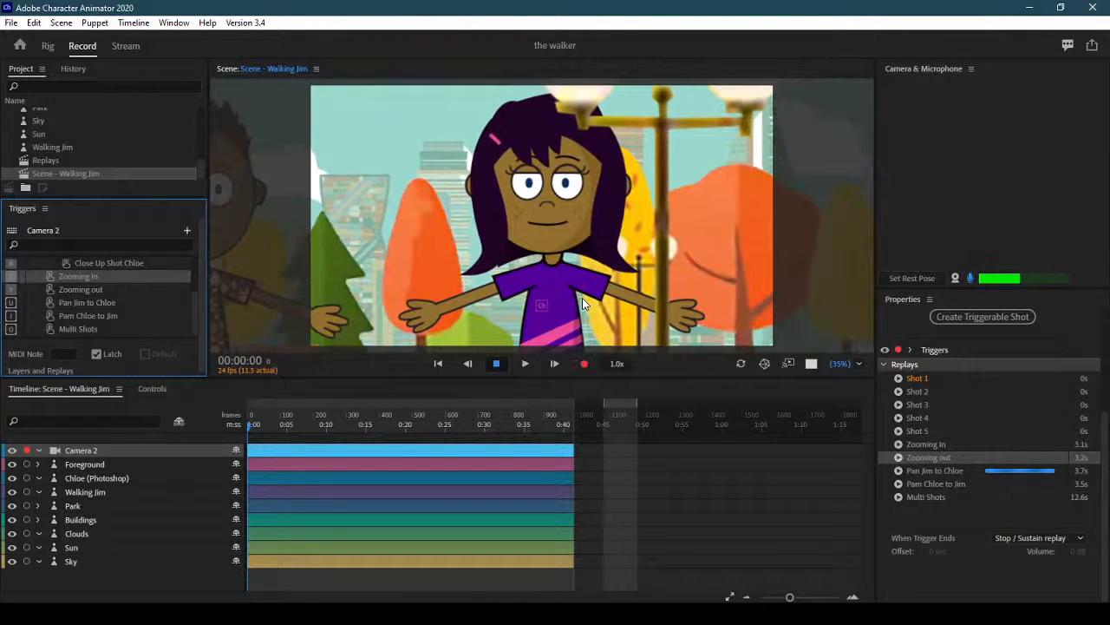
key(u)
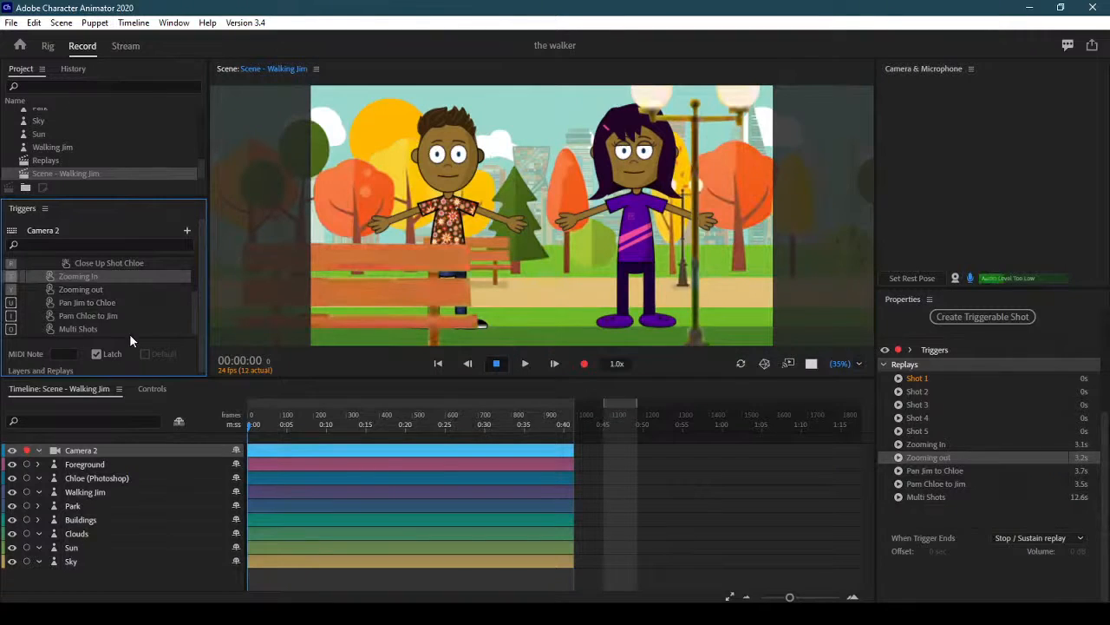
click(107, 302)
click(96, 353)
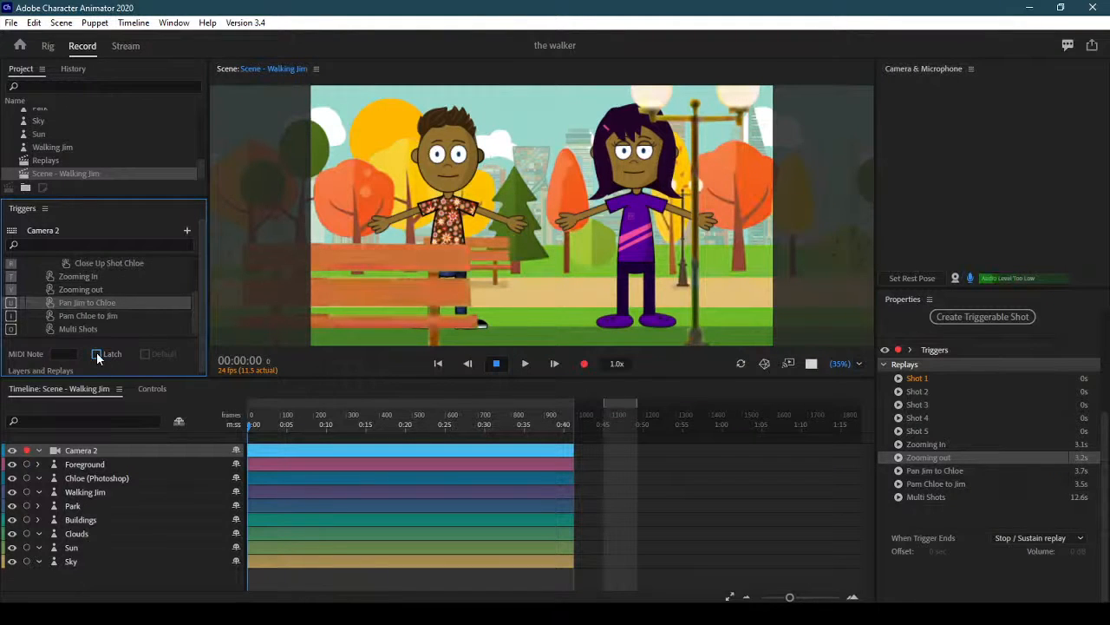
click(117, 313)
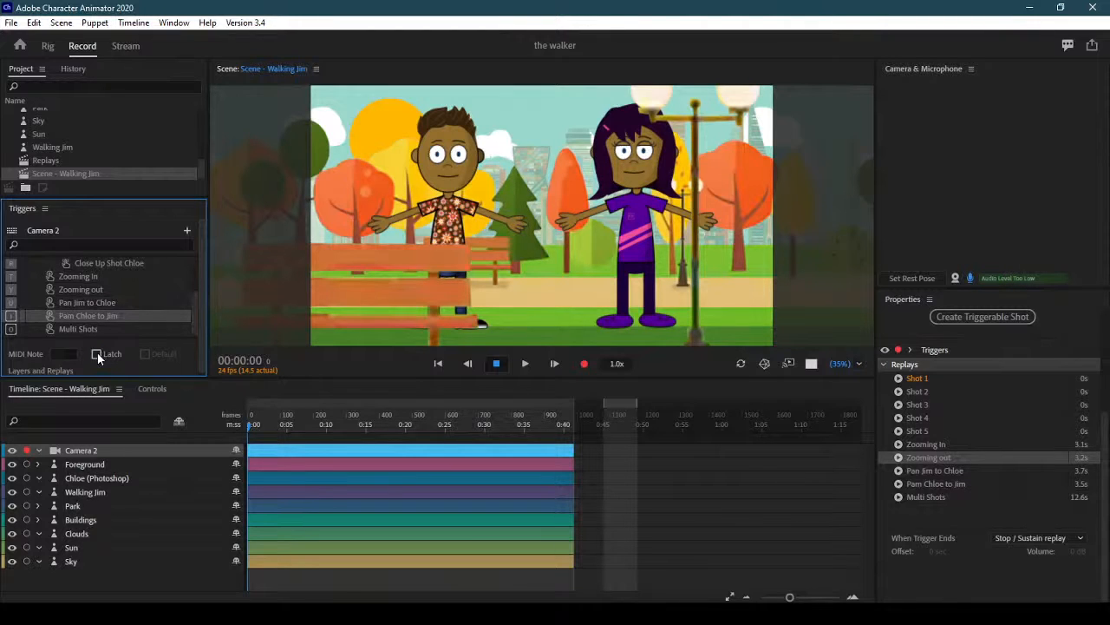
click(97, 354)
- Fire the Pan Jim to Chloe and Pam Chloe to Jim triggers alternately to test the latched camera pans
key(u)
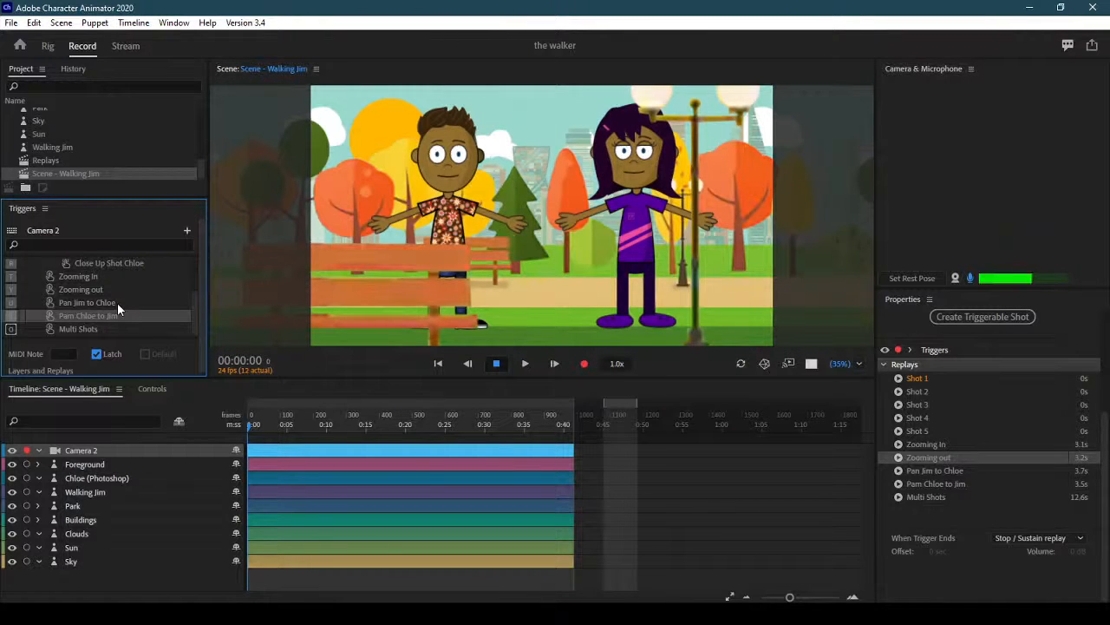
key(i)
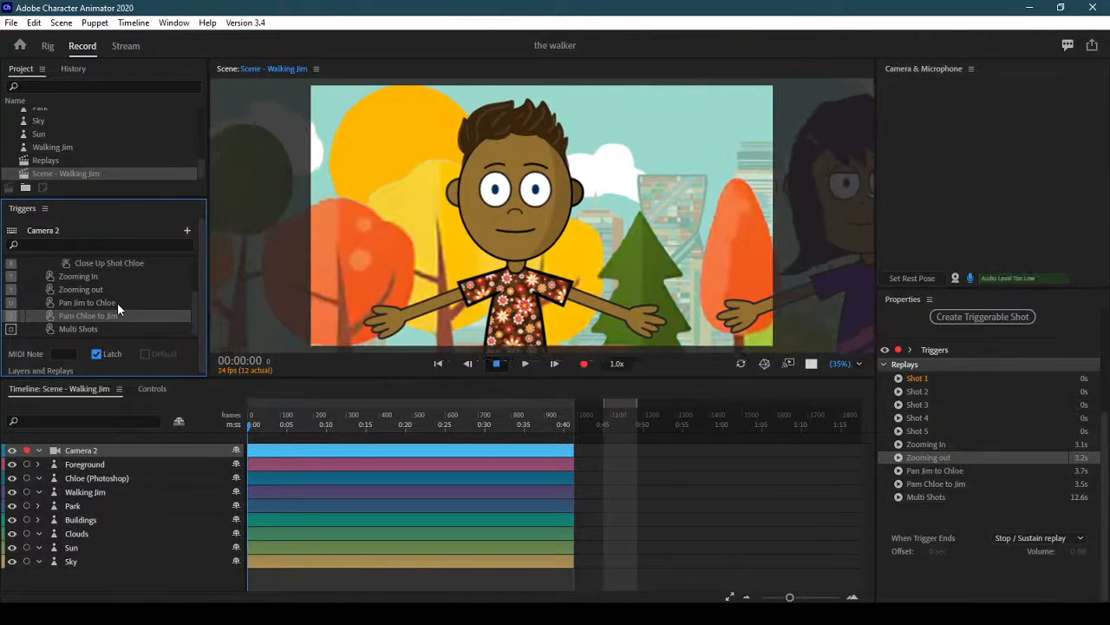
key(u)
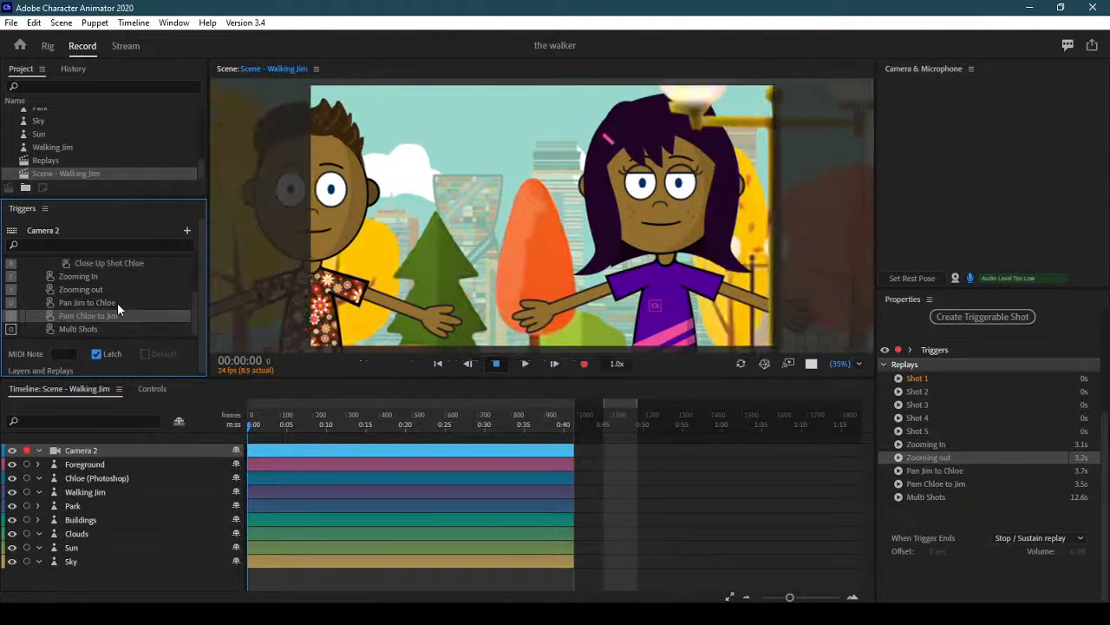
key(i)
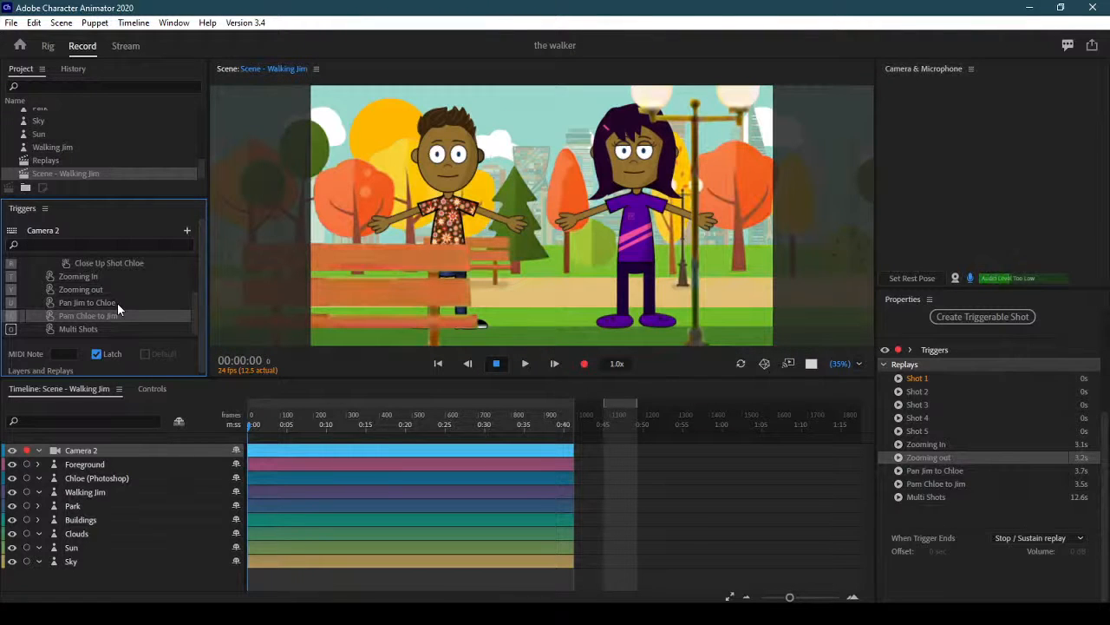
key(u)
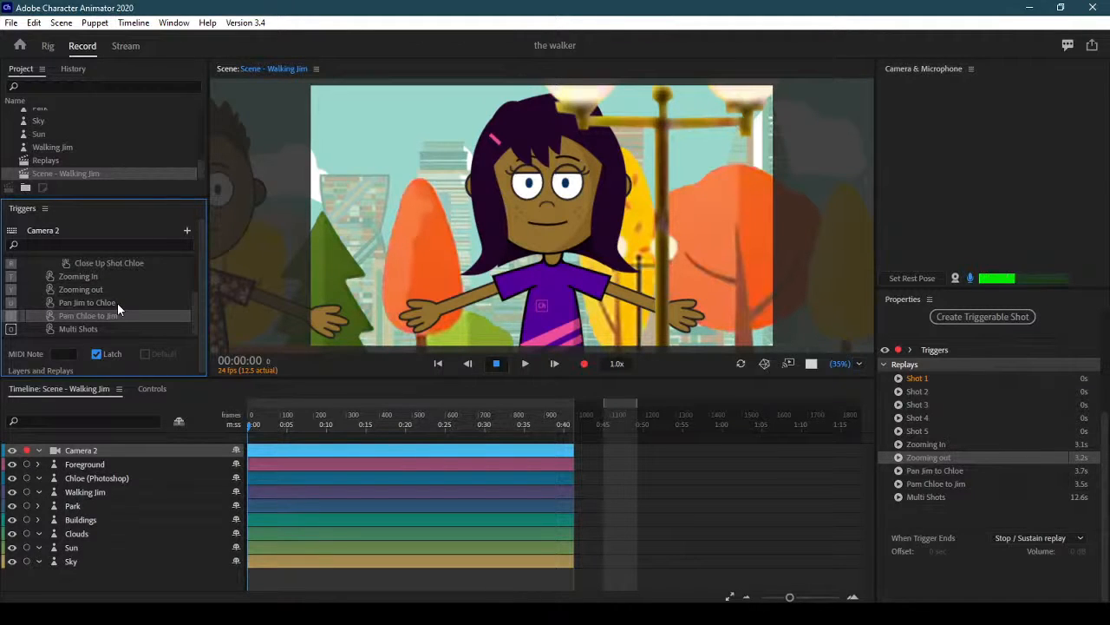
key(i)
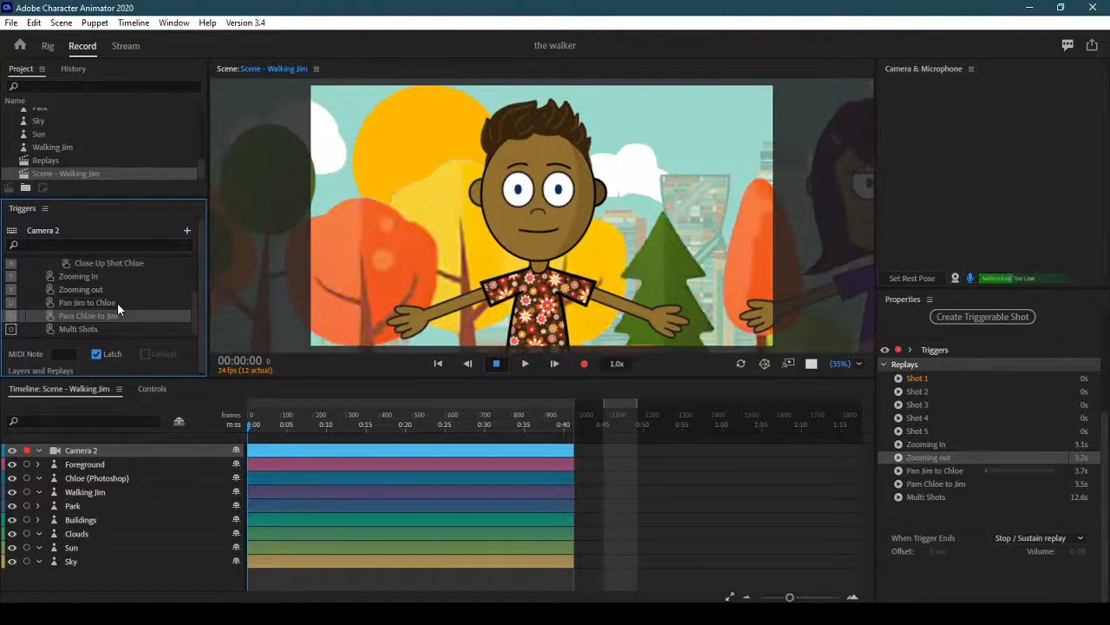
key(u)
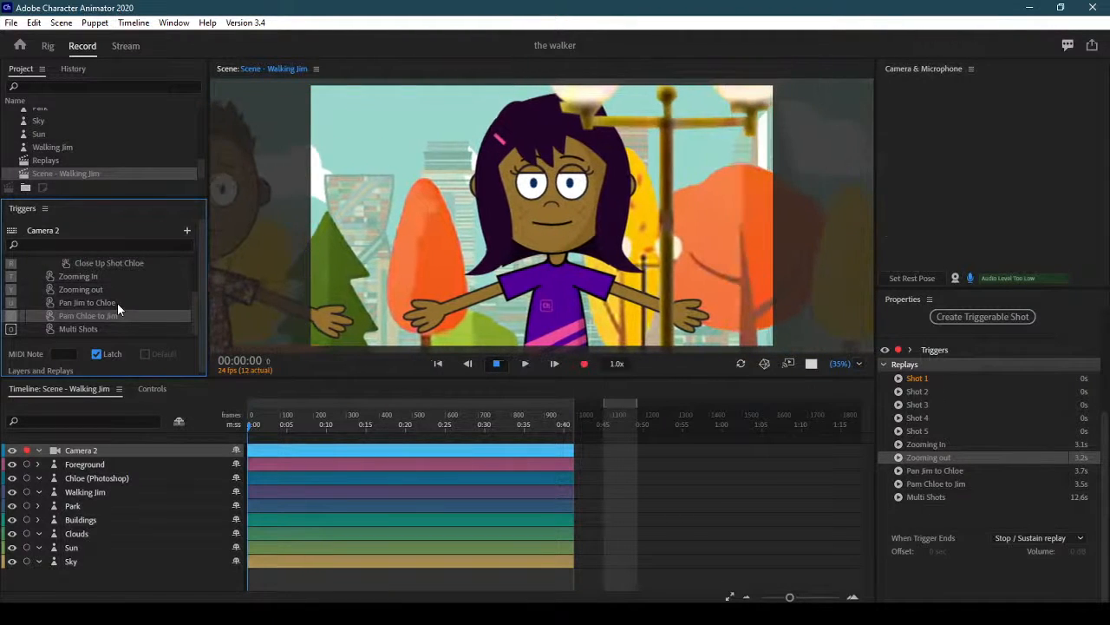
key(i)
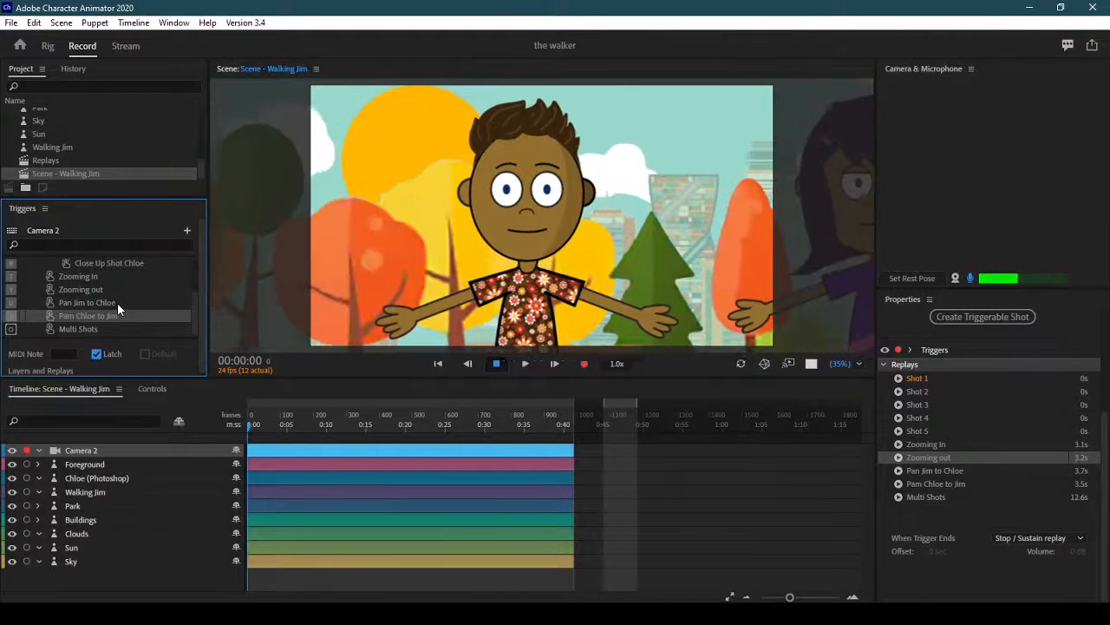
key(u)
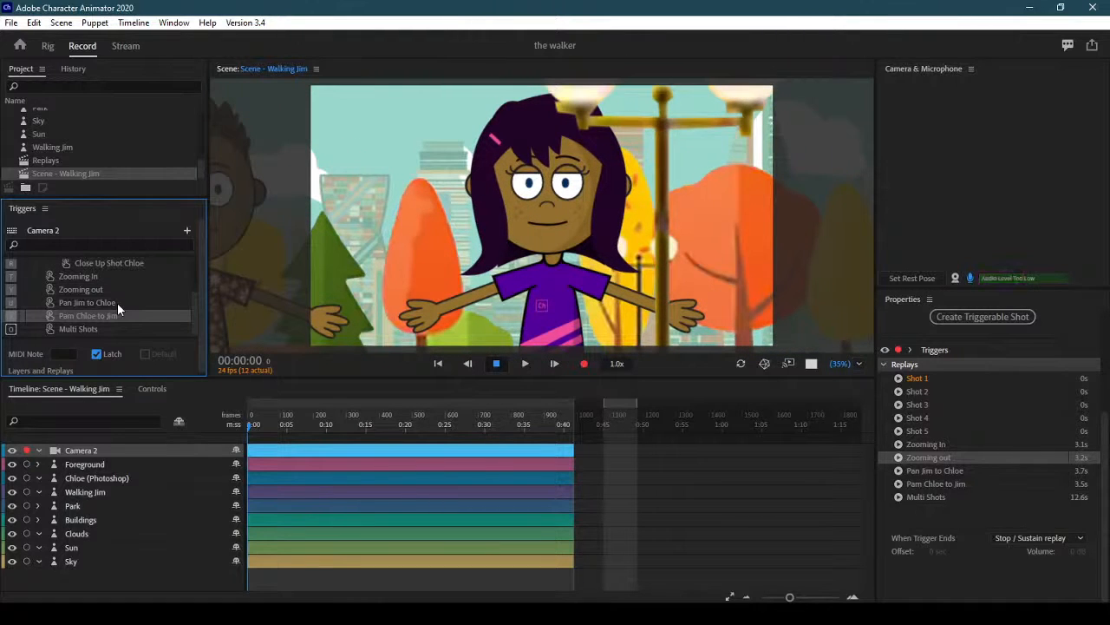
key(i)
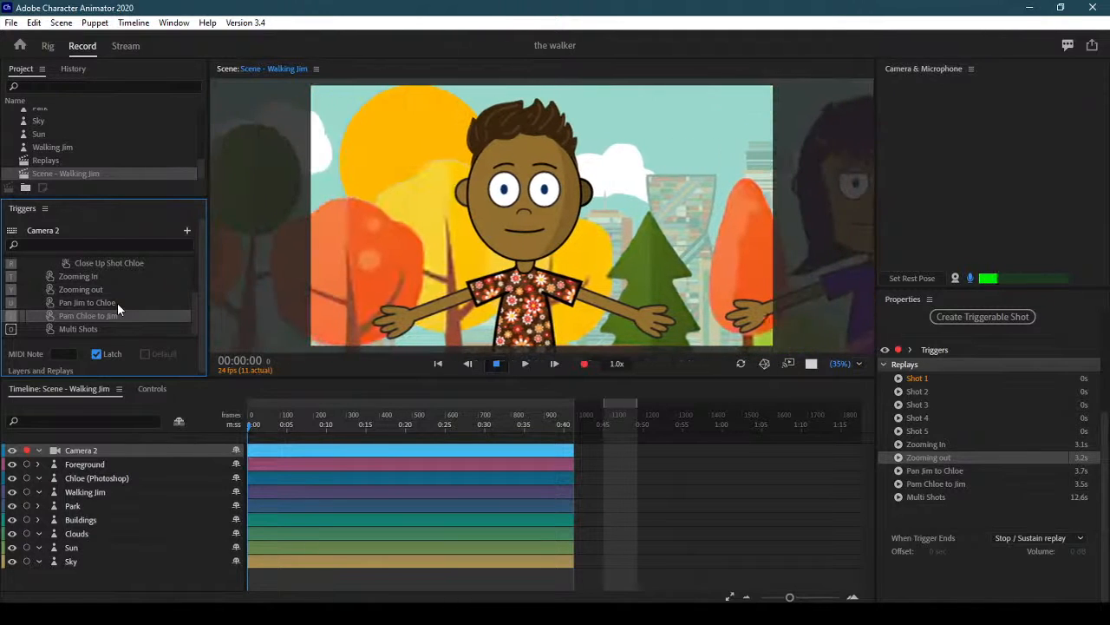
key(u)
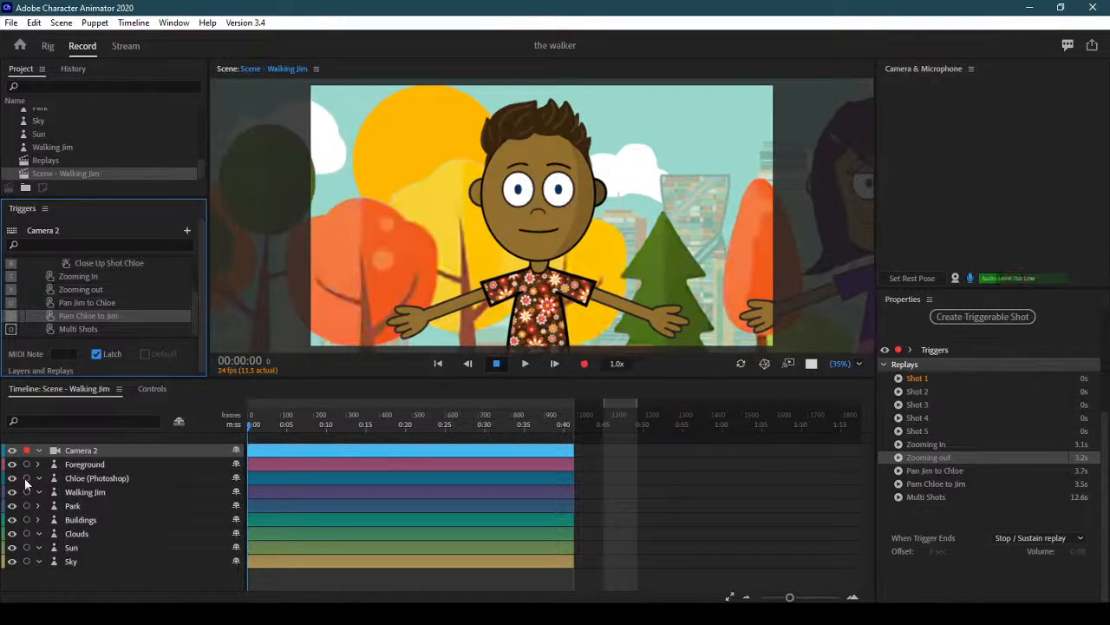
- Arm the Chloe (Photoshop) and Walking Jim tracks for recording and select both to test triggers together with Camera 2
click(26, 479)
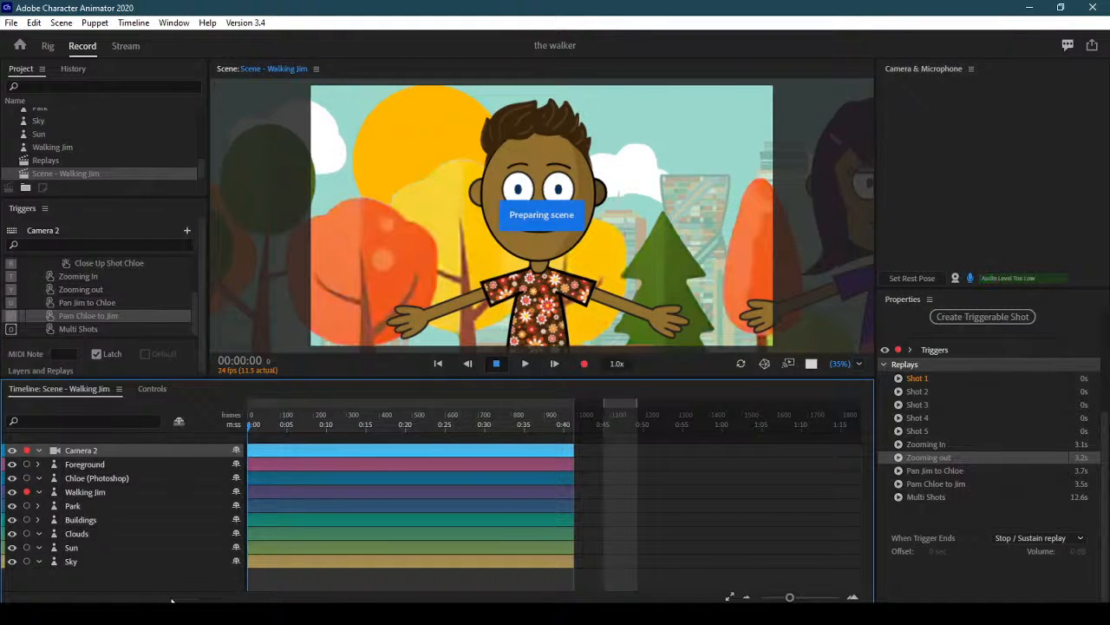
click(86, 478)
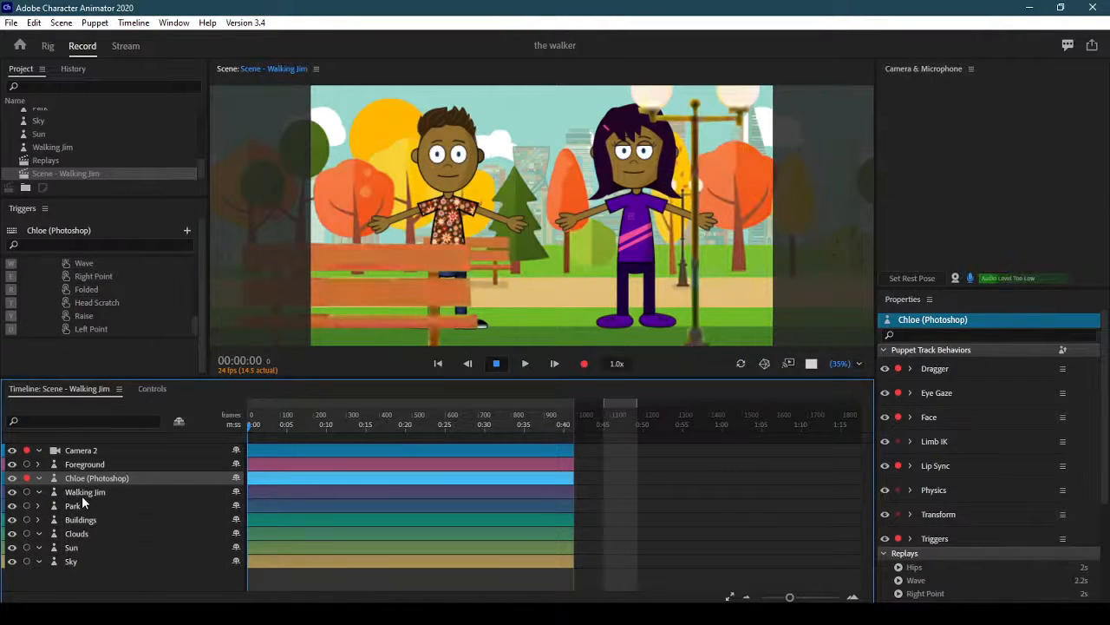
shift+click(82, 493)
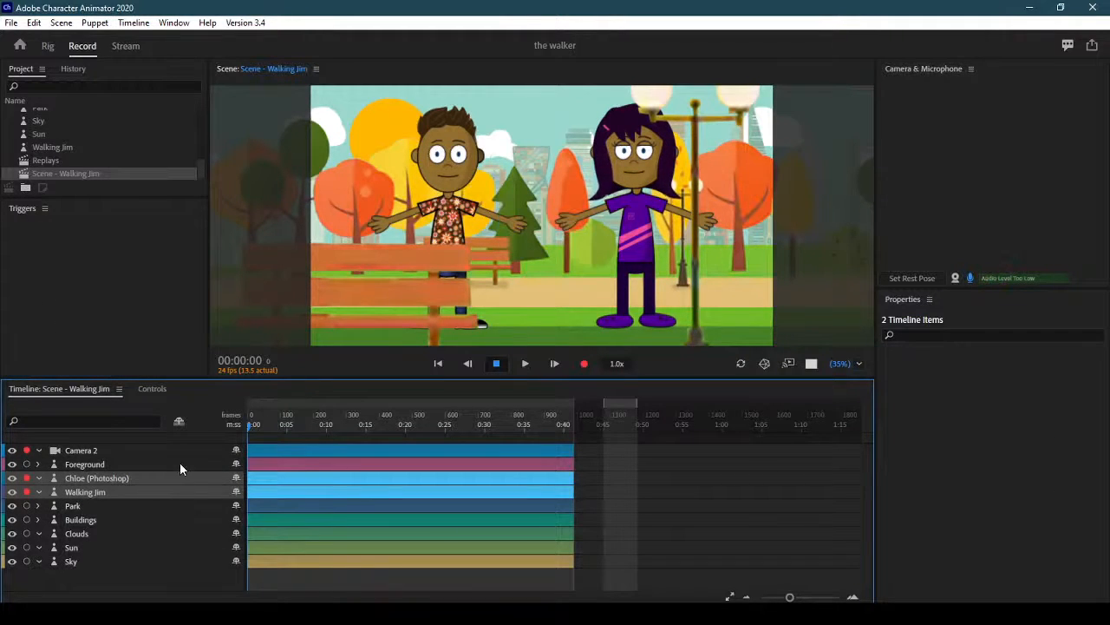
key(1)
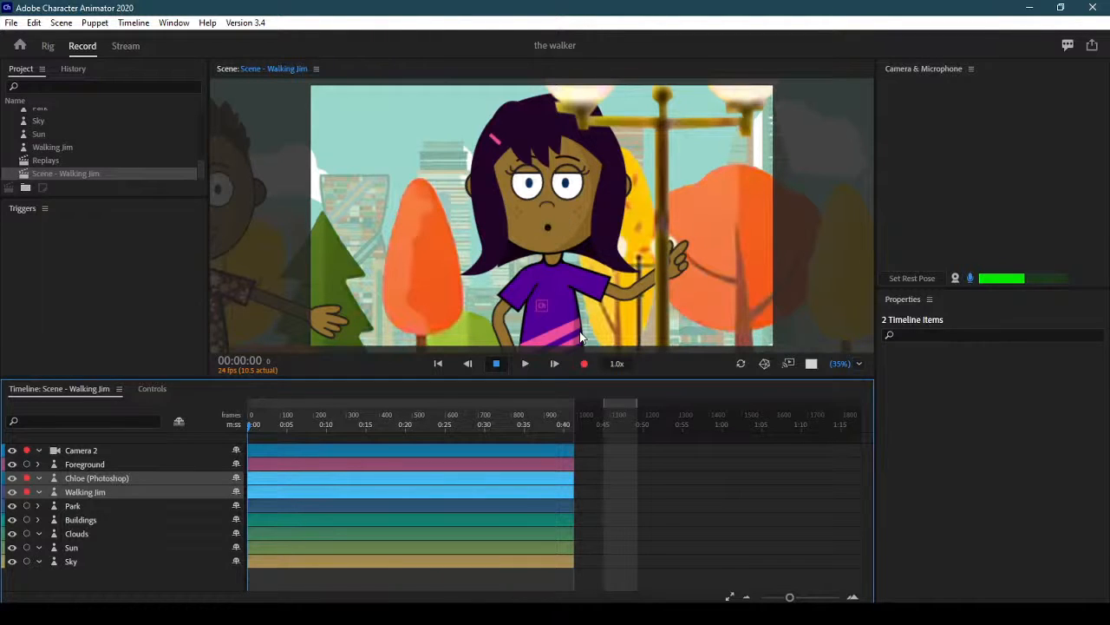
- Select Camera 2 and fire its Zooming In and Zooming out triggers to test the camera moves
click(119, 451)
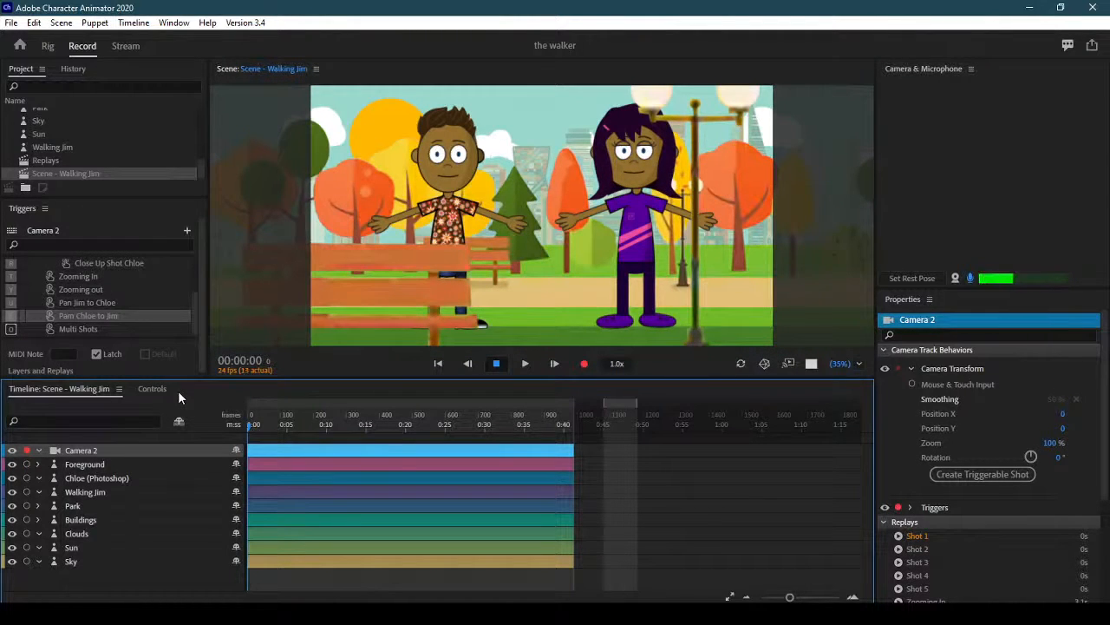
key(t)
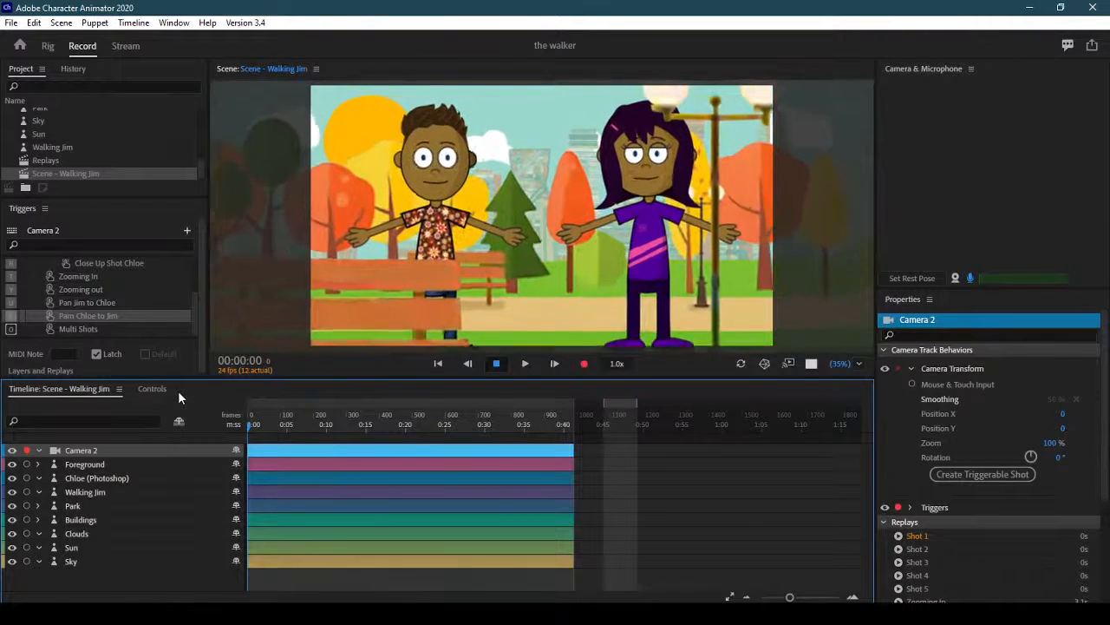
key(y)
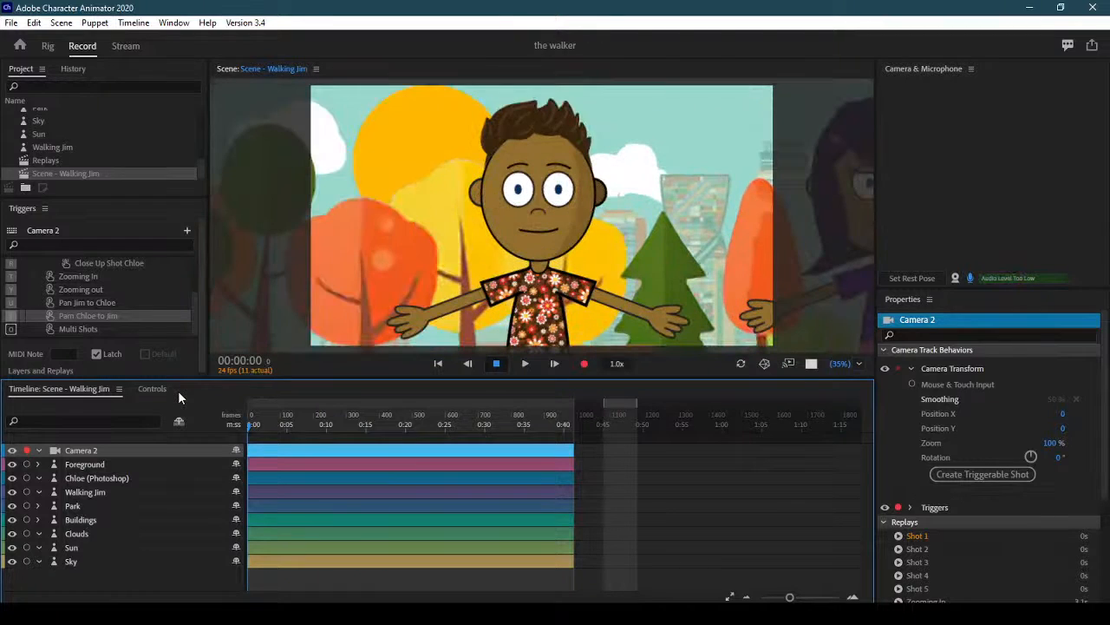
- Test Camera 2's Multi Shots replay and set When Trigger Ends to Let replay finish
scroll(971, 403, down, 3)
click(932, 499)
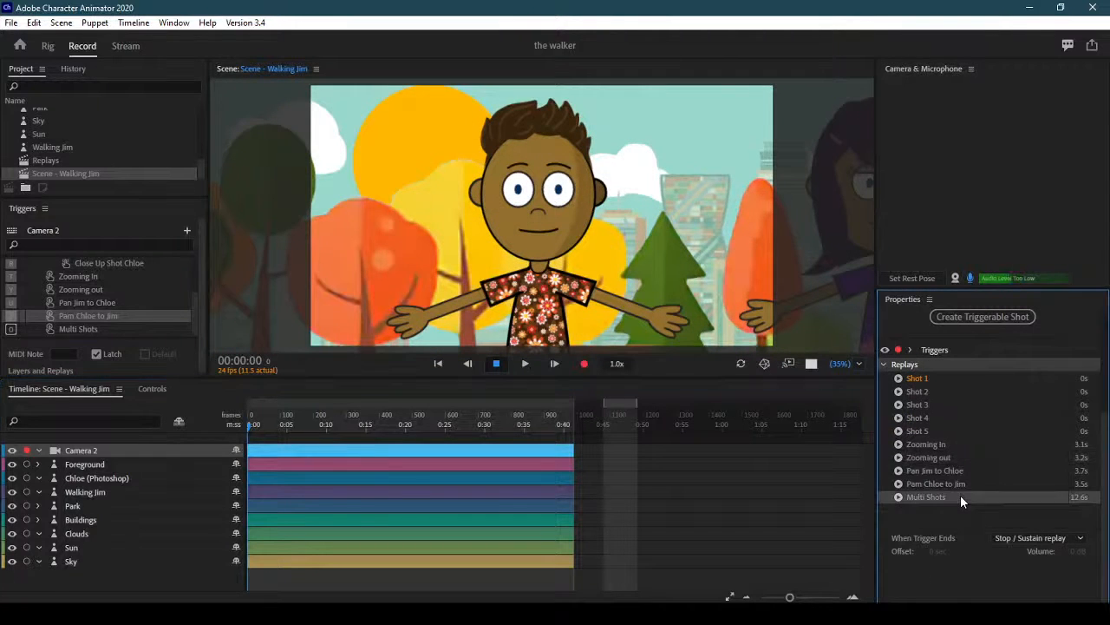
key(o)
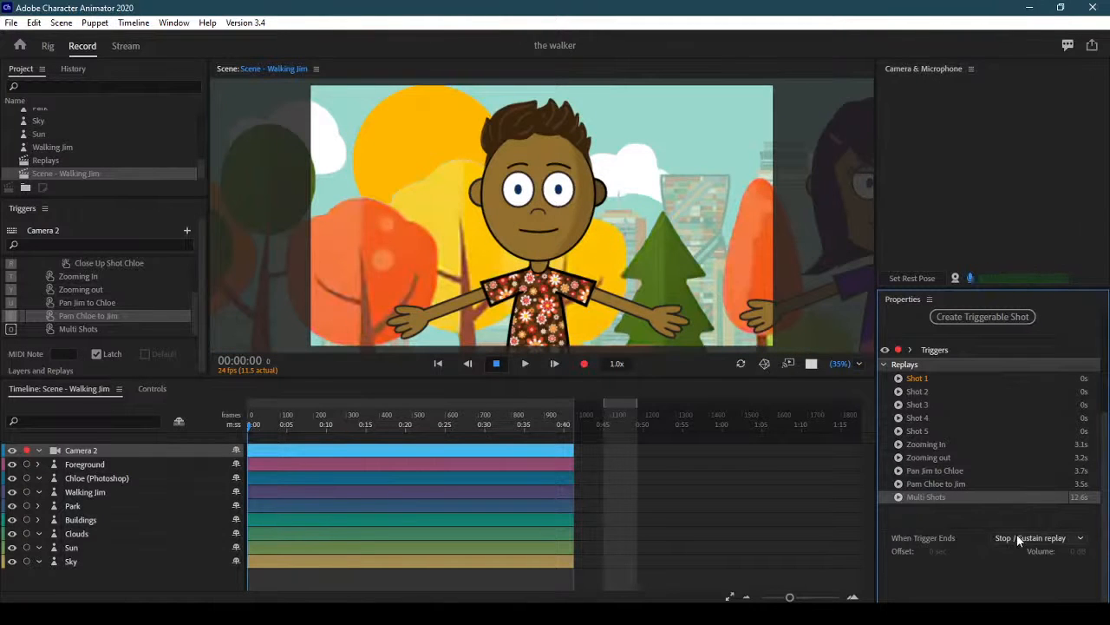
click(1013, 535)
click(1017, 570)
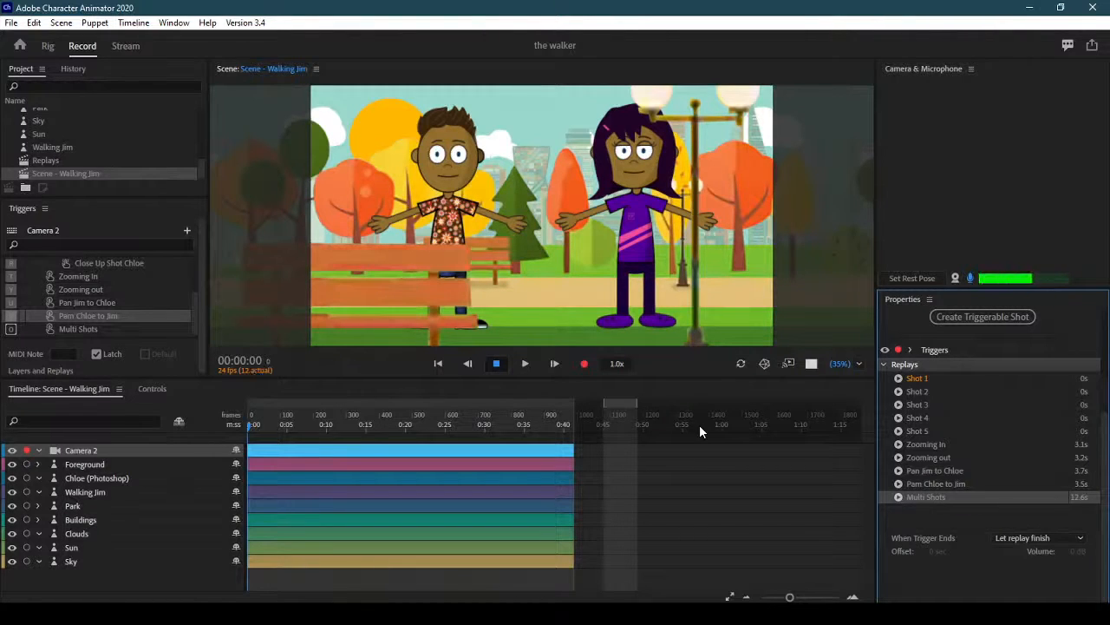
- Fire the Multi Shots trigger to play its full replay and turn off Latch for that trigger
key(o)
click(104, 331)
click(96, 353)
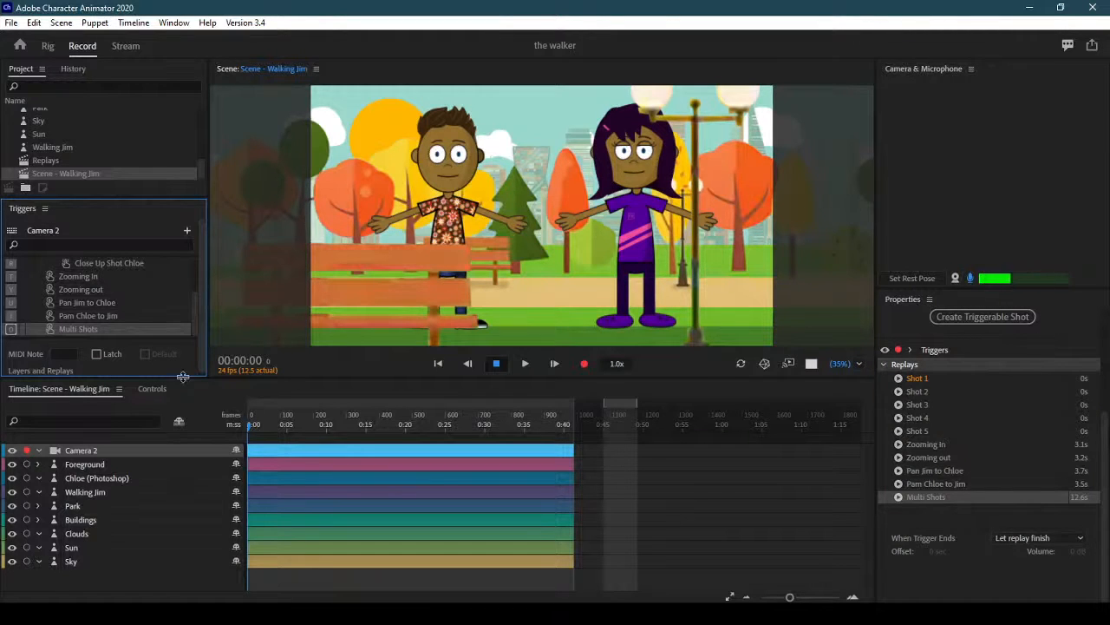
- Check the Latch and When Trigger Ends settings of Pam Chloe to Jim and fire the trigger
click(115, 314)
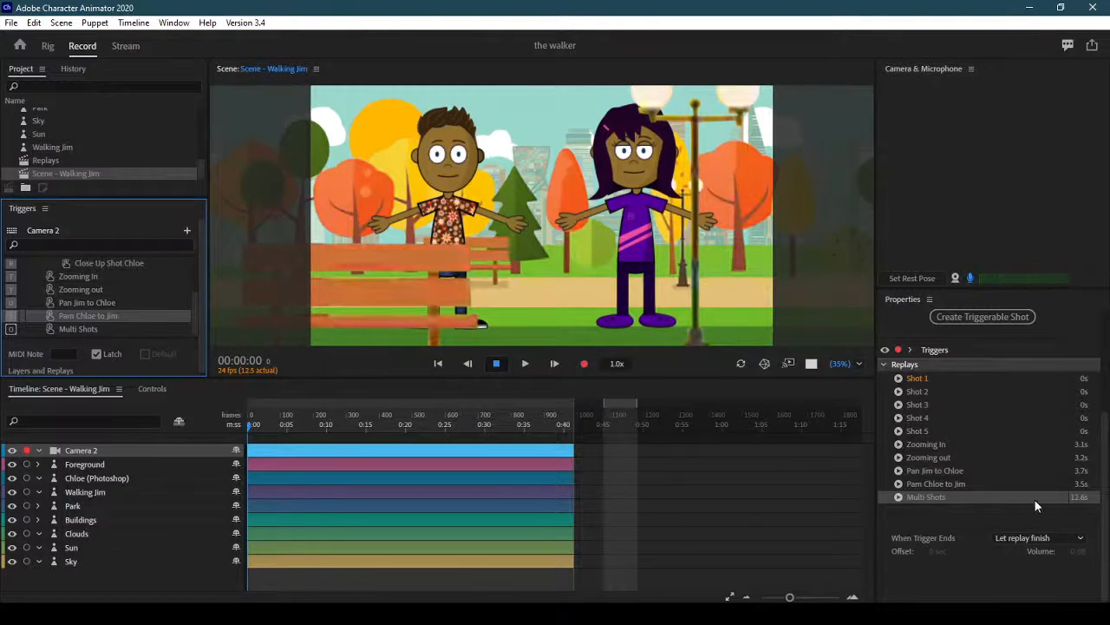
click(983, 484)
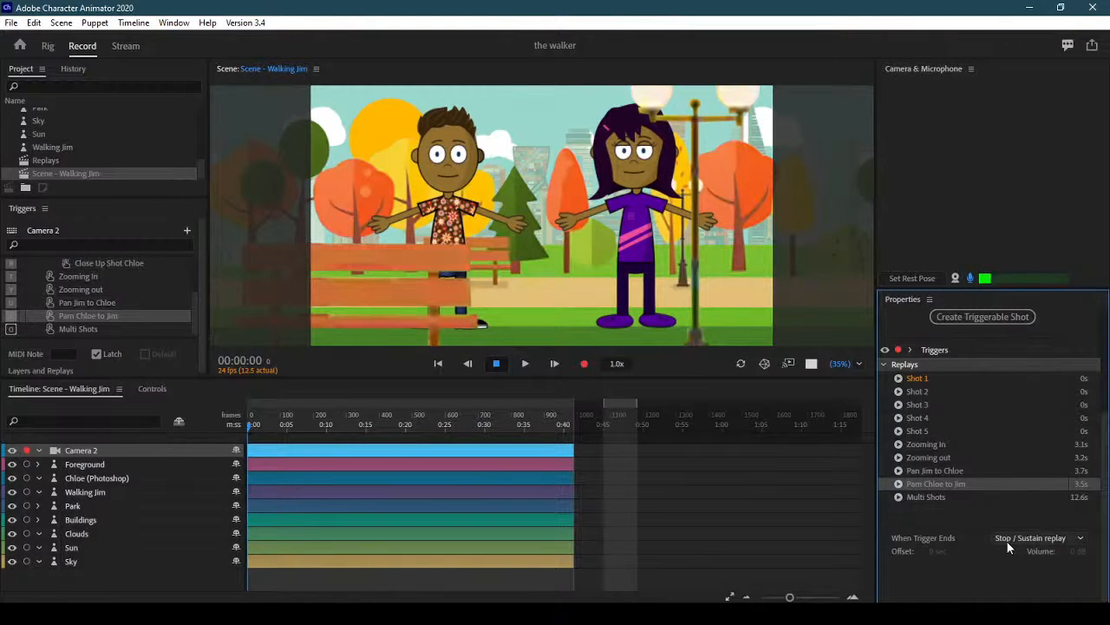
key(i)
- Start keyframing the Clouds track's Position X at 0 at the beginning of the scene
click(125, 538)
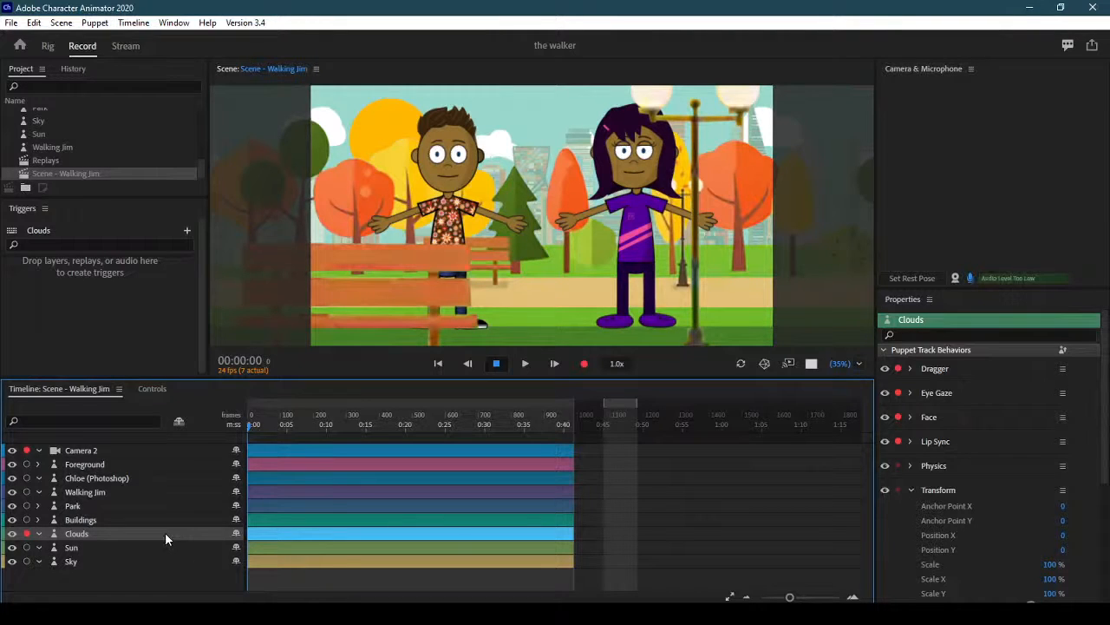
drag(1105, 416, 1105, 464)
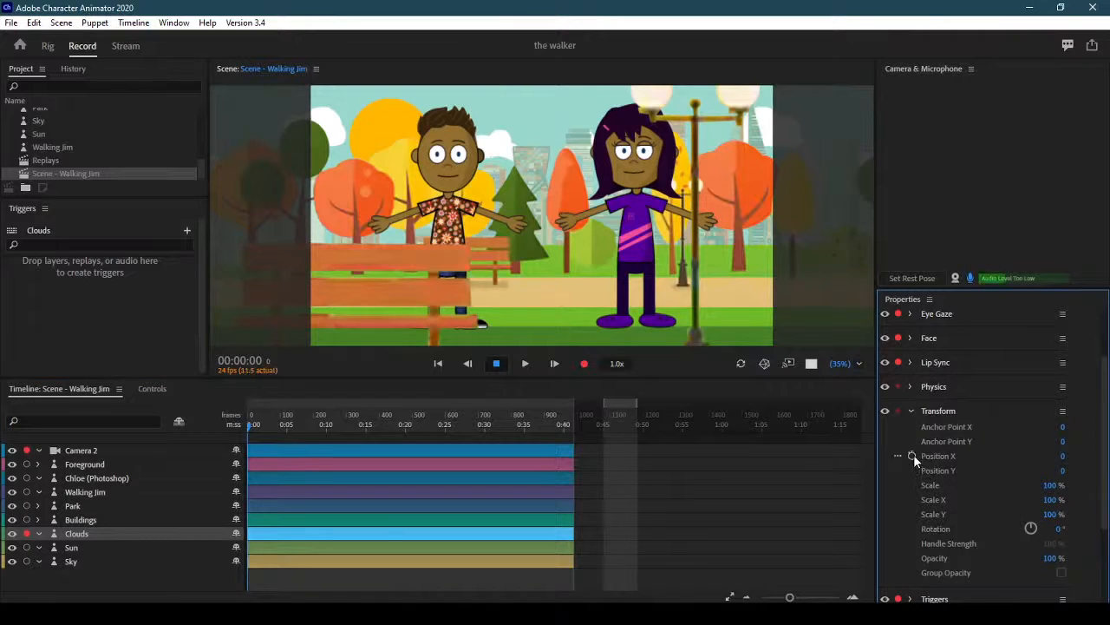
click(913, 455)
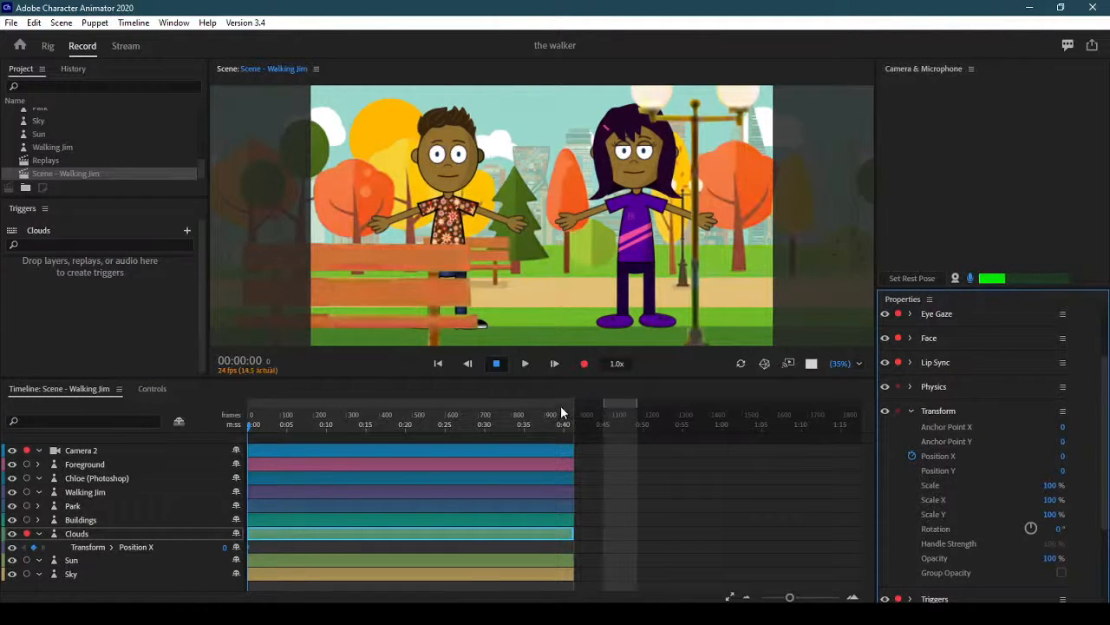
- Set the Clouds track's Position X to -600 at 00:40:22 near the end of the scene
drag(560, 409, 572, 419)
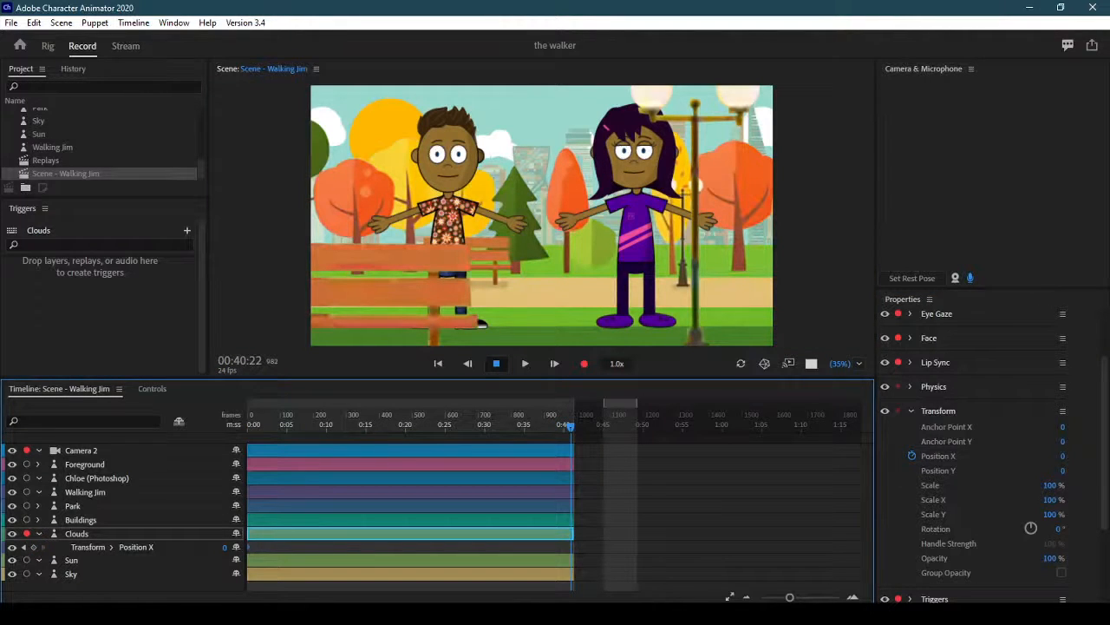
click(1059, 454)
text(320)
key(Return)
drag(1035, 456, 724, 469)
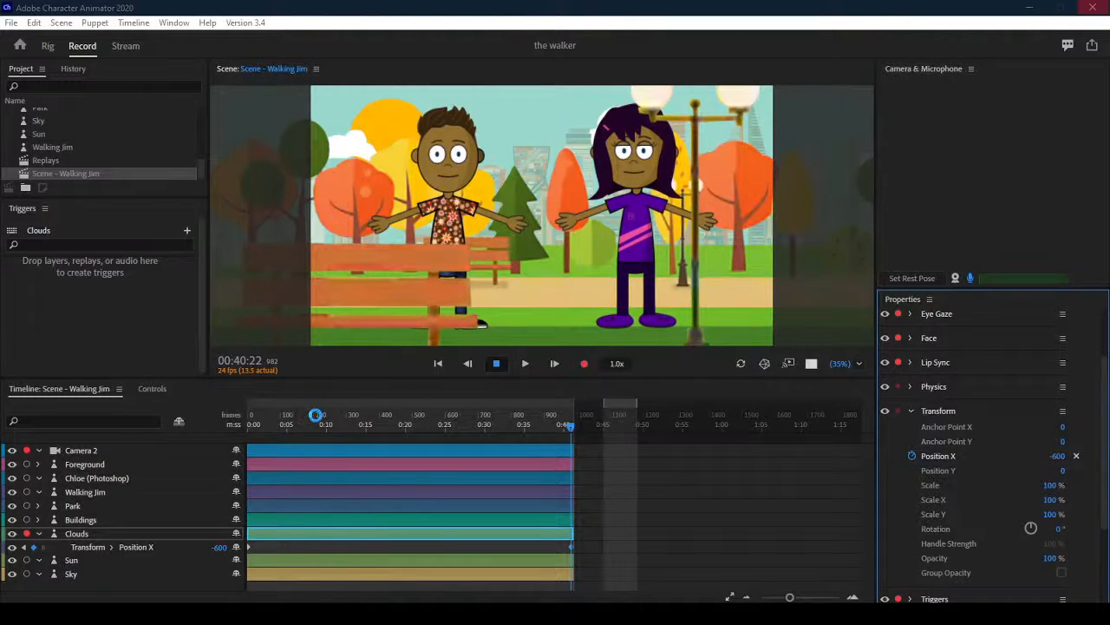
- Play the scene from the start for a few seconds to check the cloud movement
drag(316, 415, 227, 426)
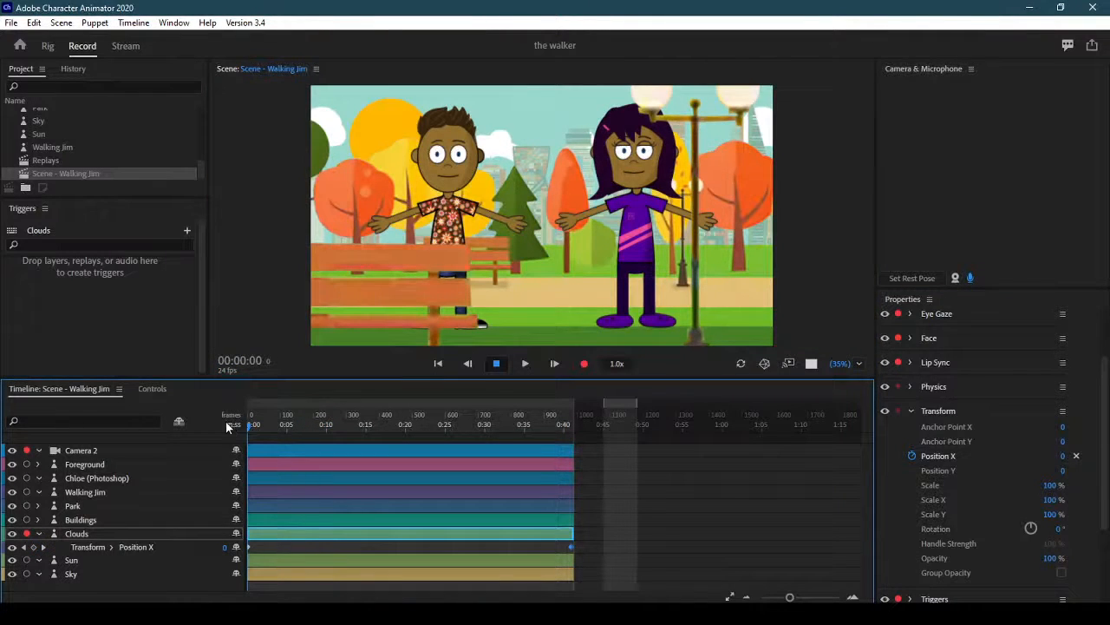
click(526, 365)
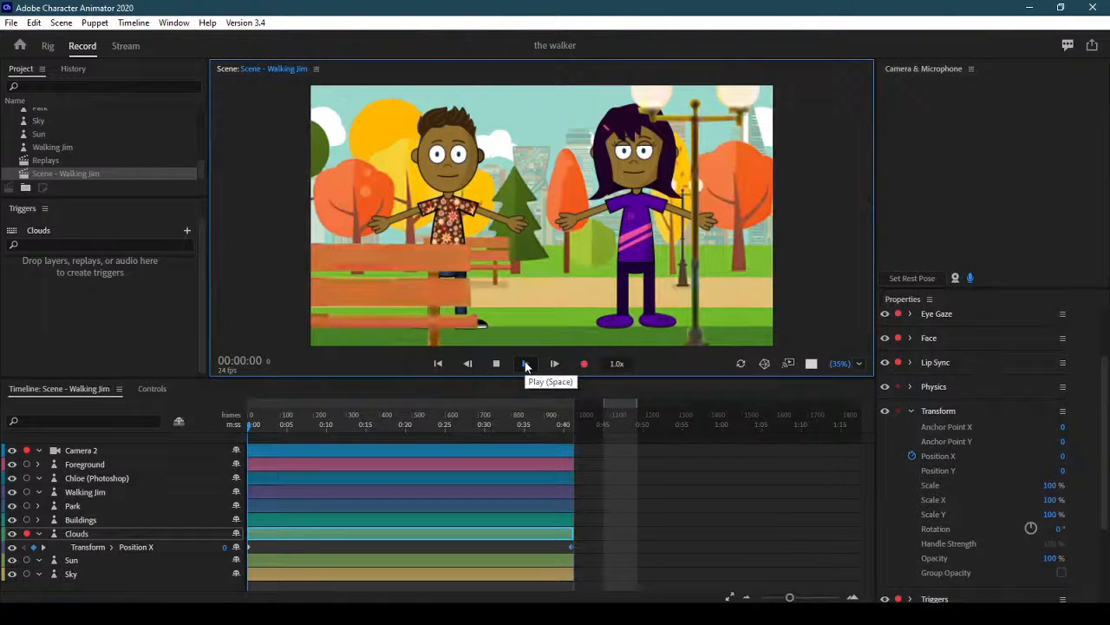
click(526, 365)
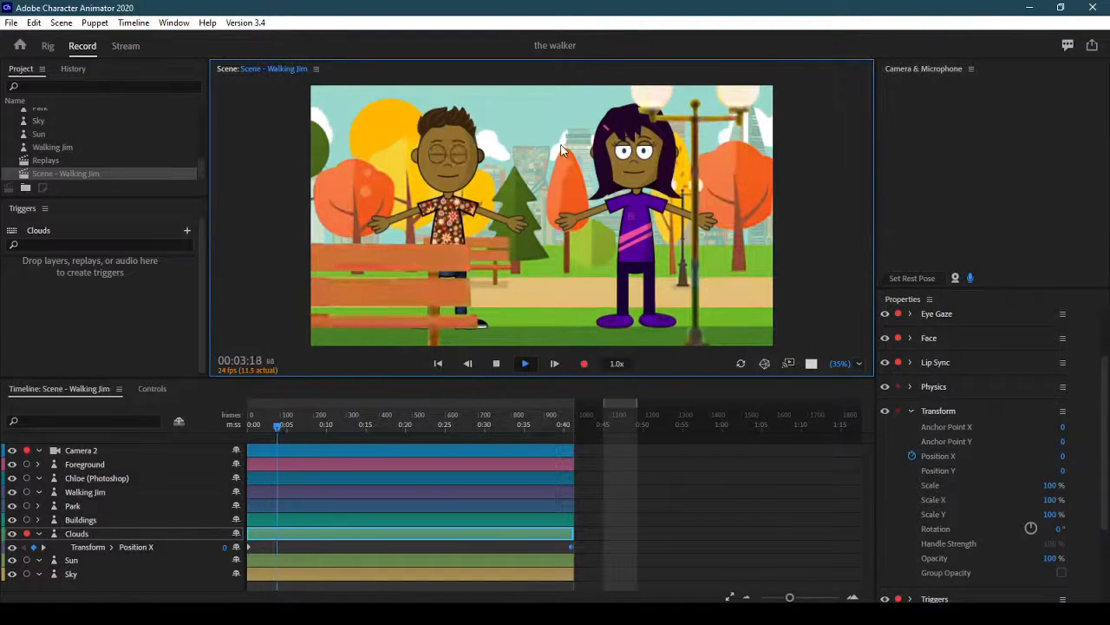
click(497, 364)
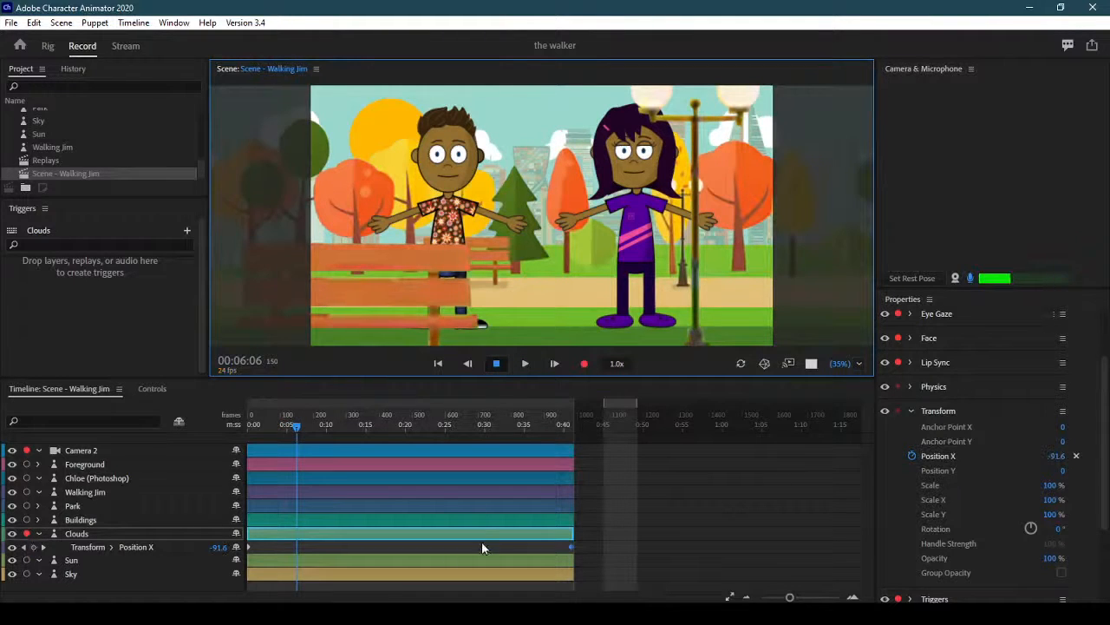
- Lower the Clouds' Position X well below -600 at its last keyframe and play the scene from near the start
click(43, 547)
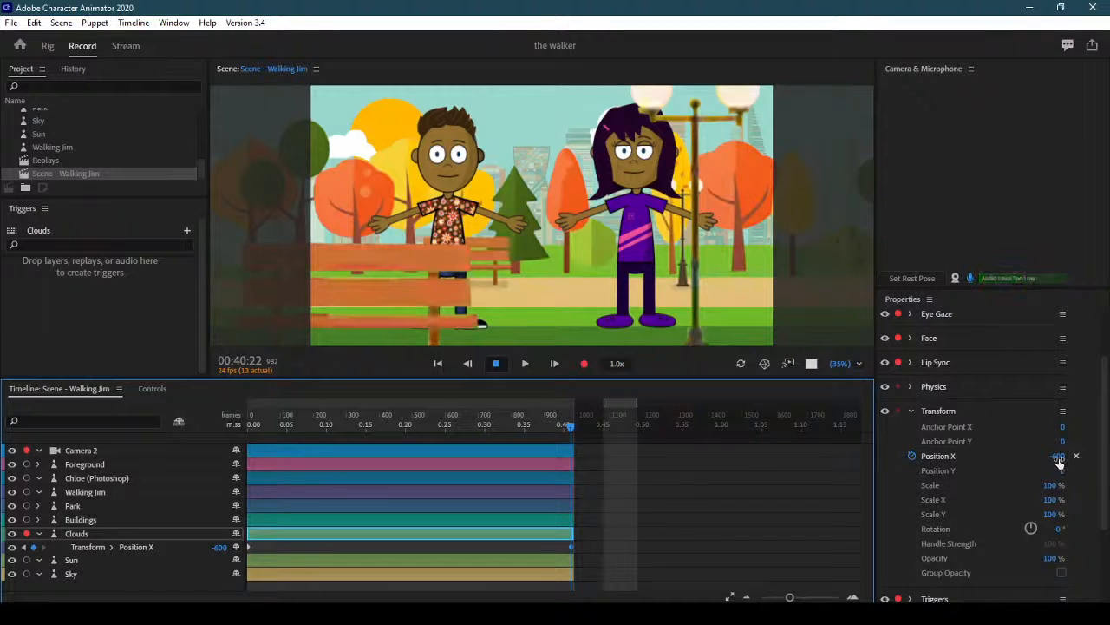
drag(1060, 465, 974, 462)
click(254, 424)
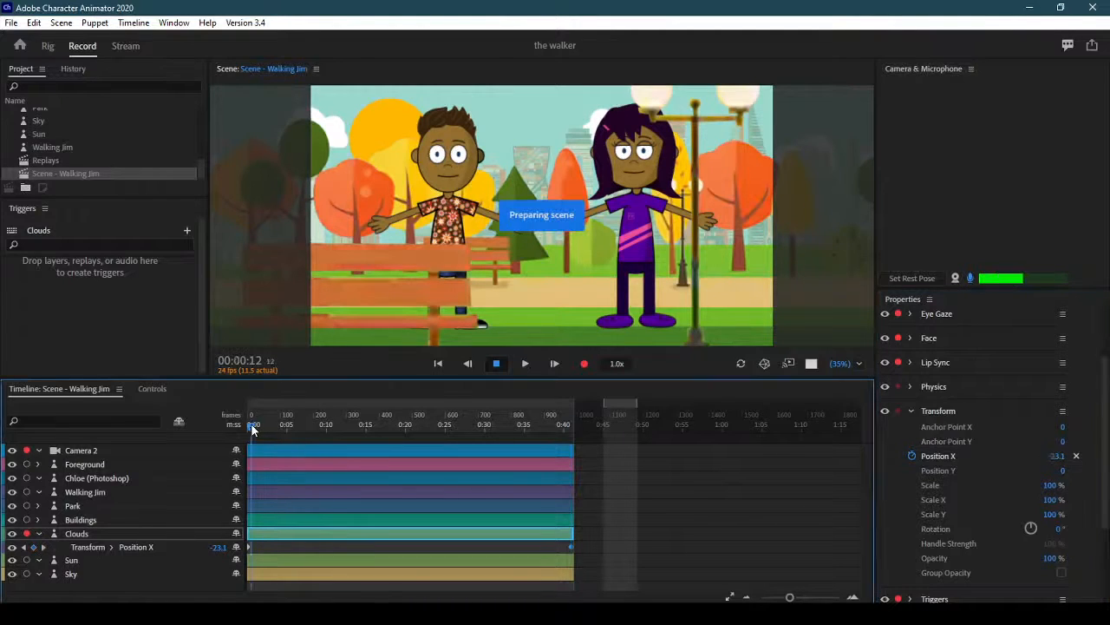
click(525, 362)
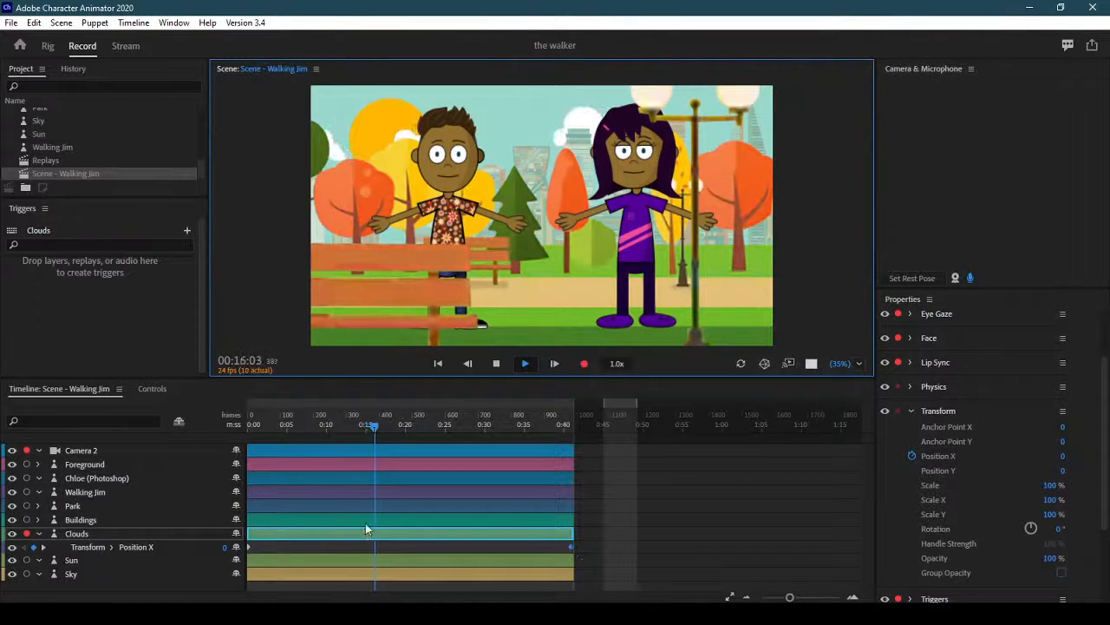
key(space)
- Add starting keyframes at 00:00:00 for Camera 2's Zoom at 100%, Position Y at 0 and Position X at 0
click(254, 423)
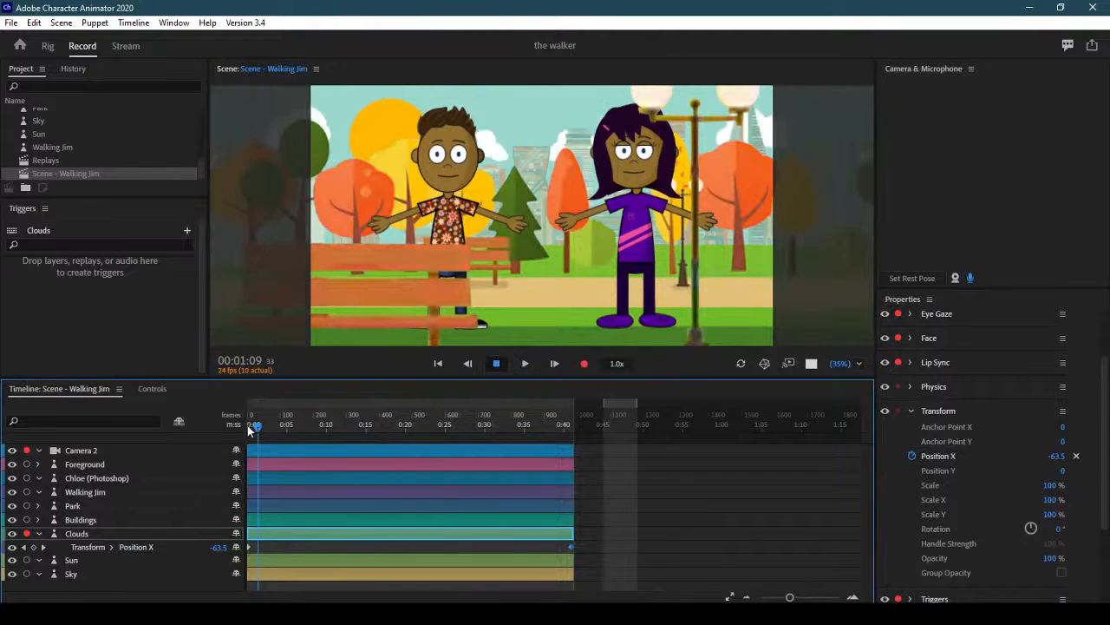
click(135, 450)
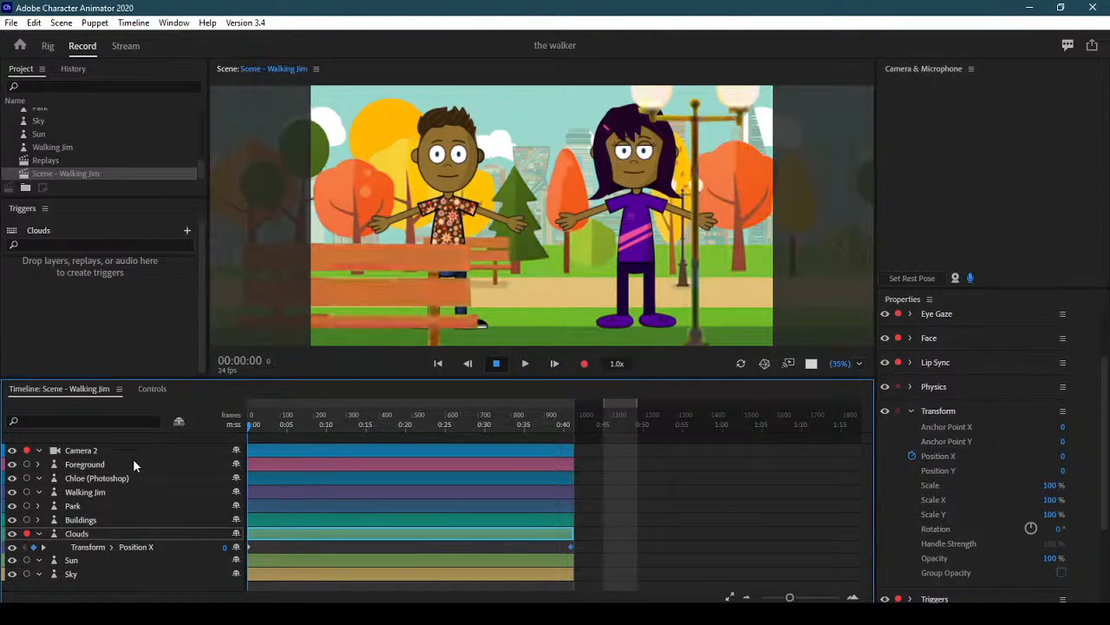
click(38, 534)
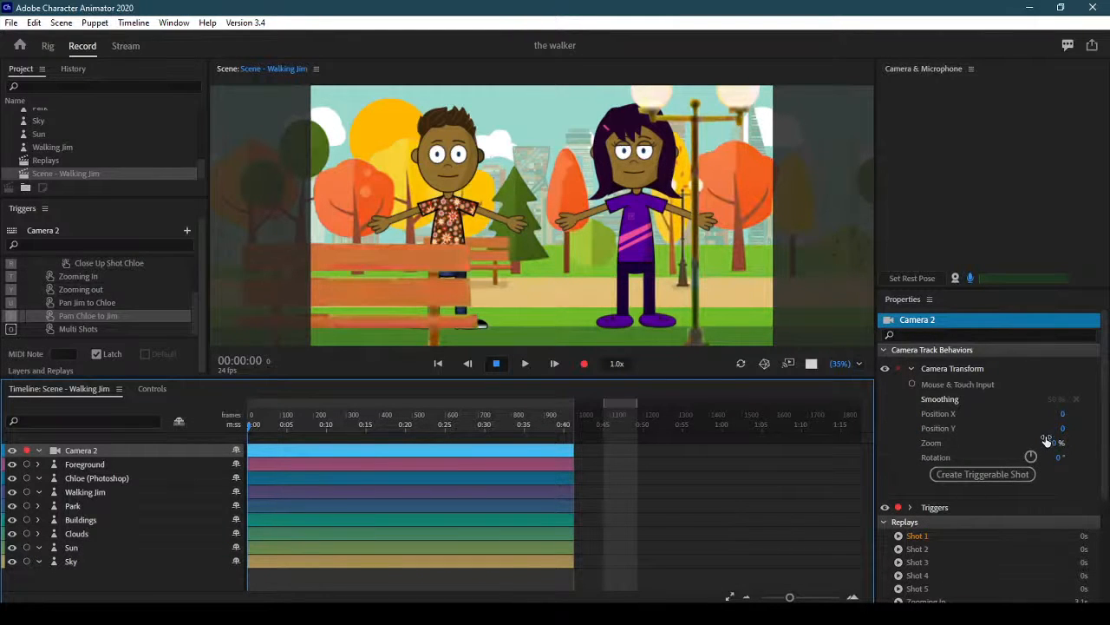
click(912, 442)
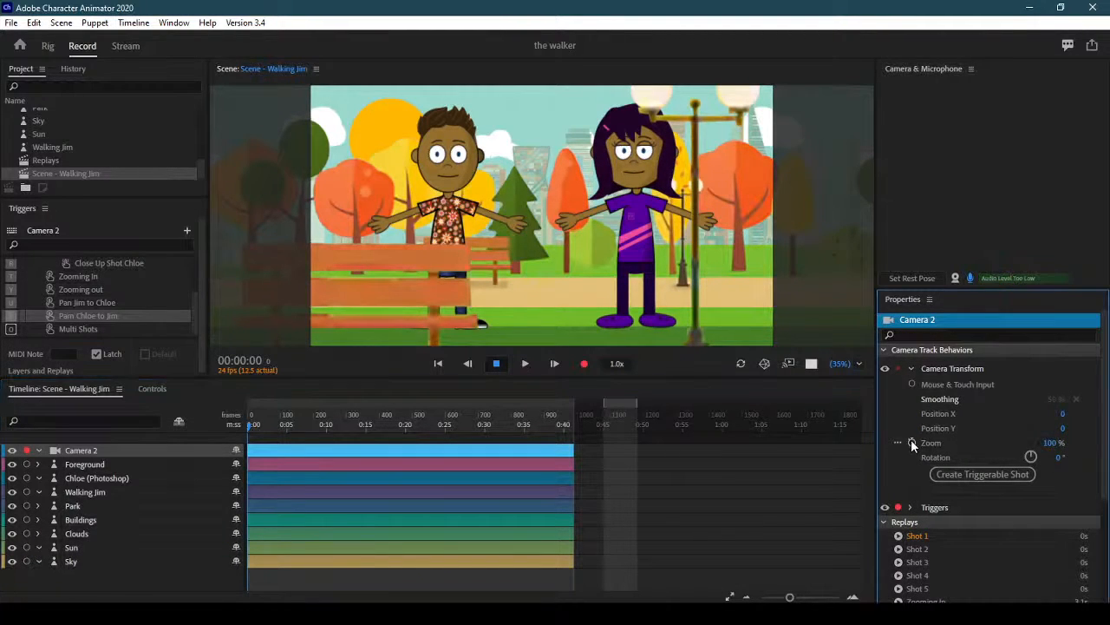
click(912, 427)
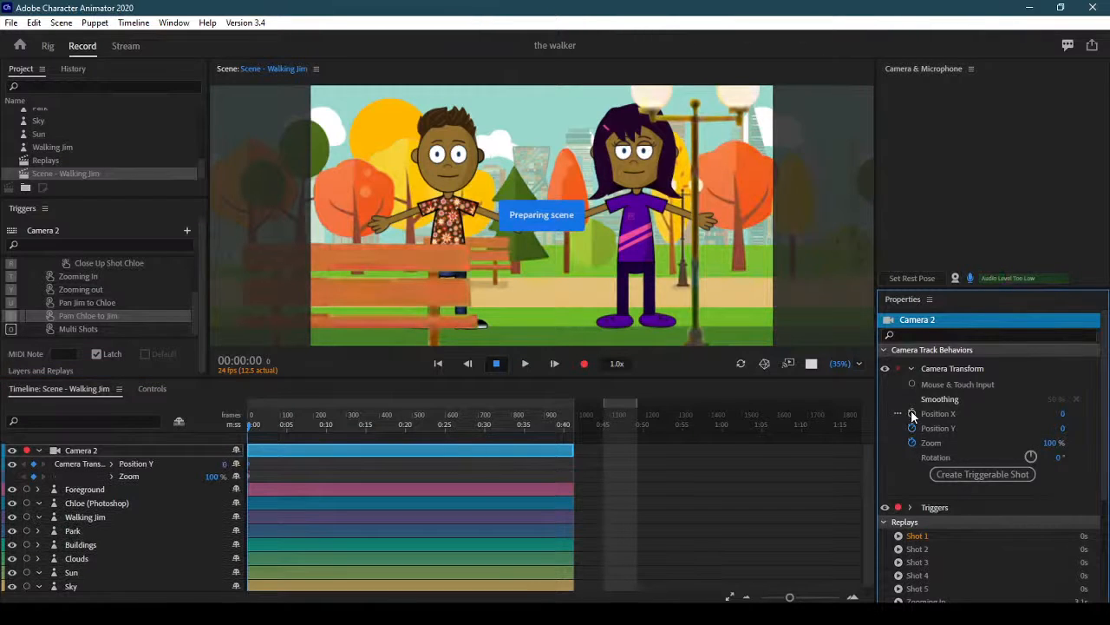
click(912, 413)
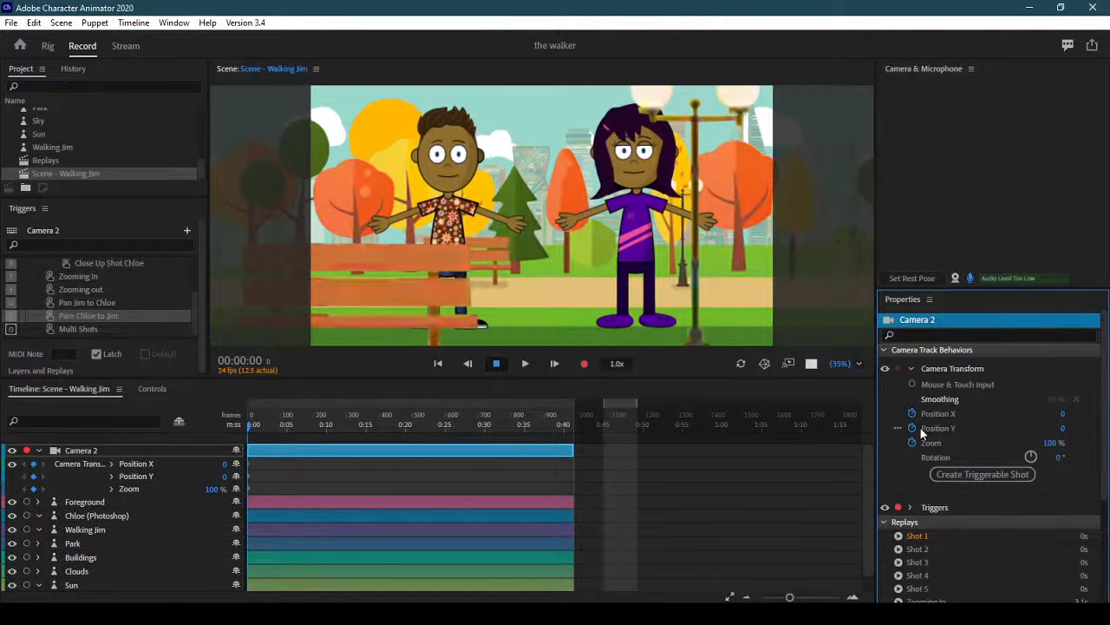
- Keyframe Camera 2 at 00:11:19 with Zoom 143%, Position Y -138 and Position X 0
drag(305, 421, 341, 430)
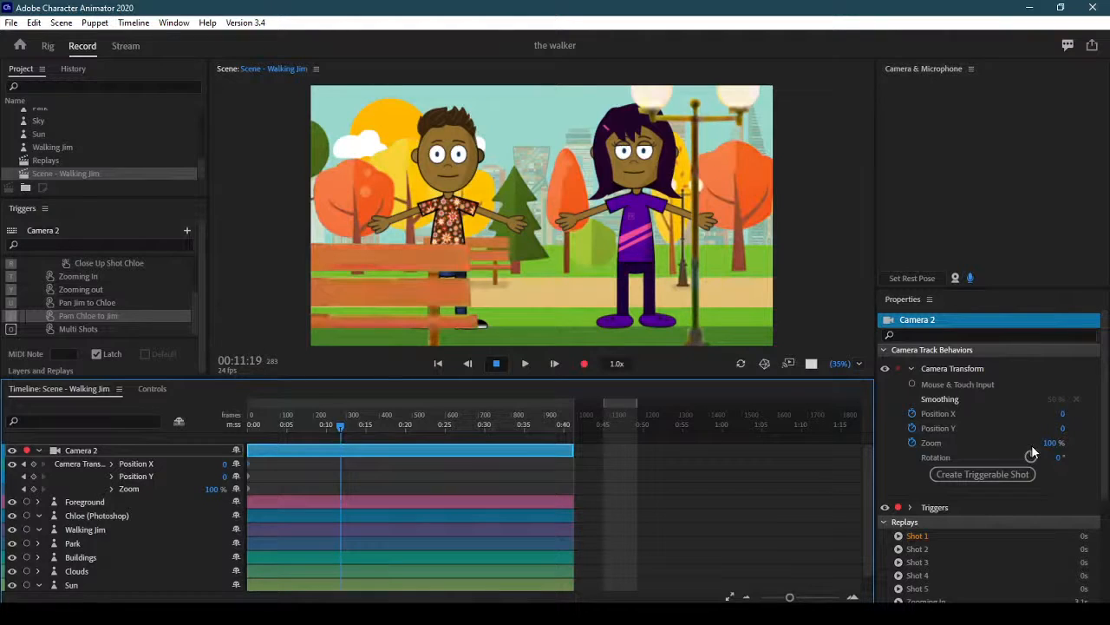
drag(1048, 441, 1071, 436)
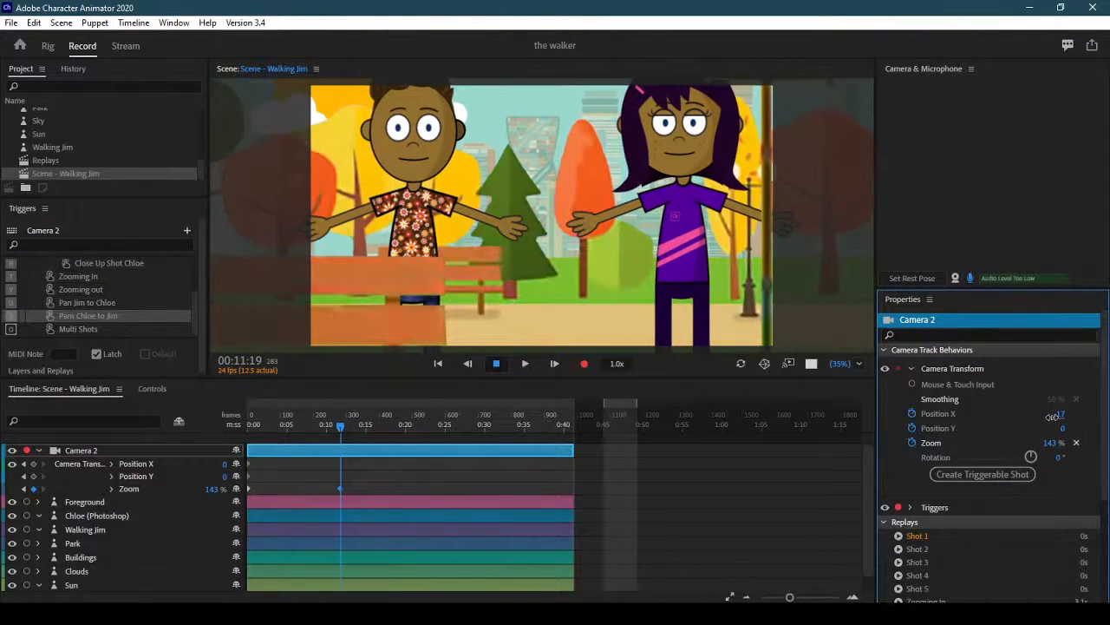
key(ctrl+z)
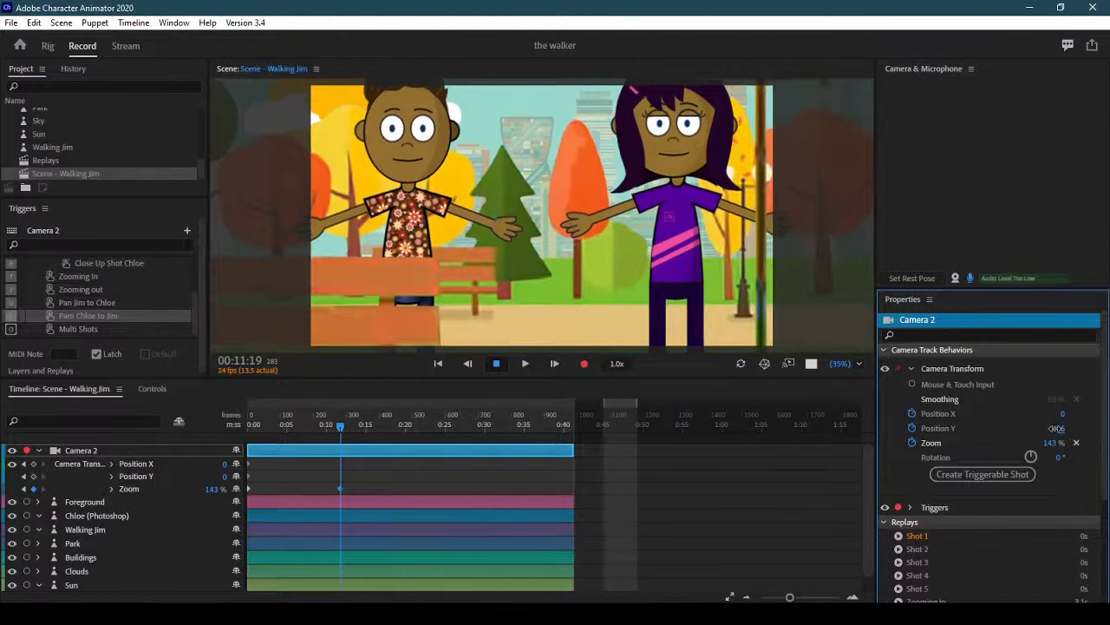
drag(1052, 429, 977, 438)
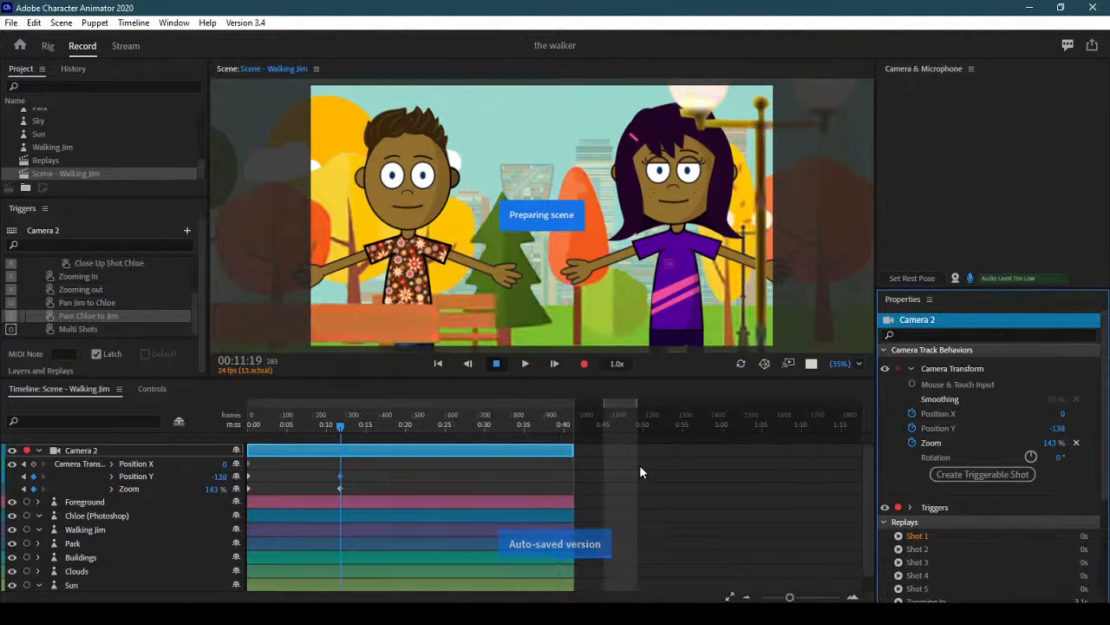
click(39, 468)
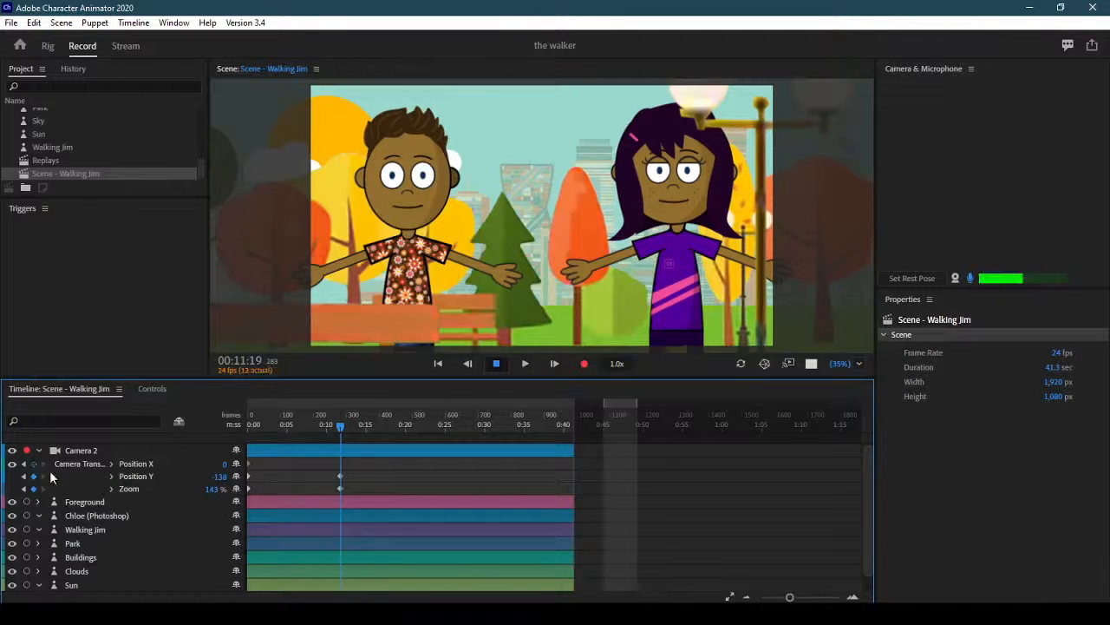
click(336, 469)
- Play the scene from the start to check Camera 2's keyframed zoom-in
drag(340, 425, 239, 424)
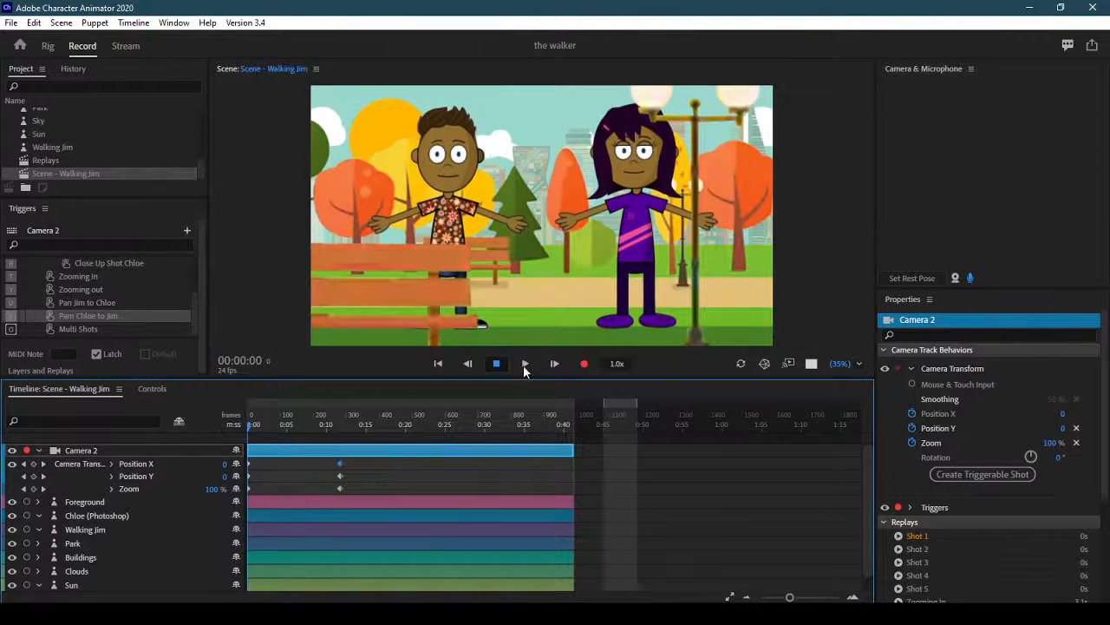
click(524, 365)
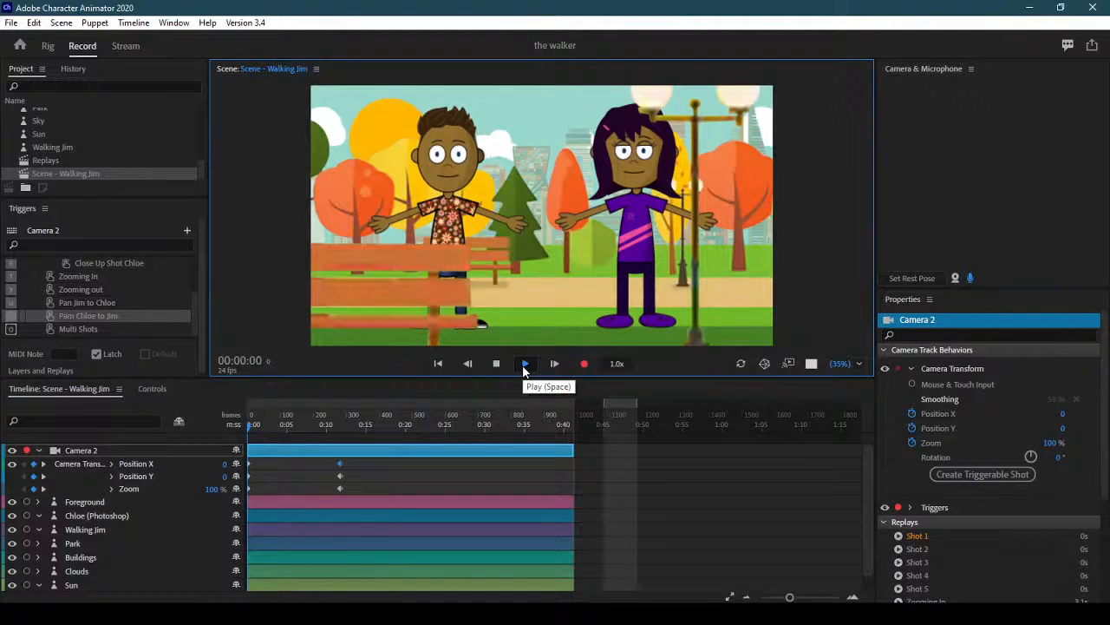
click(524, 364)
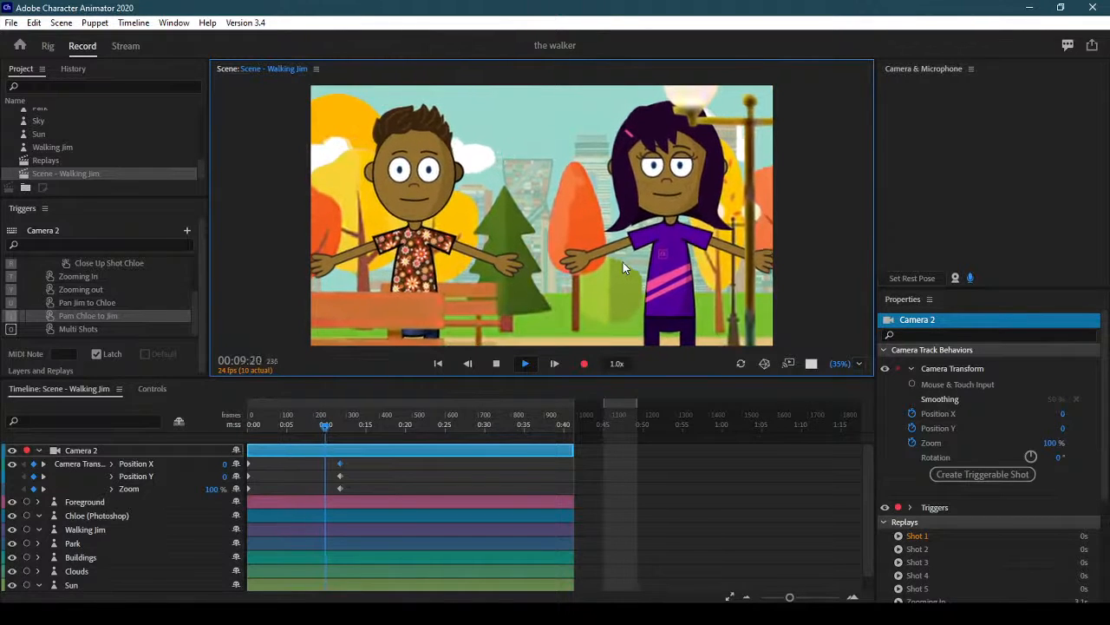
- Stop playback and keyframe the Buildings' Position Y from 0 at 00:00:00 to -75 at 00:11:17
click(496, 363)
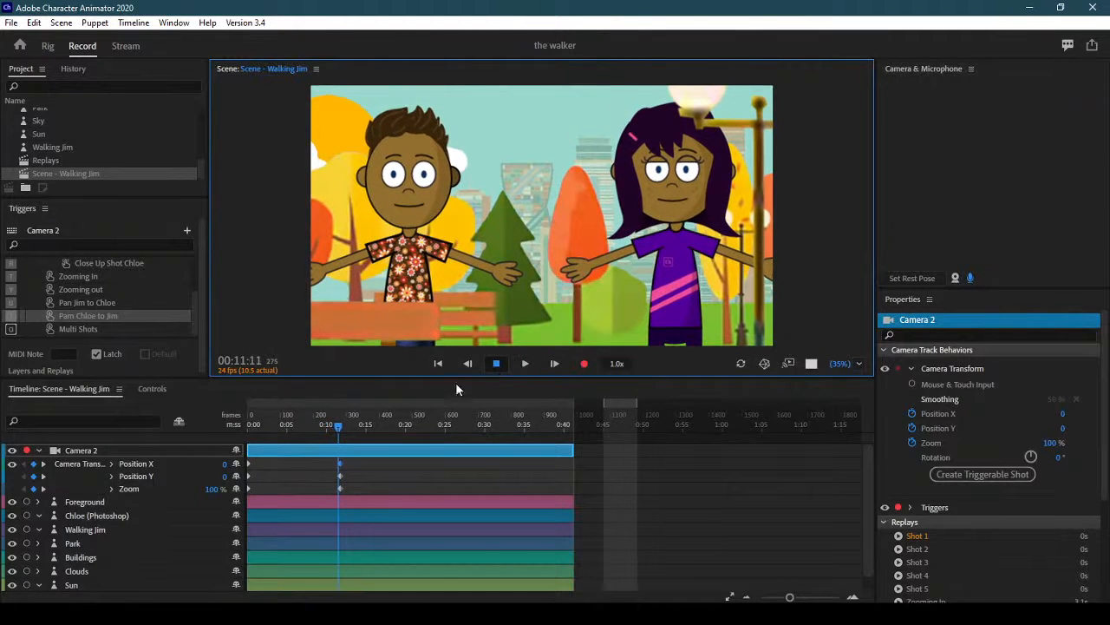
drag(309, 418, 234, 427)
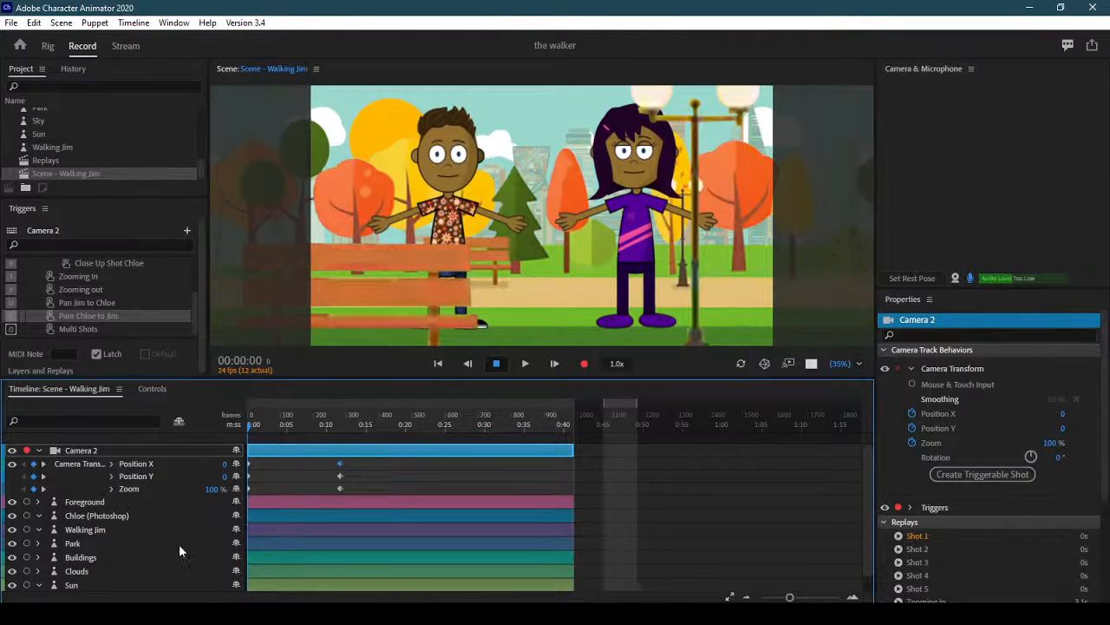
scroll(142, 556, down, 1)
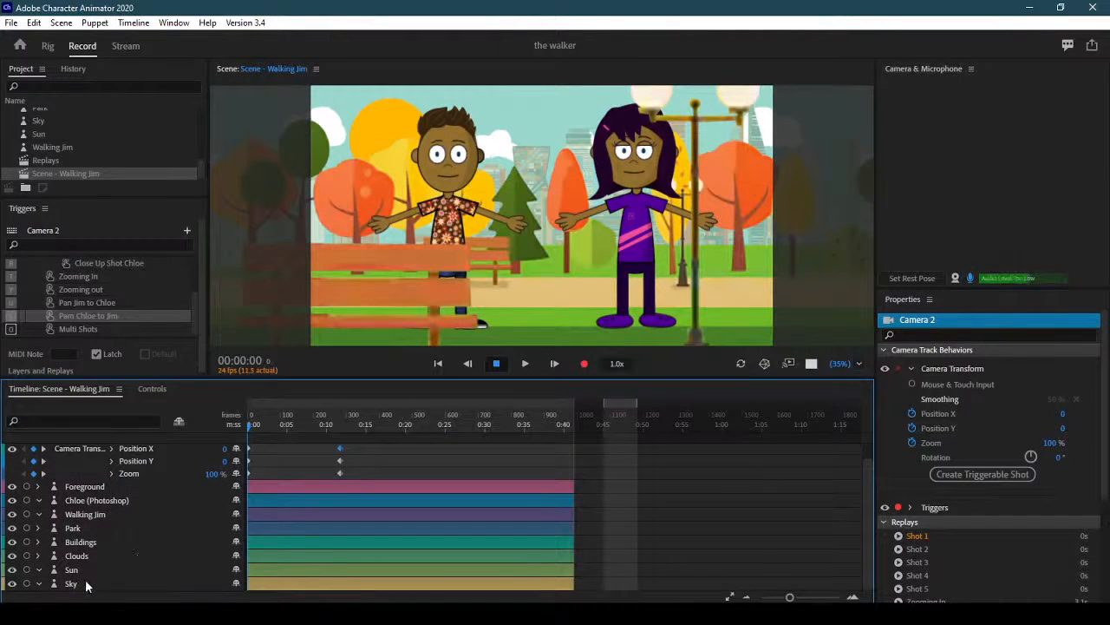
click(105, 540)
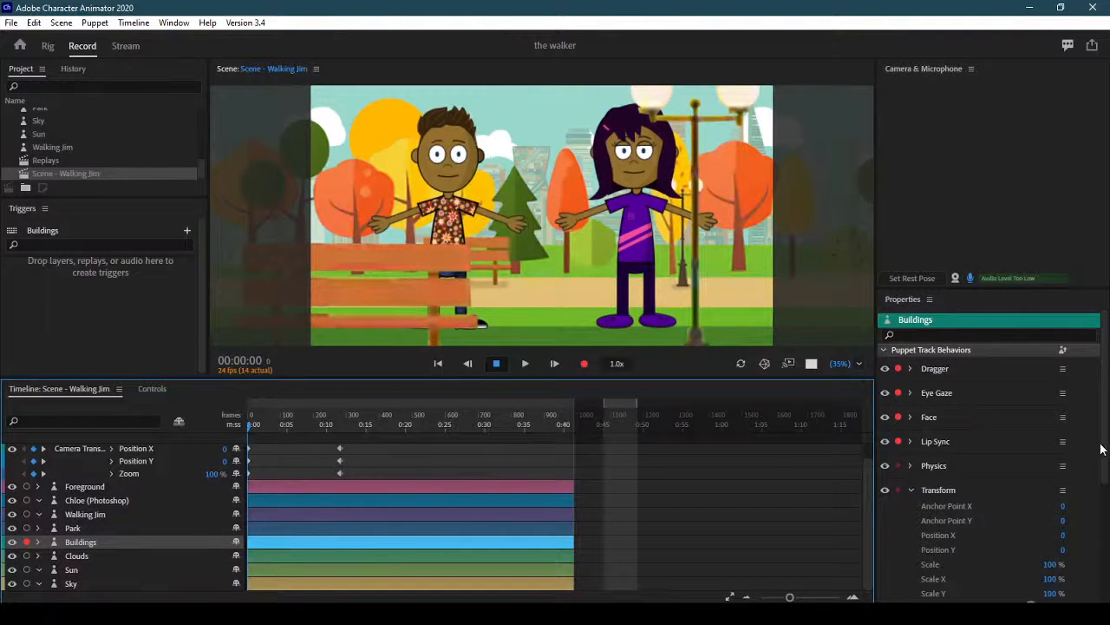
drag(1103, 449, 1104, 572)
drag(1105, 462, 1105, 398)
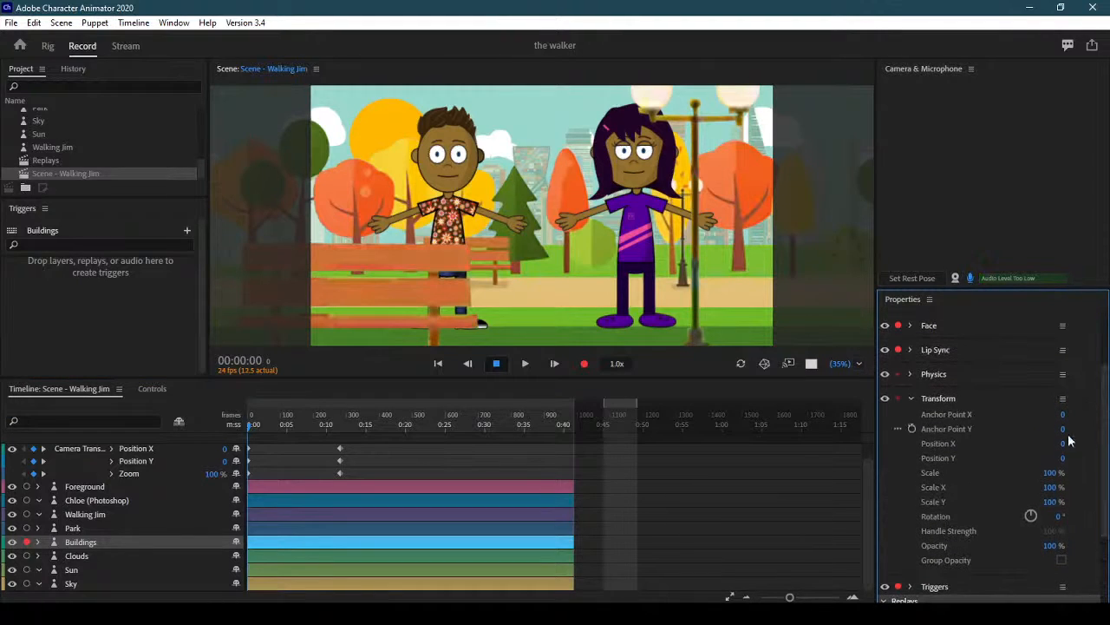
click(912, 457)
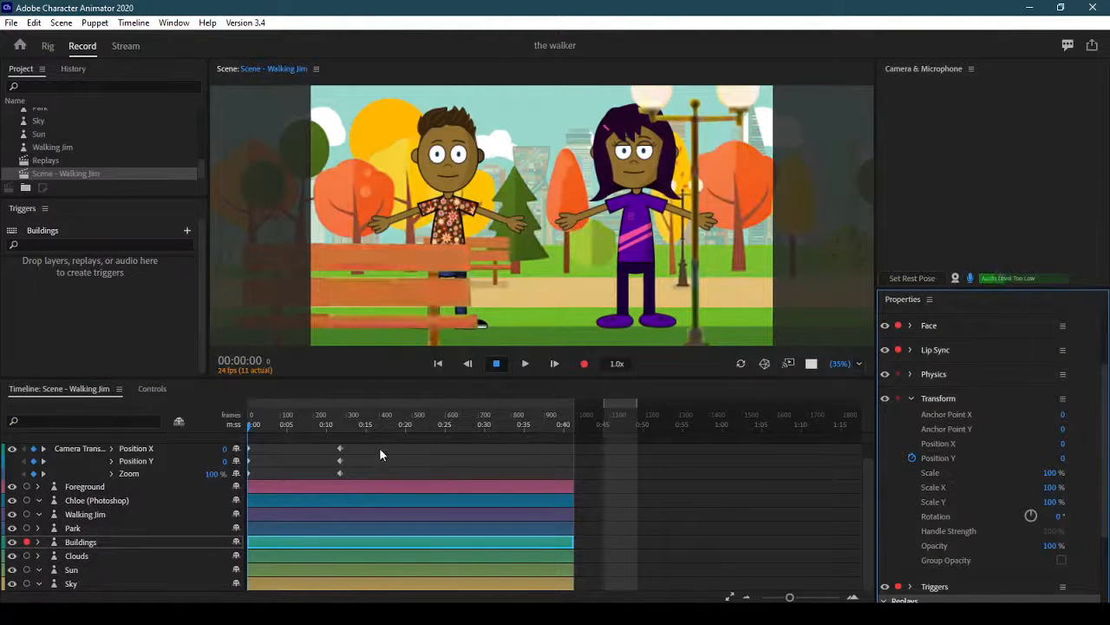
click(37, 541)
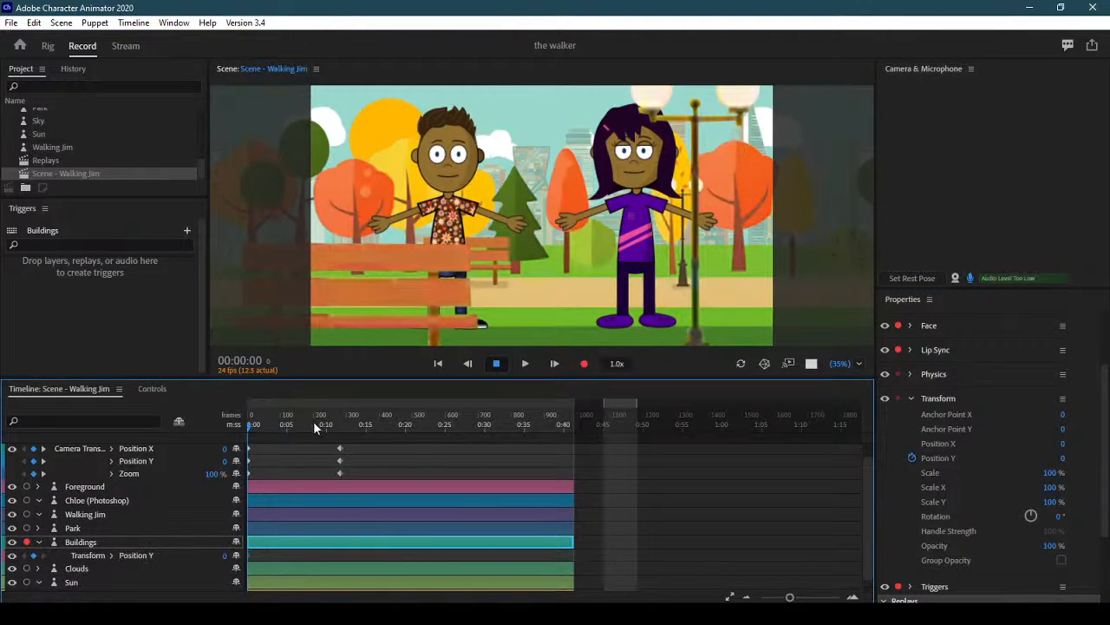
click(341, 421)
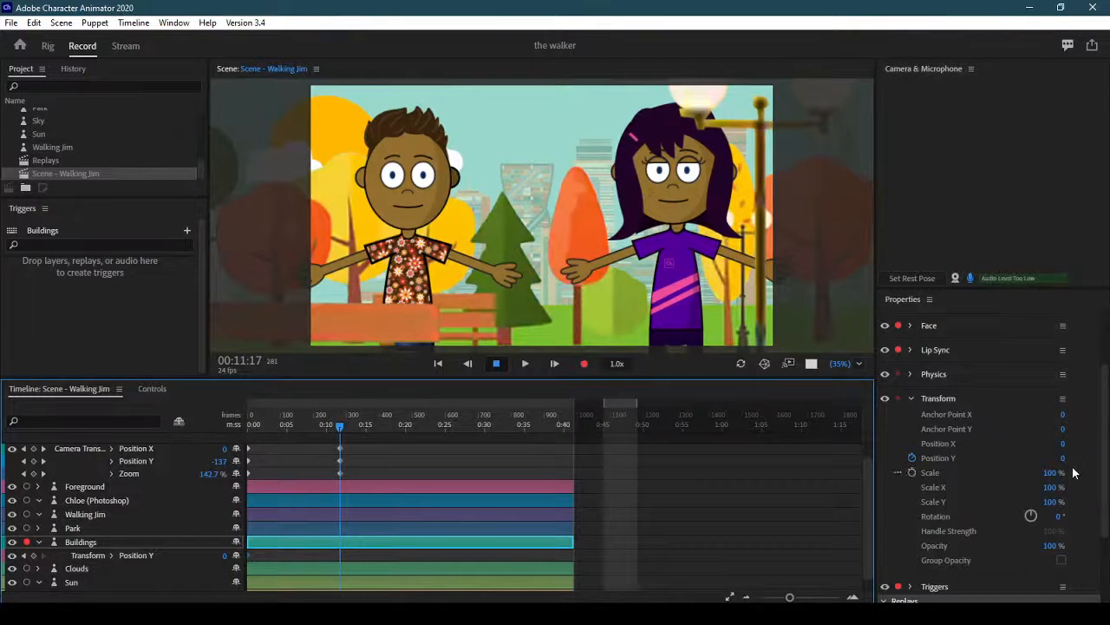
drag(1063, 458, 1018, 467)
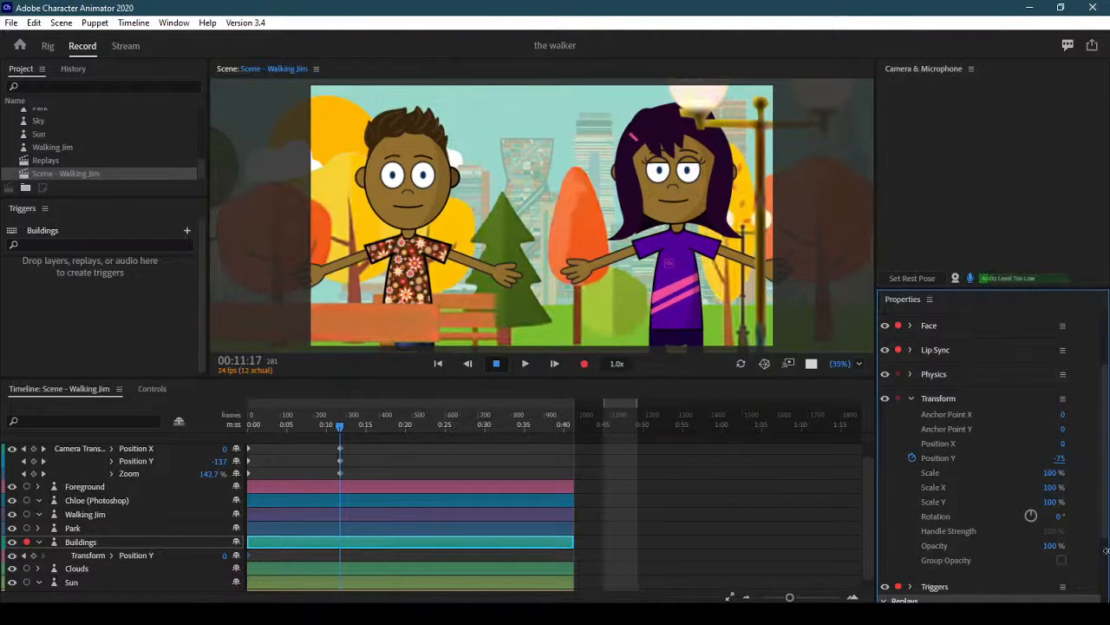
- Keyframe the Park's Position Y from 0 at 00:00:00 to -86 at the Buildings' second keyframe, 00:11:17
click(37, 526)
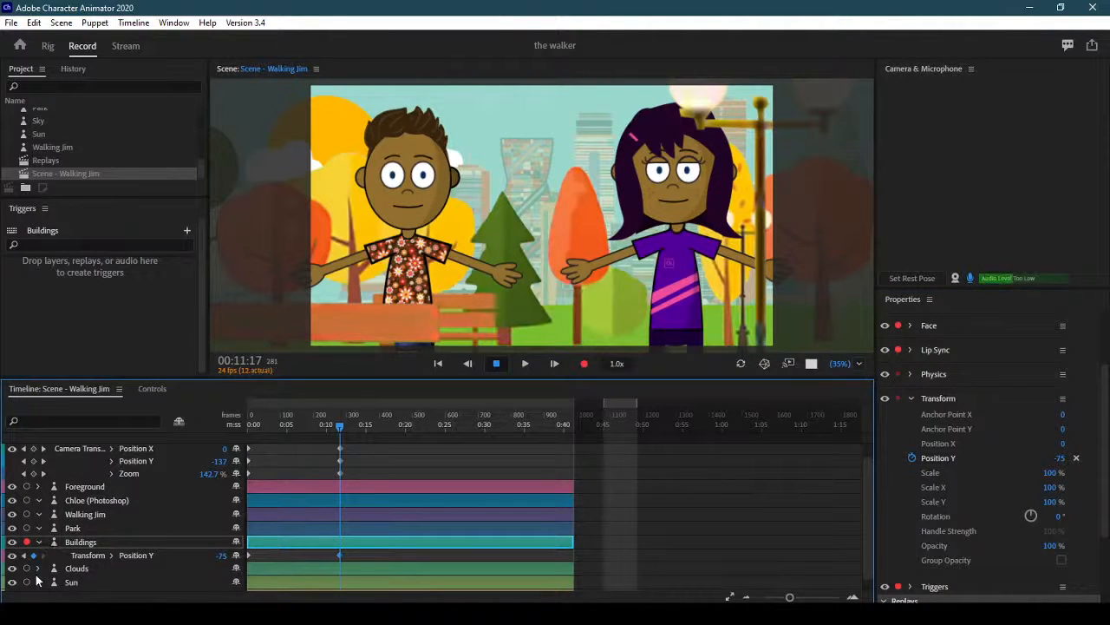
click(88, 529)
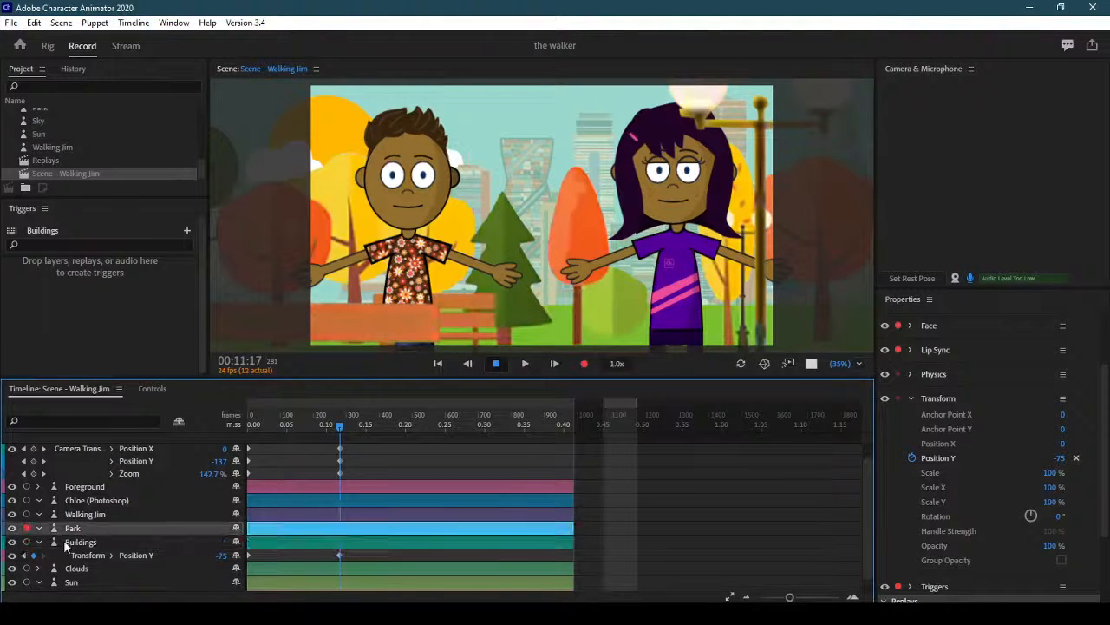
key(Home)
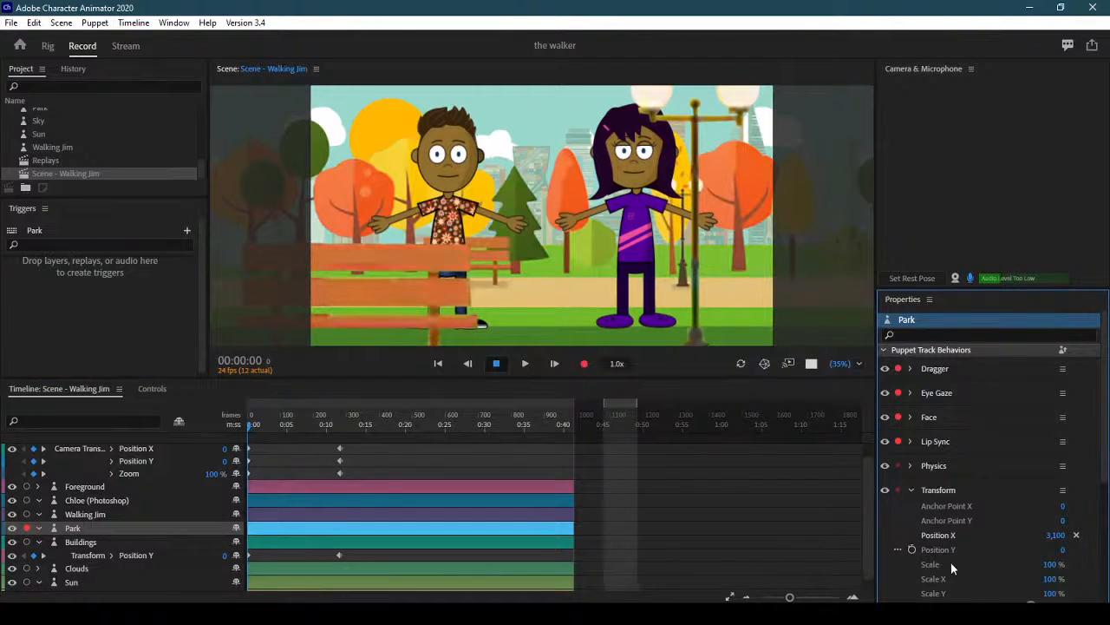
click(912, 549)
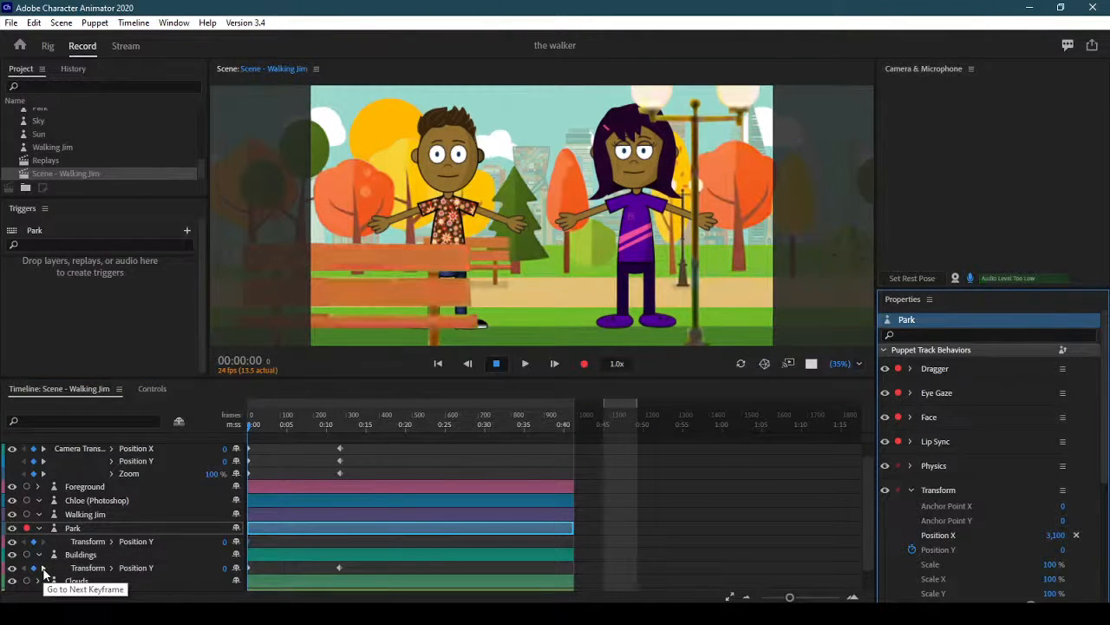
click(43, 569)
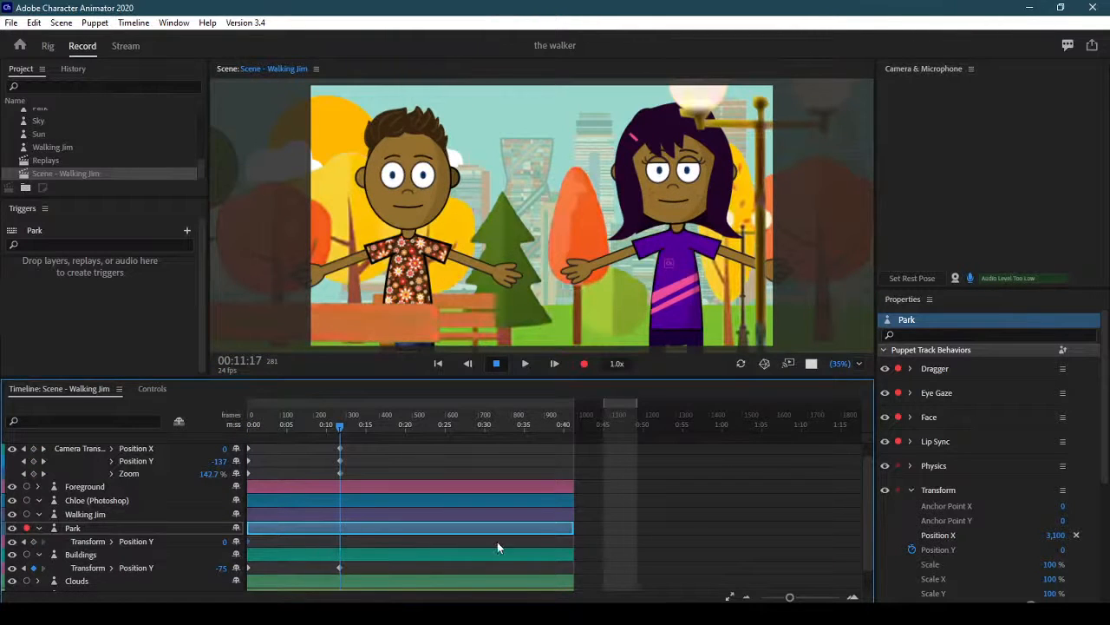
drag(1063, 551, 1000, 549)
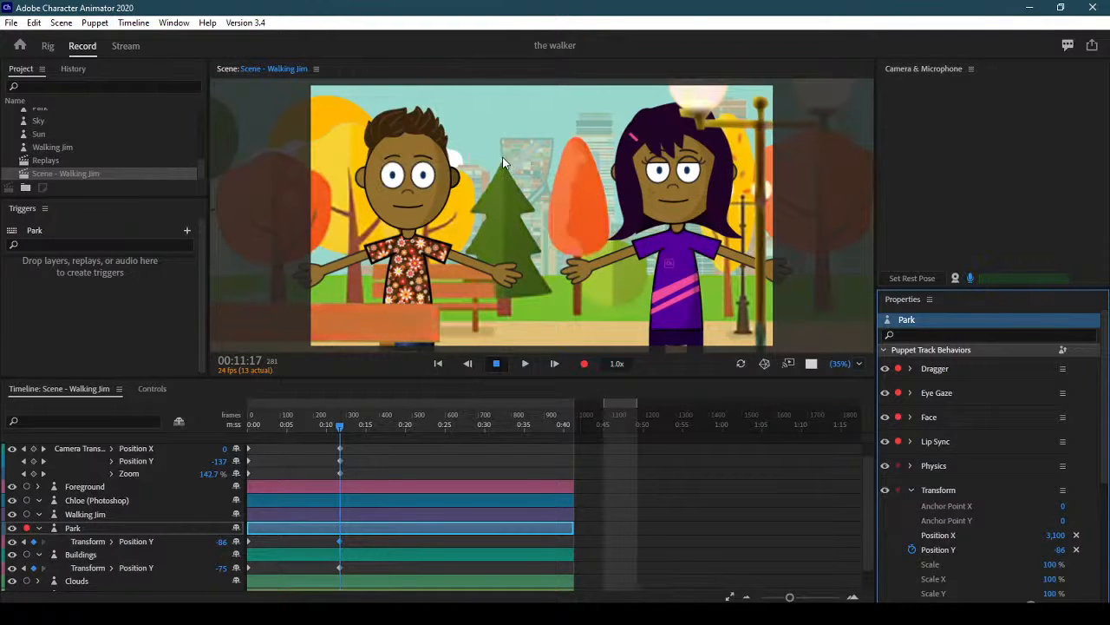
- Compare the scene at the two keyframes and lower the Park's Position Y to -140 at 00:11:17
click(25, 568)
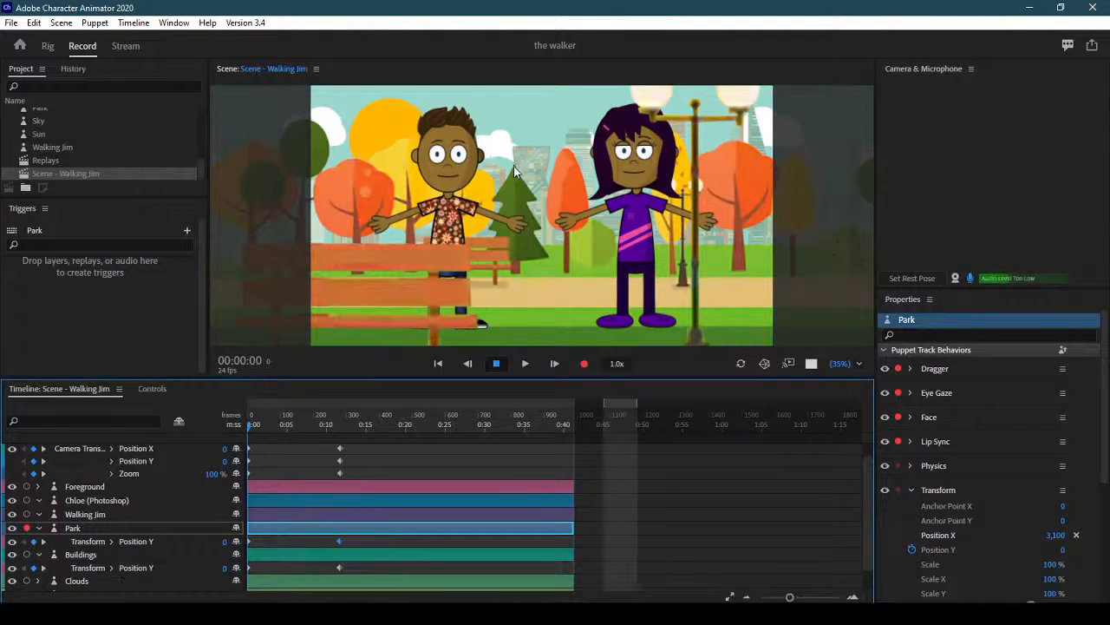
click(44, 563)
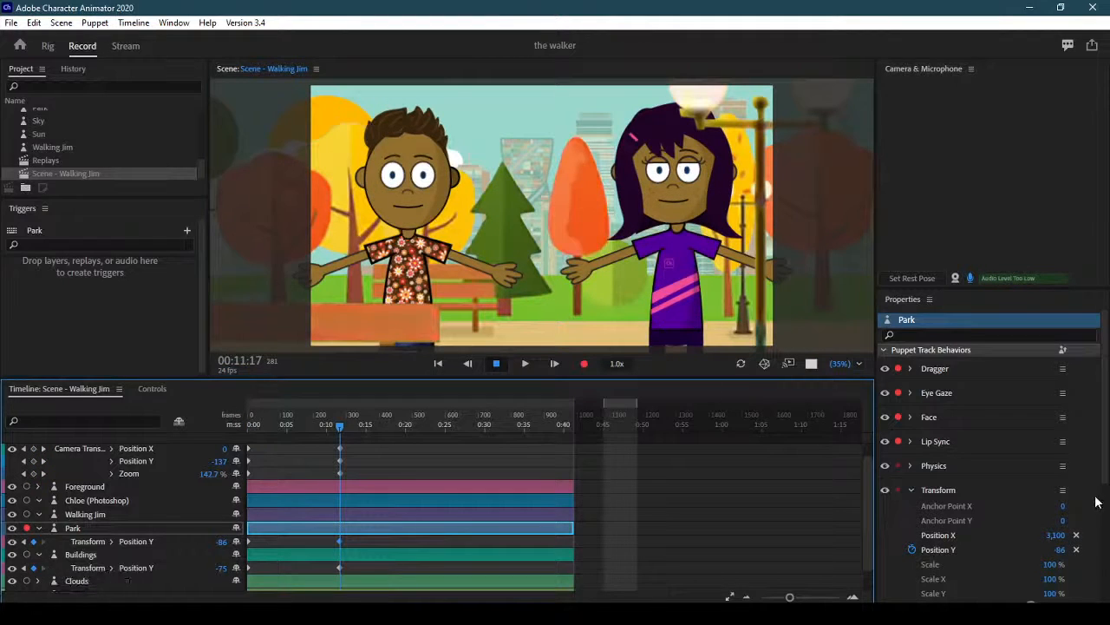
drag(1060, 551, 1049, 549)
drag(1041, 550, 1026, 553)
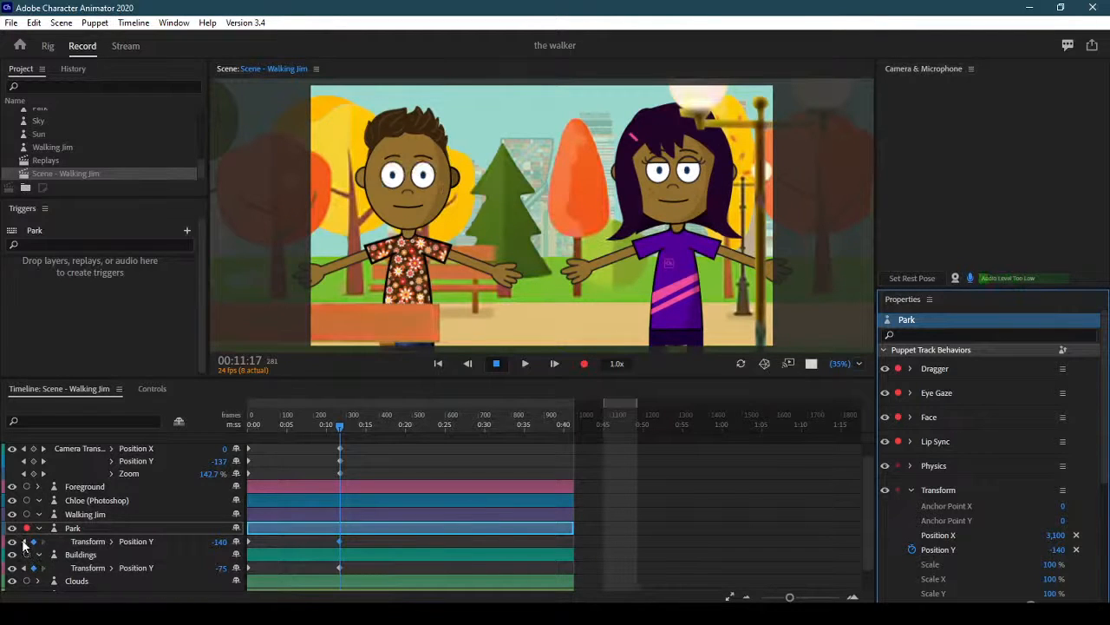
- Keyframe the Foreground's Position Y from 0 at 00:00:00 to 25 at 00:11:17
click(38, 484)
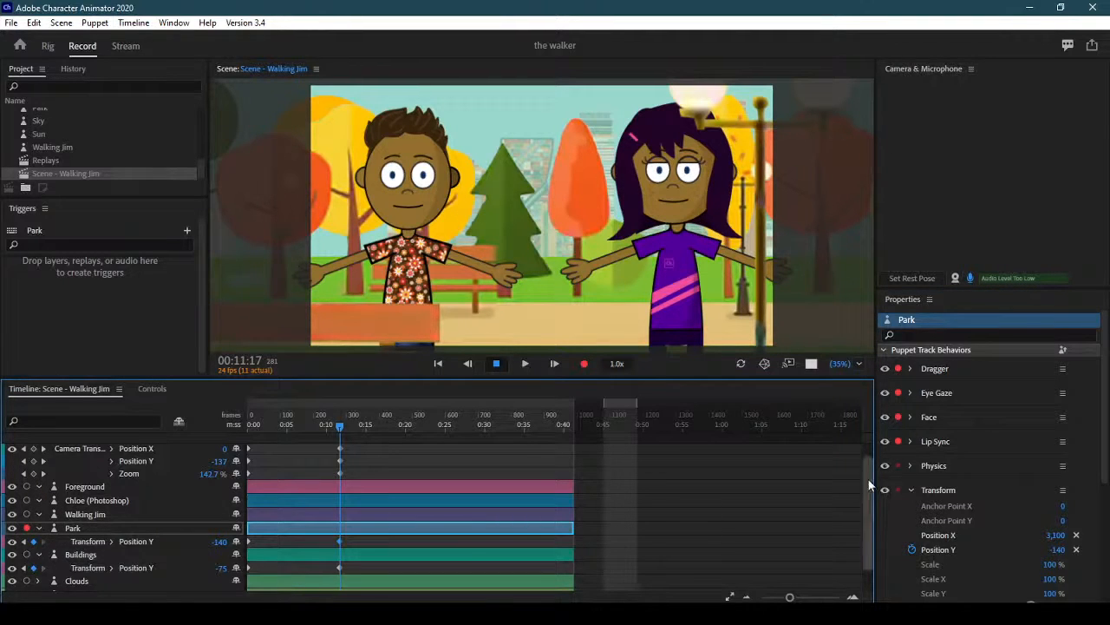
drag(867, 481, 866, 503)
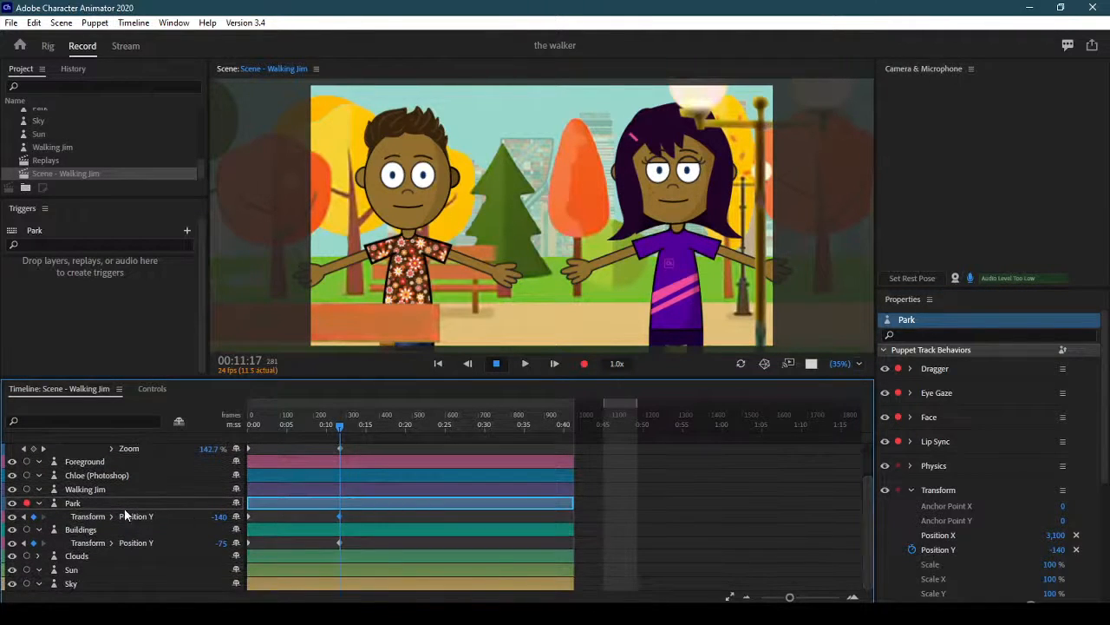
click(26, 543)
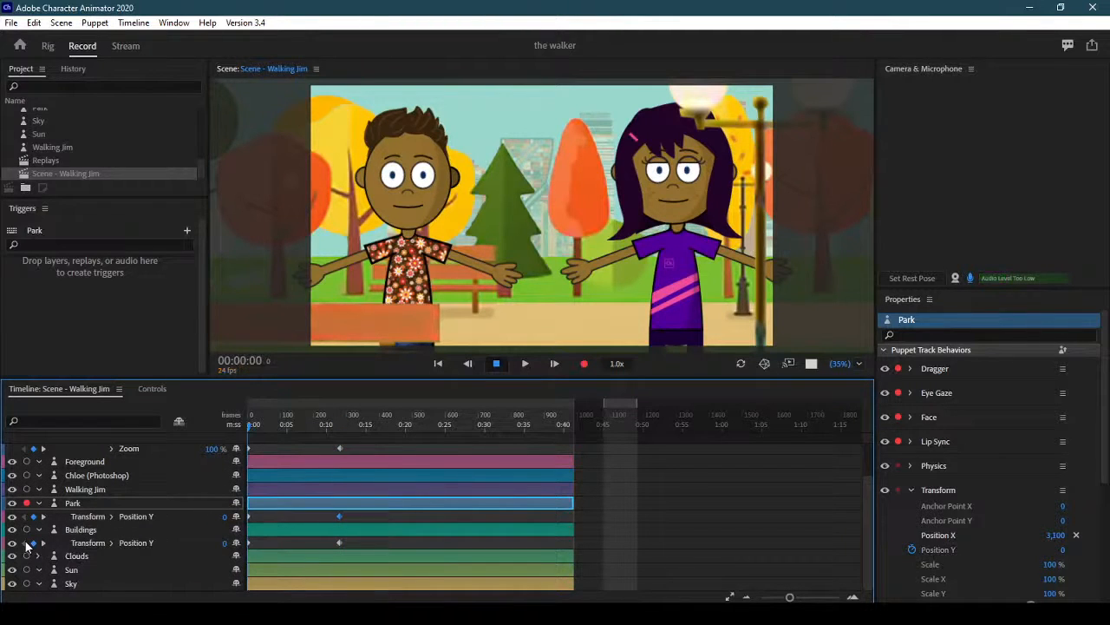
click(116, 462)
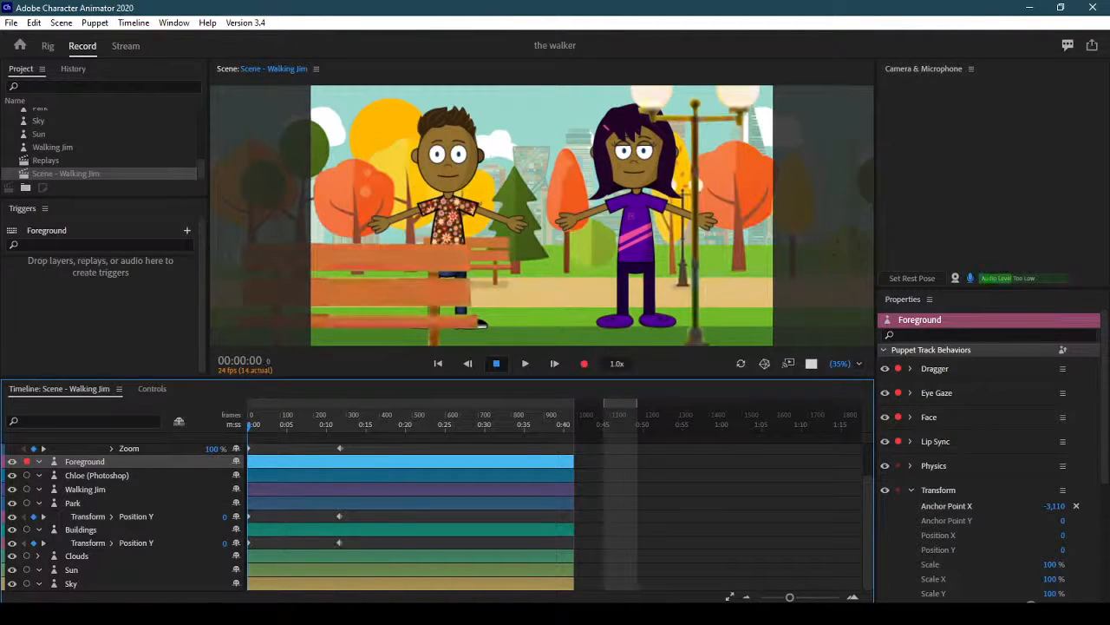
scroll(1101, 466, down, 5)
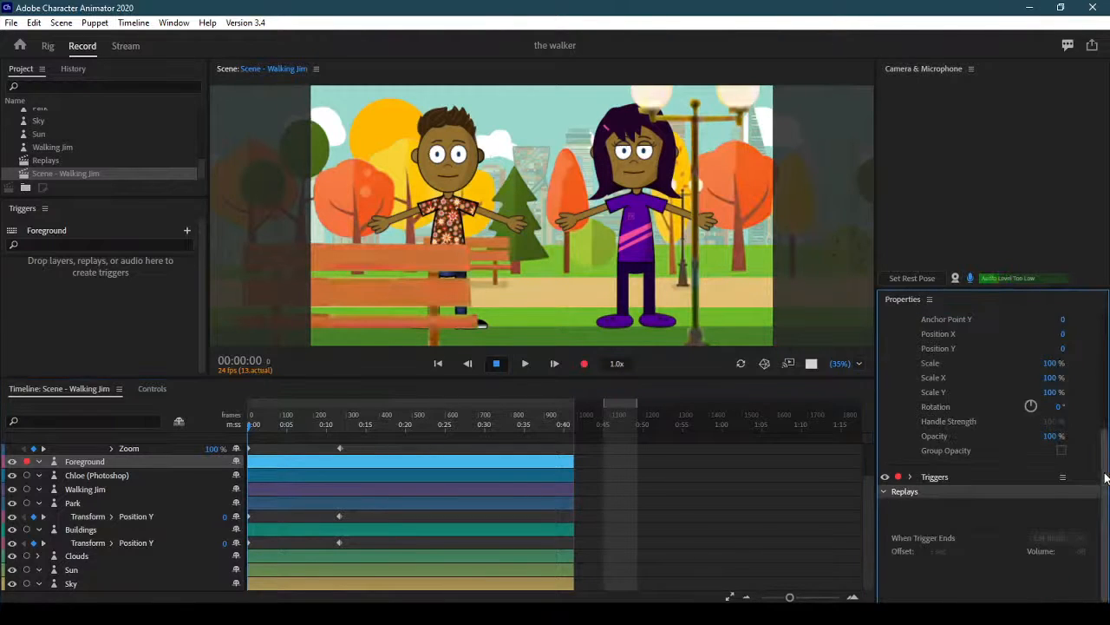
drag(1103, 471, 1103, 422)
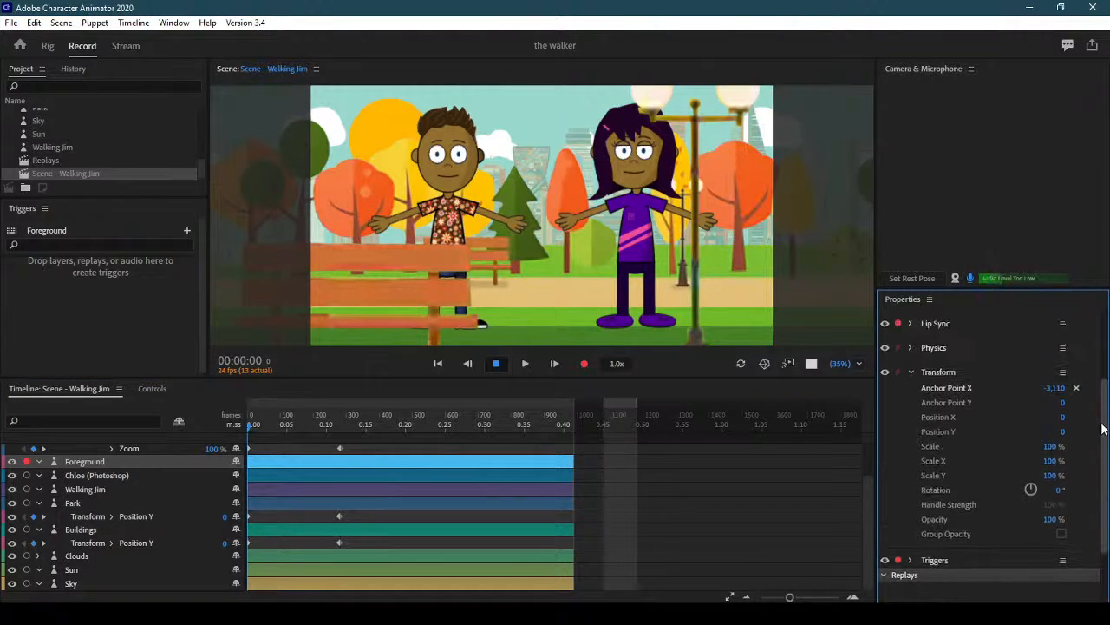
click(913, 428)
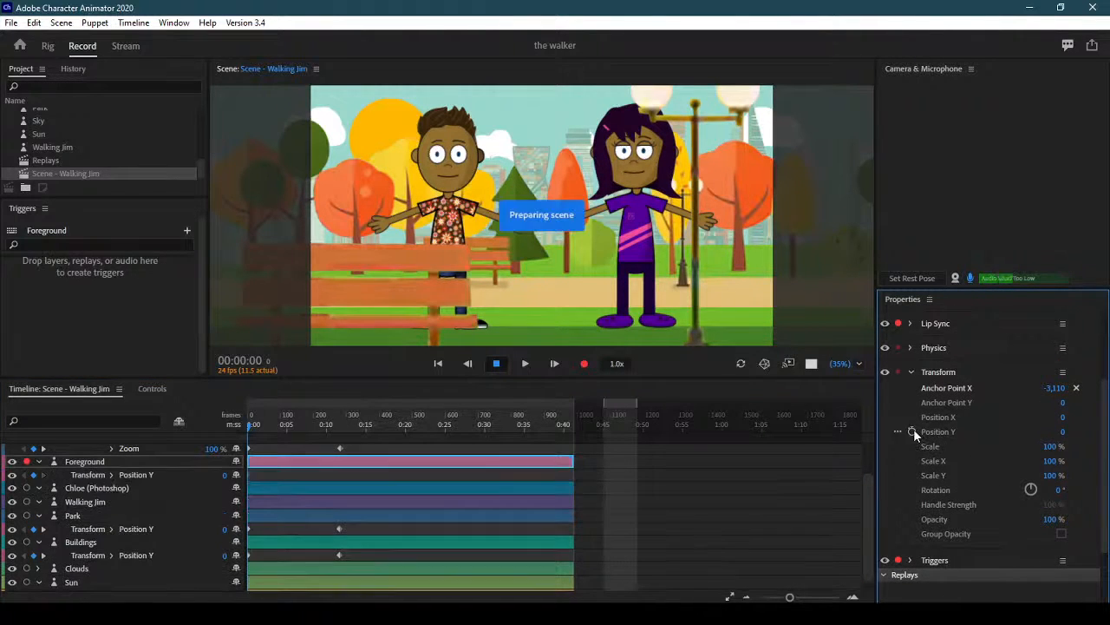
click(43, 555)
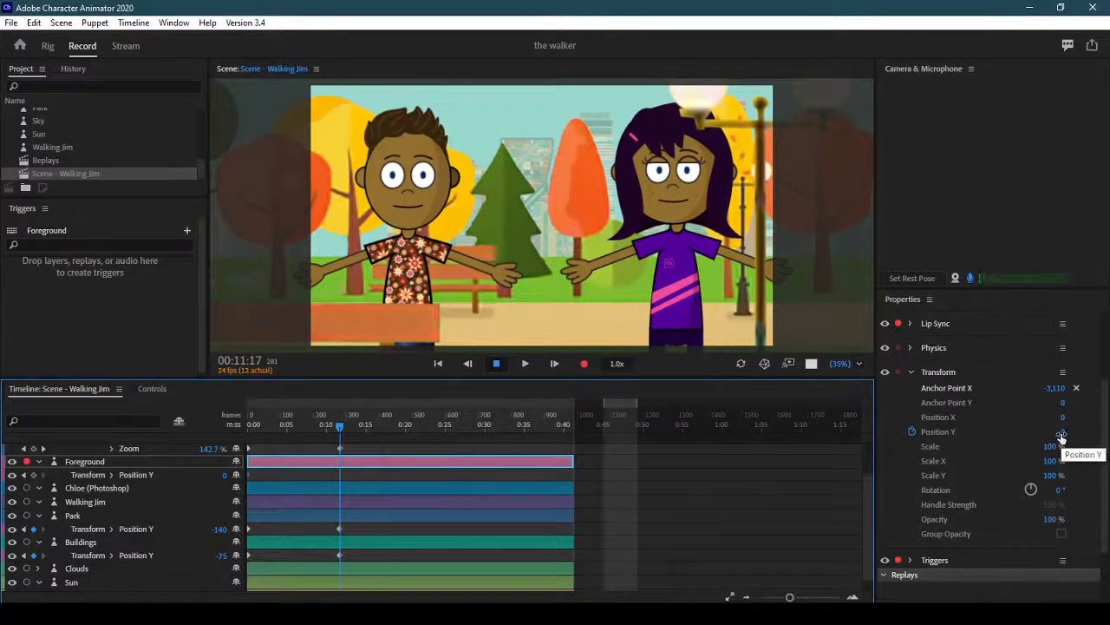
mouse_move(1062, 434)
mouse_down()
mouse_move(1103, 429)
mouse_move(1072, 428)
mouse_up()
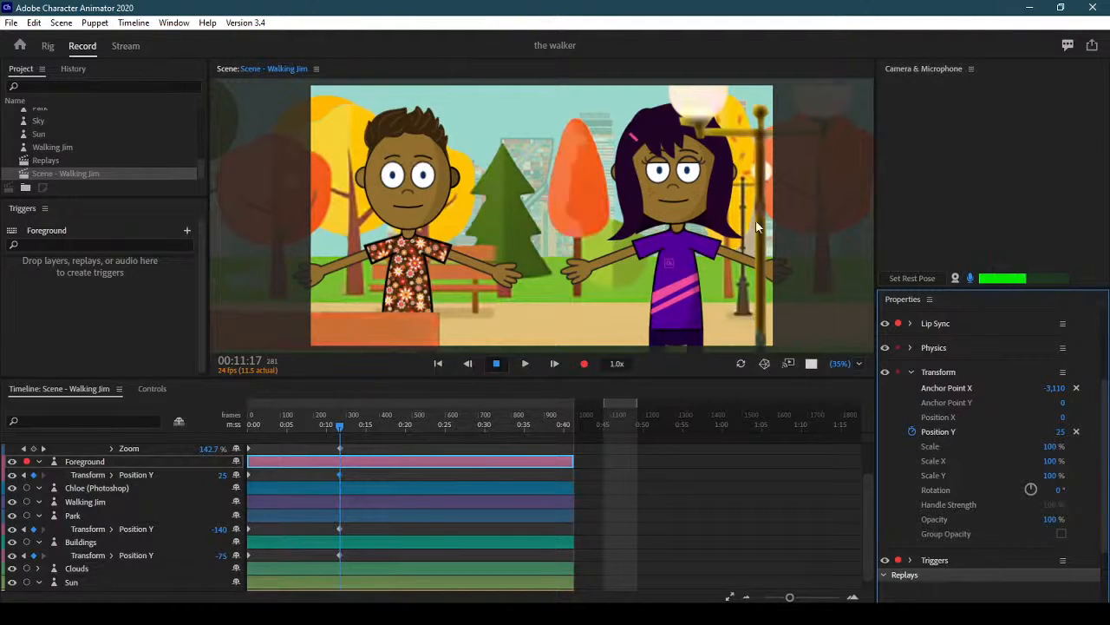
- Play the scene from the start past the second keyframes to check the parallax, and return to the beginning
click(252, 424)
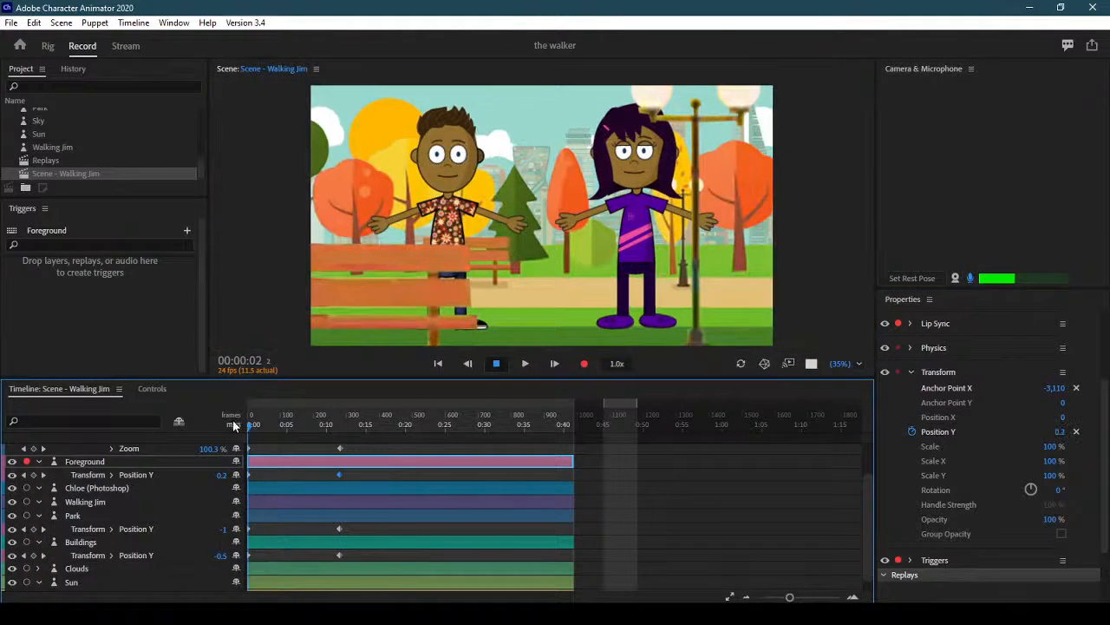
click(526, 365)
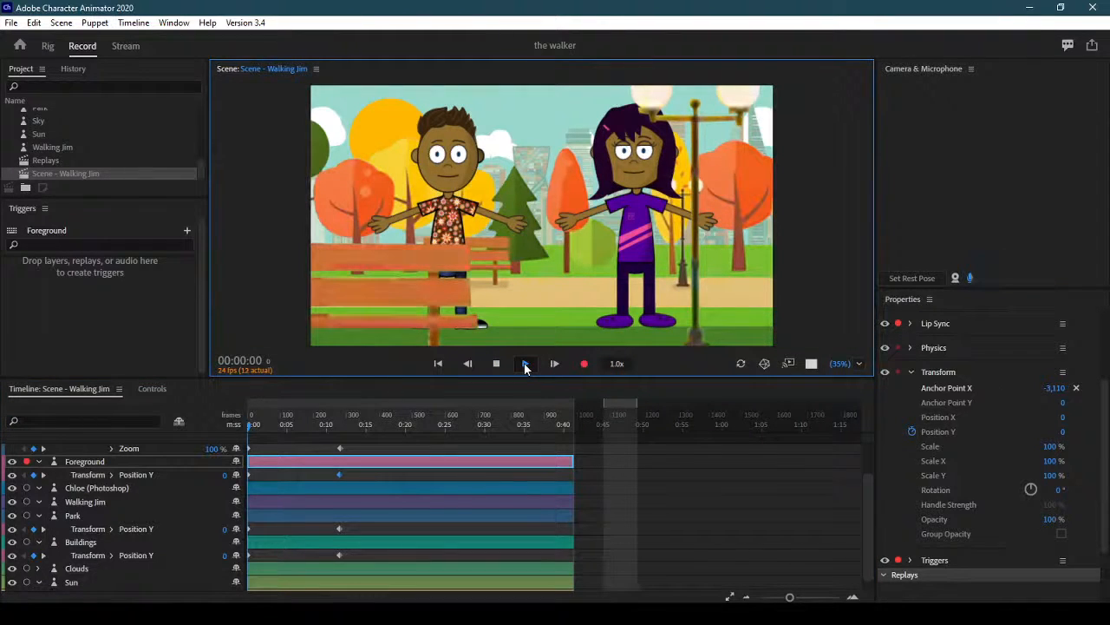
click(526, 366)
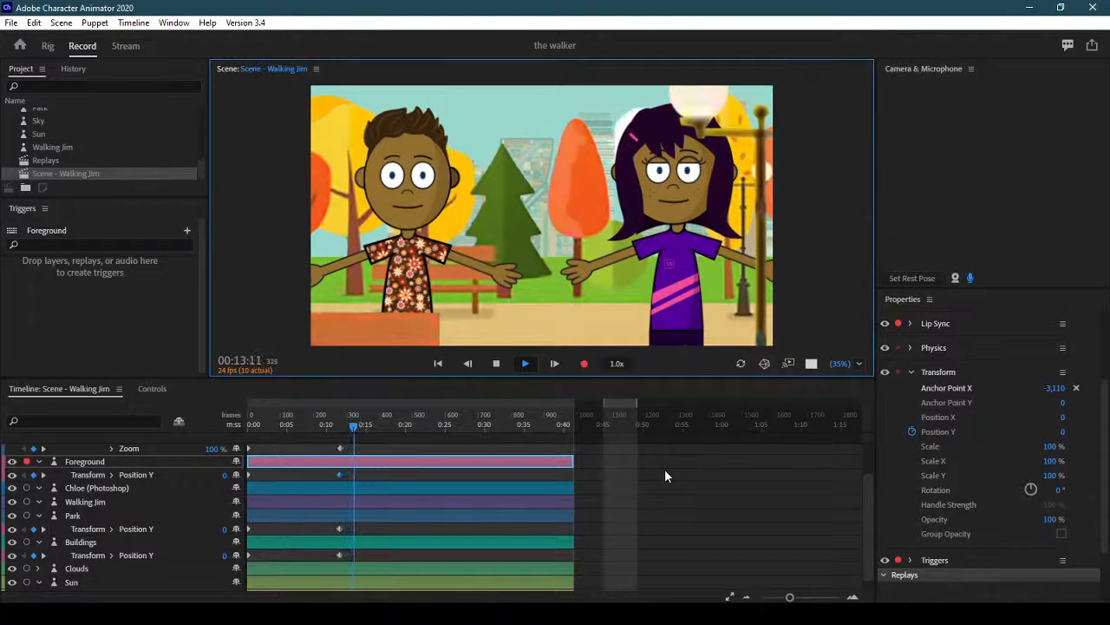
click(332, 425)
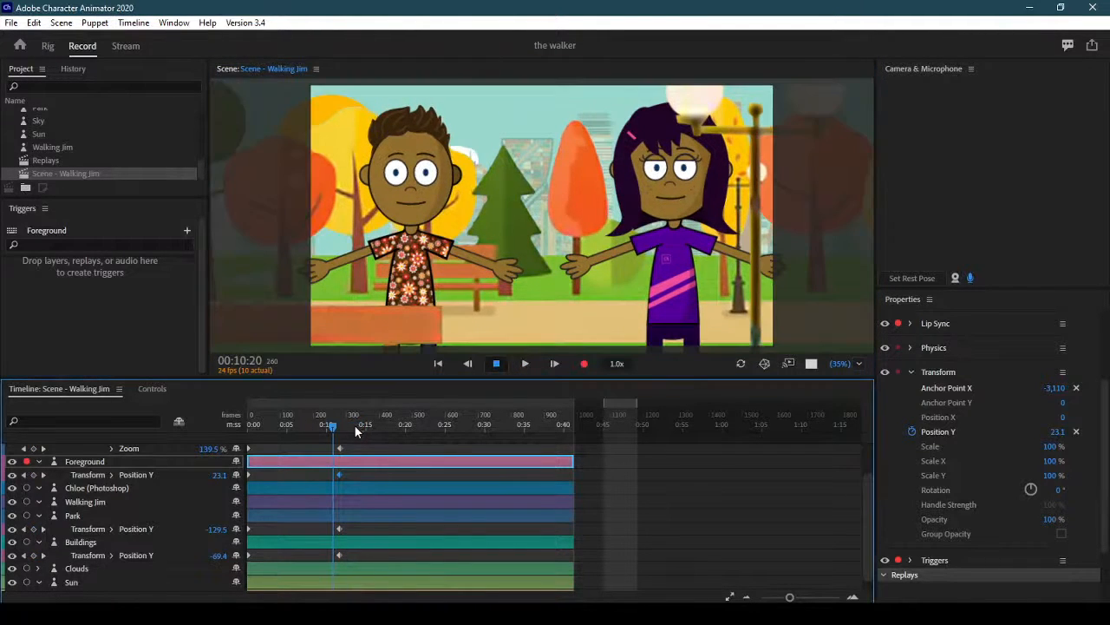
drag(332, 425, 207, 417)
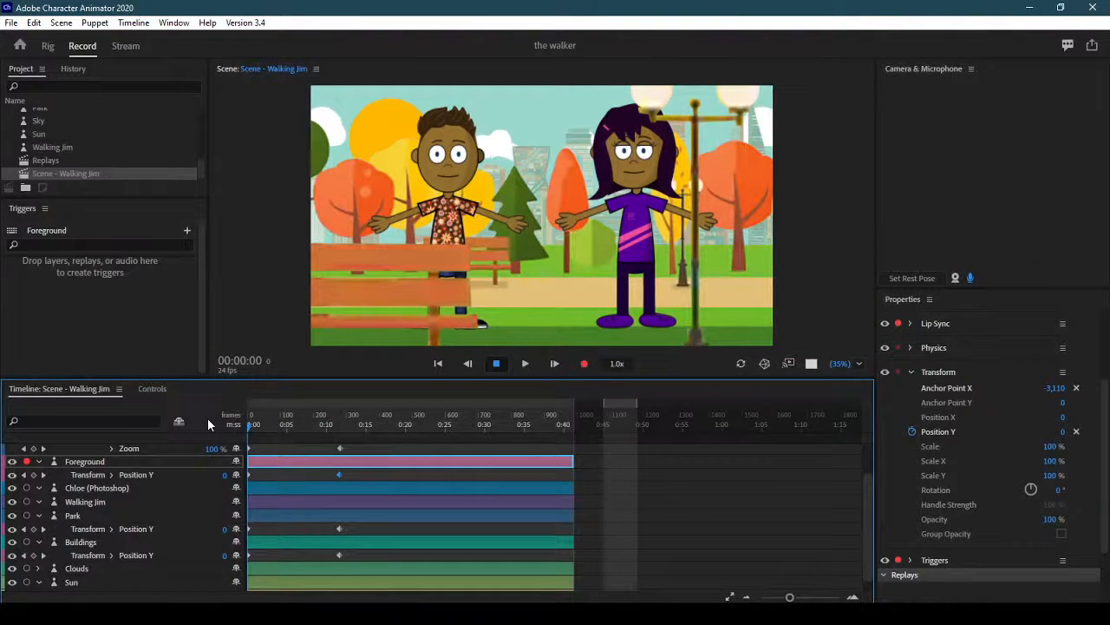
- Raise the Park's Position Y to about -102 at its 00:11:17 keyframe
click(43, 556)
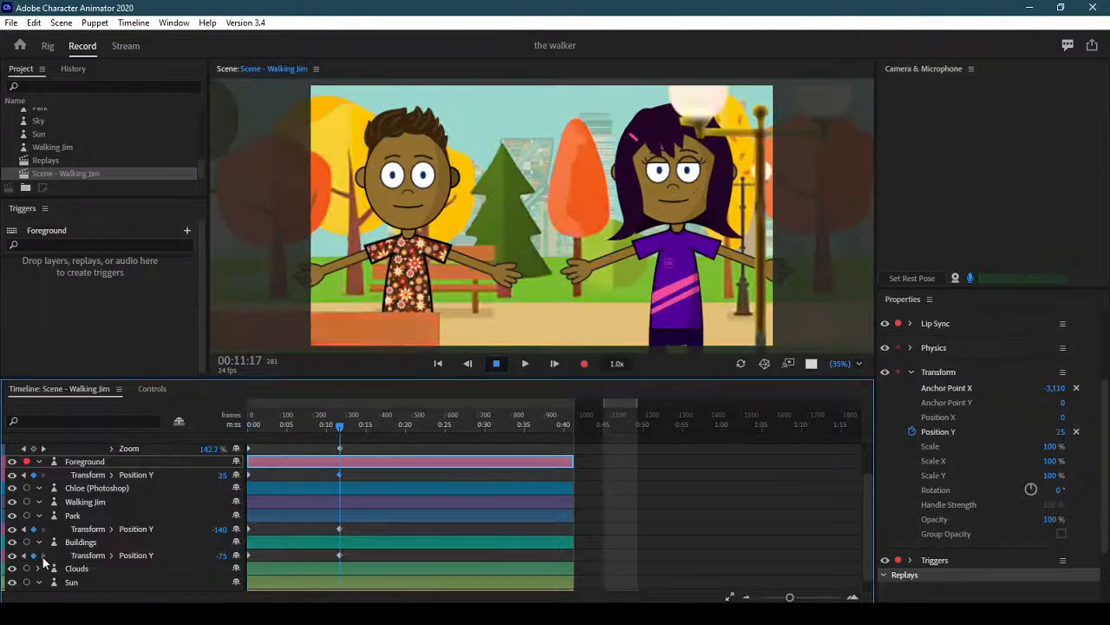
click(139, 515)
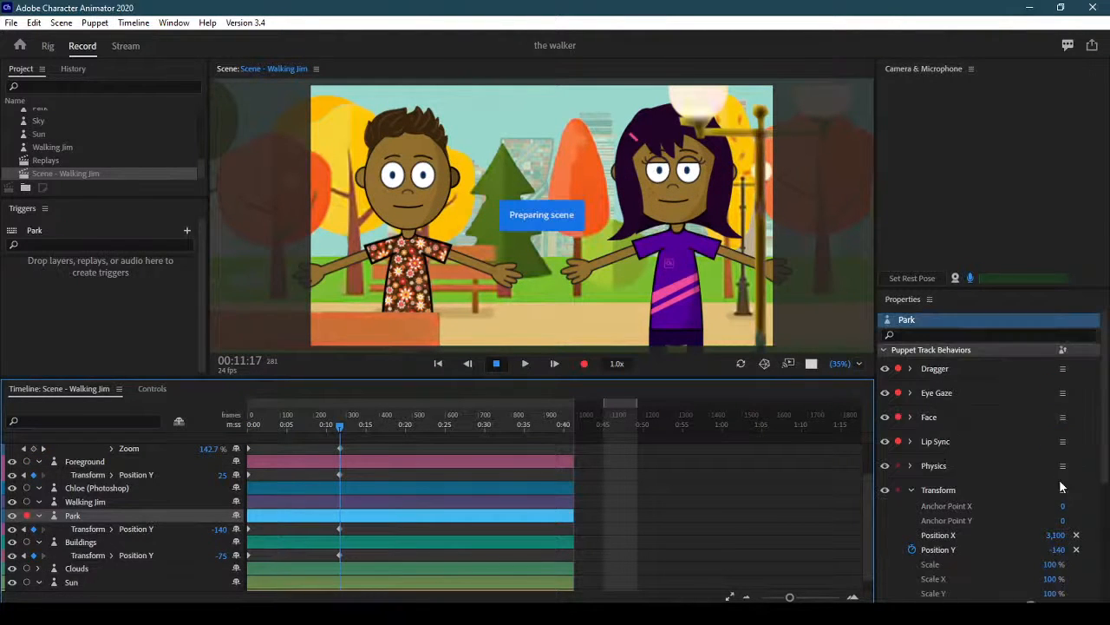
mouse_move(1057, 549)
mouse_down()
mouse_move(1048, 555)
mouse_move(1106, 549)
mouse_move(1073, 553)
mouse_up()
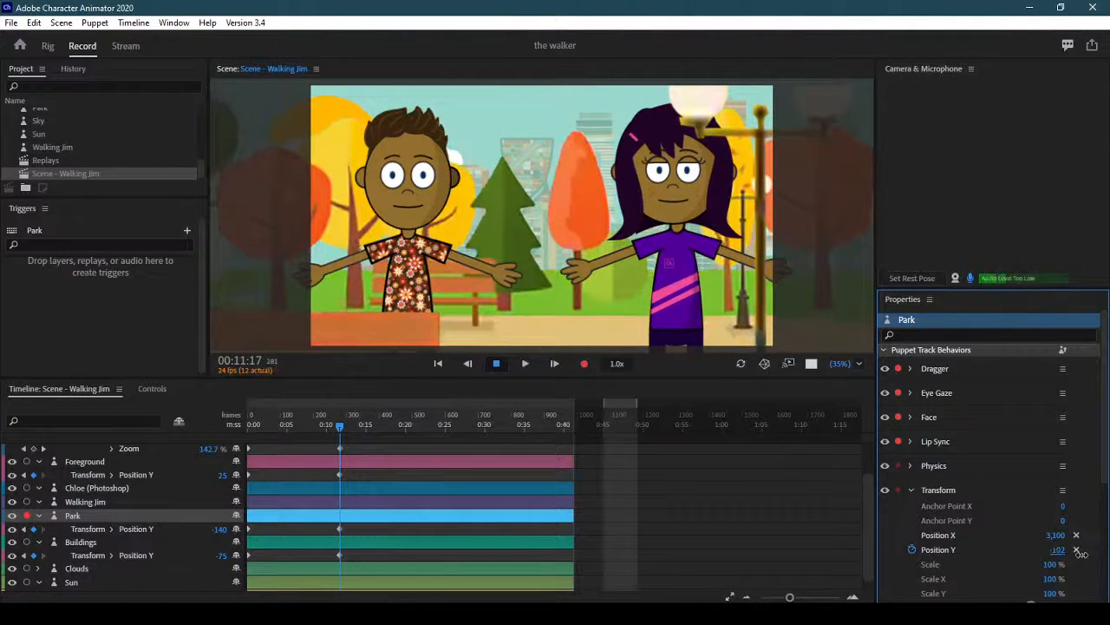
- Play the scene from the start past the 00:11:17 keyframes to check the parallax, and return to the beginning
click(438, 363)
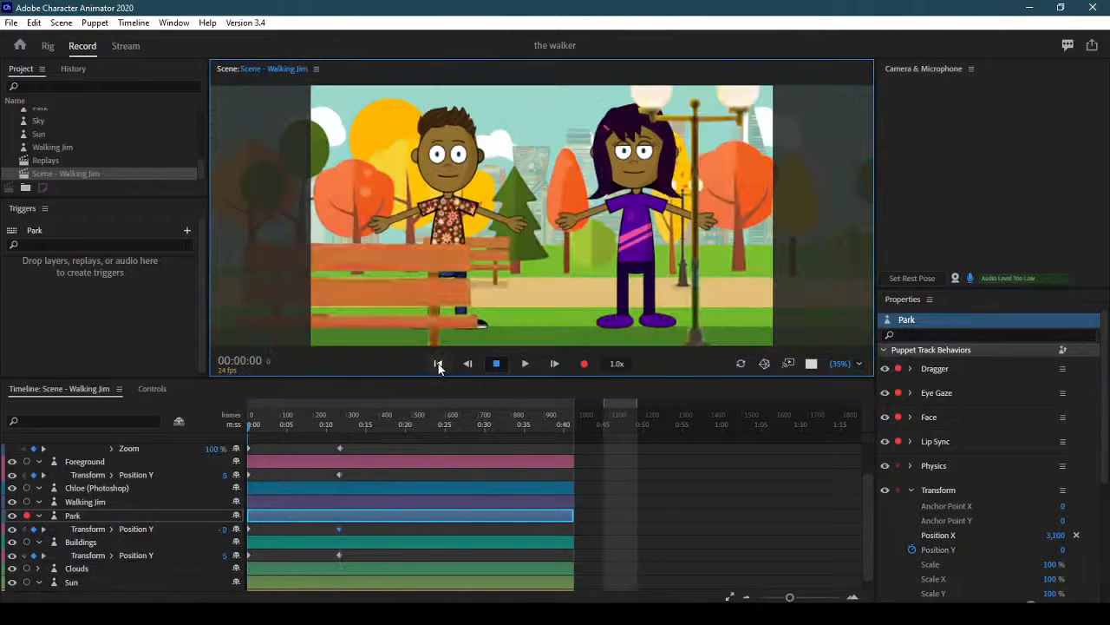
click(526, 364)
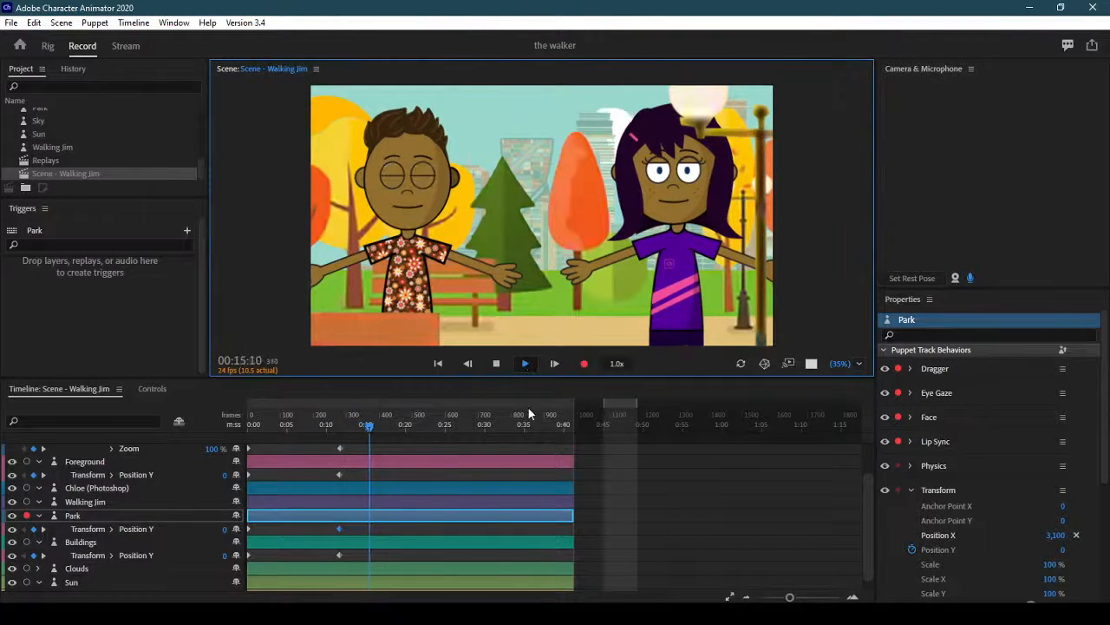
click(496, 364)
click(438, 363)
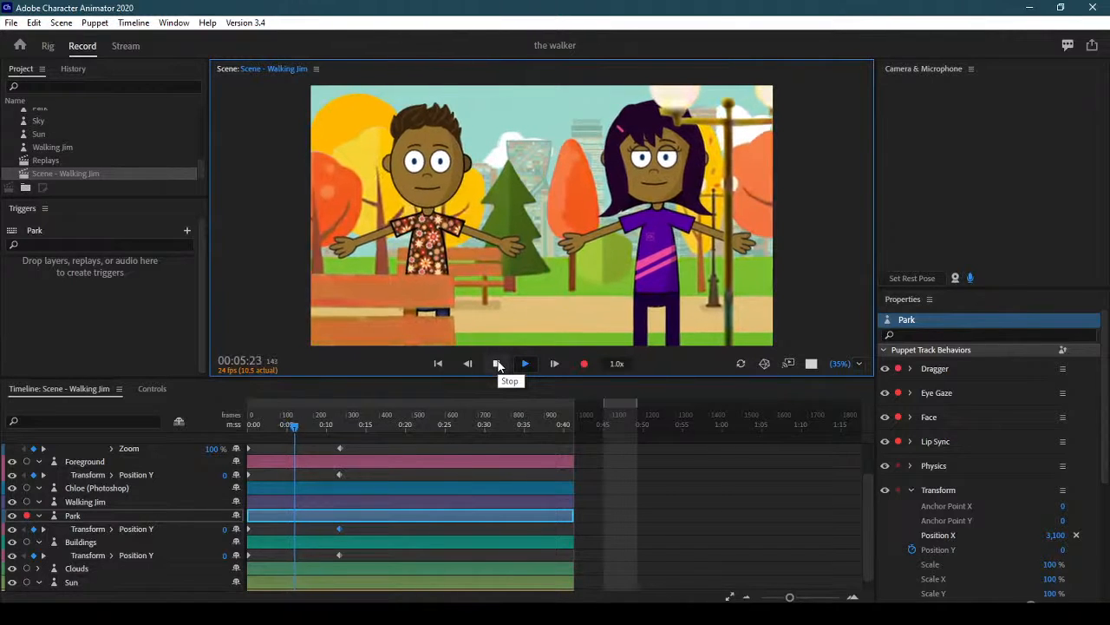
click(498, 365)
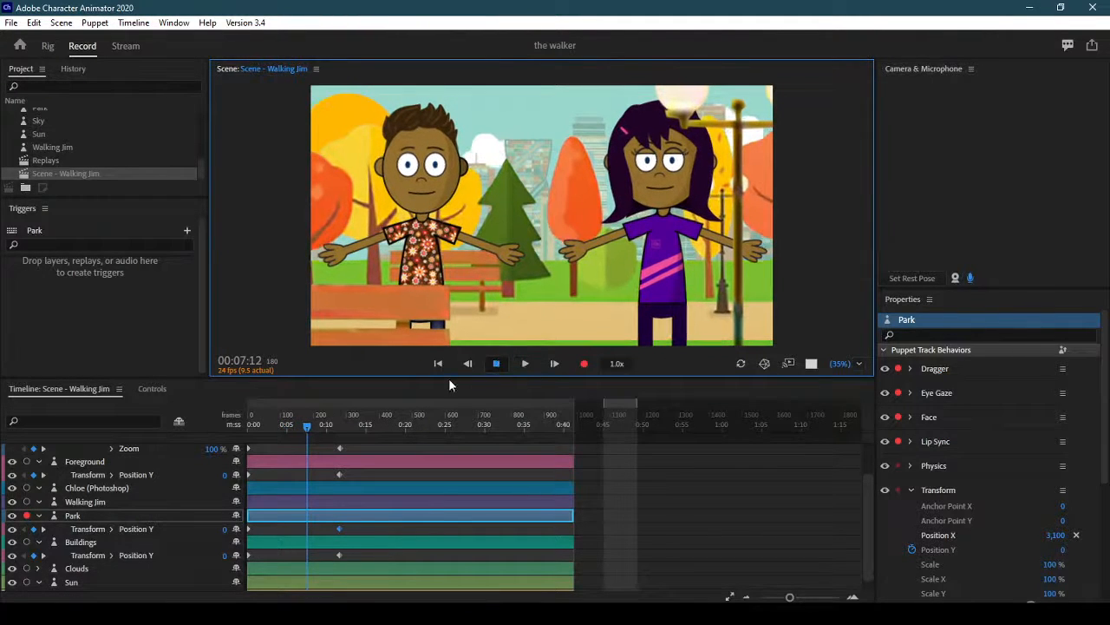
click(439, 365)
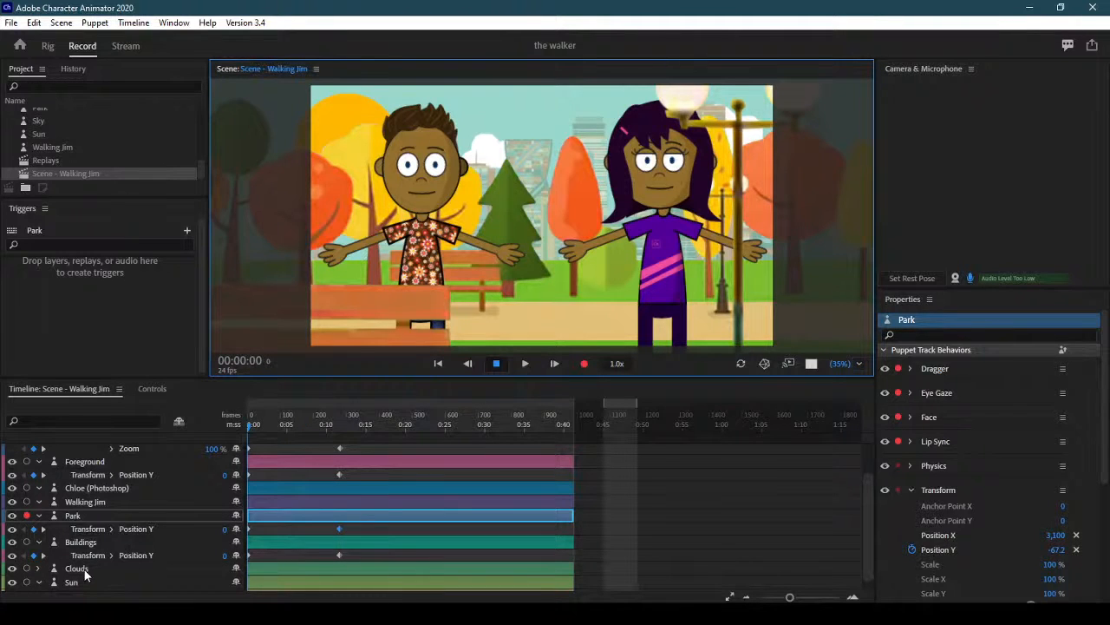
- Add a Position Y keyframe of 0 to the Clouds at 00:00:00 and move the playhead to 00:11:17
click(60, 569)
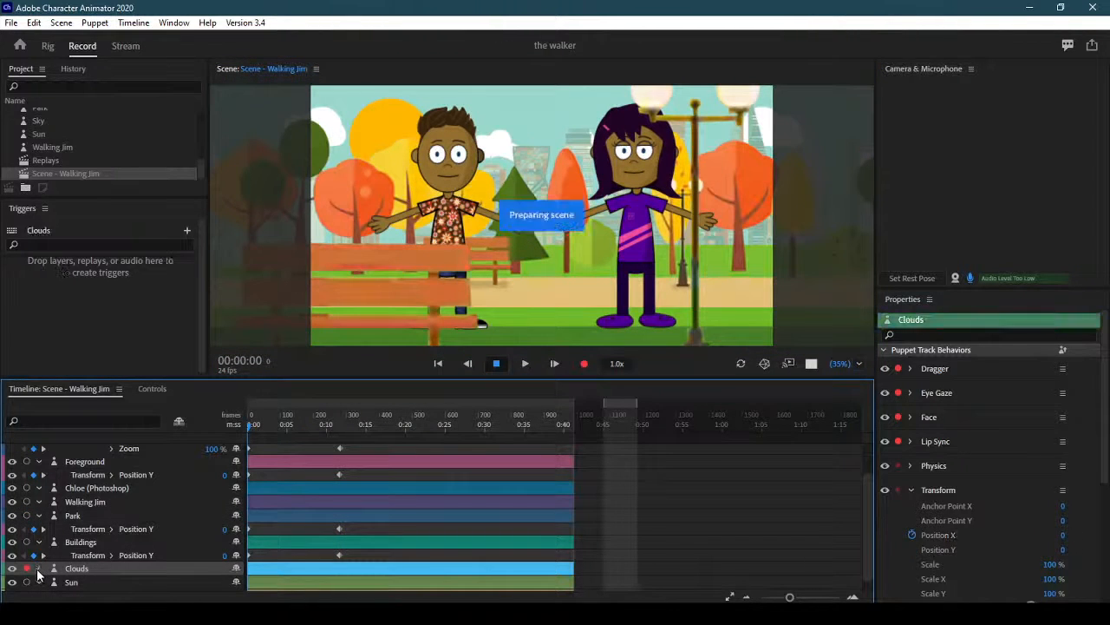
click(38, 569)
scroll(325, 535, down, 2)
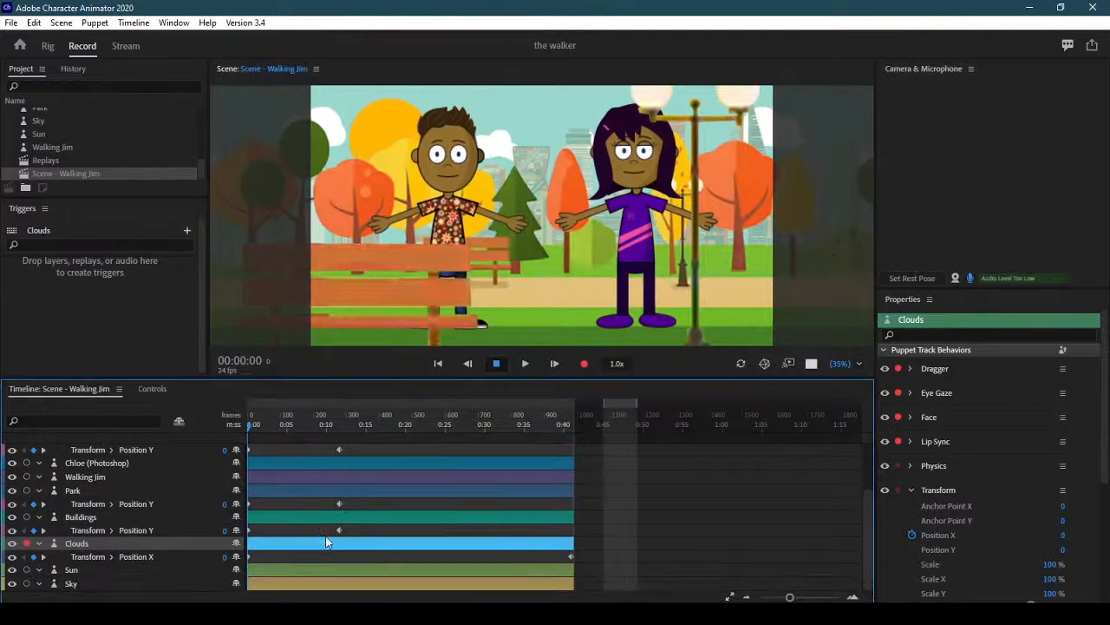
click(163, 555)
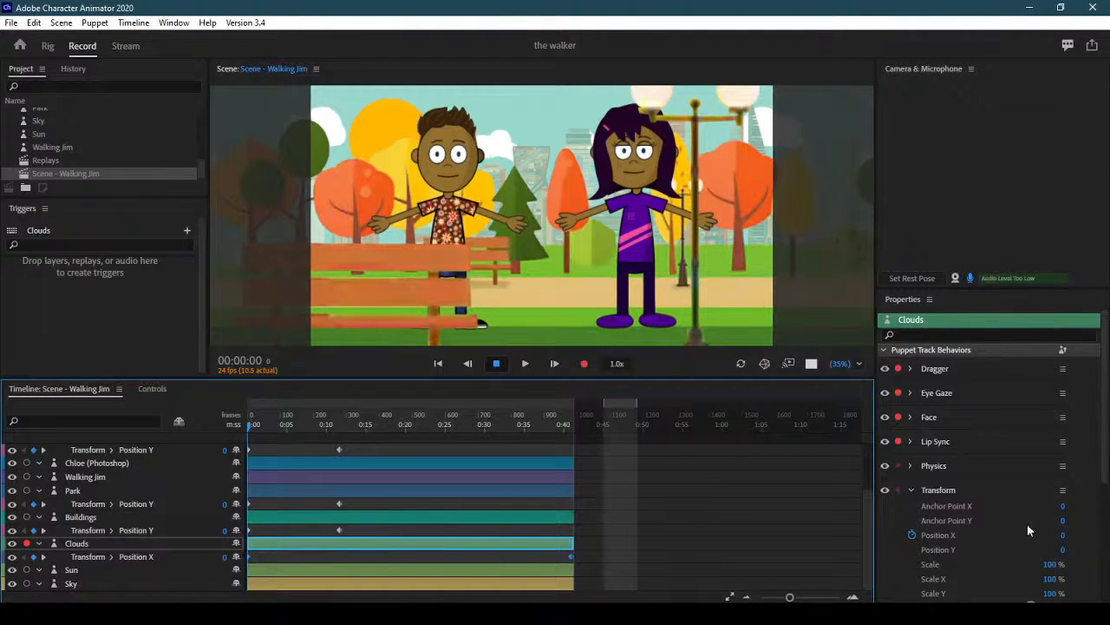
click(112, 541)
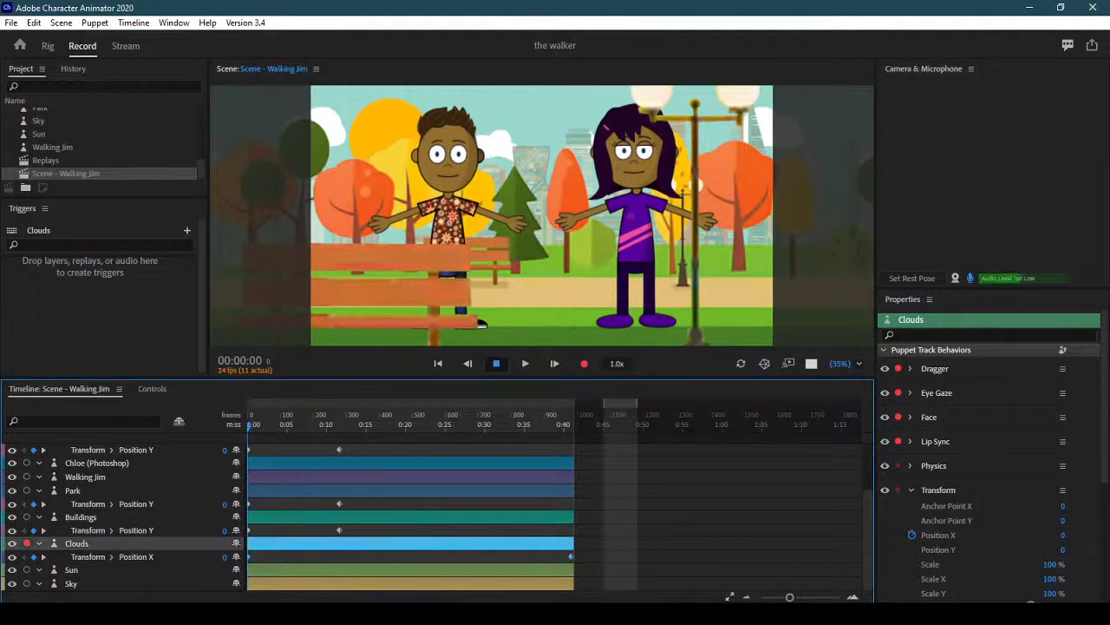
drag(1106, 465, 1106, 499)
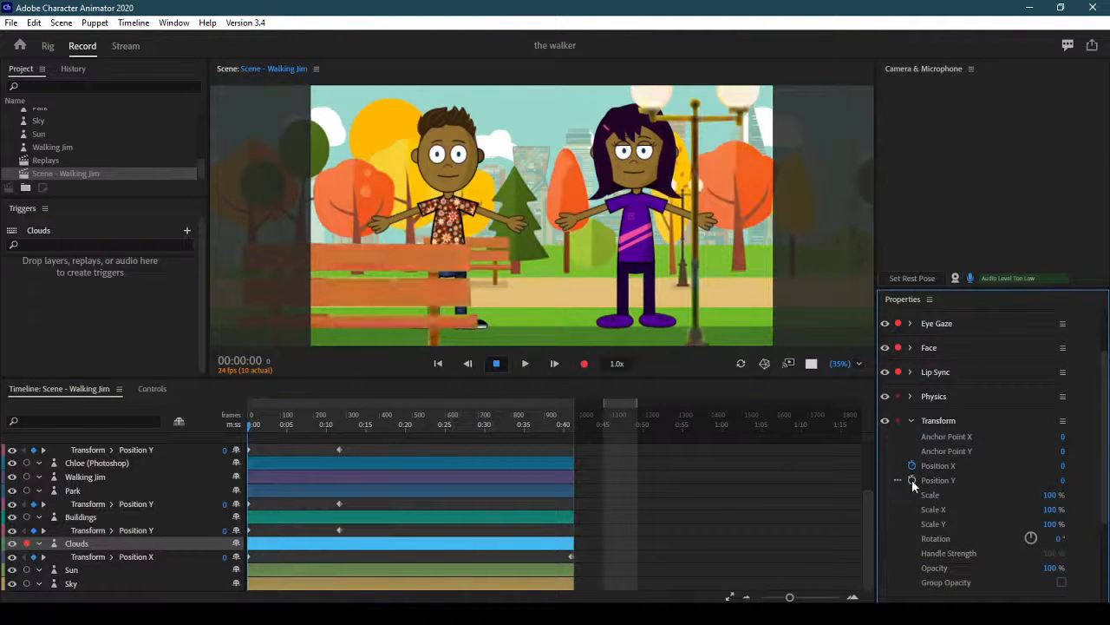
click(912, 480)
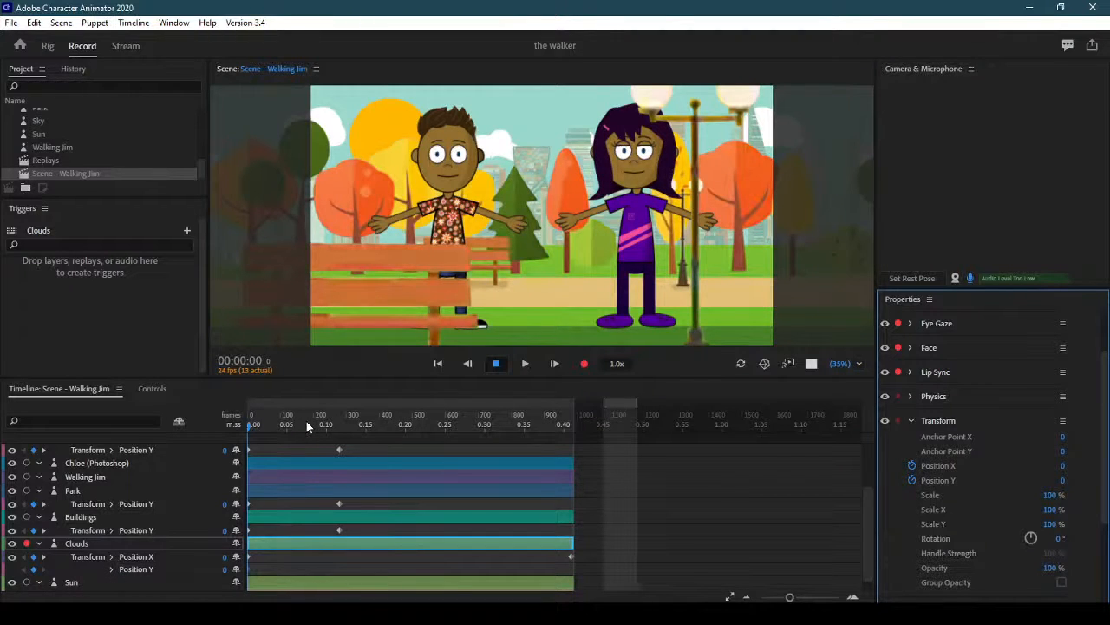
click(44, 528)
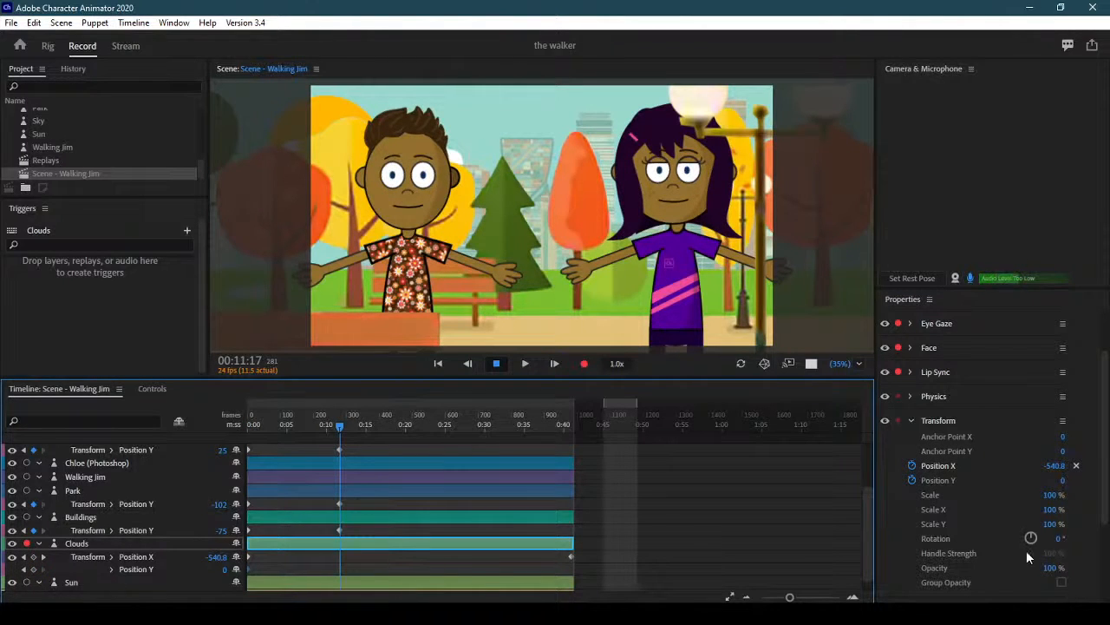
click(1050, 524)
drag(1050, 524, 1079, 523)
drag(1074, 523, 1084, 523)
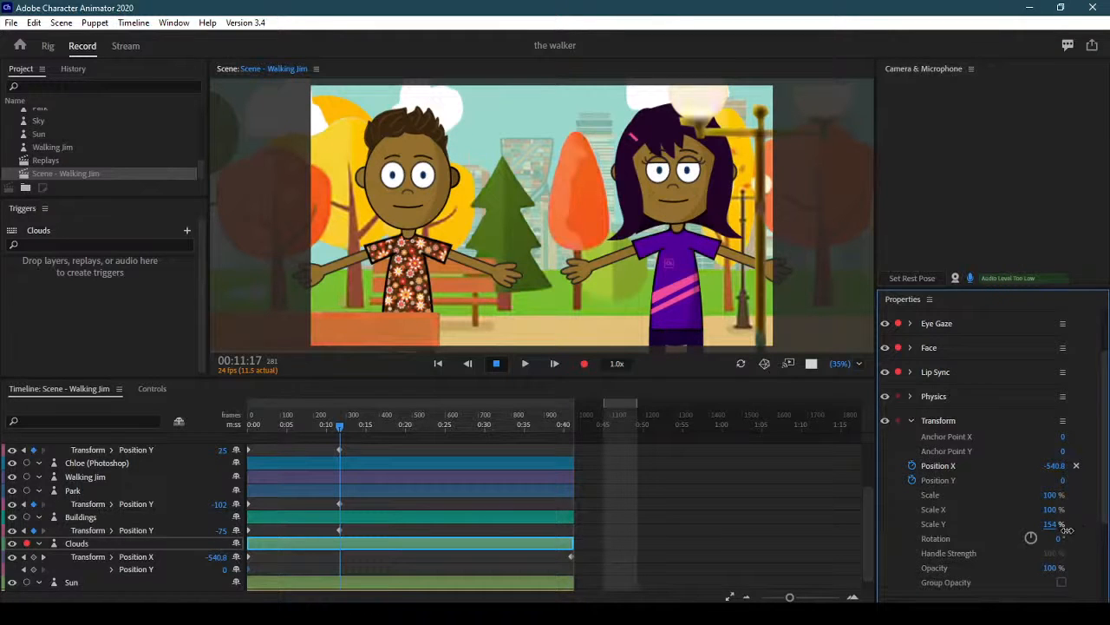
key(ctrl+z)
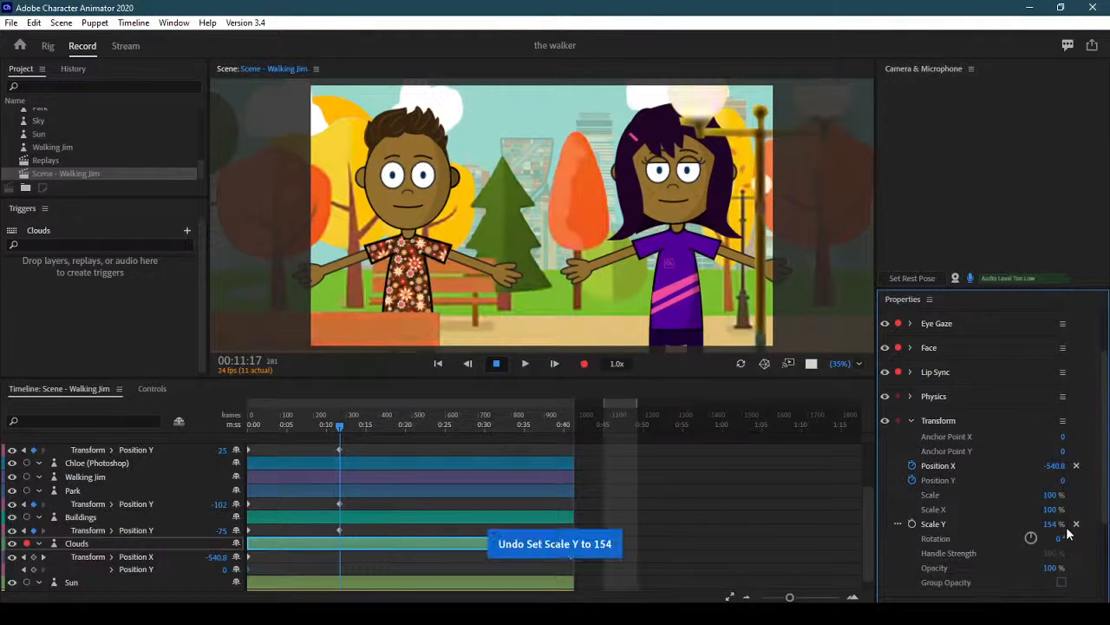
- Lower the Clouds' Position Y to -129 at 00:11:17
drag(1065, 484, 987, 490)
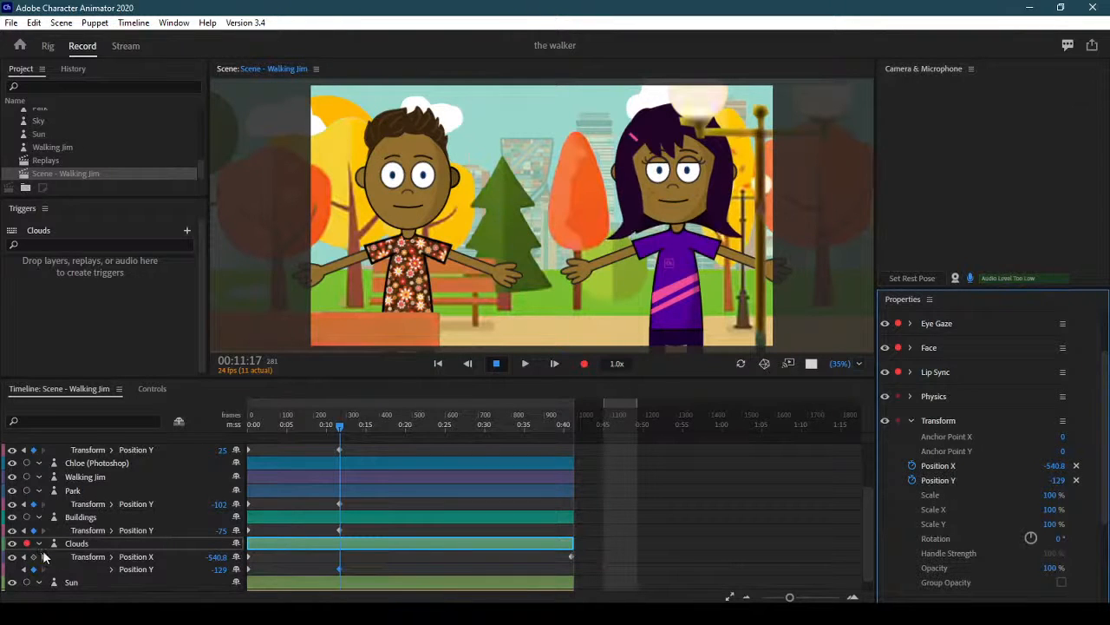
- Set the Foreground's Position Y to about -61 at its 00:00:00 keyframe
scroll(101, 518, up, 1)
scroll(101, 519, up, 2)
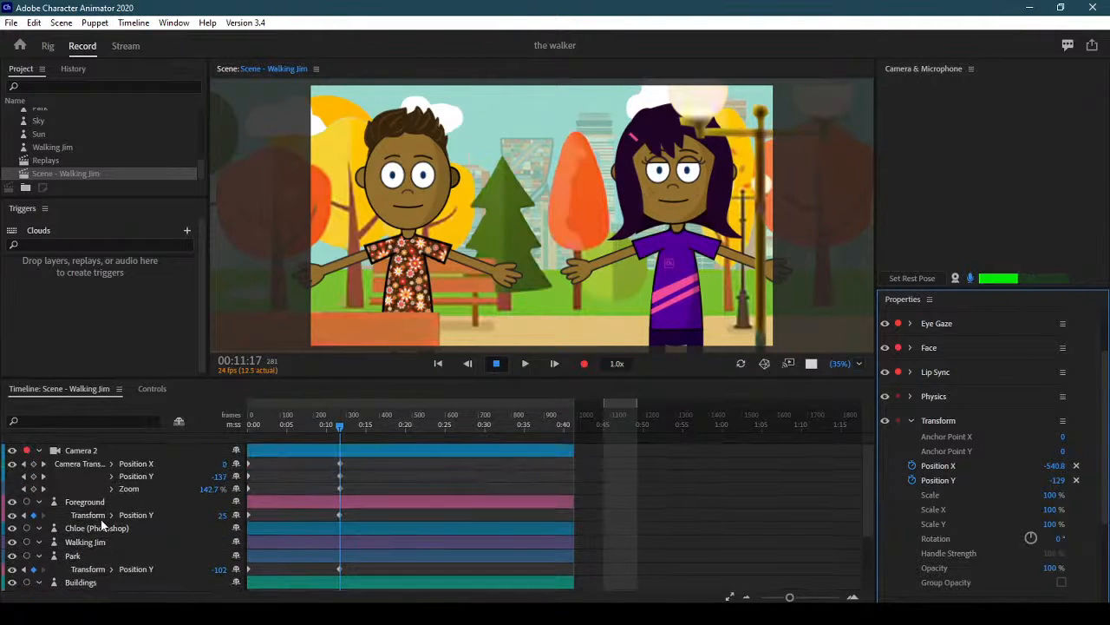
key(Home)
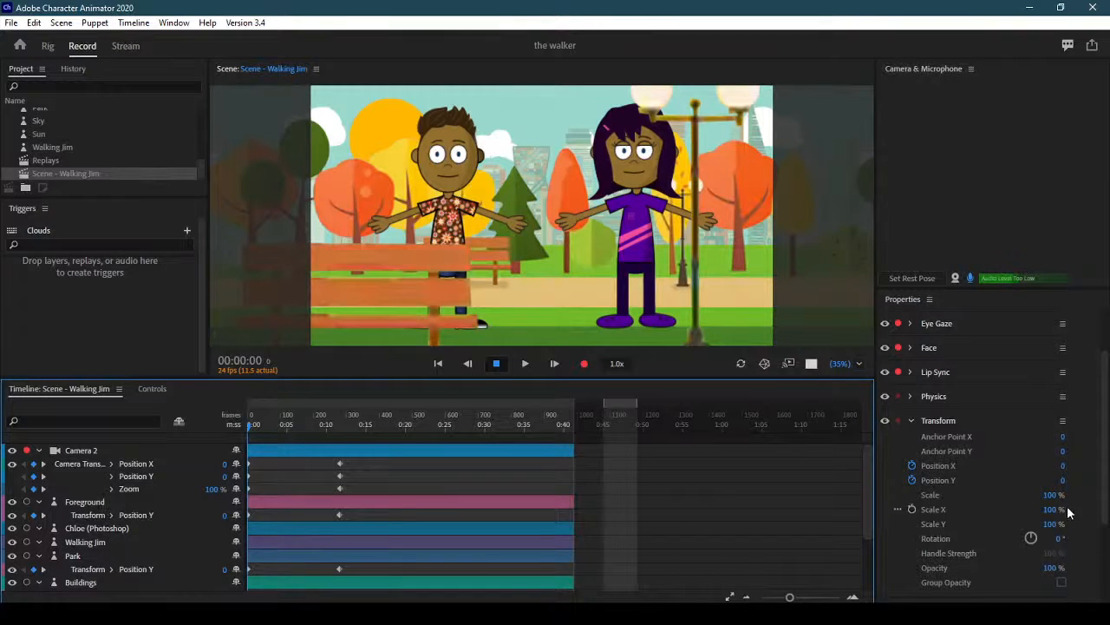
click(145, 511)
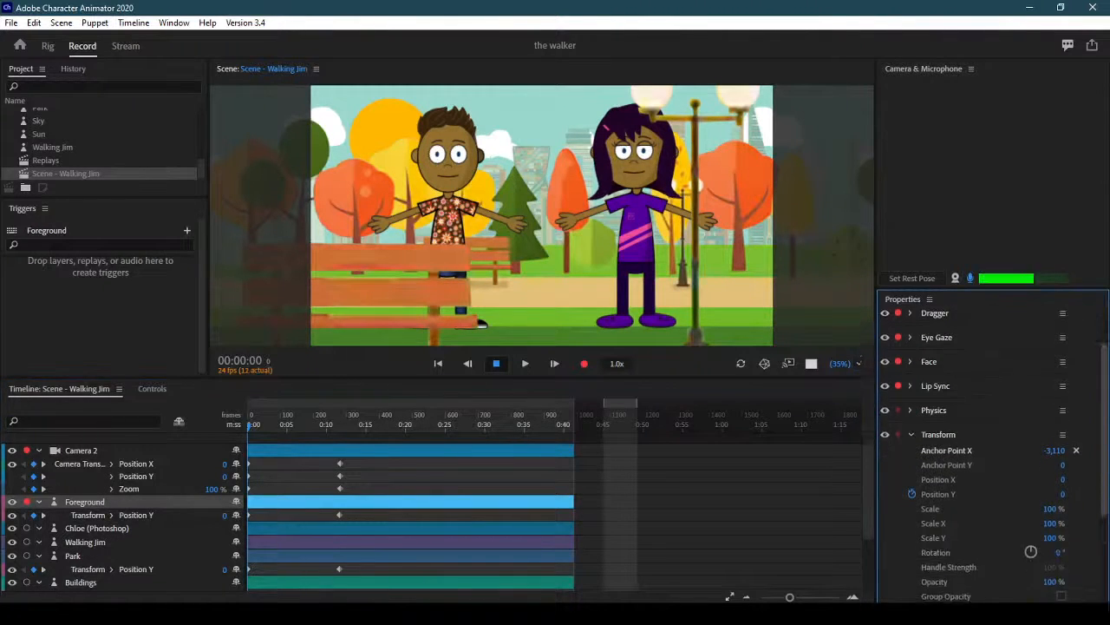
scroll(1059, 451, down, 1)
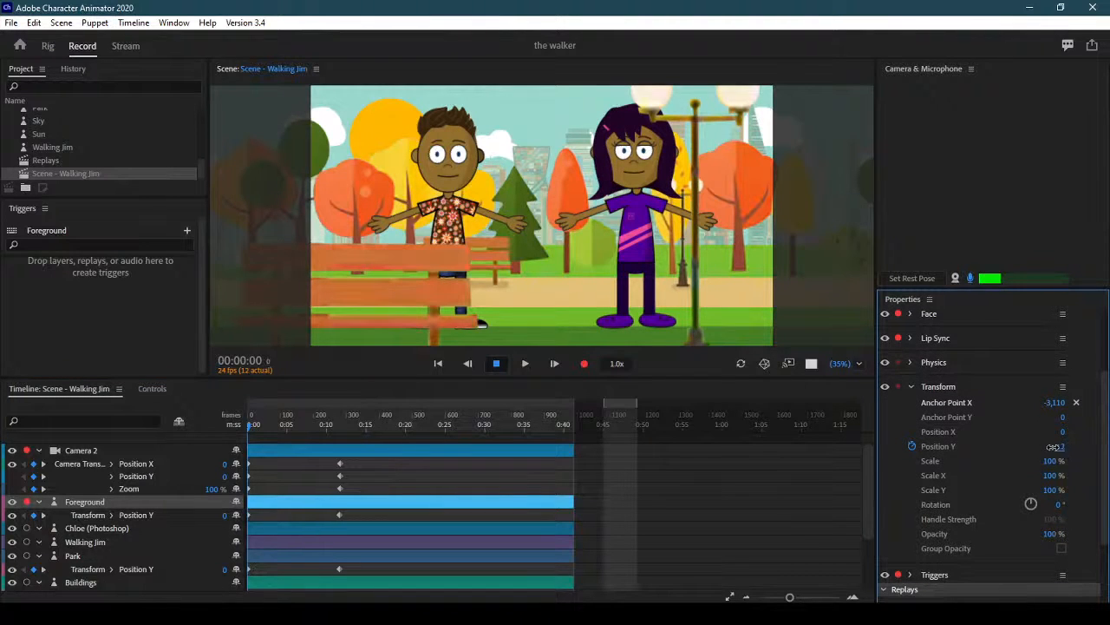
drag(1053, 446, 1024, 452)
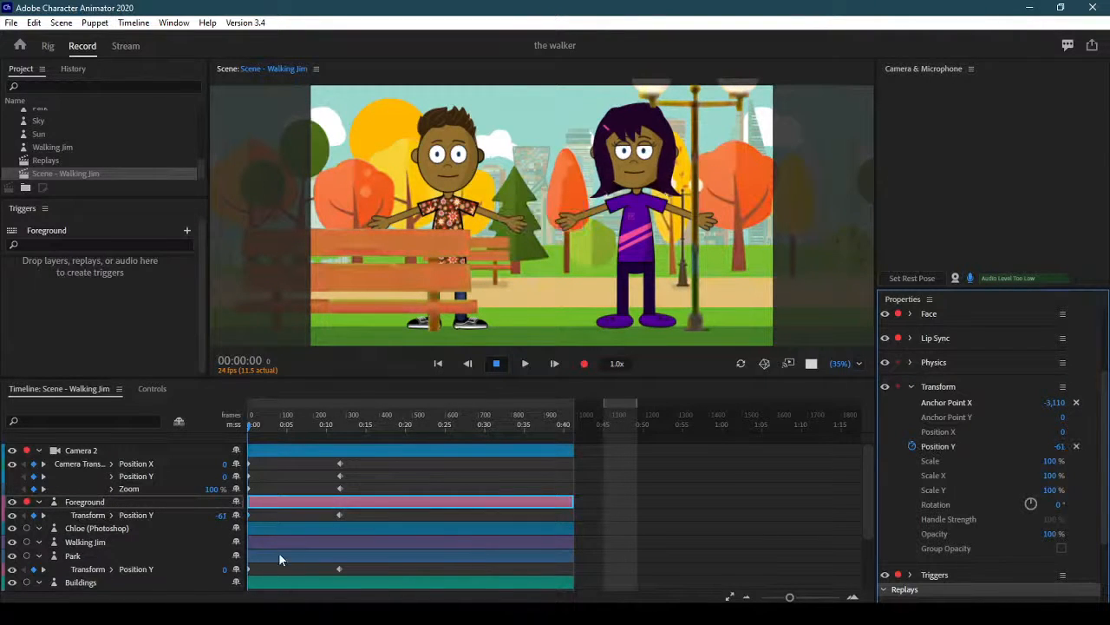
- Play the scene from the start to check the Foreground's movement during the zoom, and return to the beginning
drag(250, 430, 212, 426)
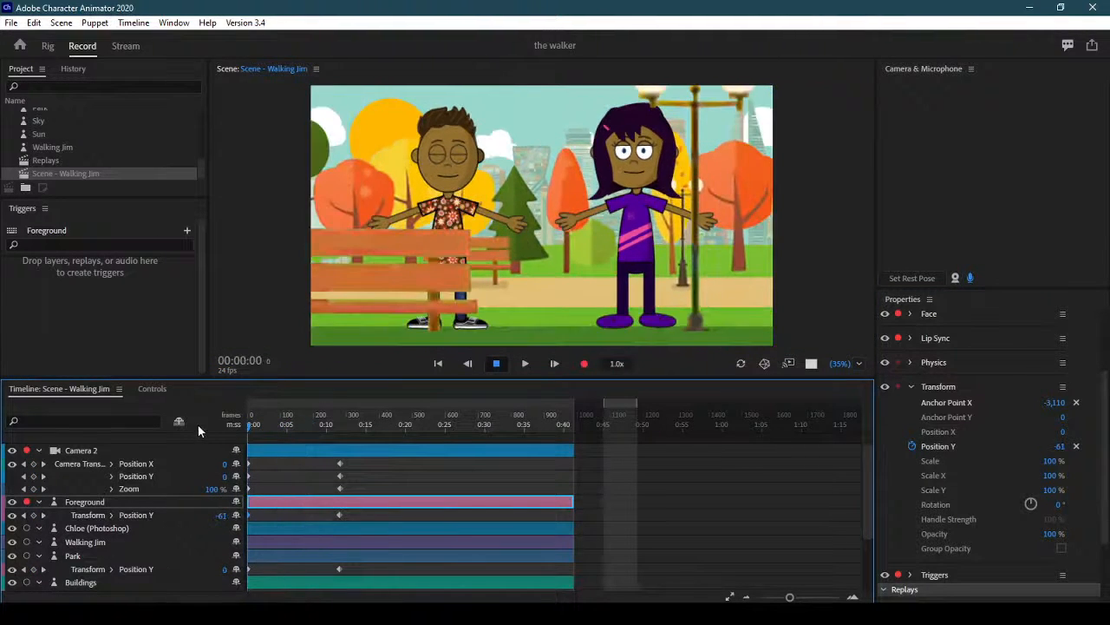
click(525, 364)
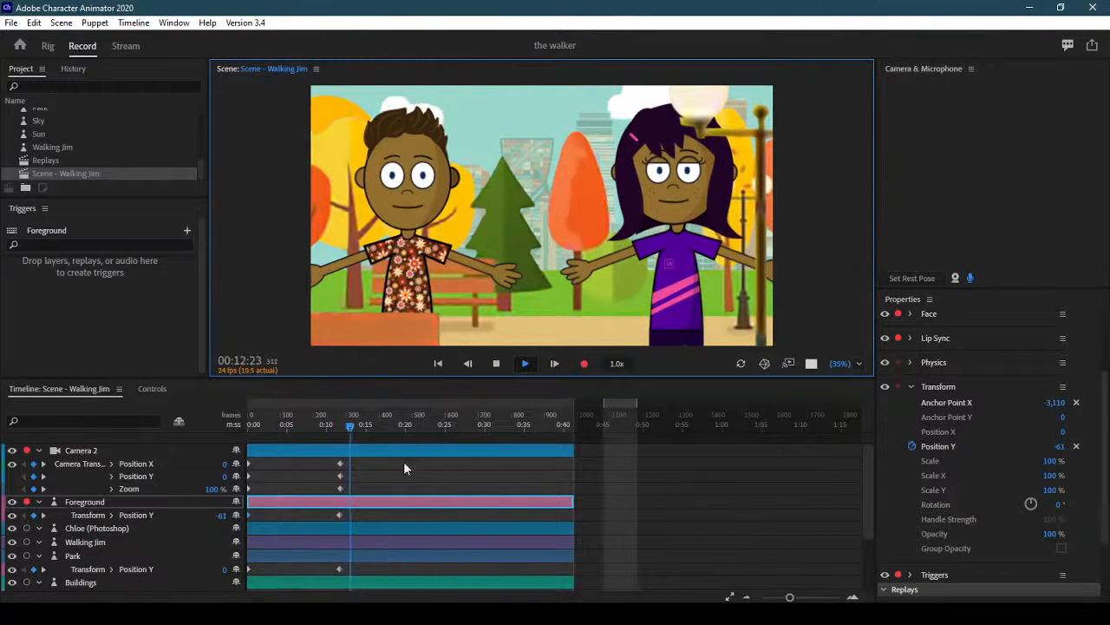
drag(278, 429, 189, 423)
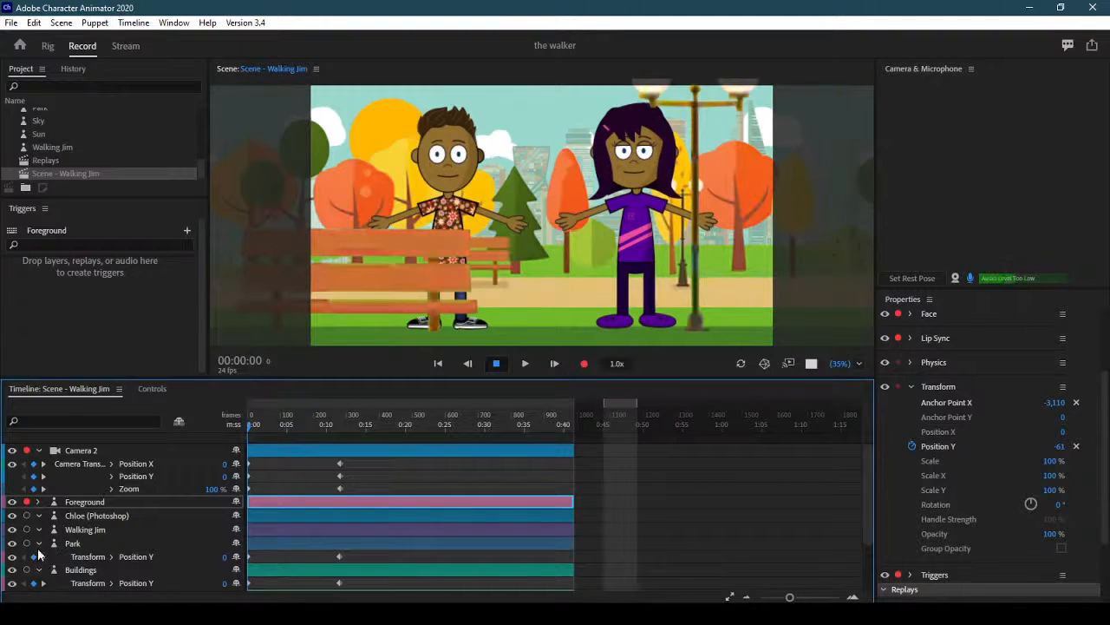
- Collapse the keyframe rows of the Park and Buildings tracks
click(38, 543)
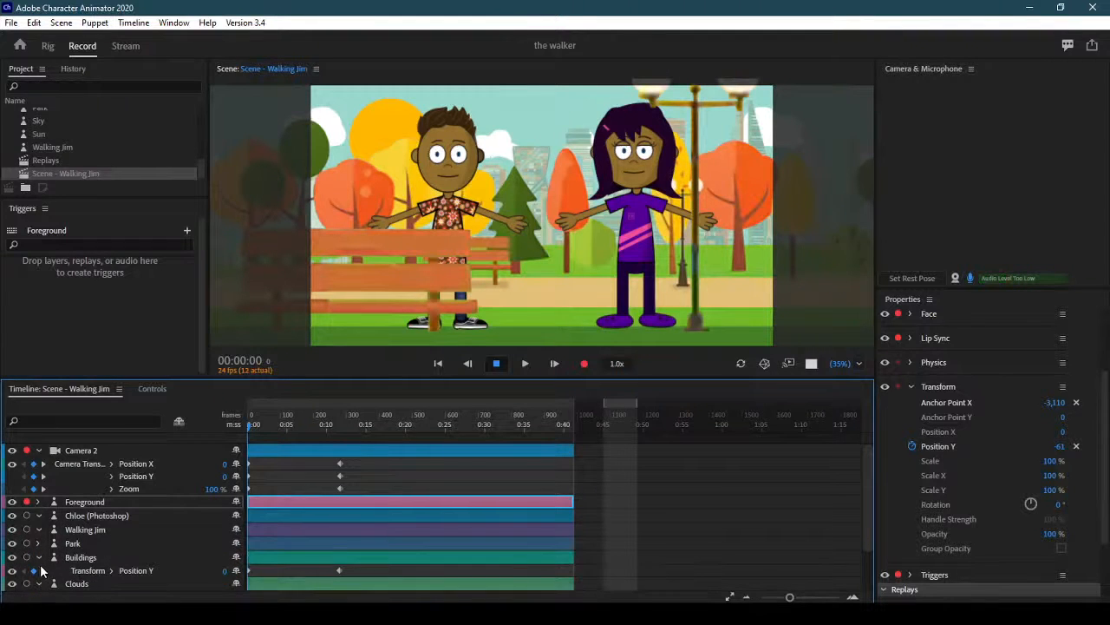
click(38, 558)
click(39, 571)
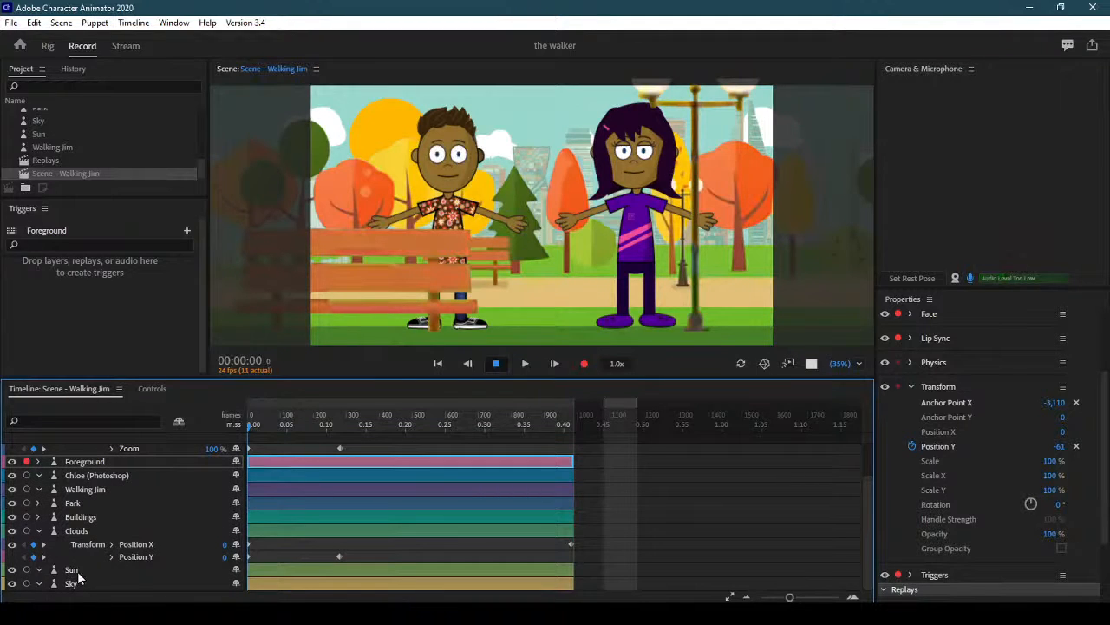
- Keyframe the Sun's Position Y from 0 at 00:00:00 to -150 at 00:11:17
click(71, 570)
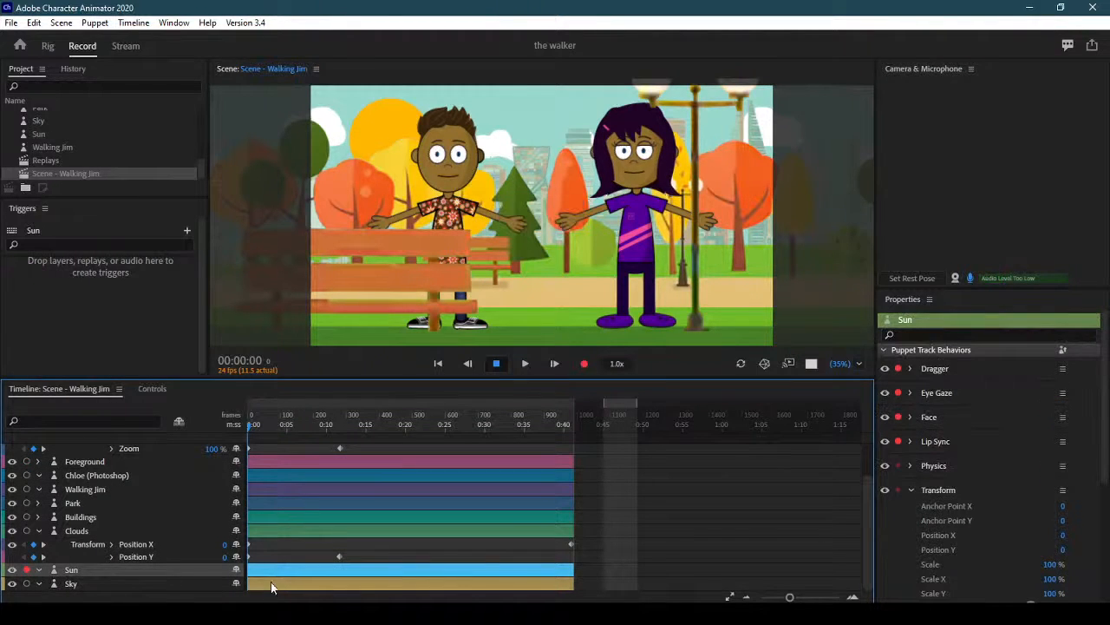
scroll(1102, 485, down, 5)
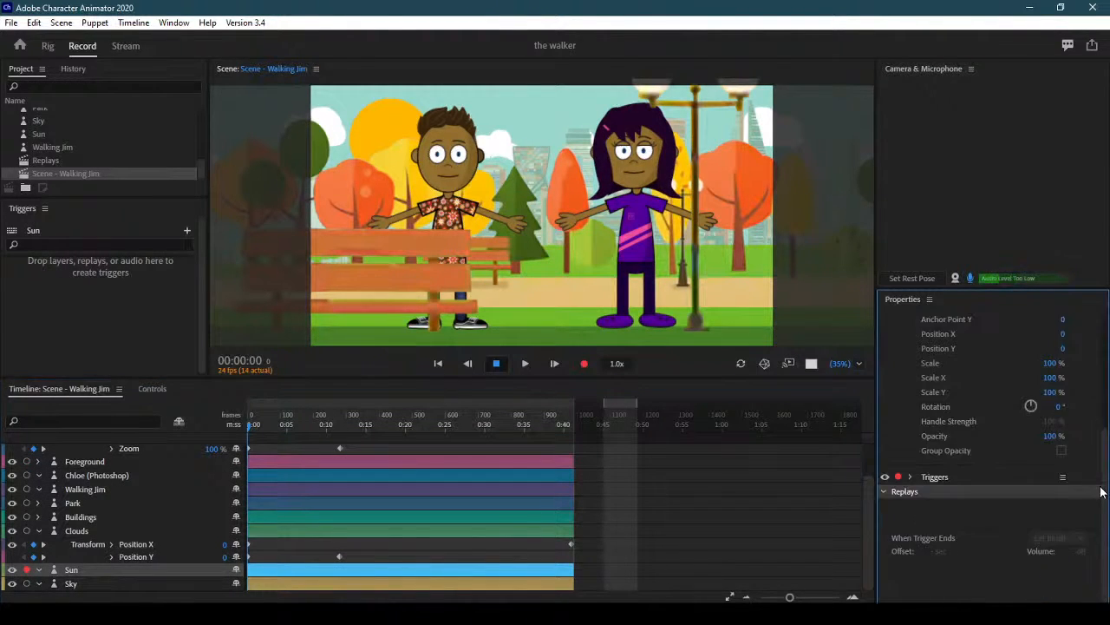
scroll(1104, 390, up, 4)
scroll(1104, 389, down, 2)
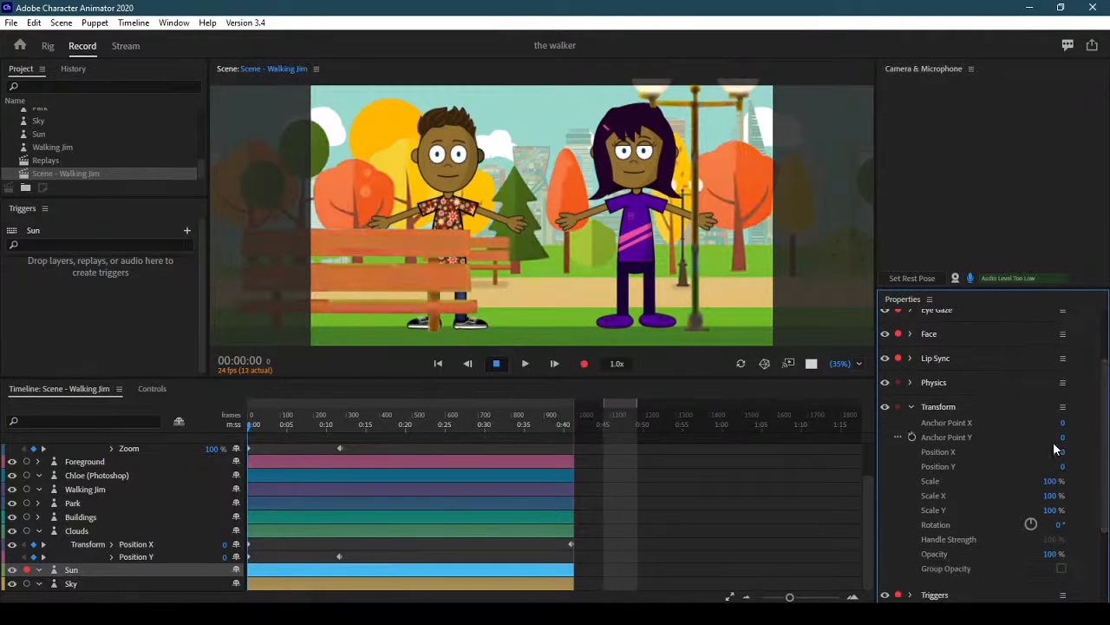
click(912, 466)
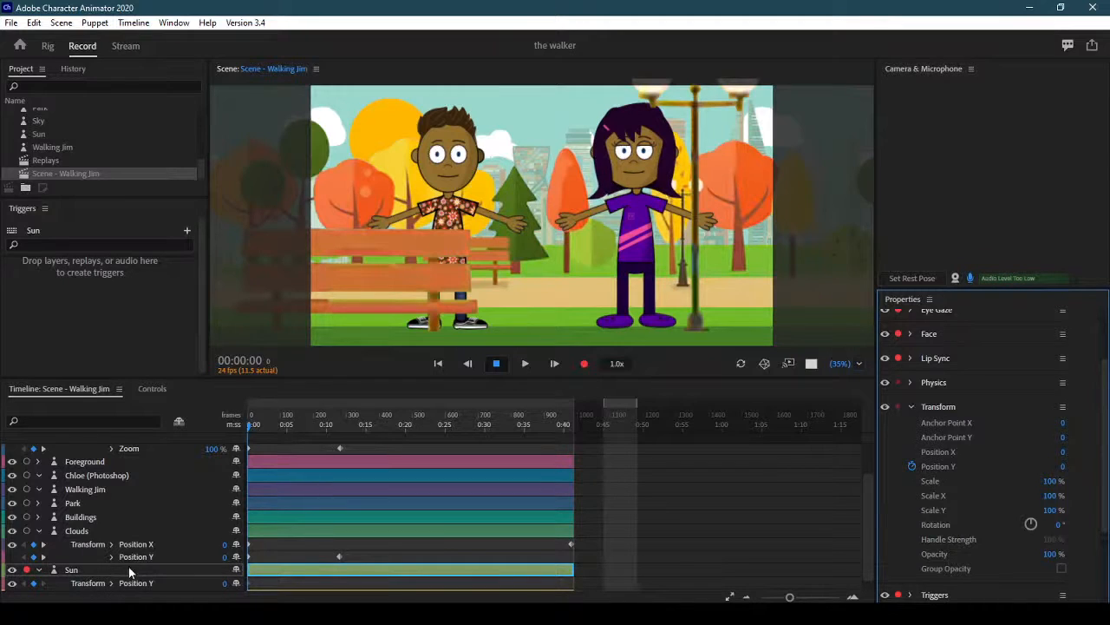
click(43, 556)
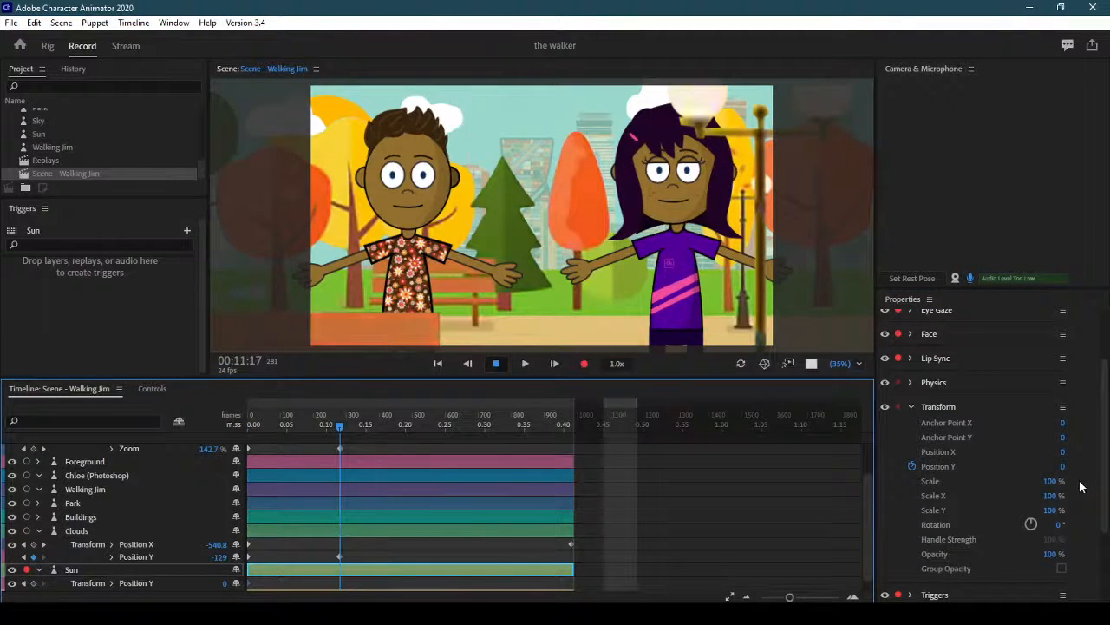
click(1064, 467)
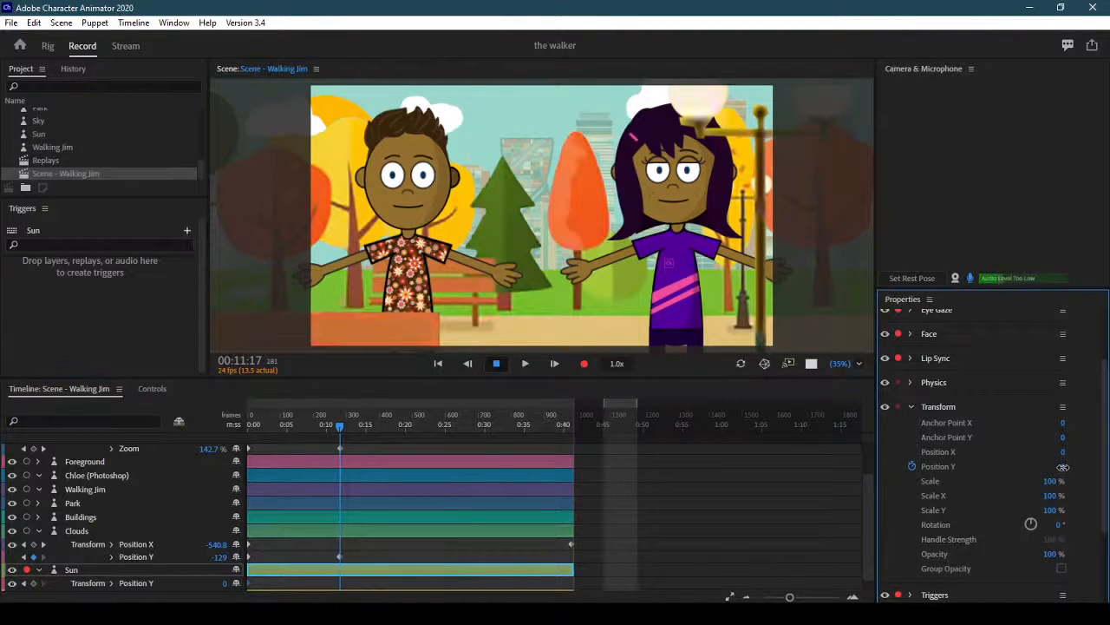
drag(1052, 467, 1057, 511)
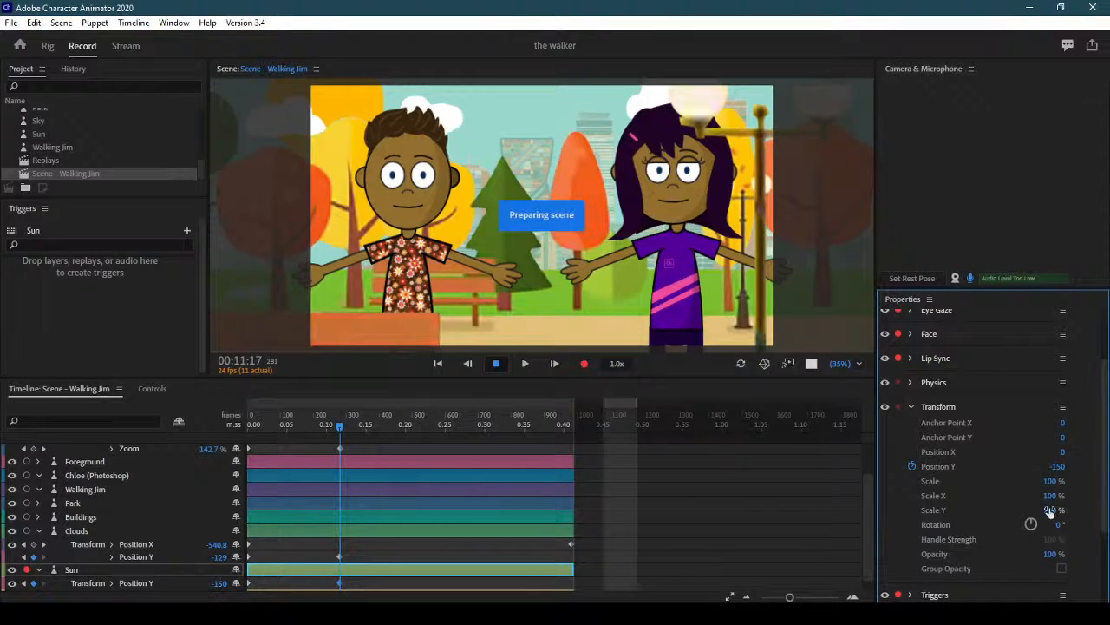
- Collapse the keyframe rows of the Sun and Clouds tracks
click(41, 574)
click(40, 571)
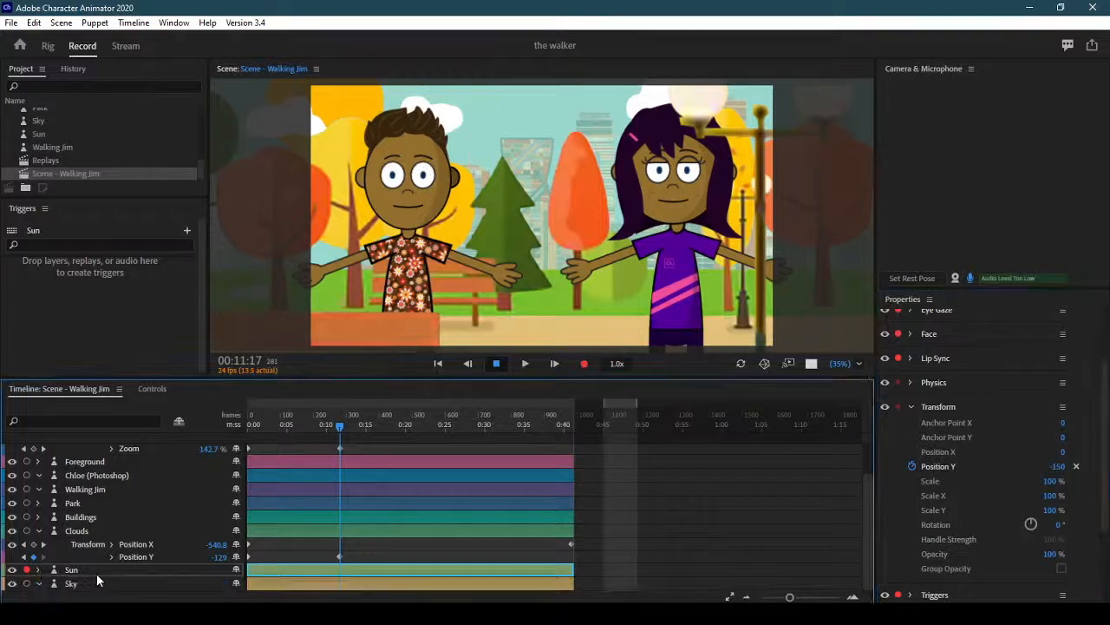
click(39, 531)
scroll(154, 515, up, 1)
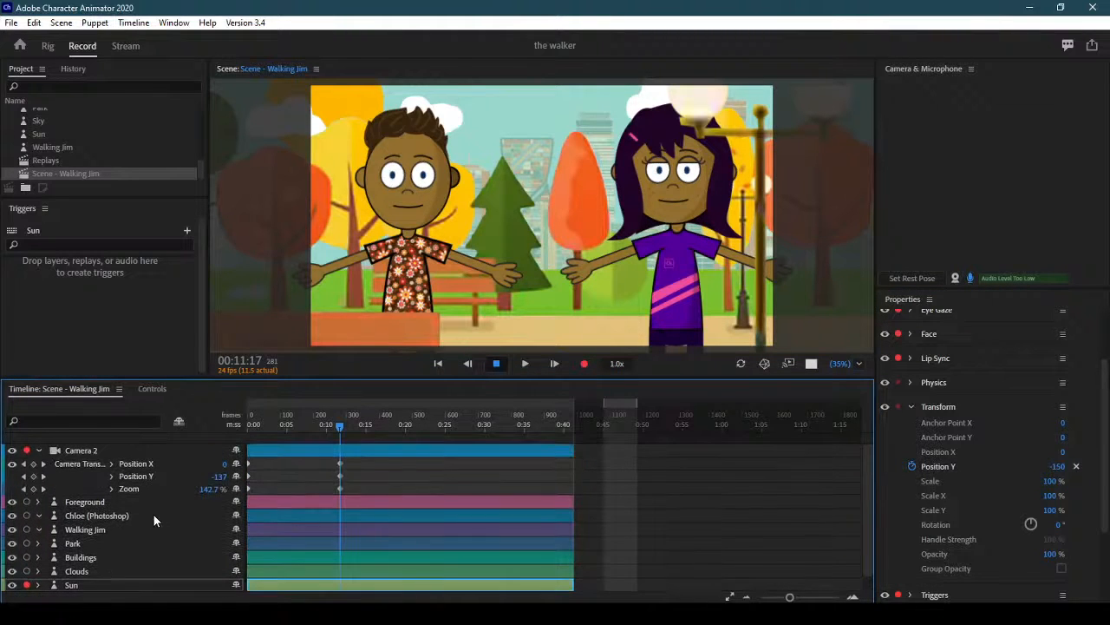
- Play the scene from the start to review the parallax of all background layers
drag(256, 426, 228, 424)
click(525, 364)
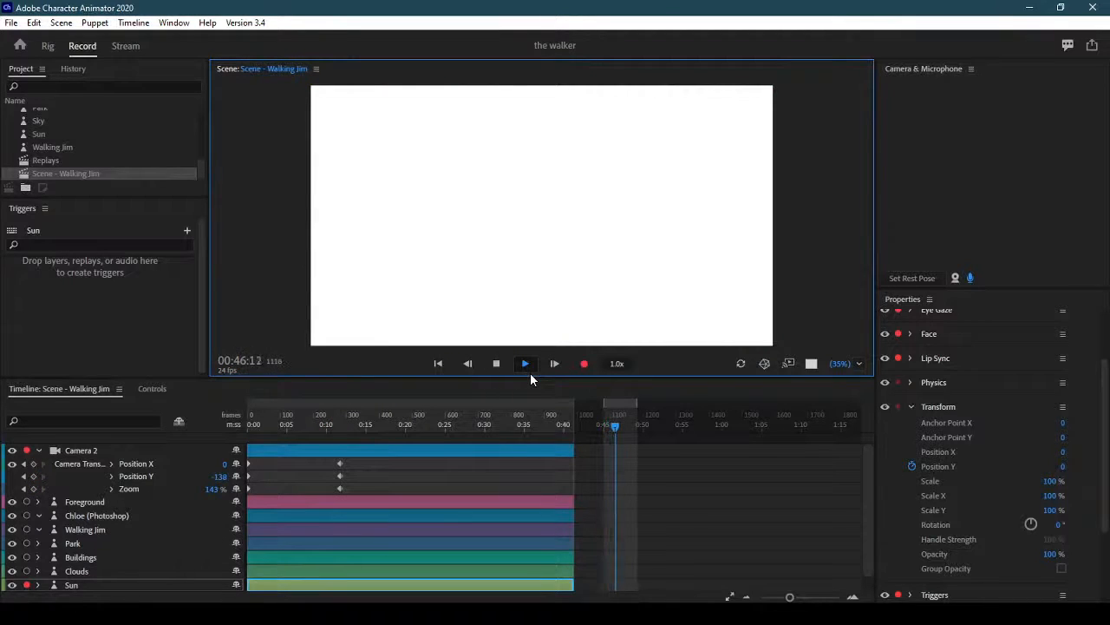
- Stop playback, then enlarge the timeline and expand the keyframe rows of the Foreground, Park, Clouds and Sun tracks
click(496, 363)
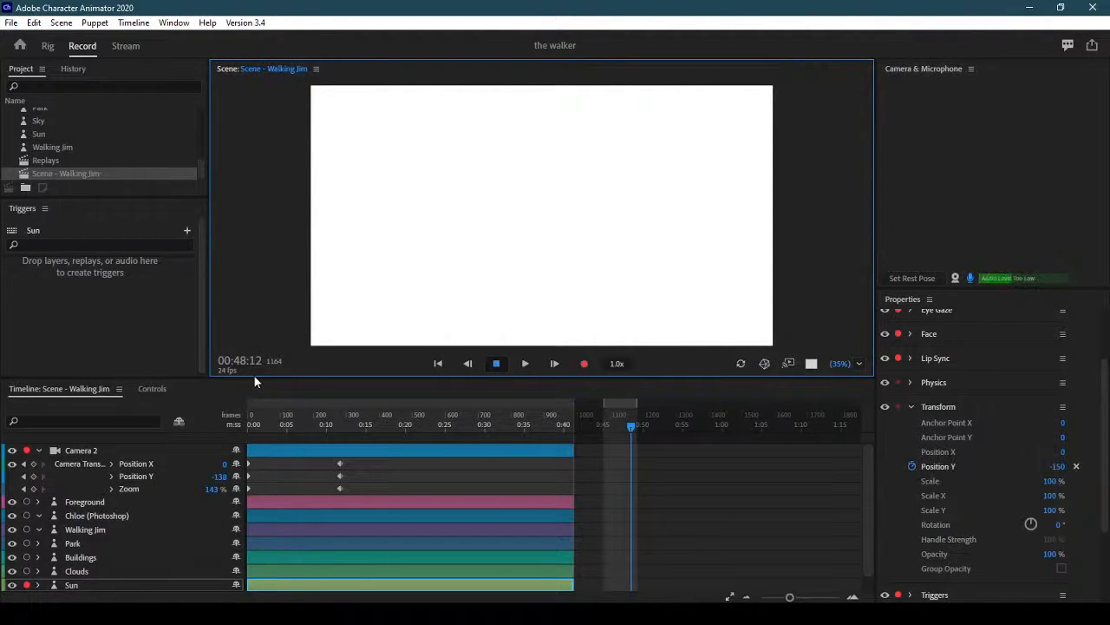
drag(254, 378, 261, 162)
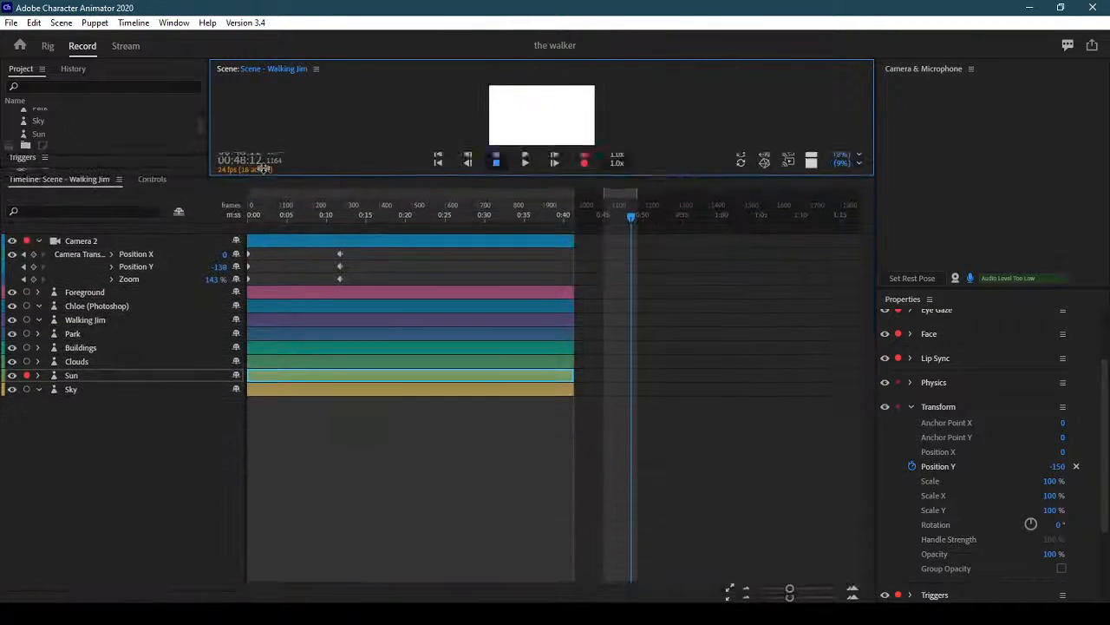
click(37, 292)
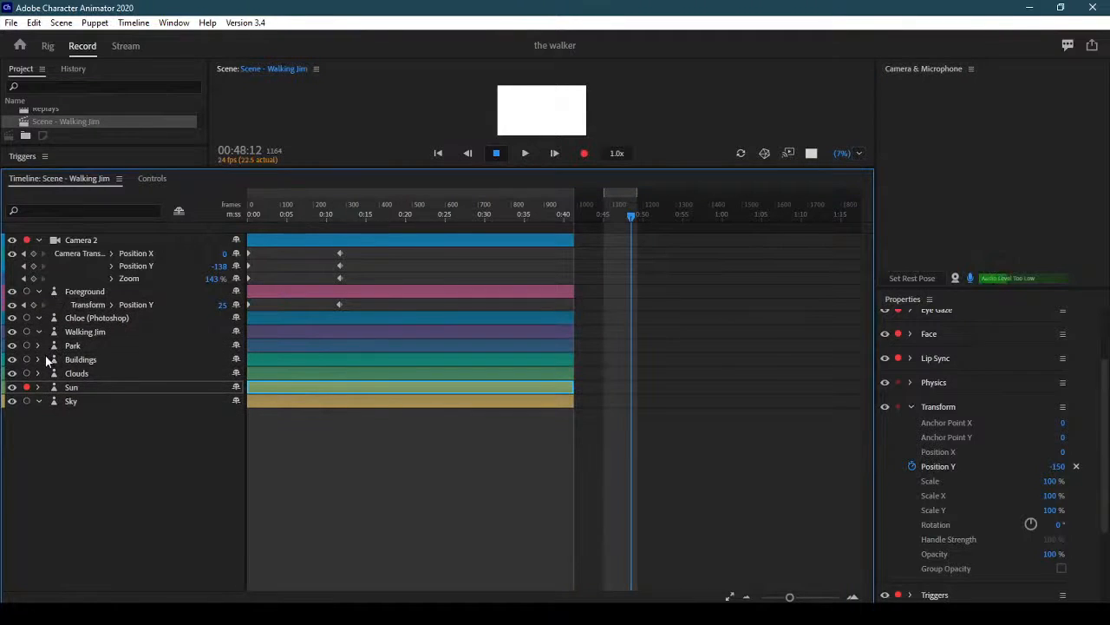
click(38, 345)
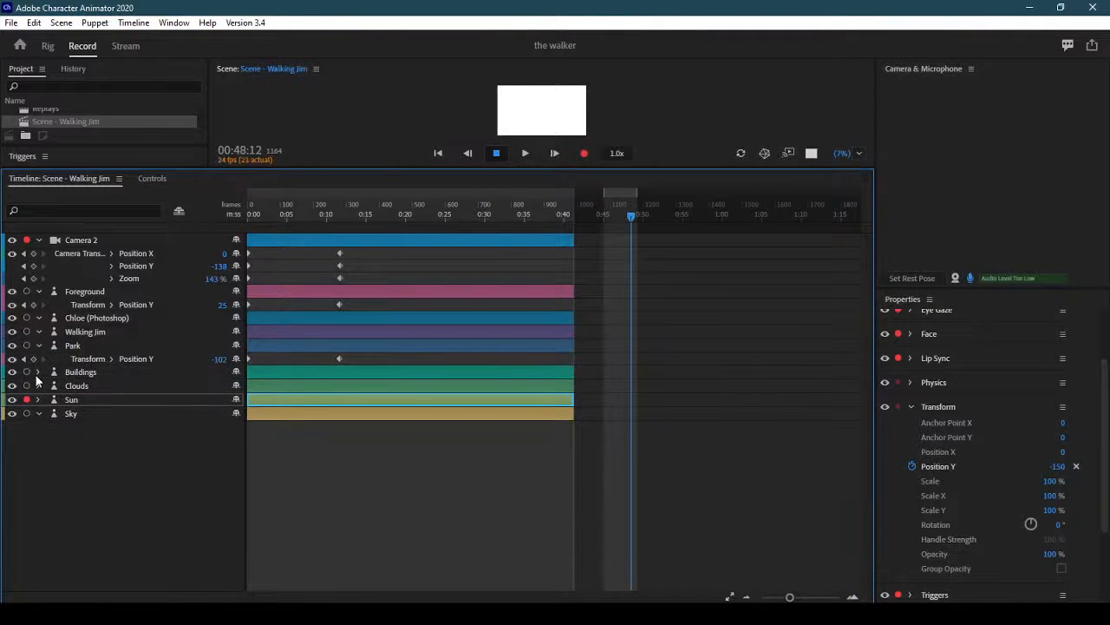
click(36, 373)
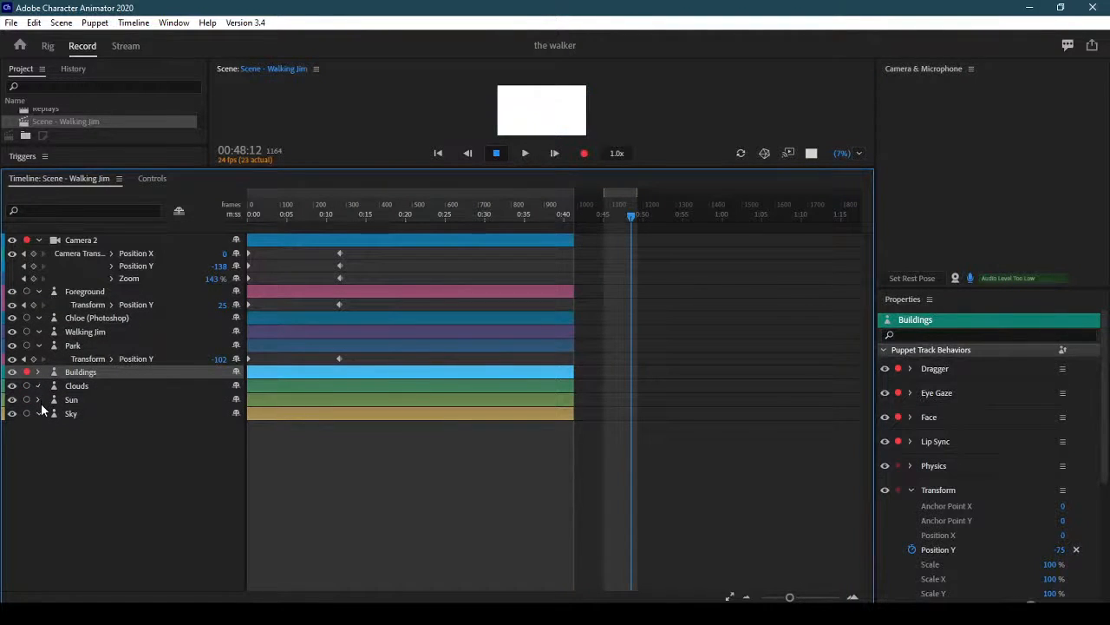
click(38, 386)
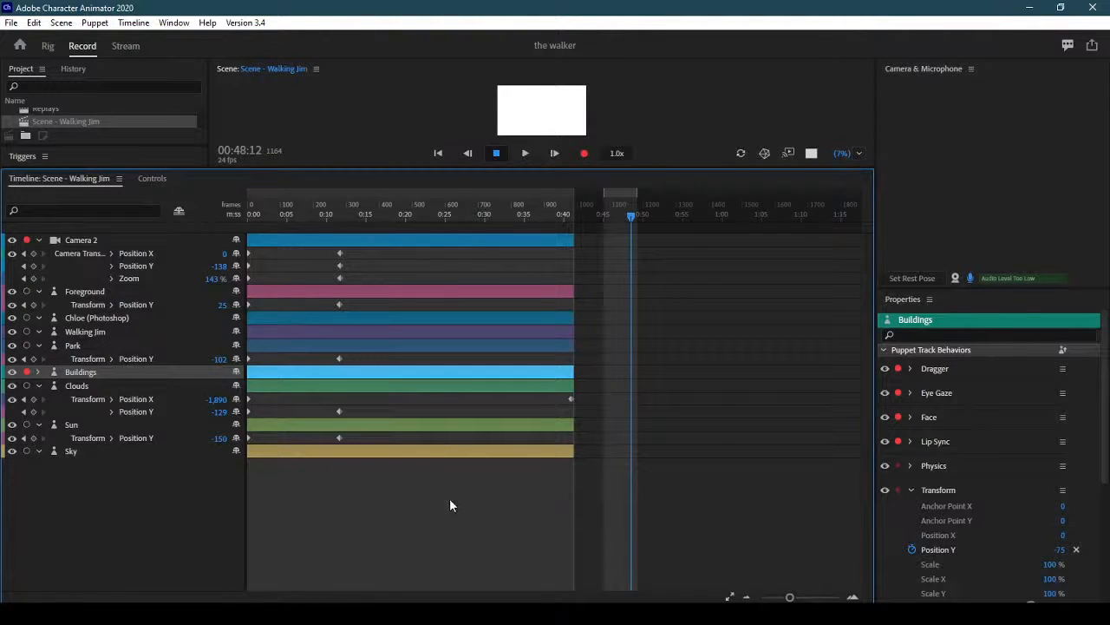
- Apply Ease to all Camera 2 keyframes and to the Position Y keyframes of Foreground, Park, Clouds and Sun
drag(375, 482, 228, 265)
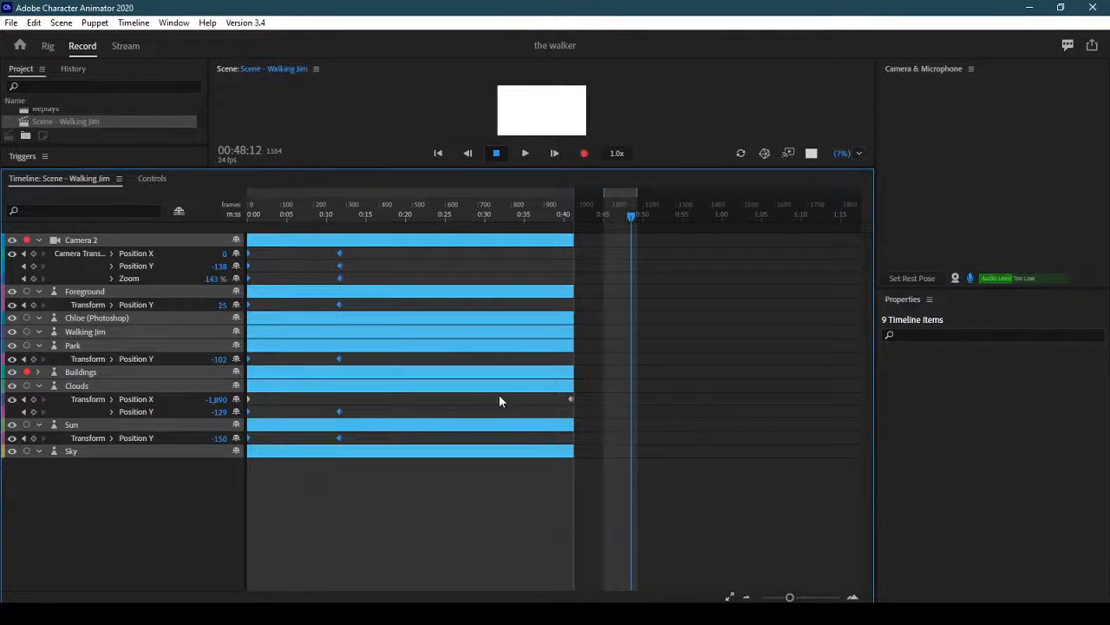
right_click(340, 439)
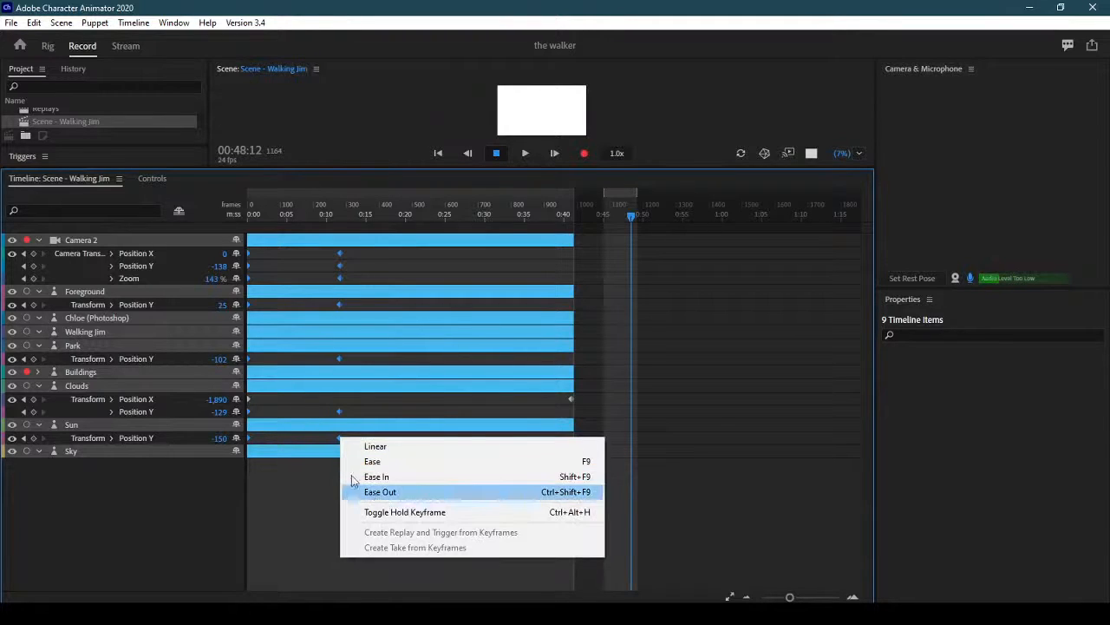
right_click(250, 441)
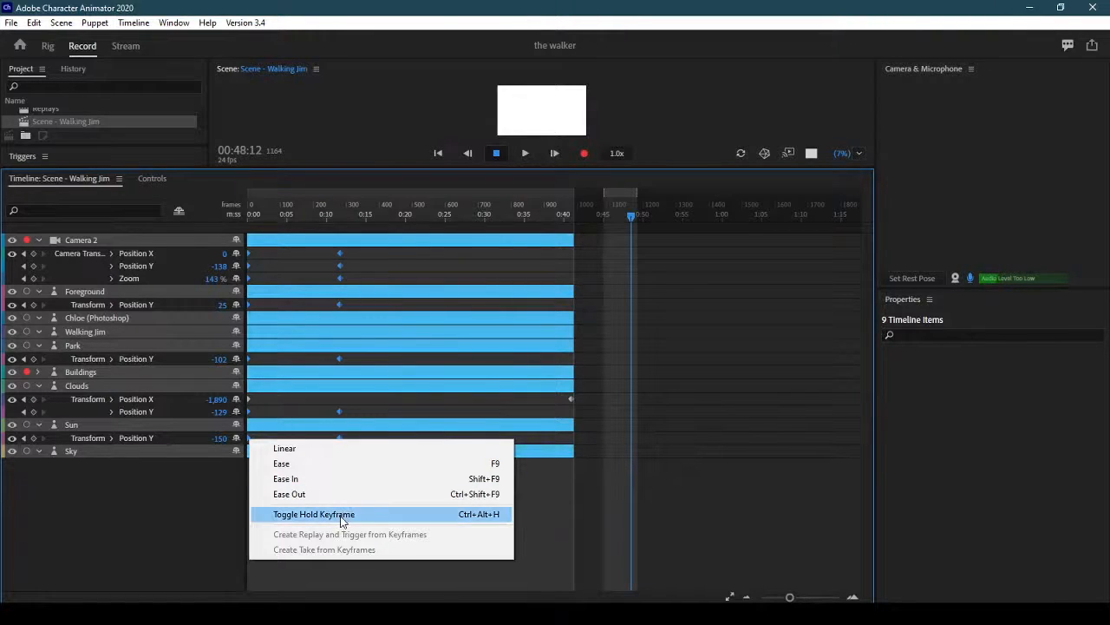
click(303, 463)
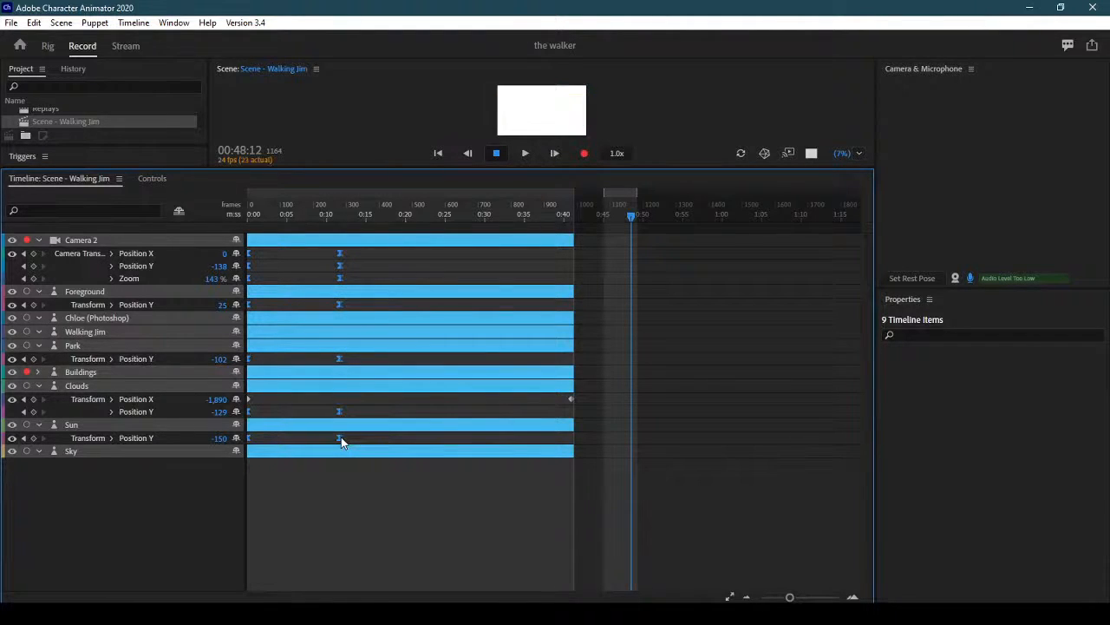
right_click(340, 437)
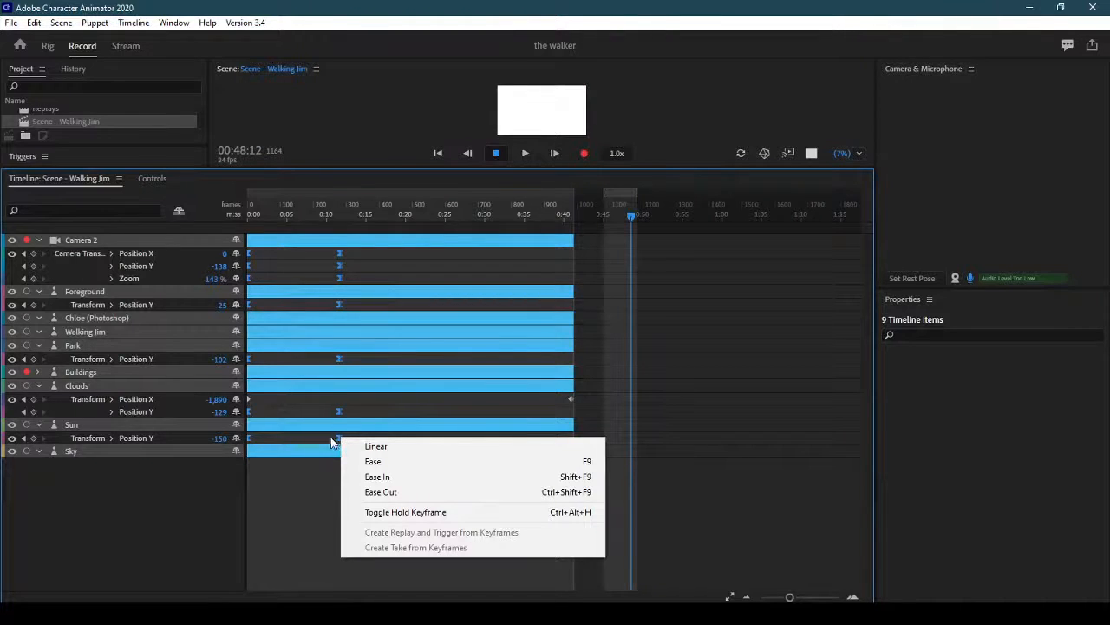
click(316, 401)
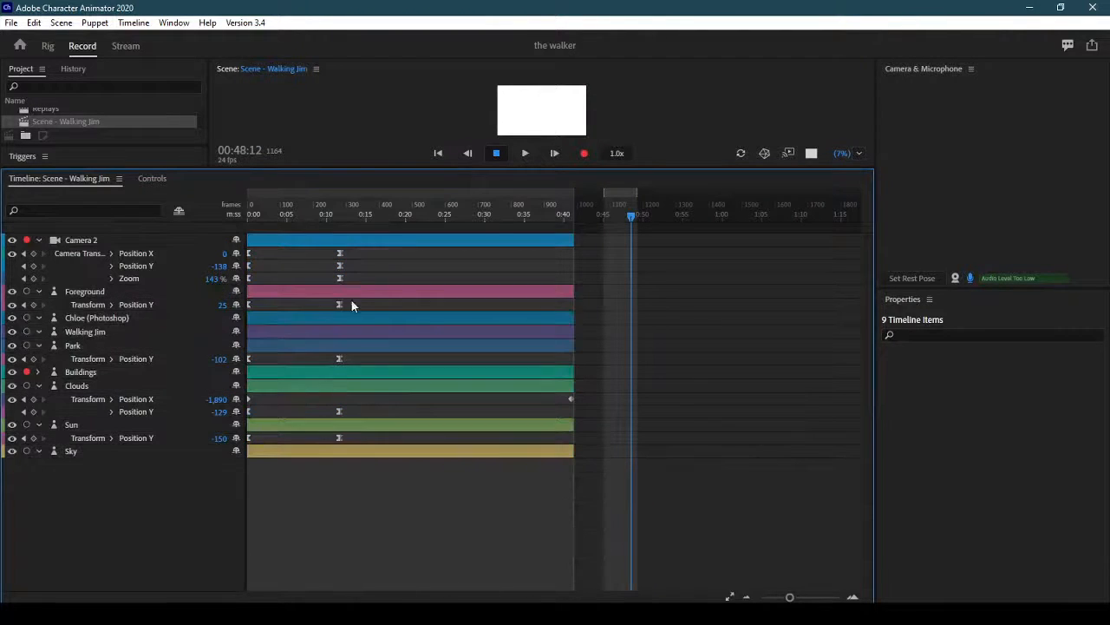
- Create takes from Camera 2's Position X, Position Y and Zoom keyframes
drag(350, 249, 247, 276)
right_click(248, 276)
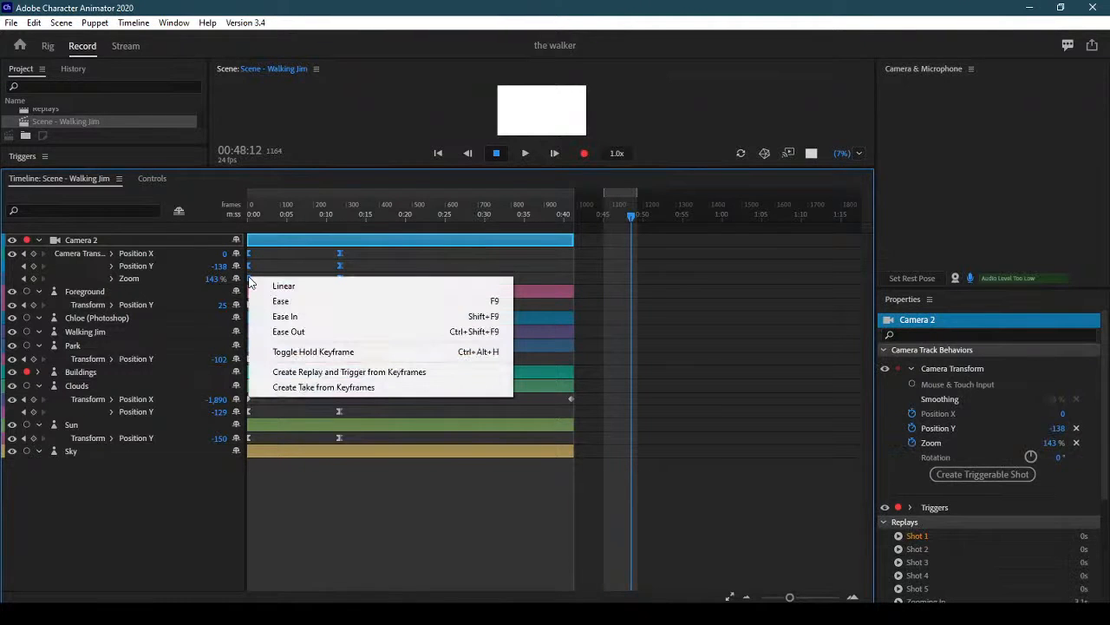
click(346, 388)
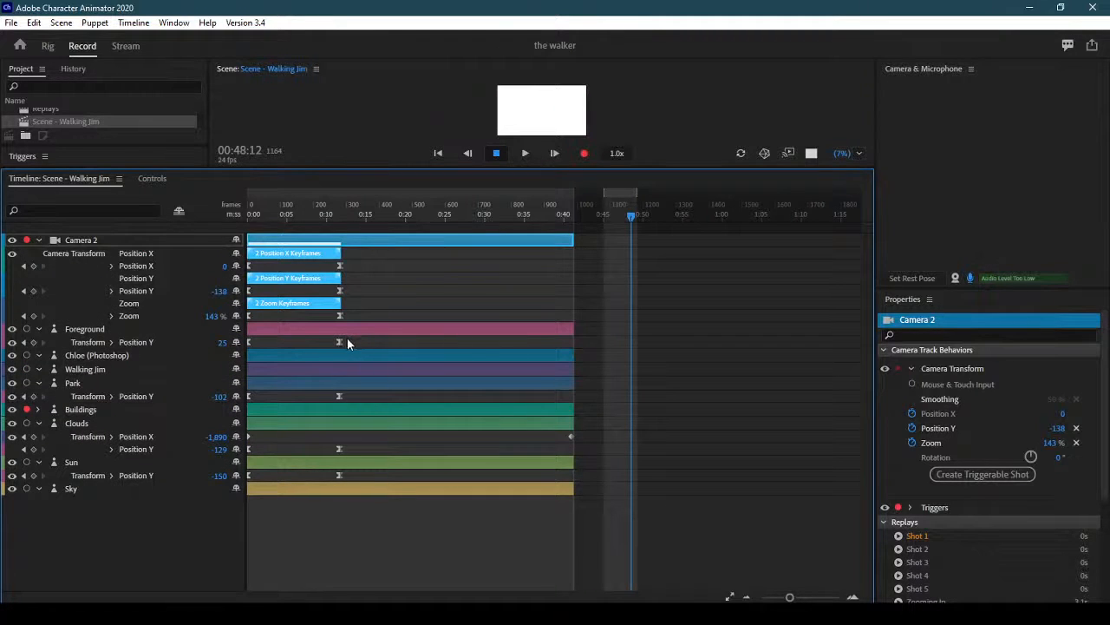
- Create a take from the Position Y keyframes of the Foreground track and another from those of the Park track
drag(347, 338, 234, 346)
right_click(339, 343)
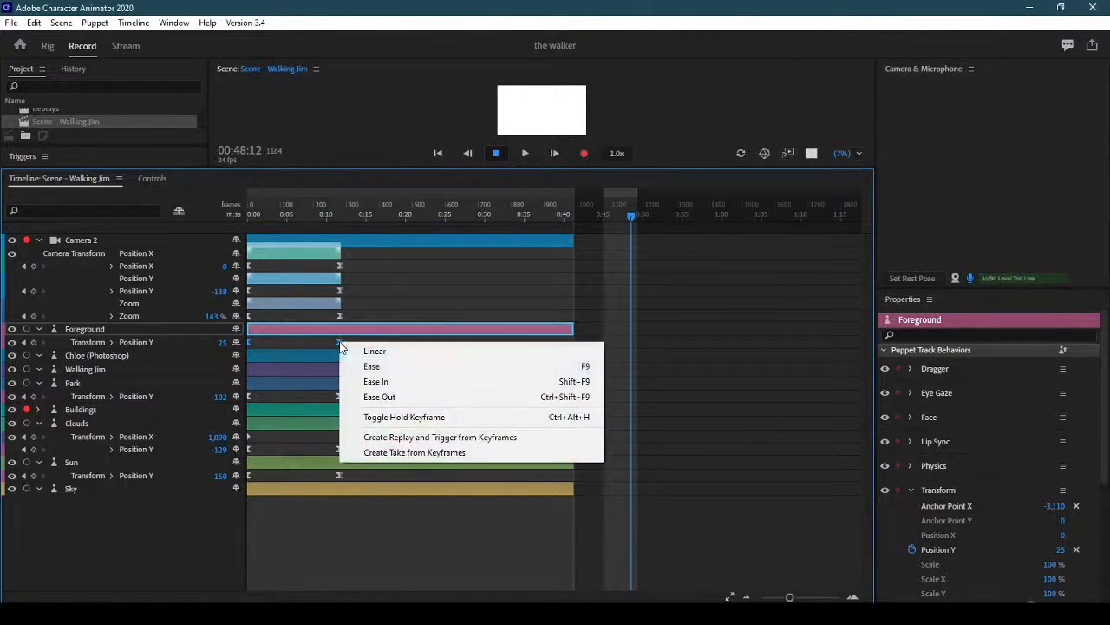
click(434, 452)
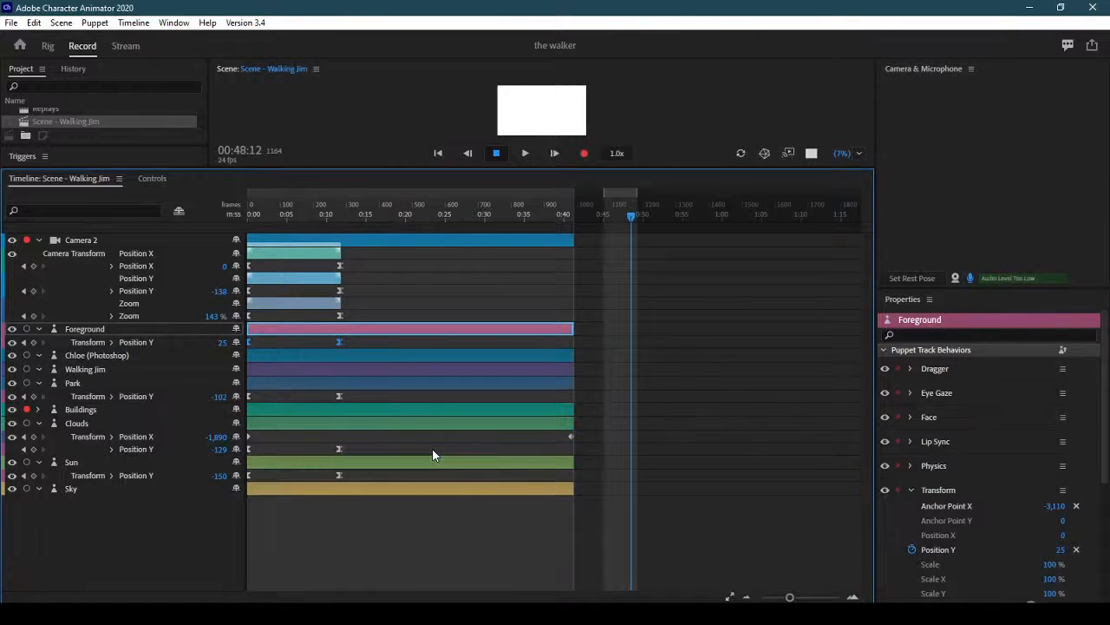
click(346, 399)
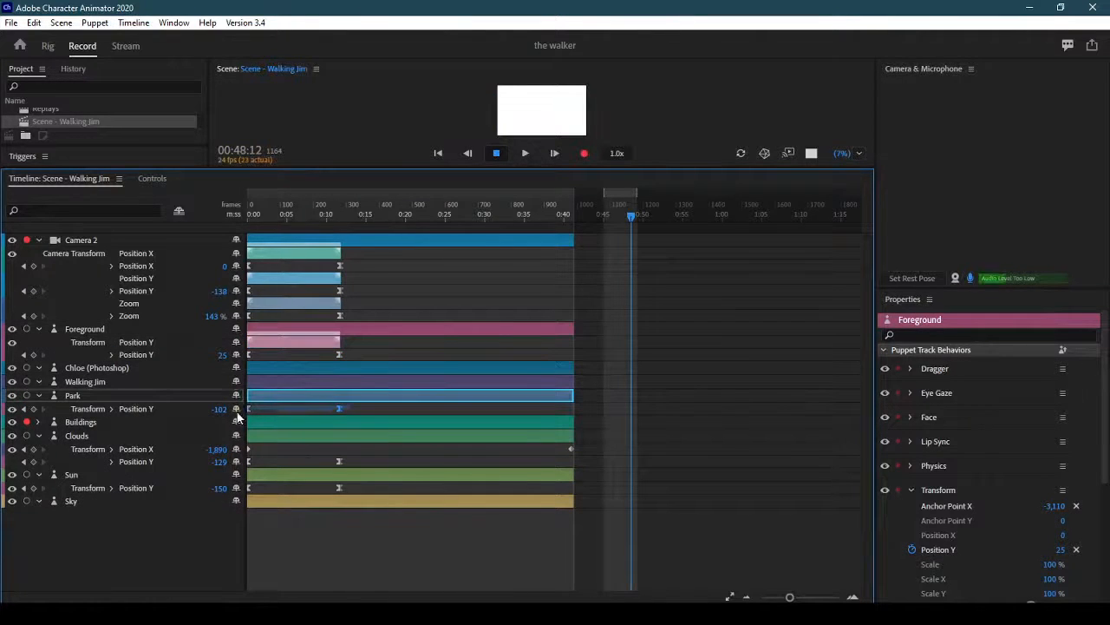
right_click(250, 408)
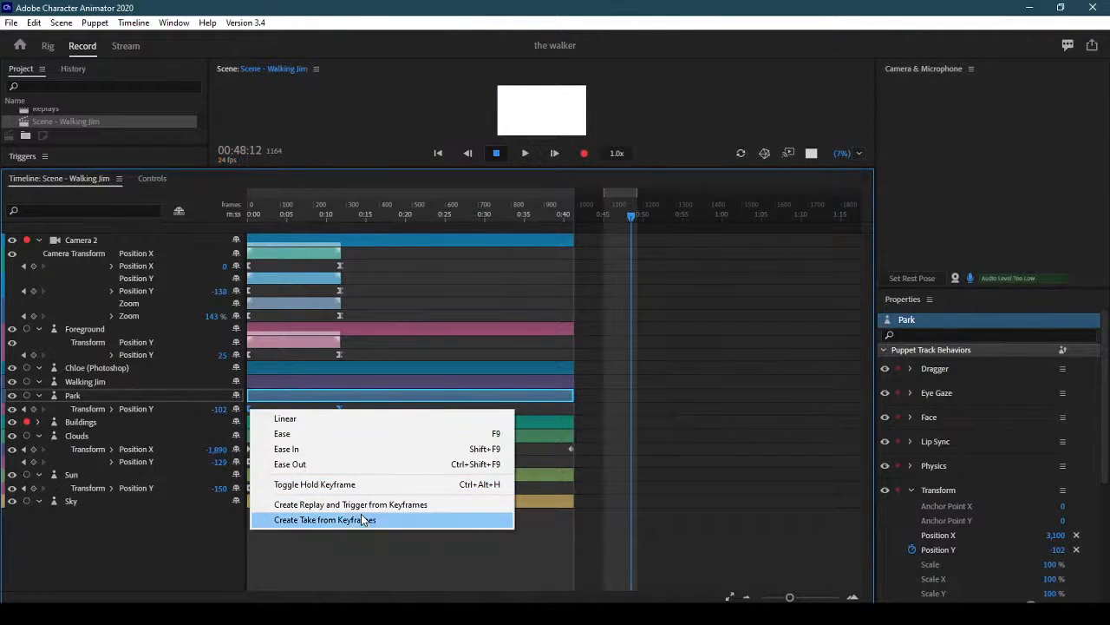
click(359, 518)
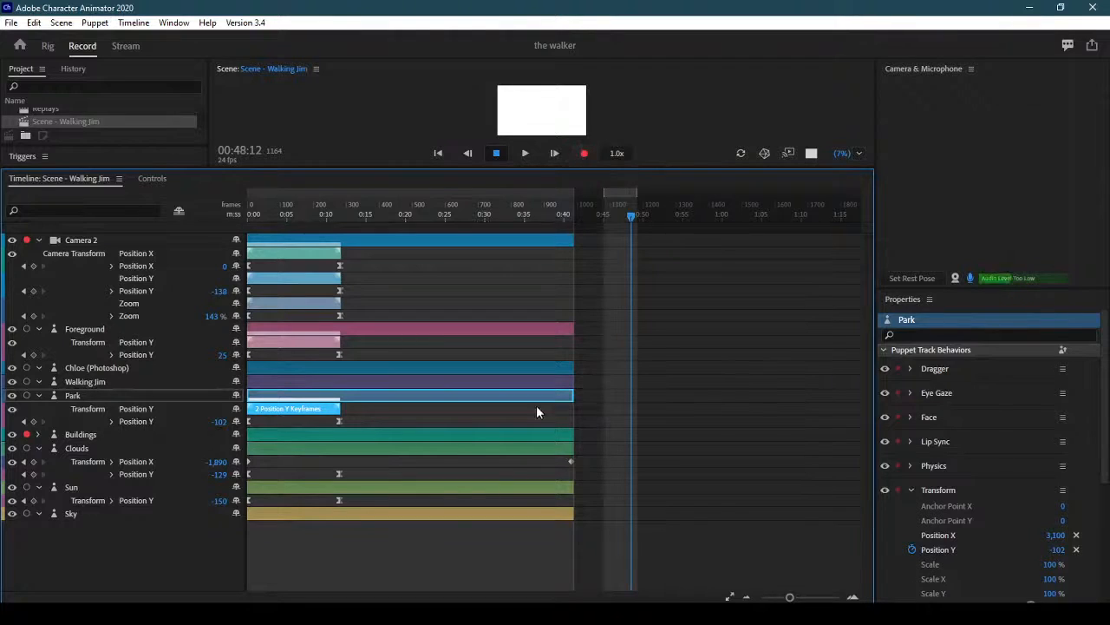
- Create a take from the Clouds' two Position Y keyframes, leaving the Position X keyframes out of the selection
click(351, 449)
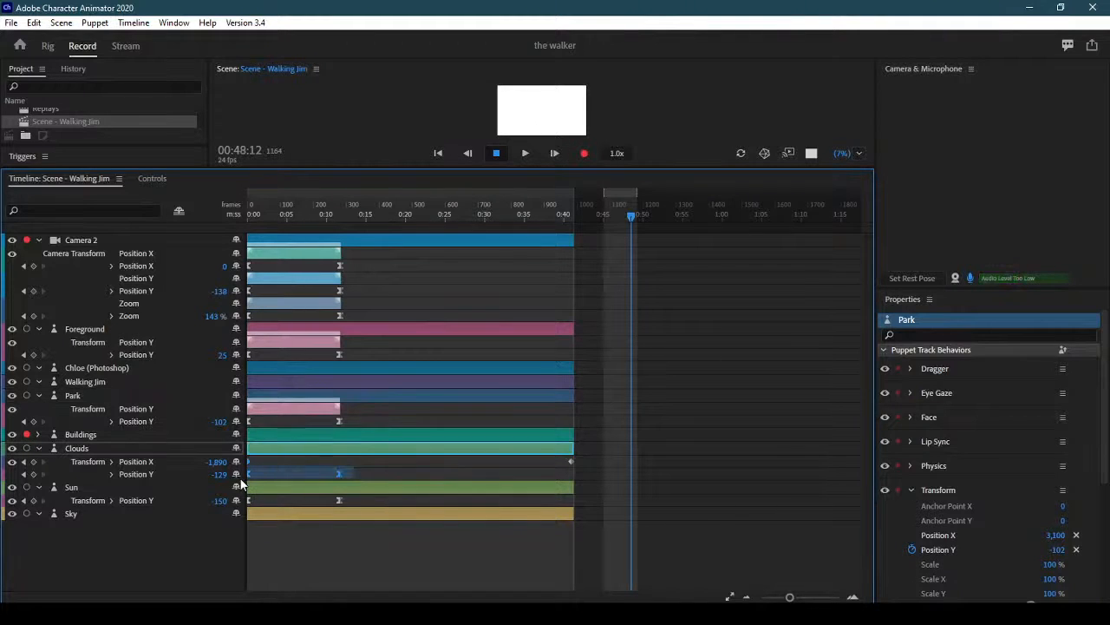
click(293, 473)
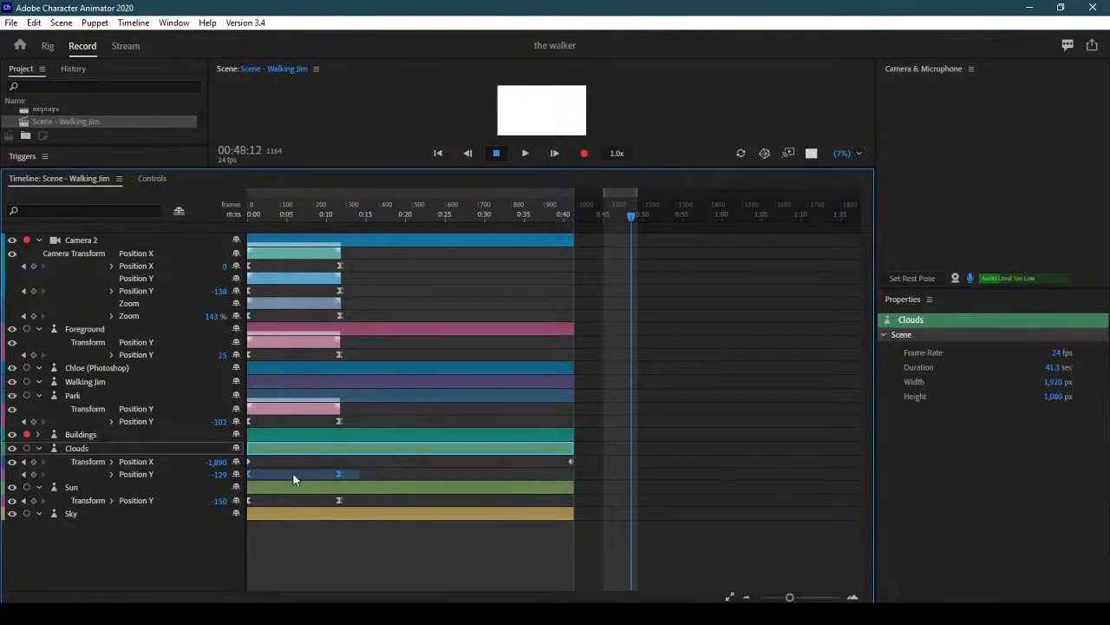
right_click(337, 474)
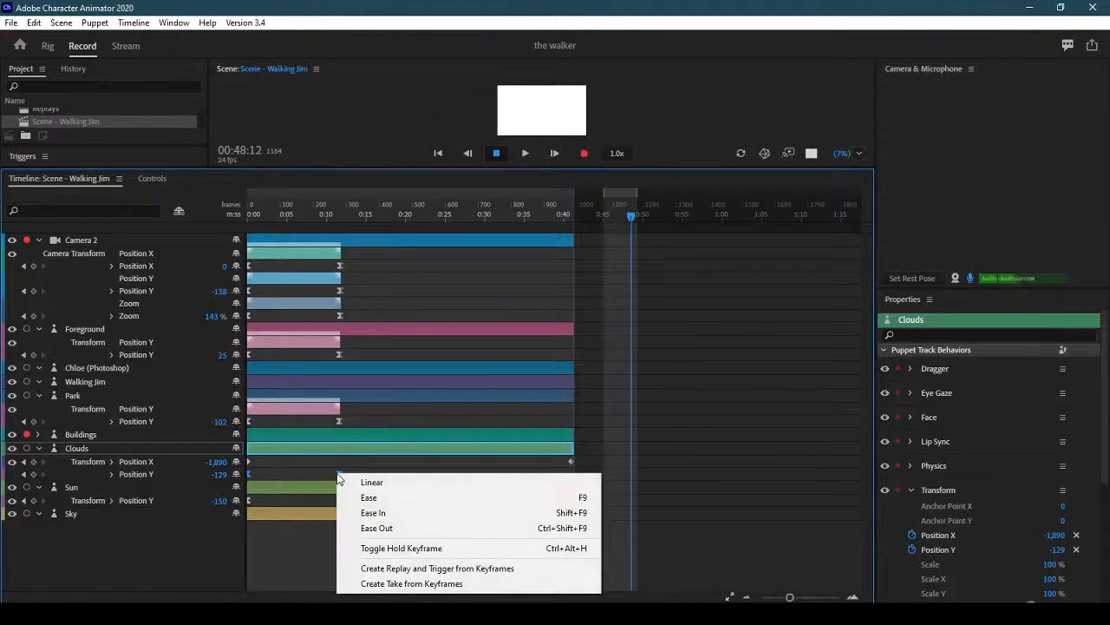
click(452, 568)
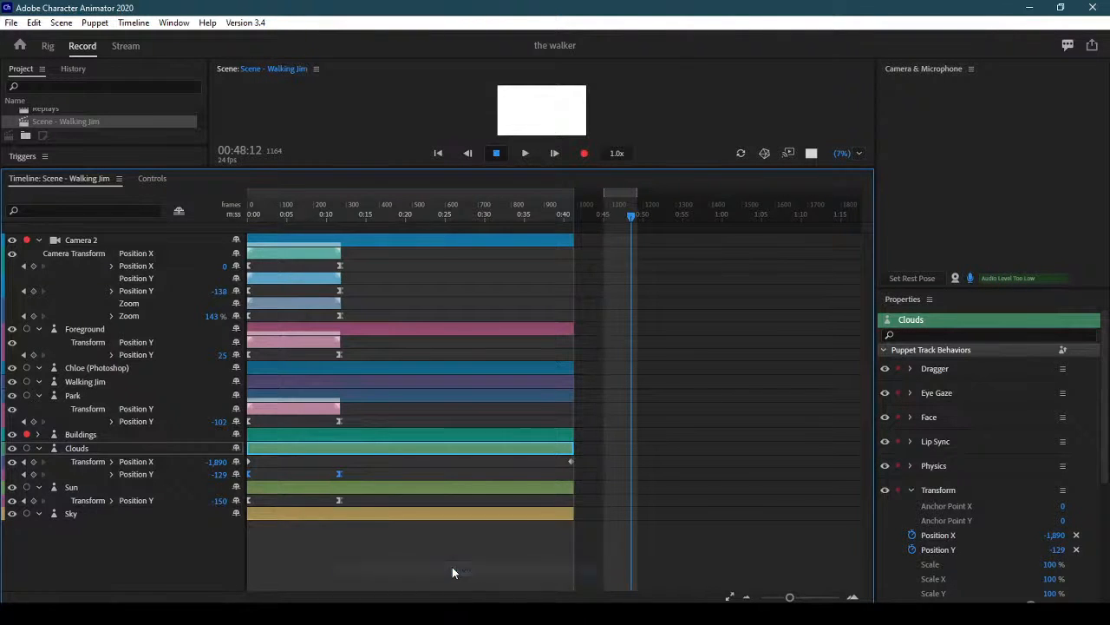
right_click(339, 476)
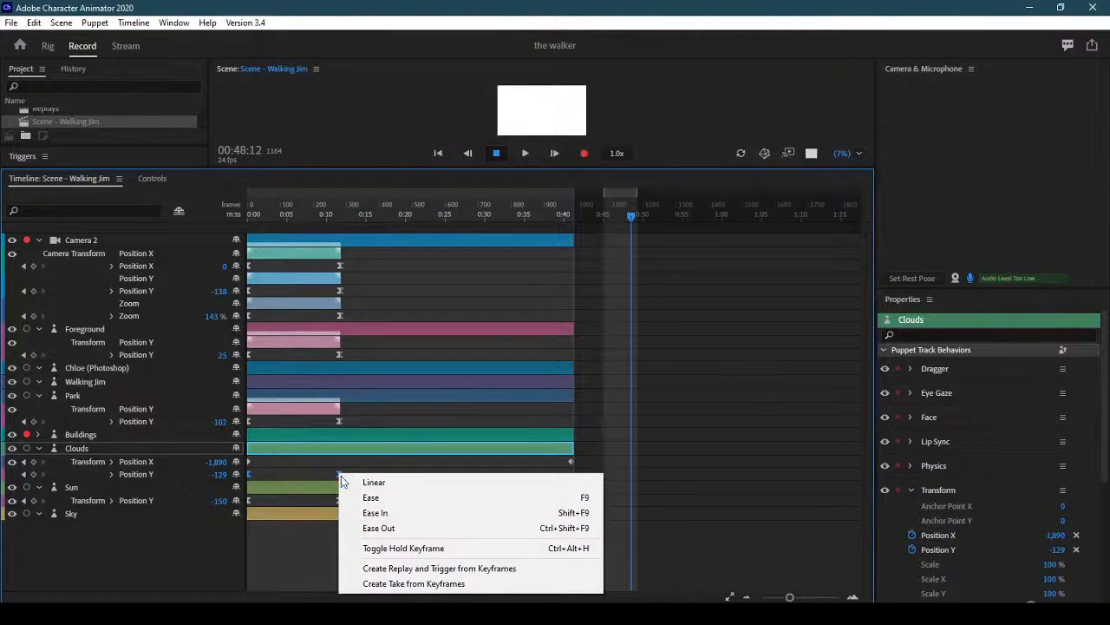
click(422, 584)
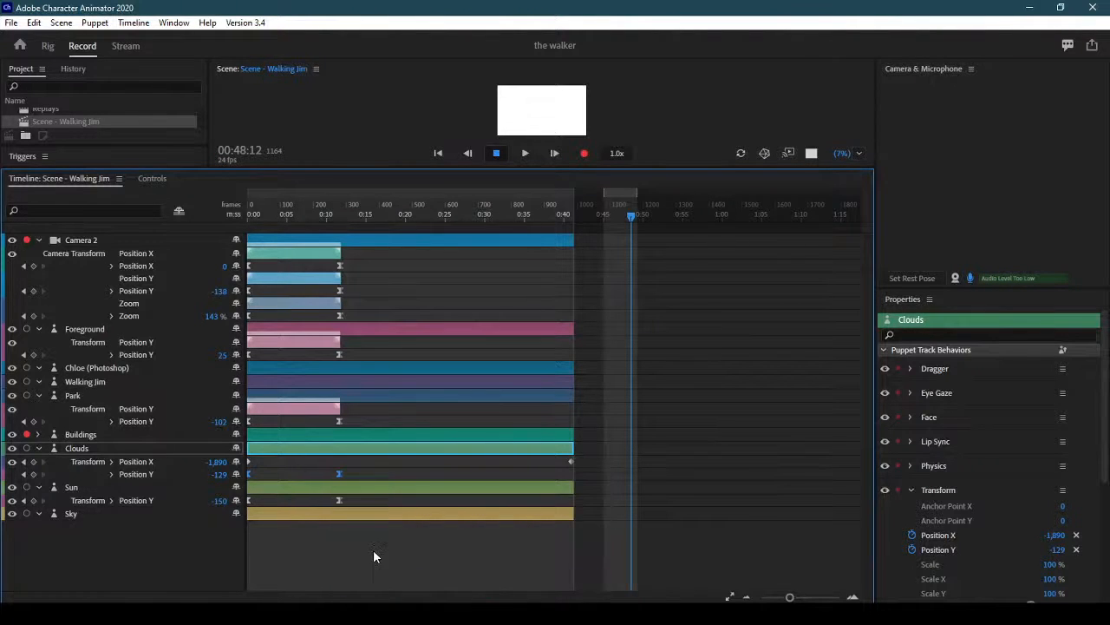
- Create a take from the Sun's two Position Y keyframes
click(269, 511)
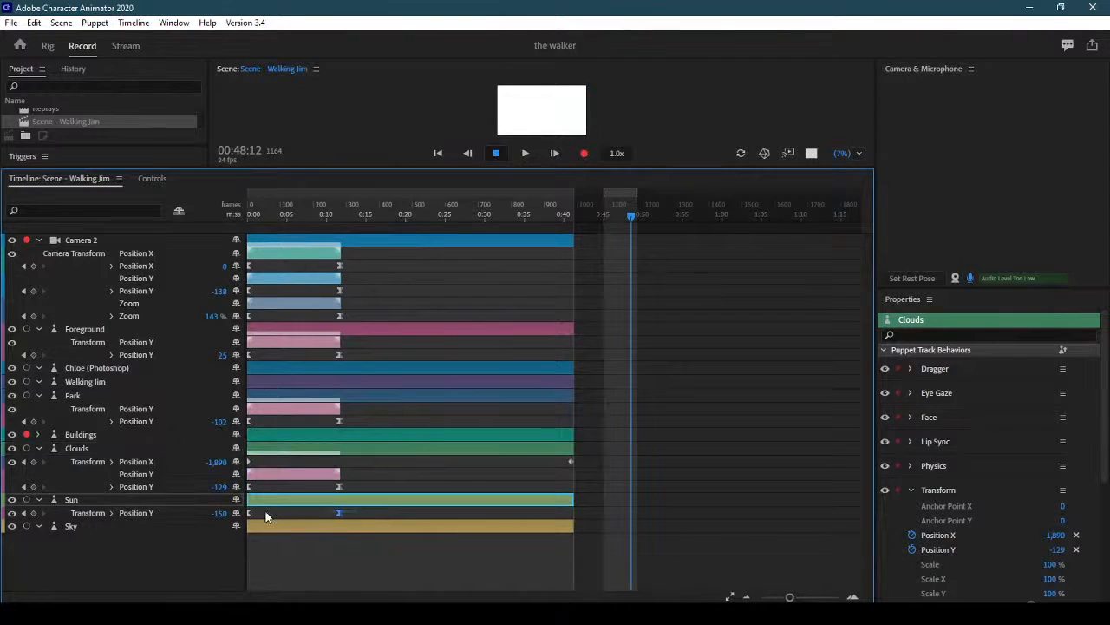
right_click(336, 514)
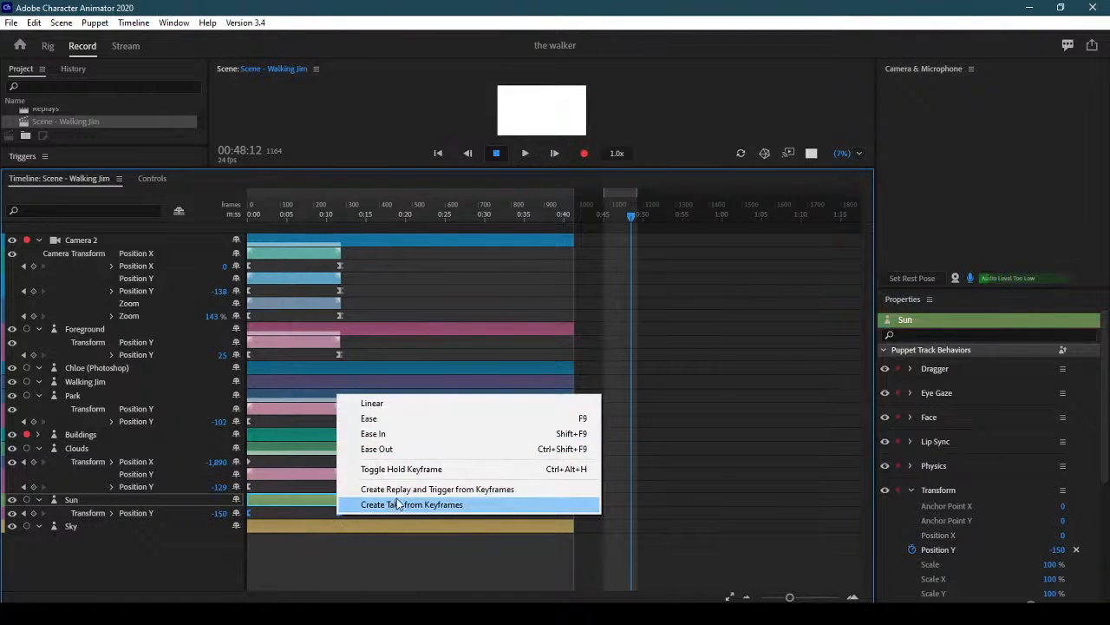
click(469, 508)
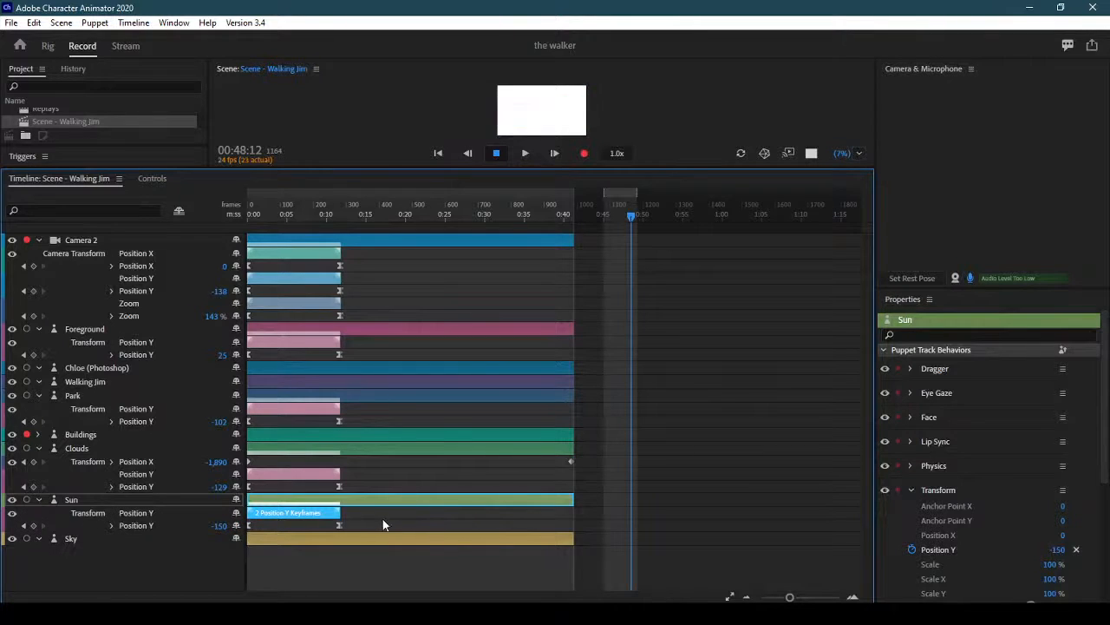
shift+click(302, 473)
shift+click(293, 408)
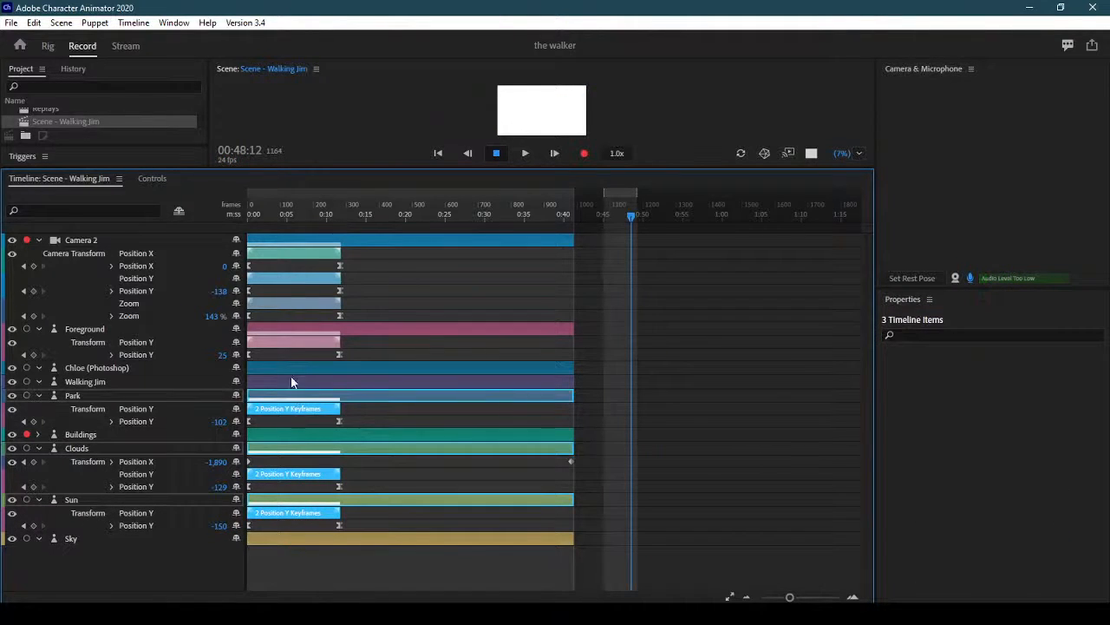
shift+click(282, 342)
shift+click(282, 303)
shift+click(283, 278)
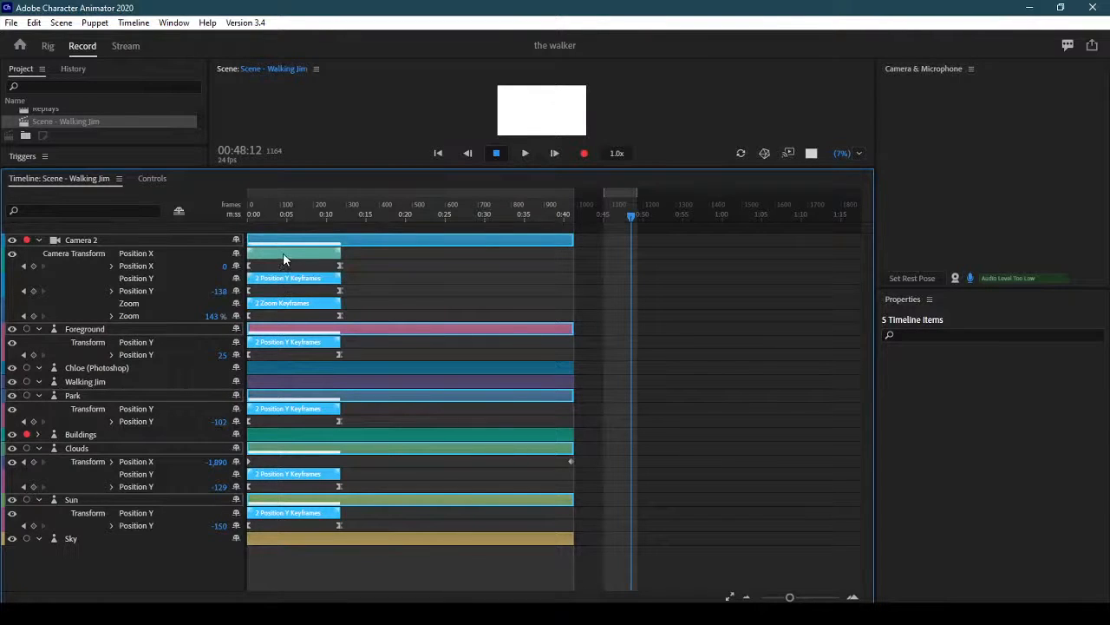
shift+click(283, 253)
- Expand the Buildings track and create a take from its two Position Y keyframes
click(39, 435)
click(276, 446)
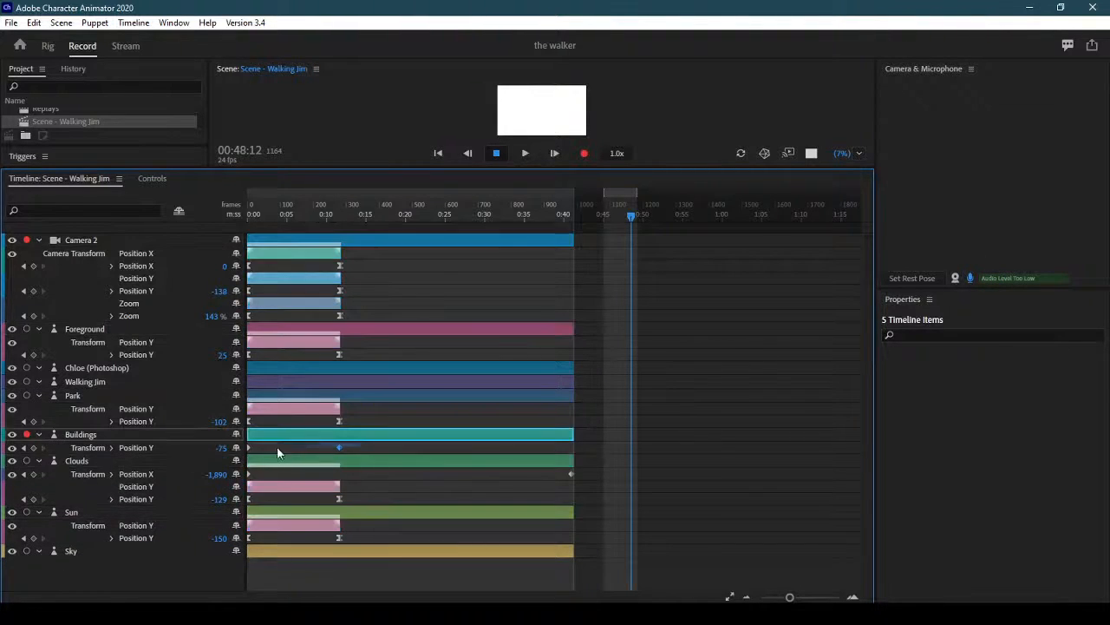
right_click(339, 448)
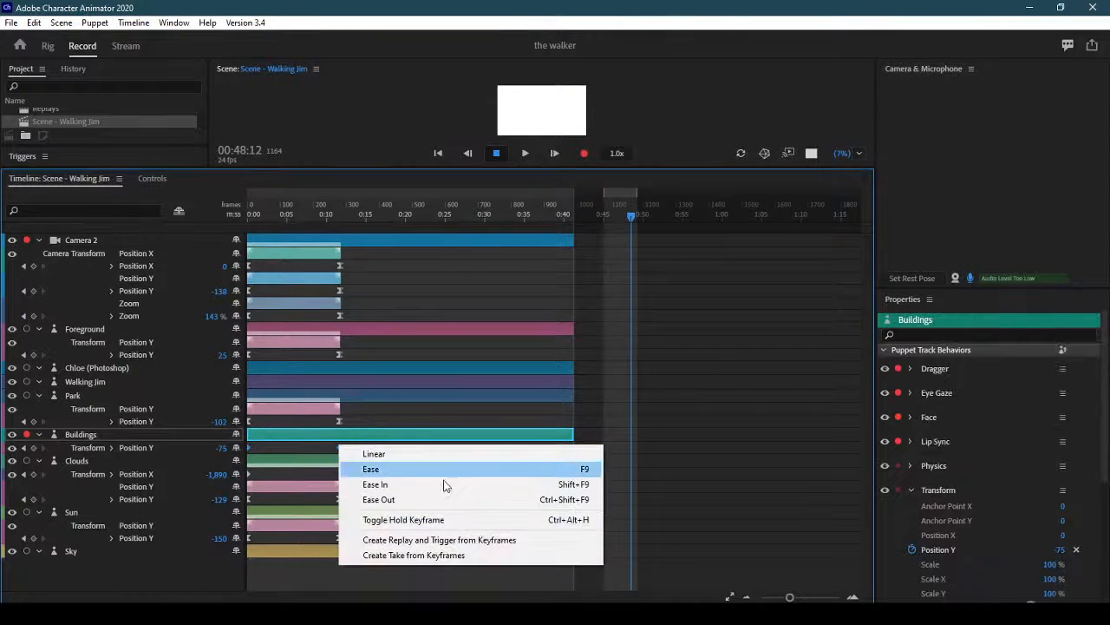
click(443, 556)
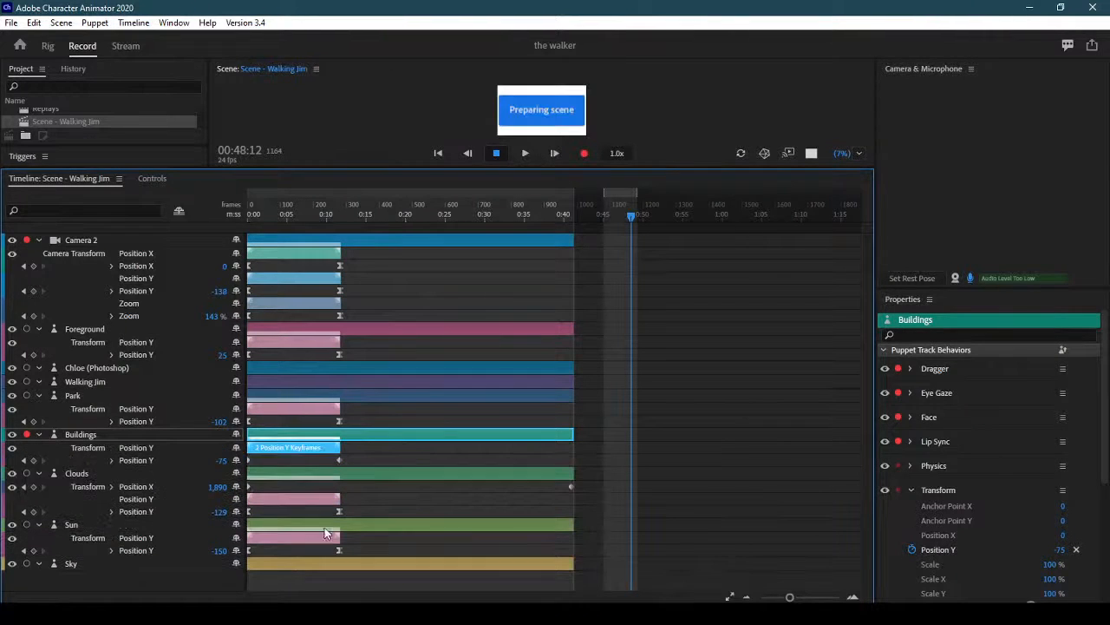
- Select the keyframe takes of Sun, Clouds, Buildings, Park, Foreground and Camera 2 together and inspect their Blend easing options
shift+click(303, 499)
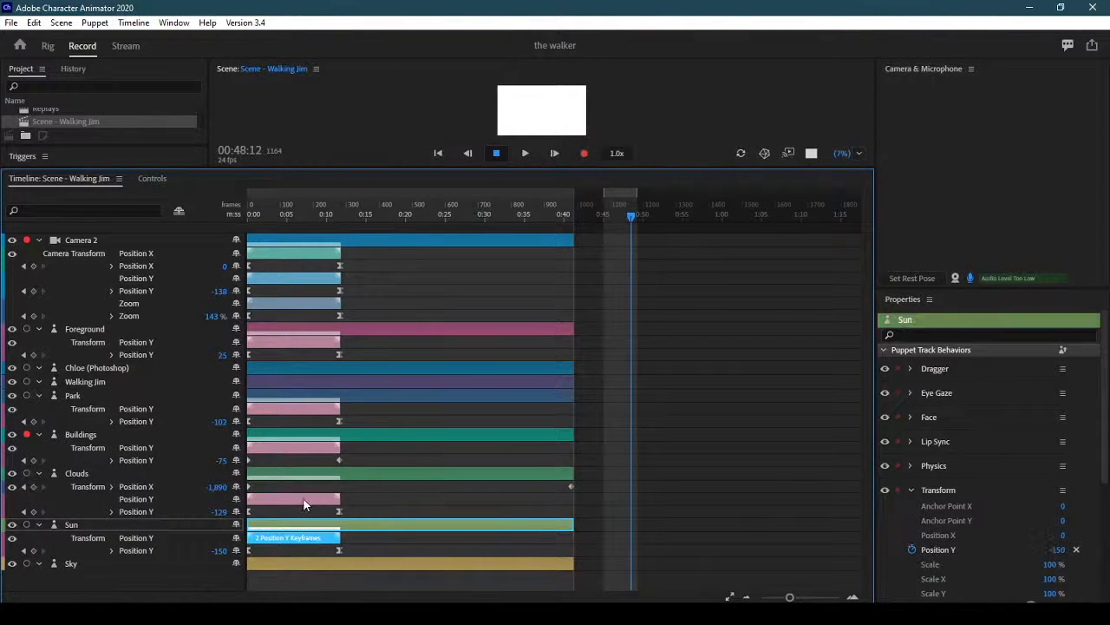
shift+click(301, 447)
shift+click(309, 408)
shift+click(298, 342)
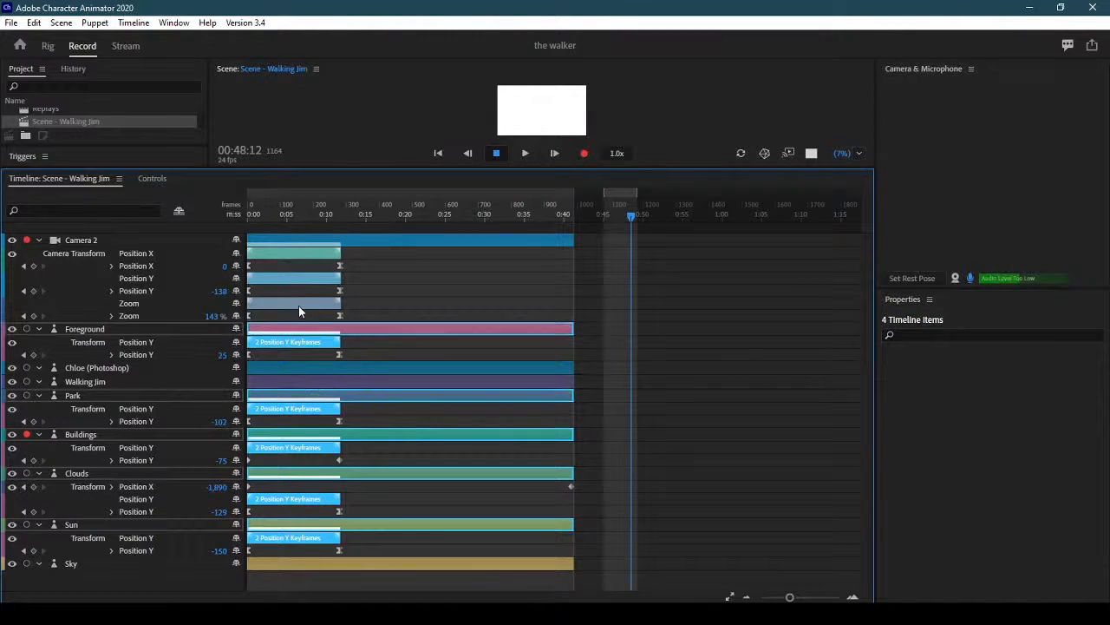
shift+click(296, 303)
shift+click(296, 278)
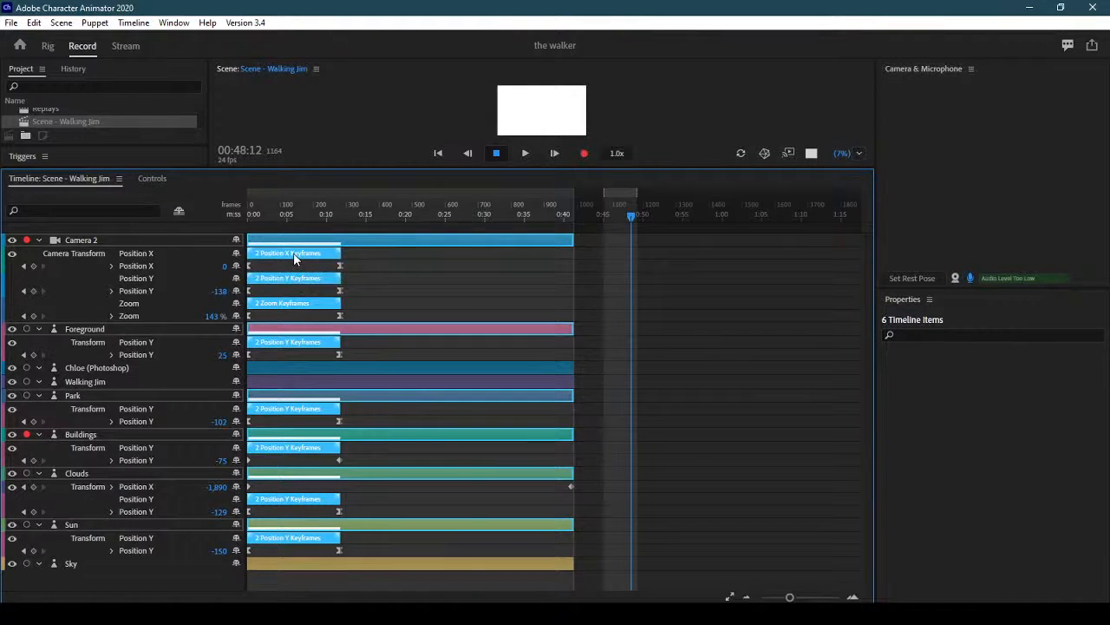
right_click(294, 259)
mouse_move(344, 265)
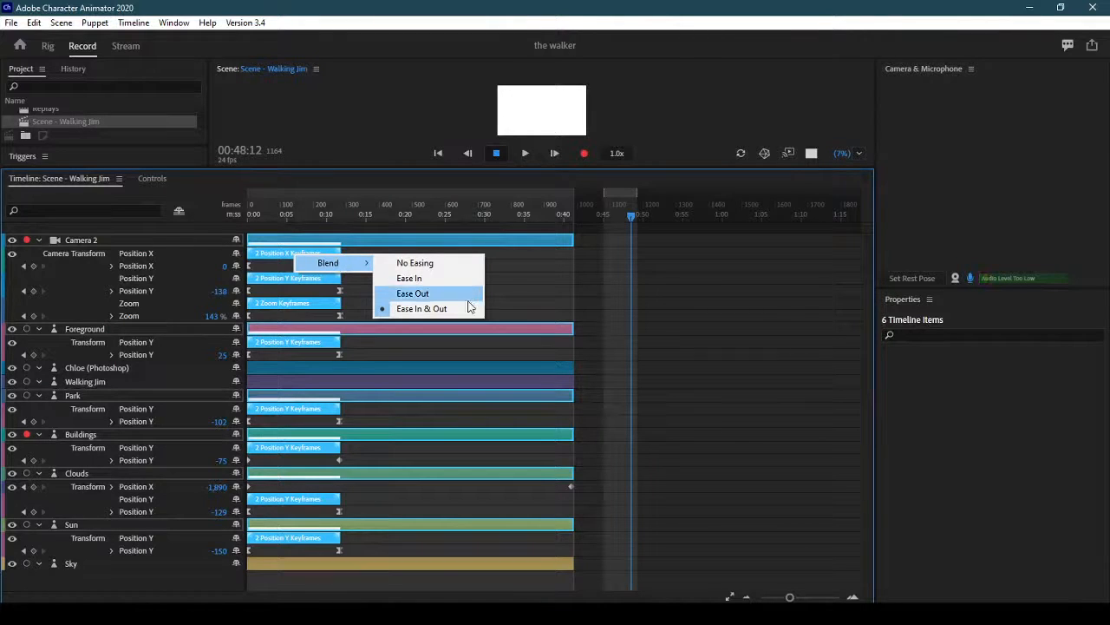
right_click(287, 413)
right_click(292, 449)
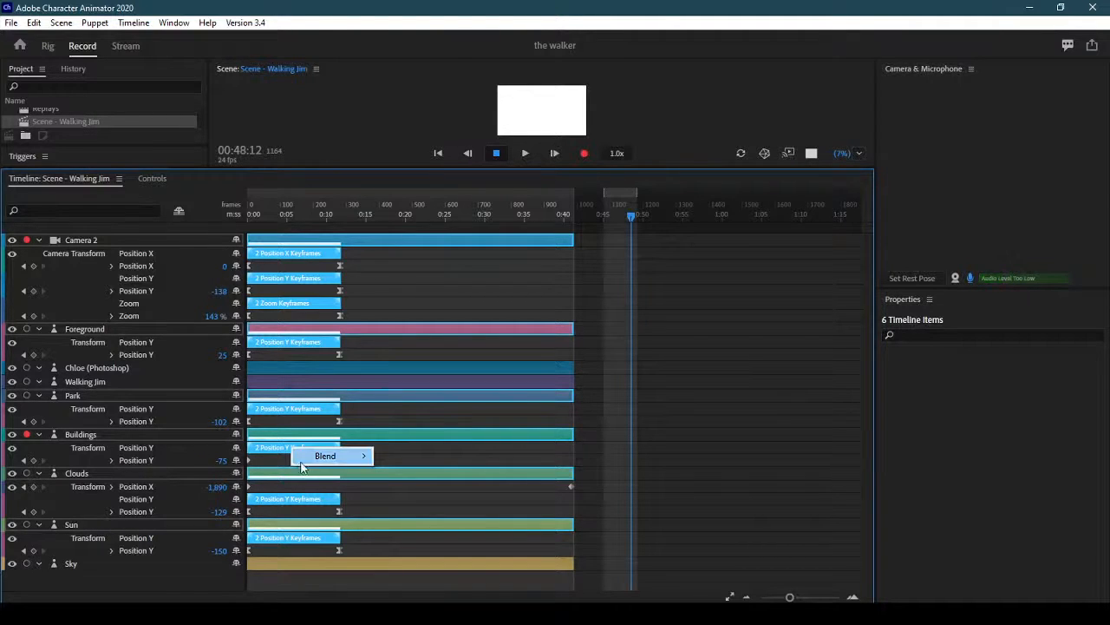
right_click(268, 446)
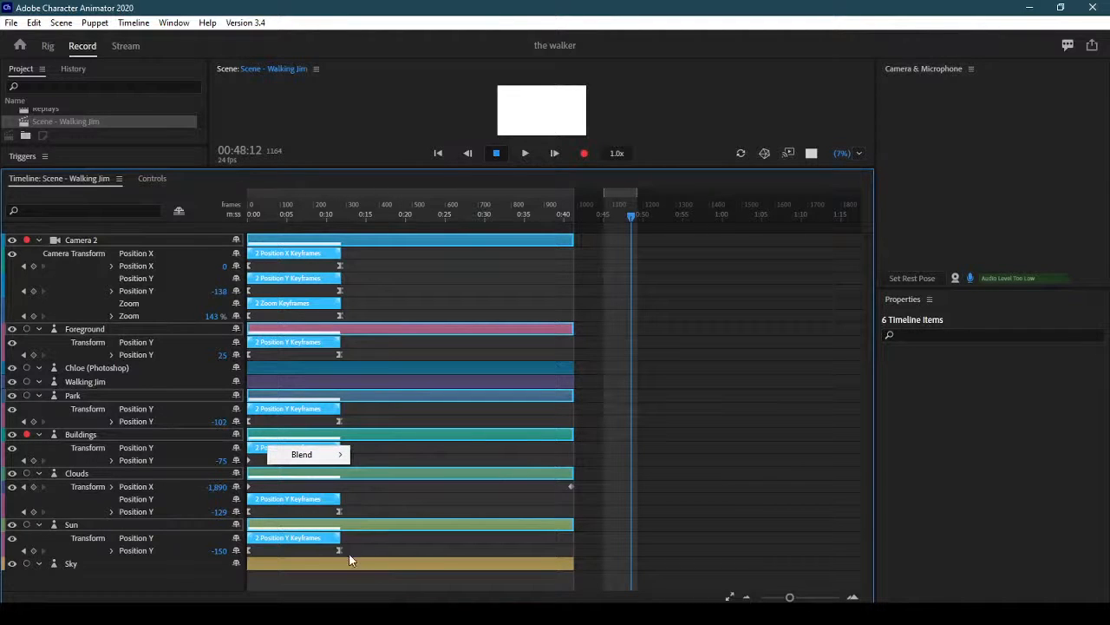
- Try selecting everything in the timeline to reach the Blend options for all takes at once
drag(352, 579, 235, 239)
right_click(310, 500)
click(585, 583)
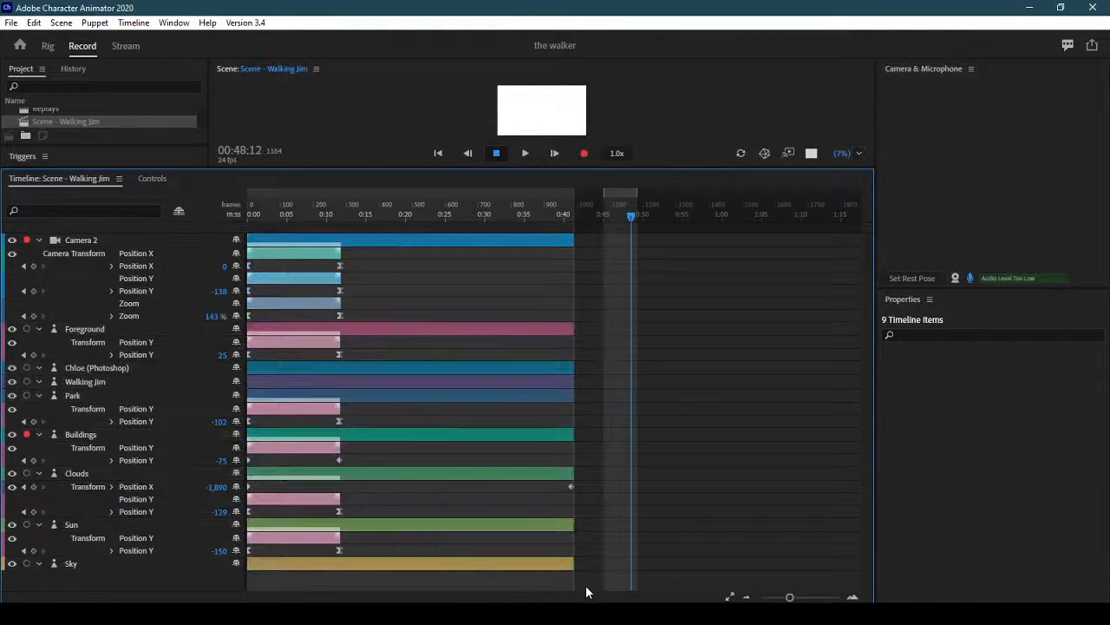
key(ctrl+a)
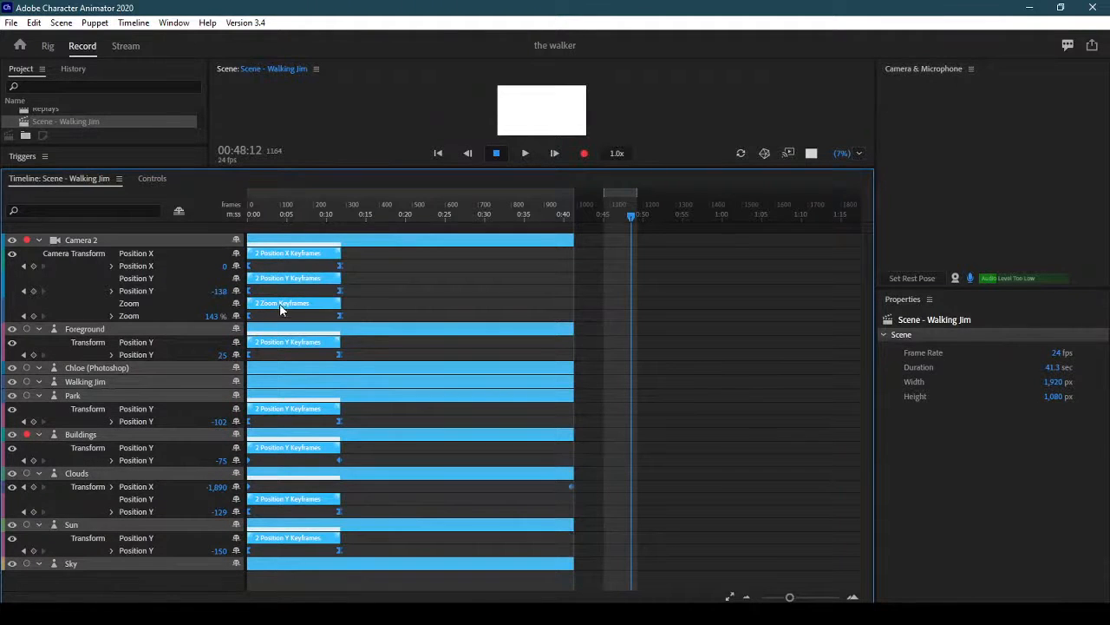
right_click(281, 306)
click(380, 315)
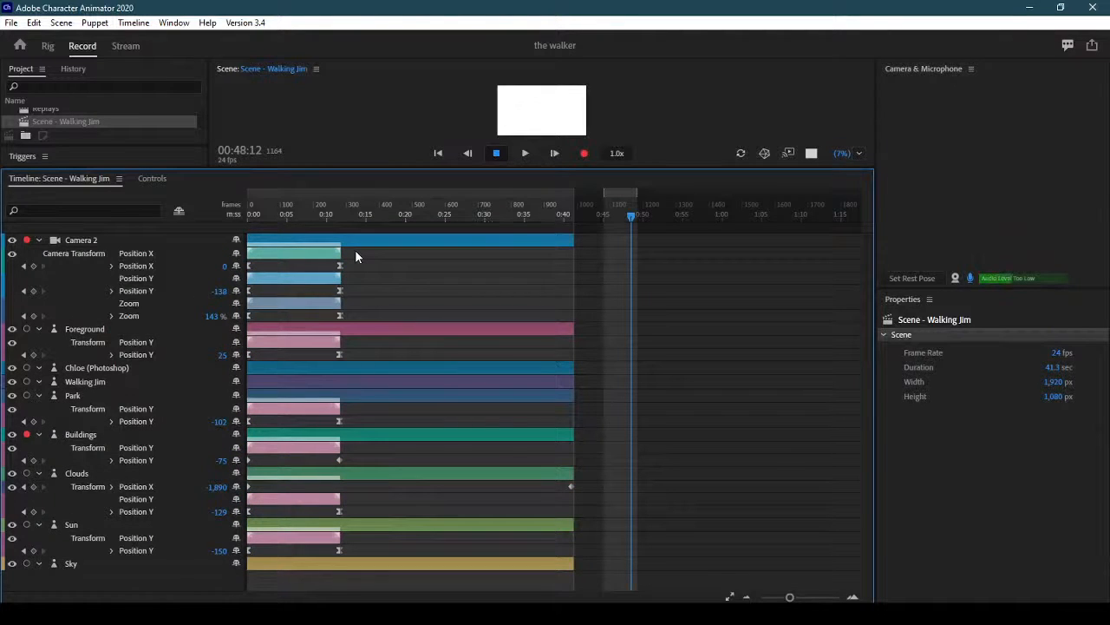
- Undo the creation of the takes on Buildings, Sun, Clouds, Park, Foreground and Camera 2, keeping the eased keyframes
key(ctrl+z)
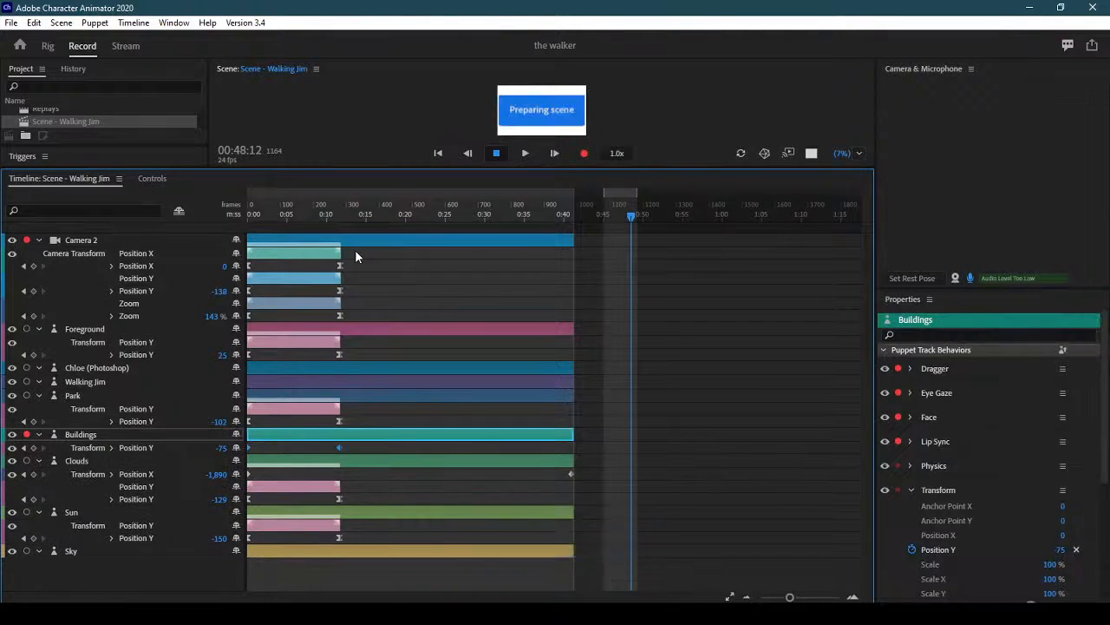
key(ctrl+z)
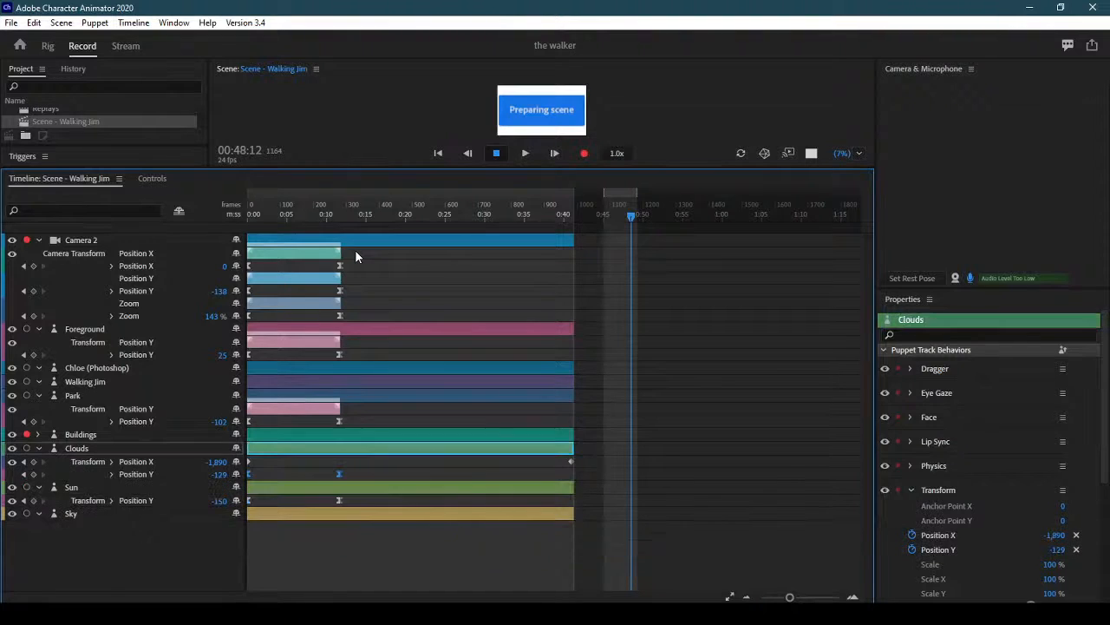
key(ctrl+z)
key(ctrl+z)
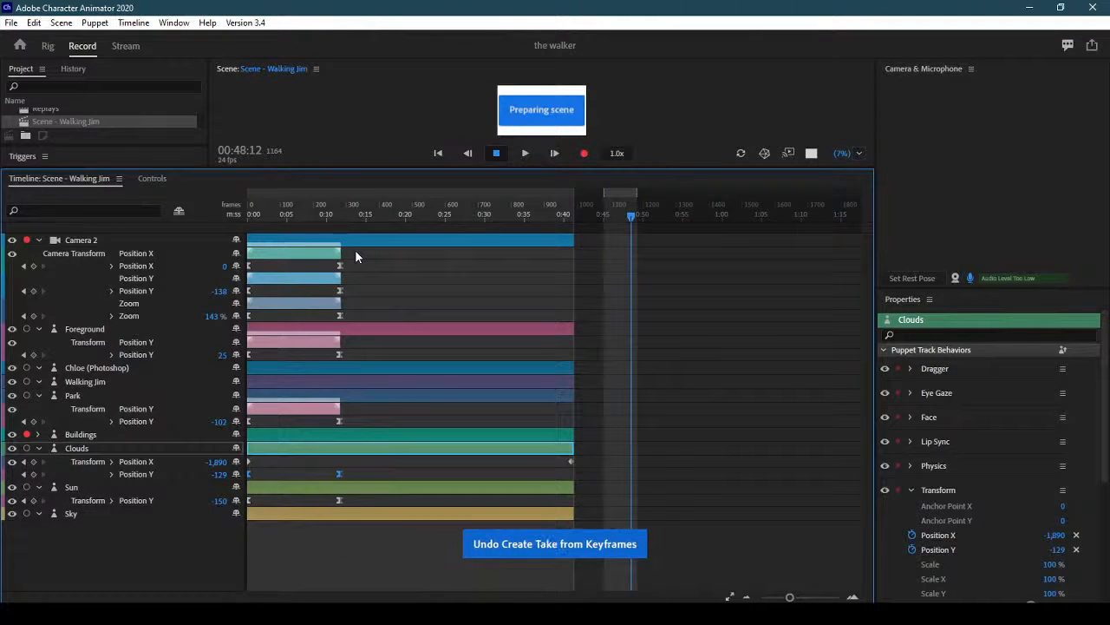
key(ctrl+z)
key(ctrl+z)
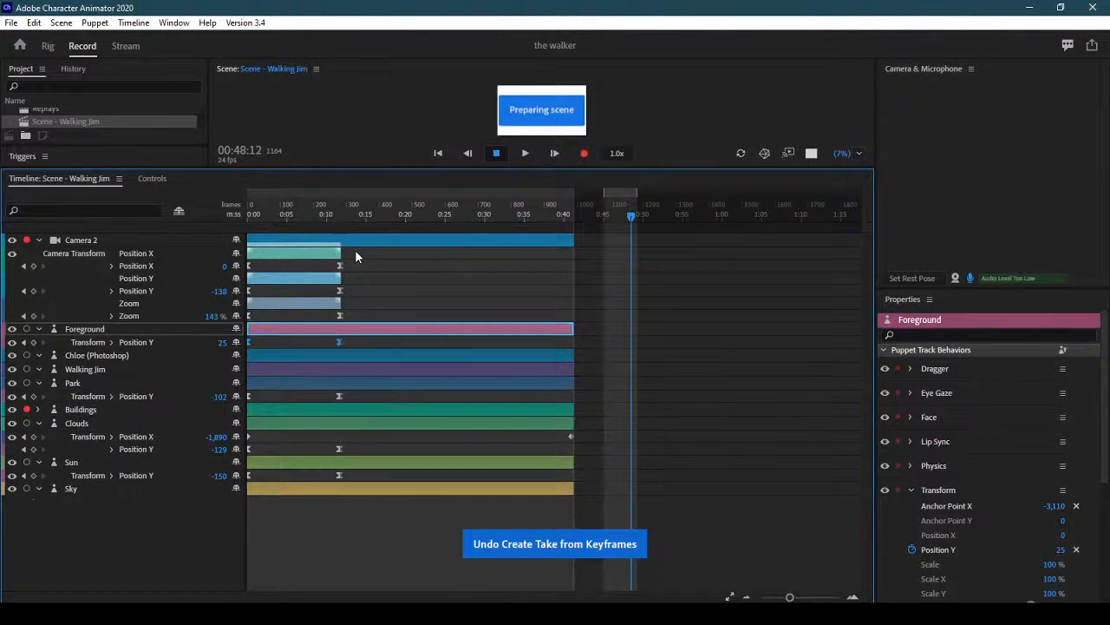
key(ctrl+z)
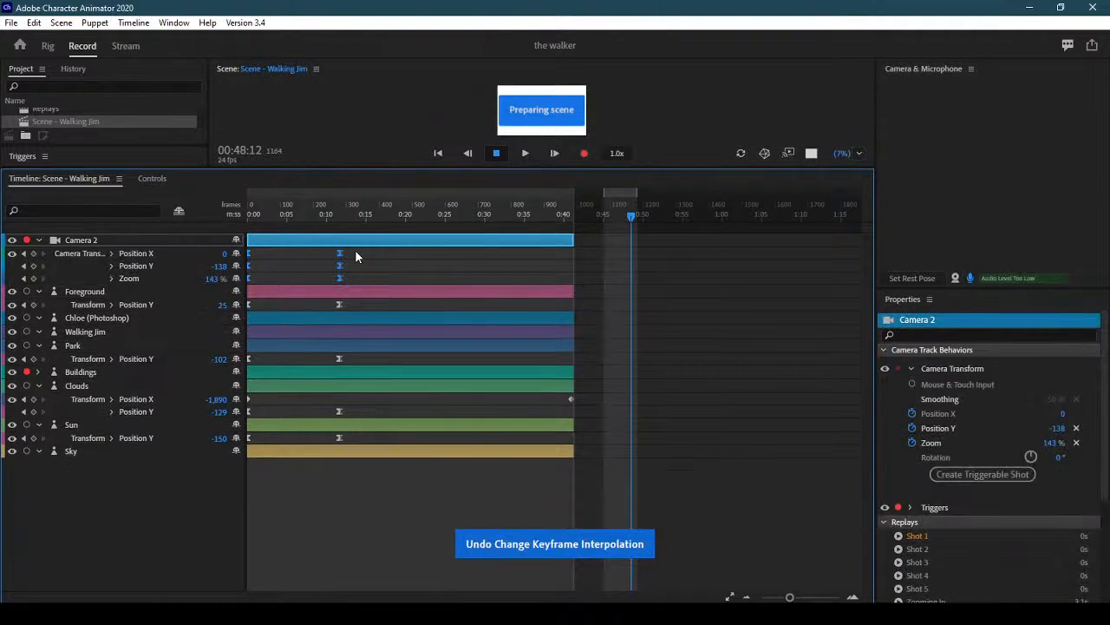
- Undo further back through the keyframe easing to the Clouds' Position Y keyframe setup
key(ctrl+z)
key(ctrl+z)
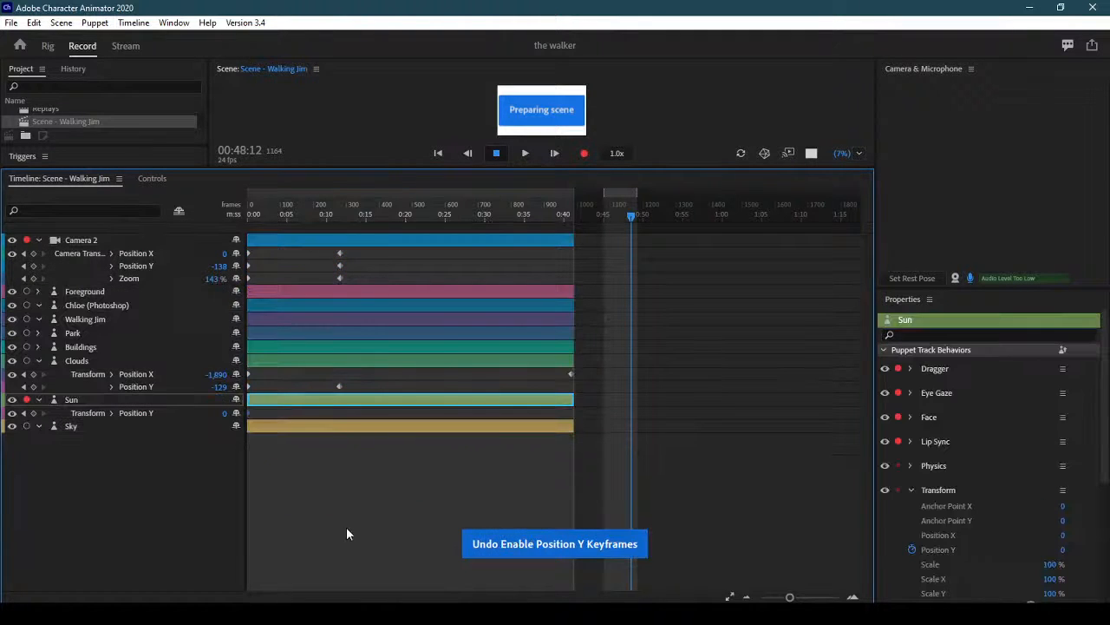
key(ctrl+z)
key(ctrl+z)
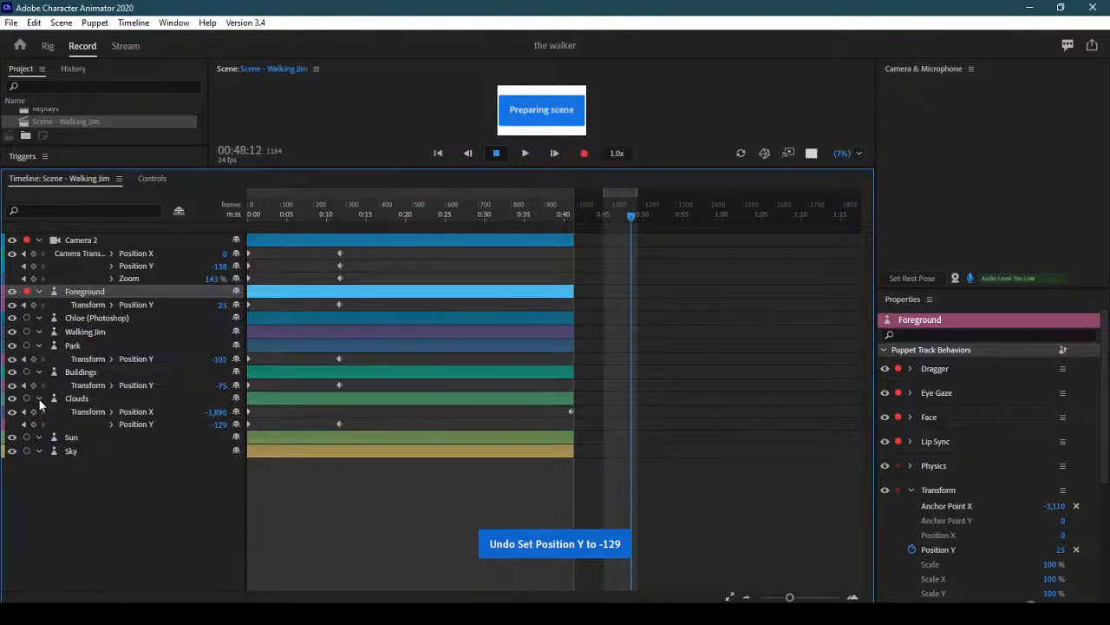
click(295, 486)
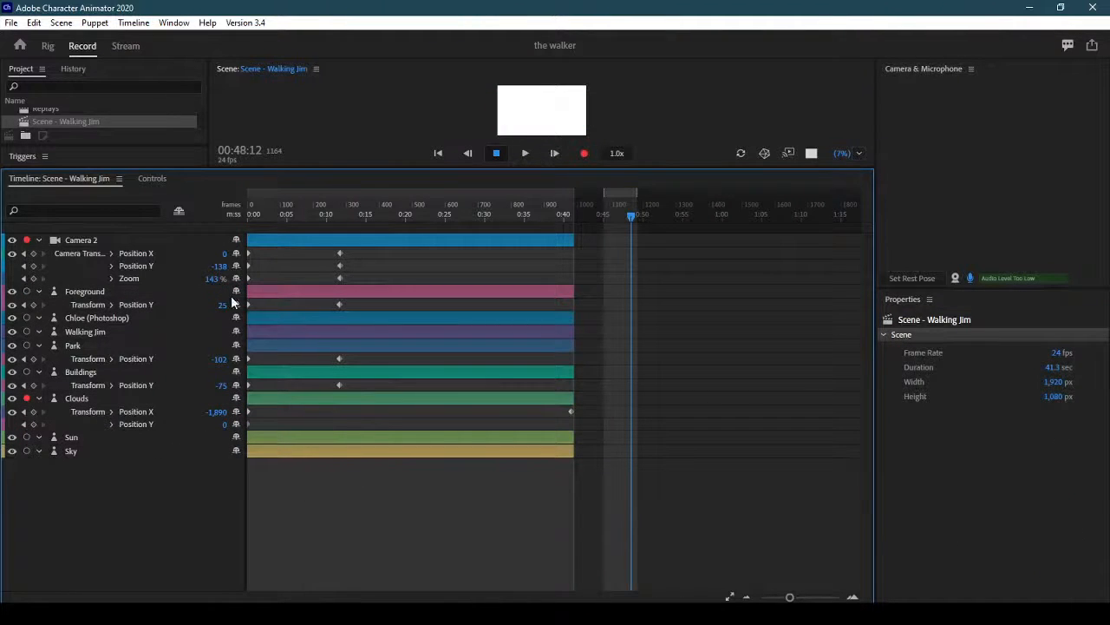
- Redo the Position Y keyframe edits and the keyframe interpolation change, stopping before the take creation
click(35, 24)
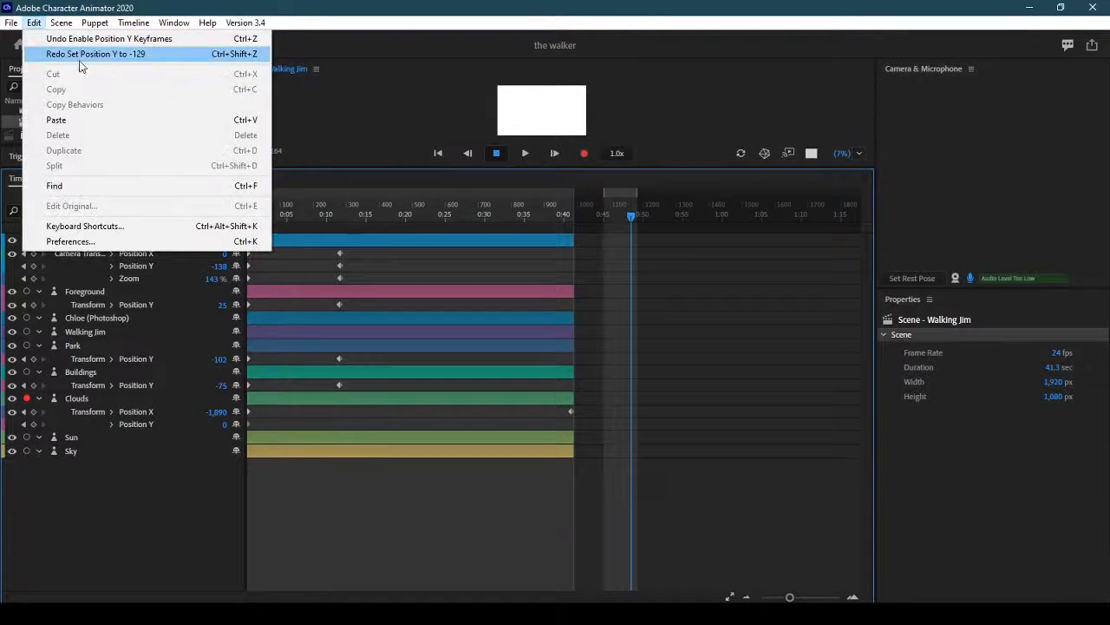
click(84, 55)
click(35, 25)
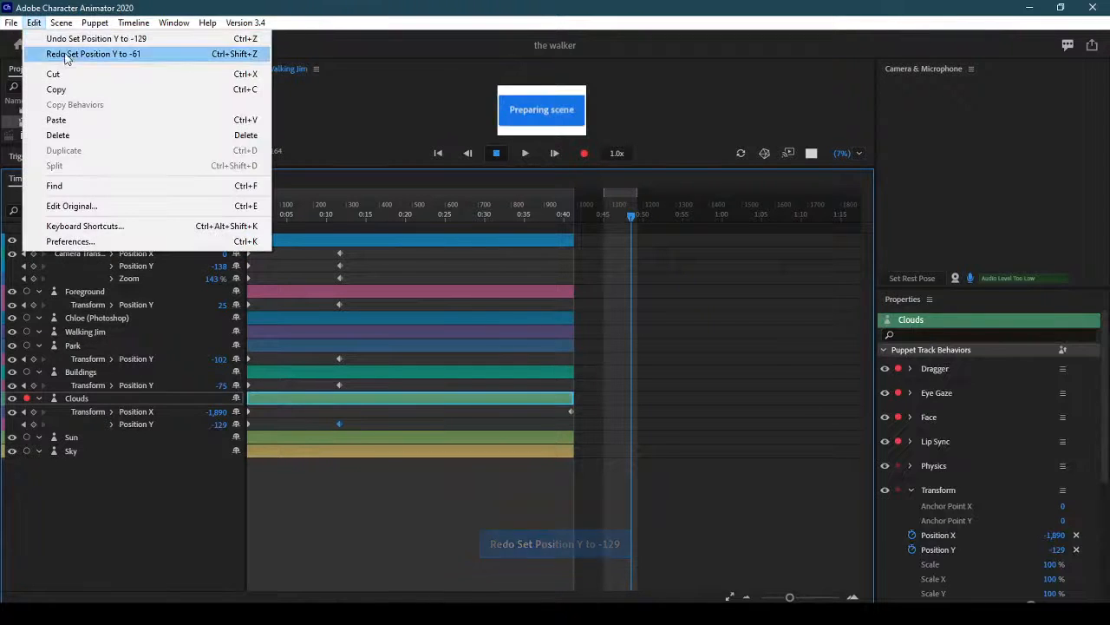
click(70, 54)
click(36, 23)
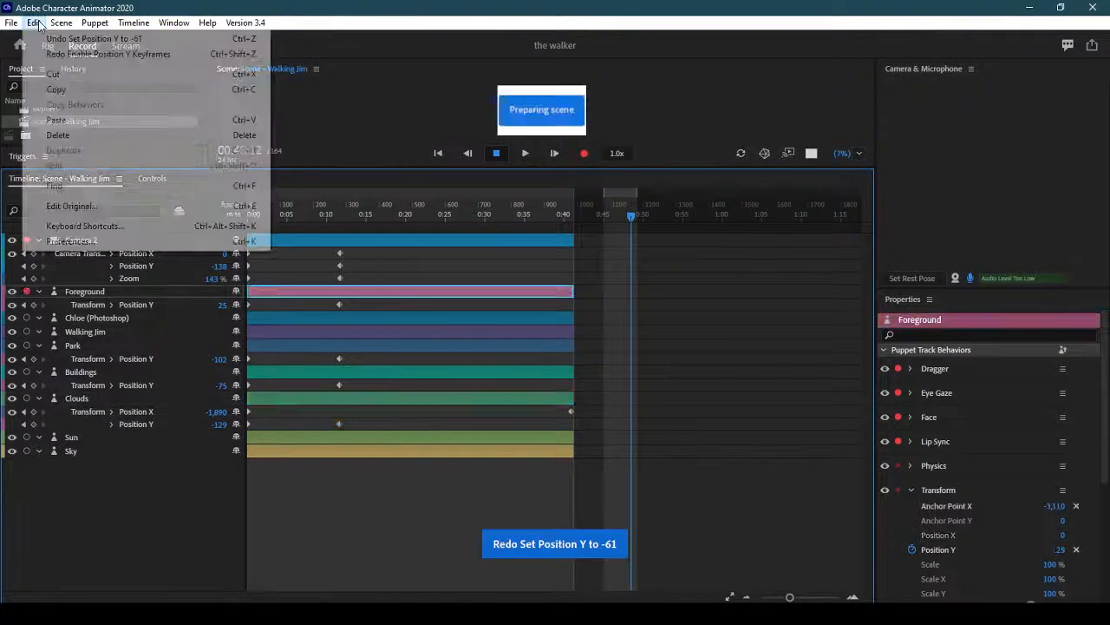
click(70, 55)
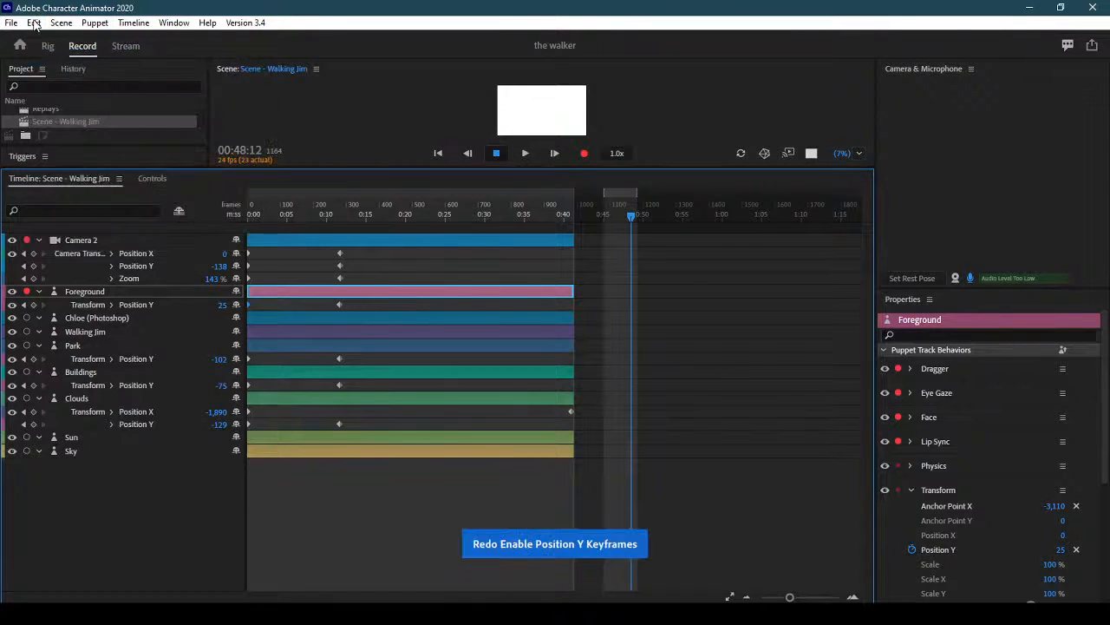
click(35, 23)
click(69, 54)
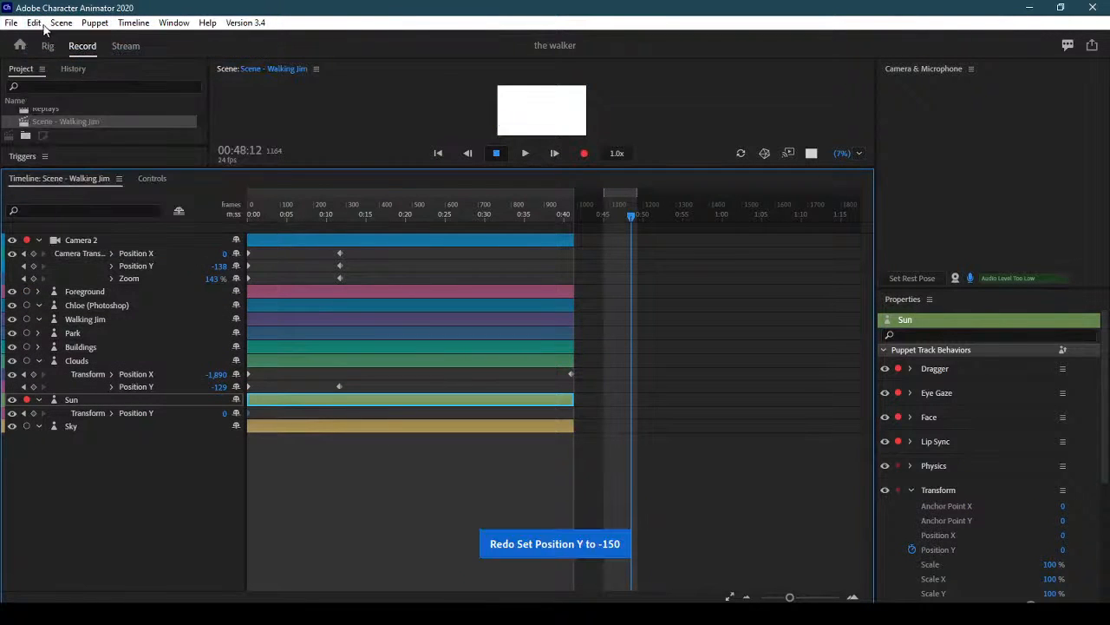
click(35, 24)
click(69, 52)
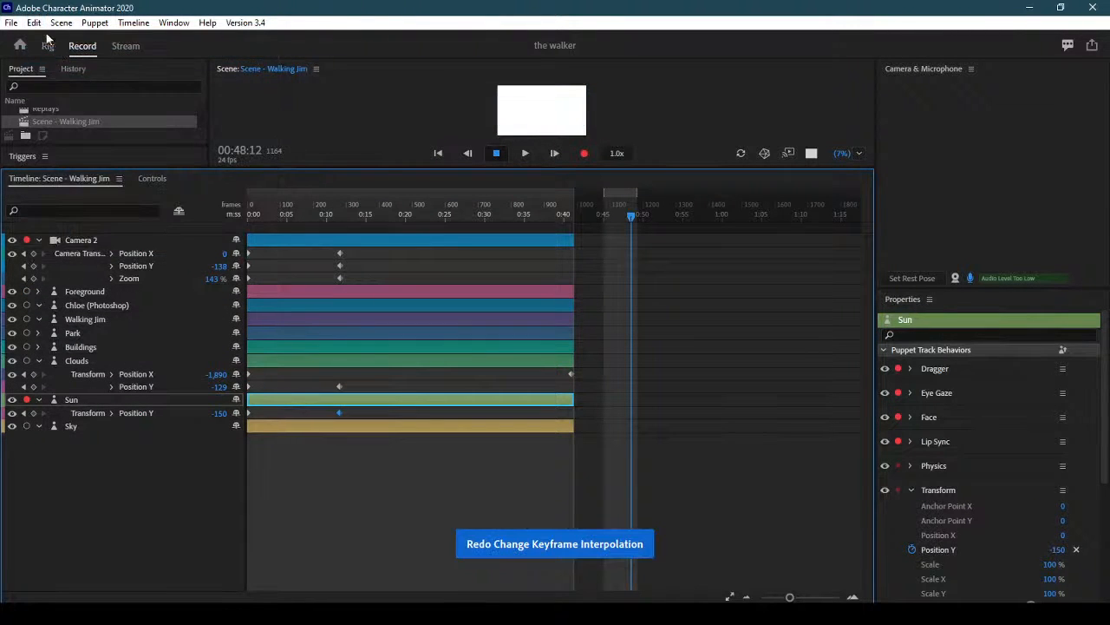
click(35, 23)
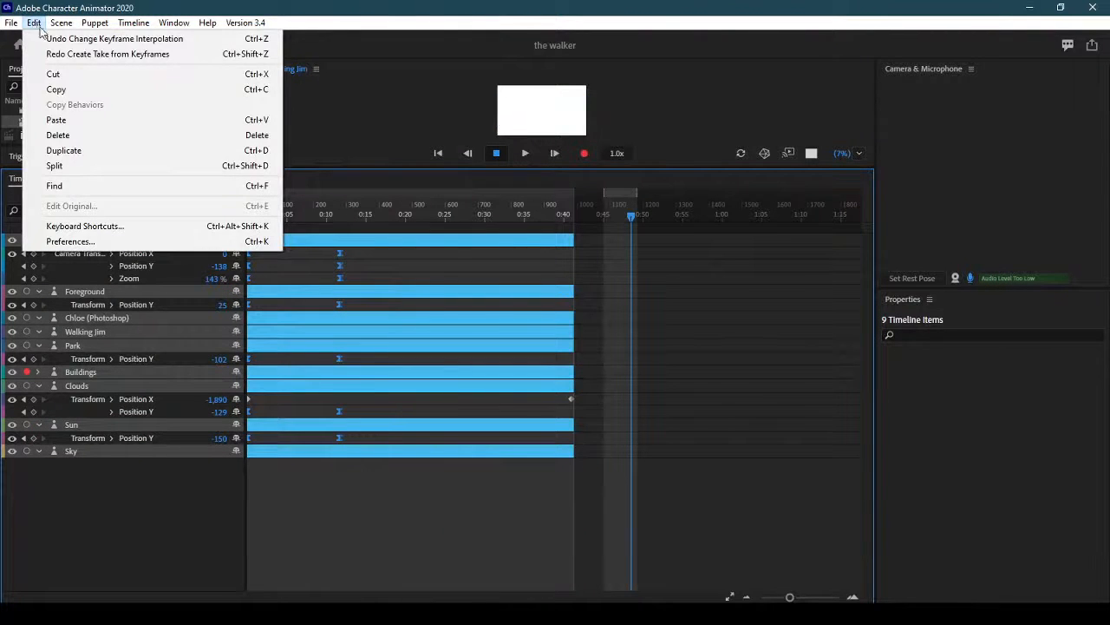
click(365, 503)
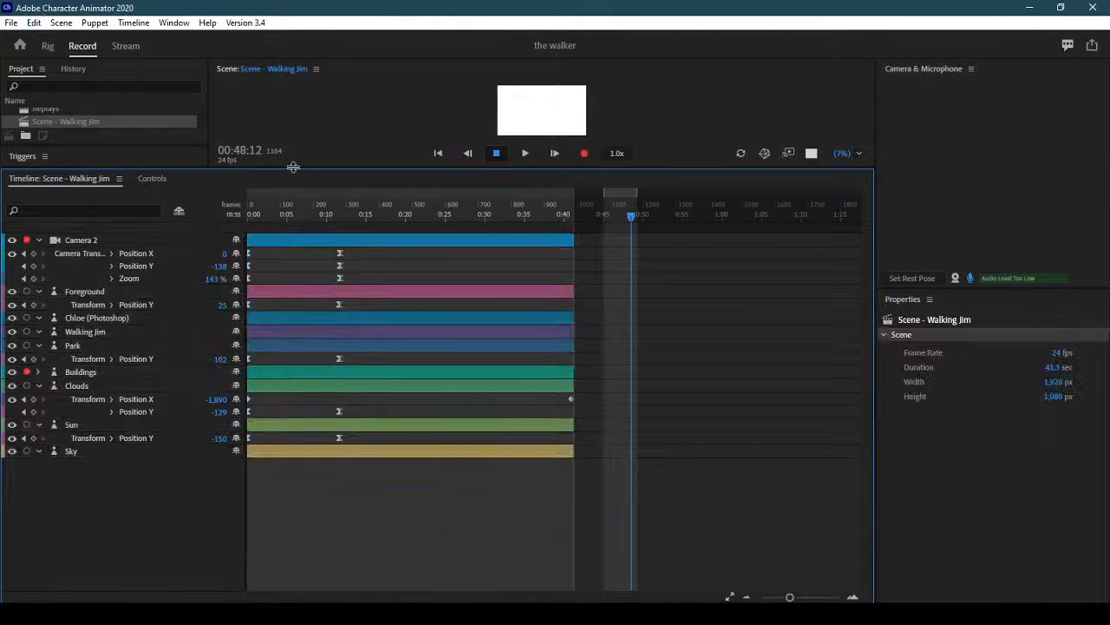
- Enlarge the scene preview and move the playhead to the start of the scene
drag(293, 166, 322, 405)
click(267, 451)
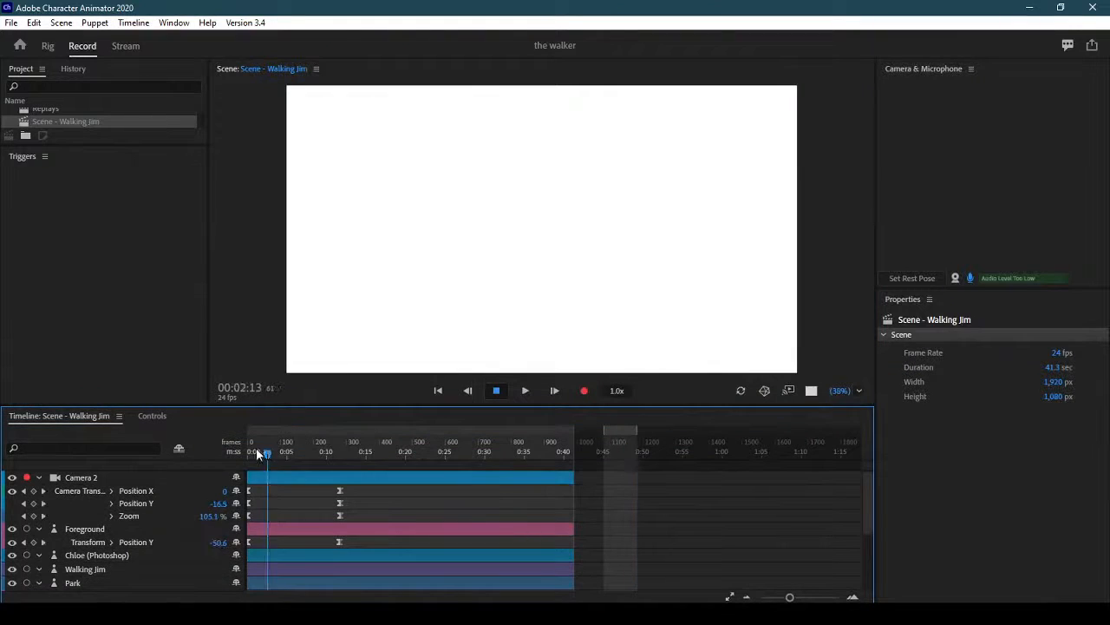
drag(257, 453, 233, 453)
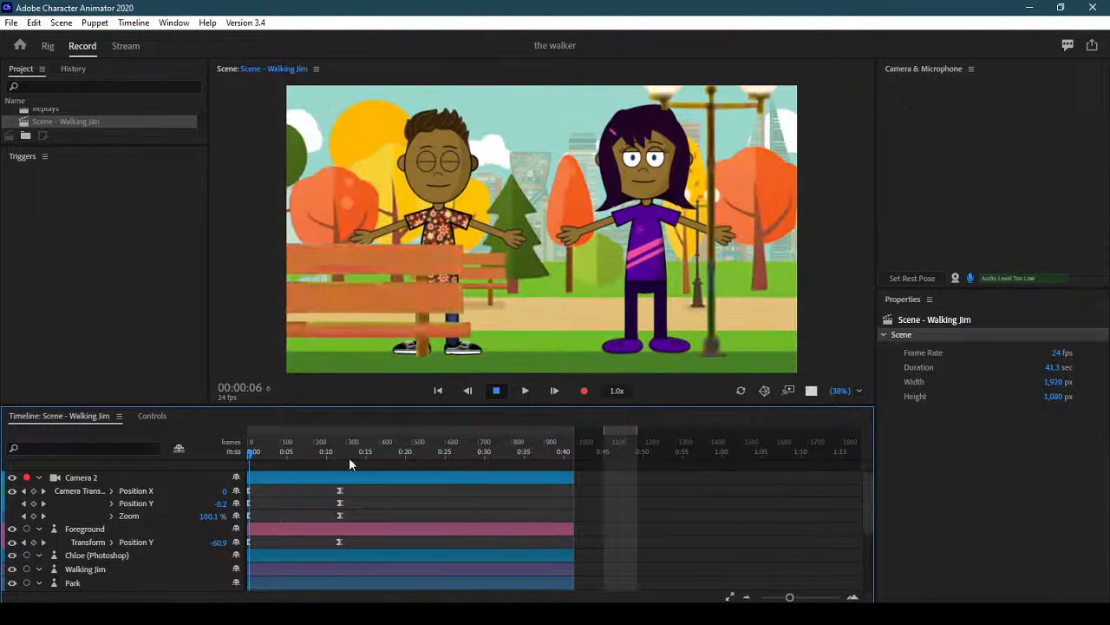
click(247, 453)
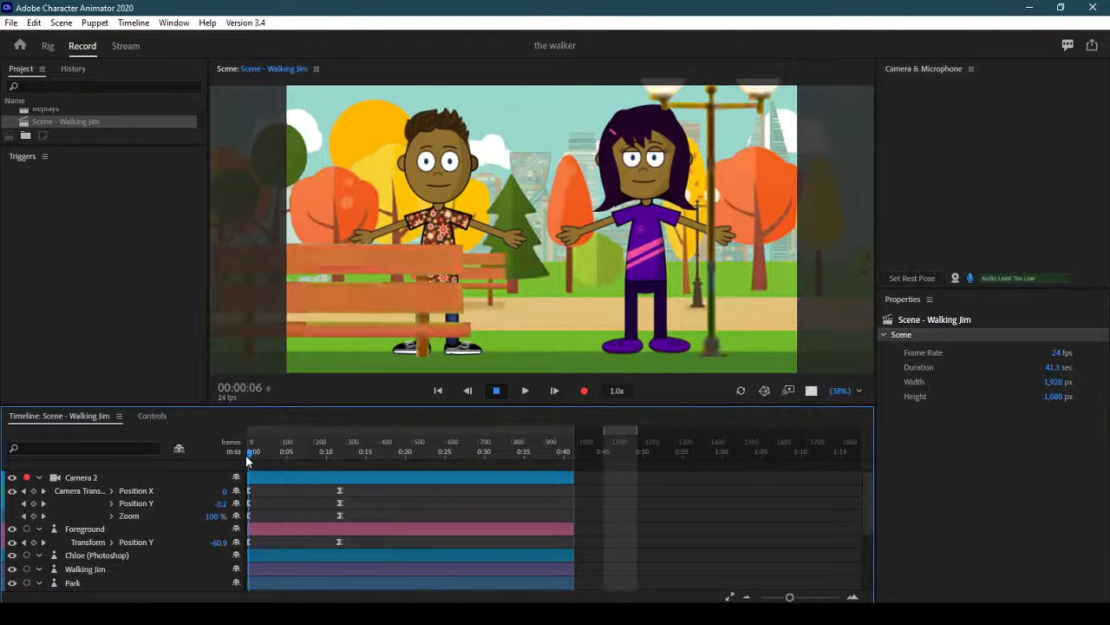
- Play the scene twice from the start to review the eased parallax zoom-in, then return to frame 0
click(526, 391)
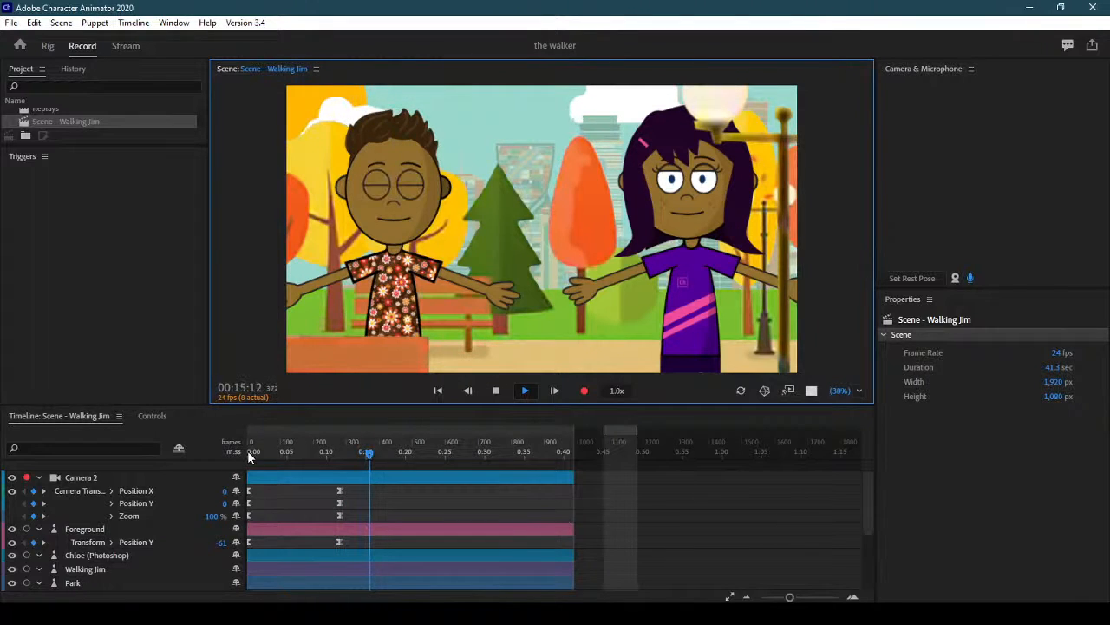
key(space)
drag(254, 451, 230, 451)
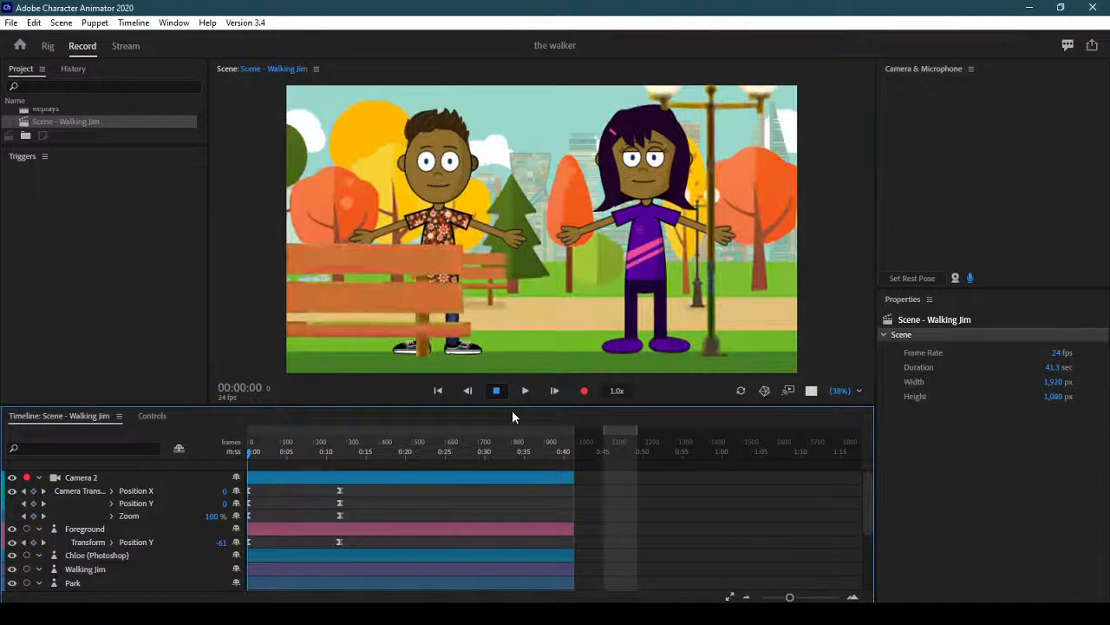
click(526, 391)
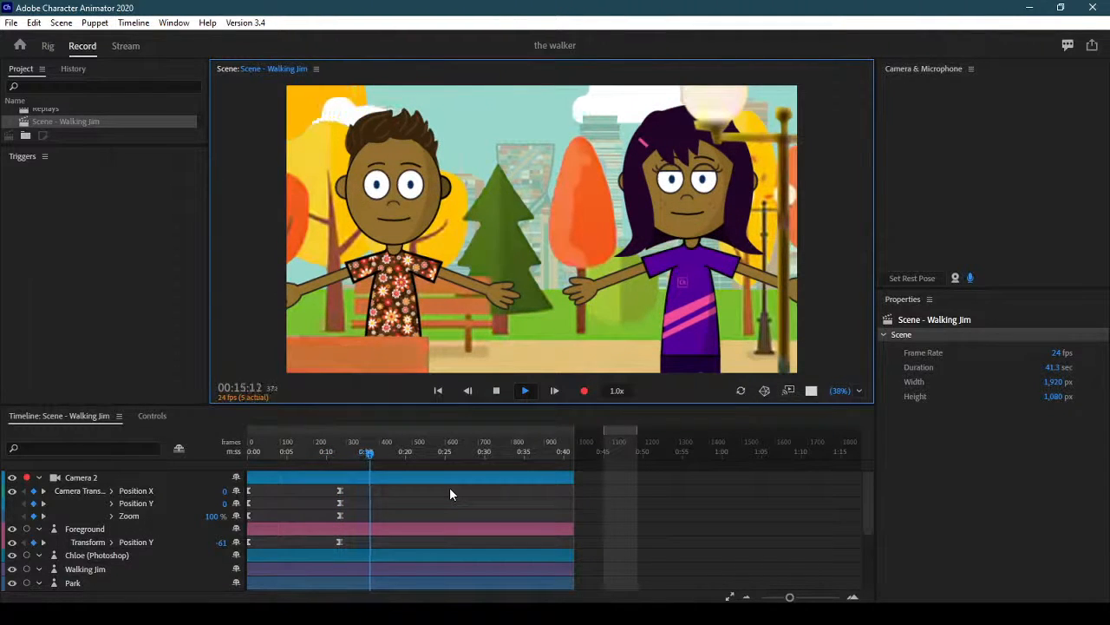
click(497, 390)
click(252, 450)
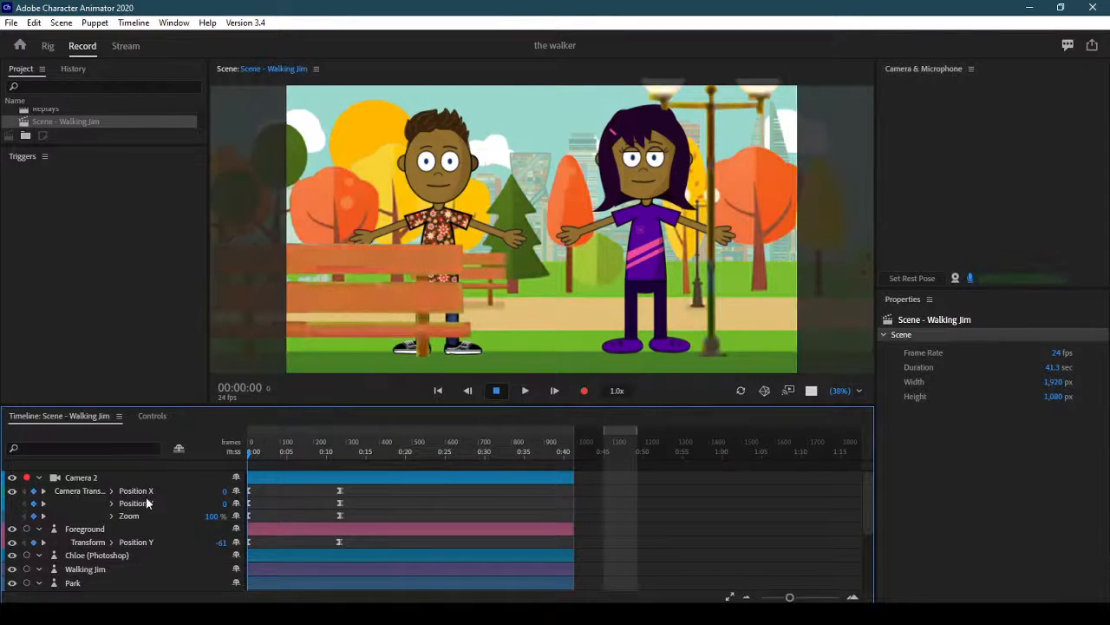
- Collapse the Camera 2, Foreground, Park, Clouds and Sun tracks and make the timeline tall enough to show every track
click(38, 477)
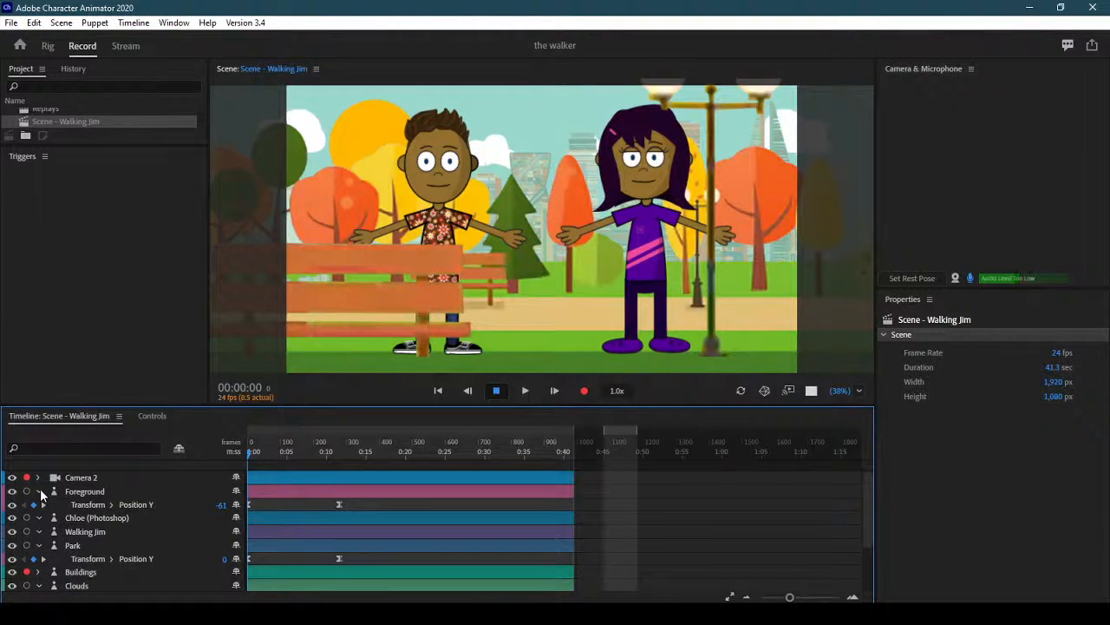
click(39, 490)
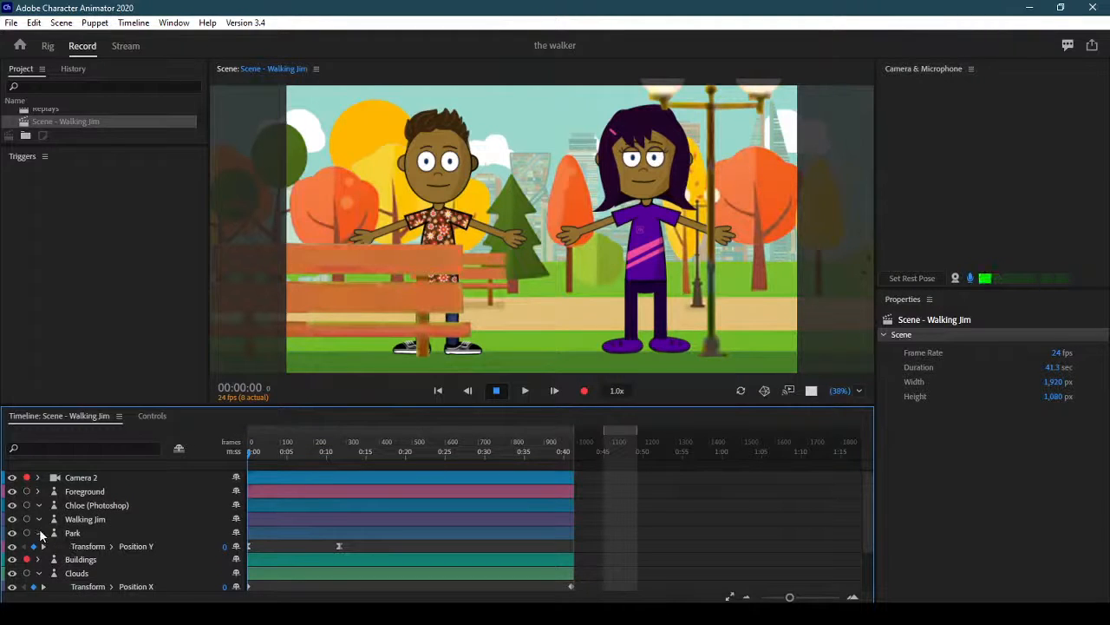
click(39, 532)
click(38, 561)
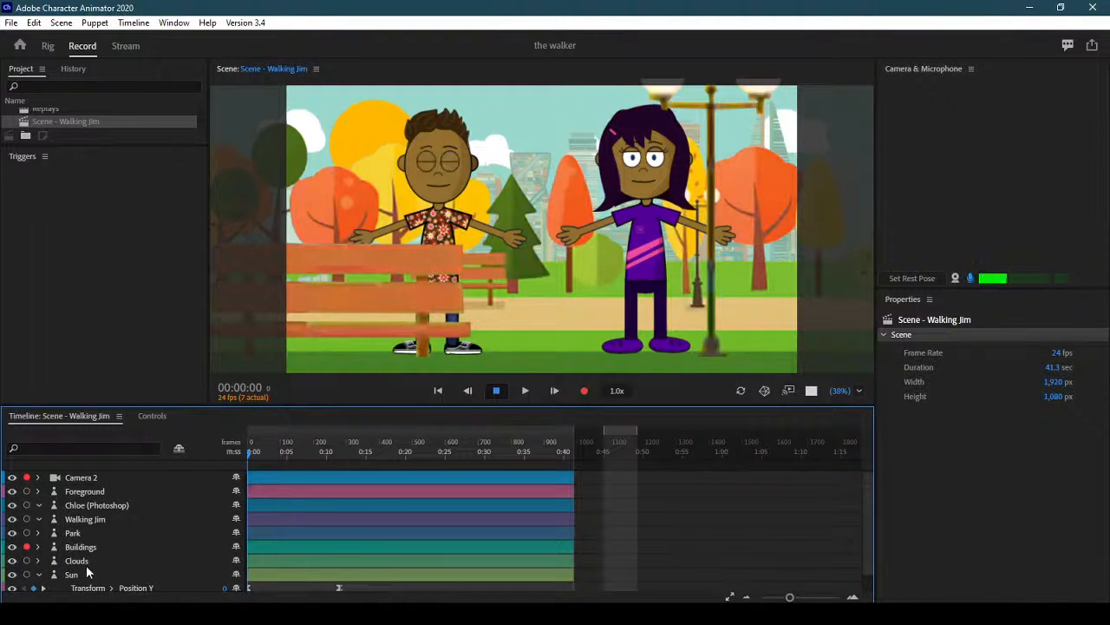
click(52, 574)
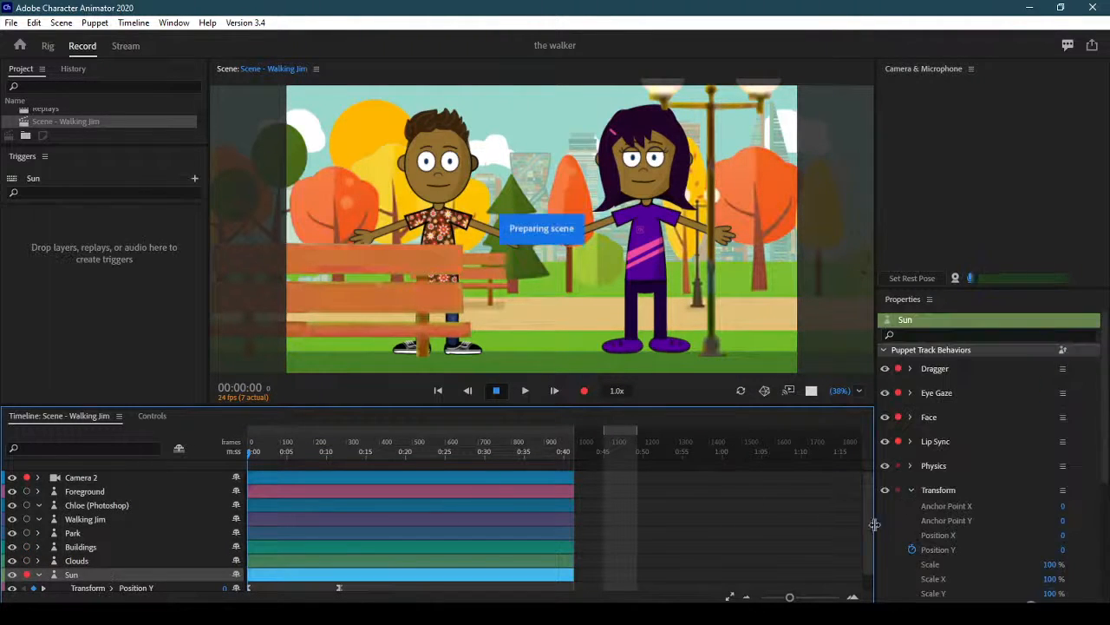
scroll(865, 535, down, 1)
click(39, 557)
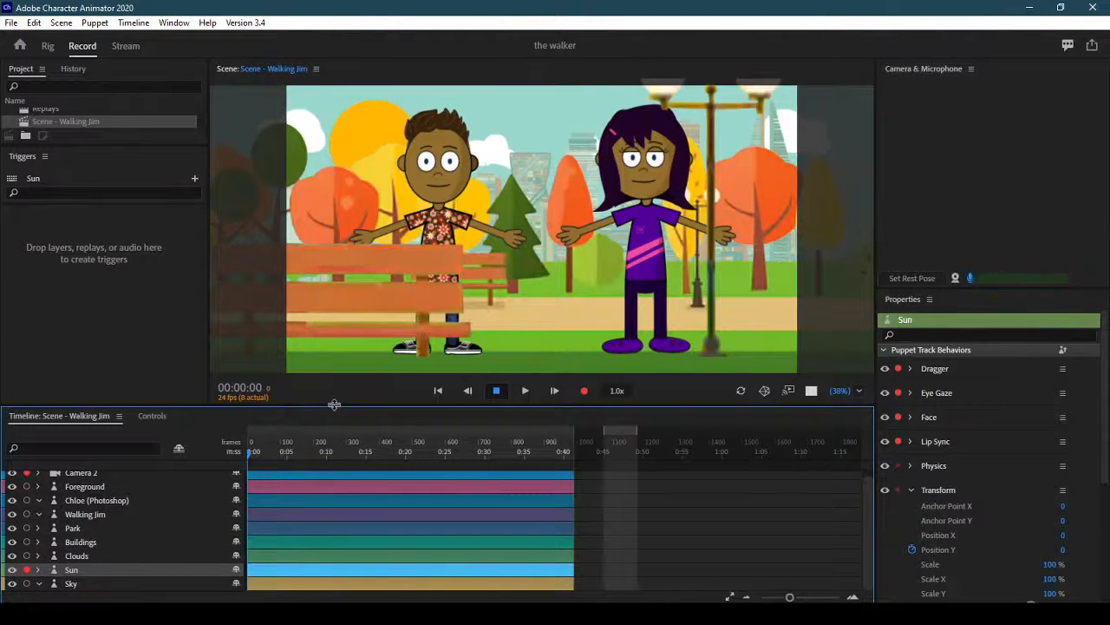
drag(334, 410, 334, 395)
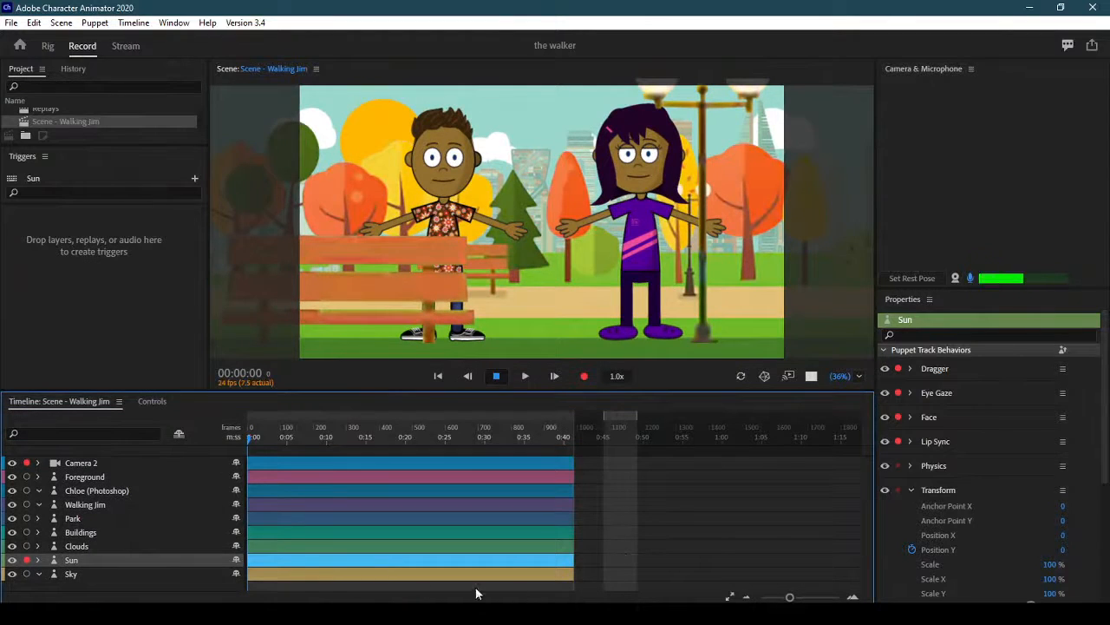
- Place the playhead at the start and select the Chloe (Photoshop) track, then the Walking Jim track
click(255, 438)
click(242, 439)
click(82, 488)
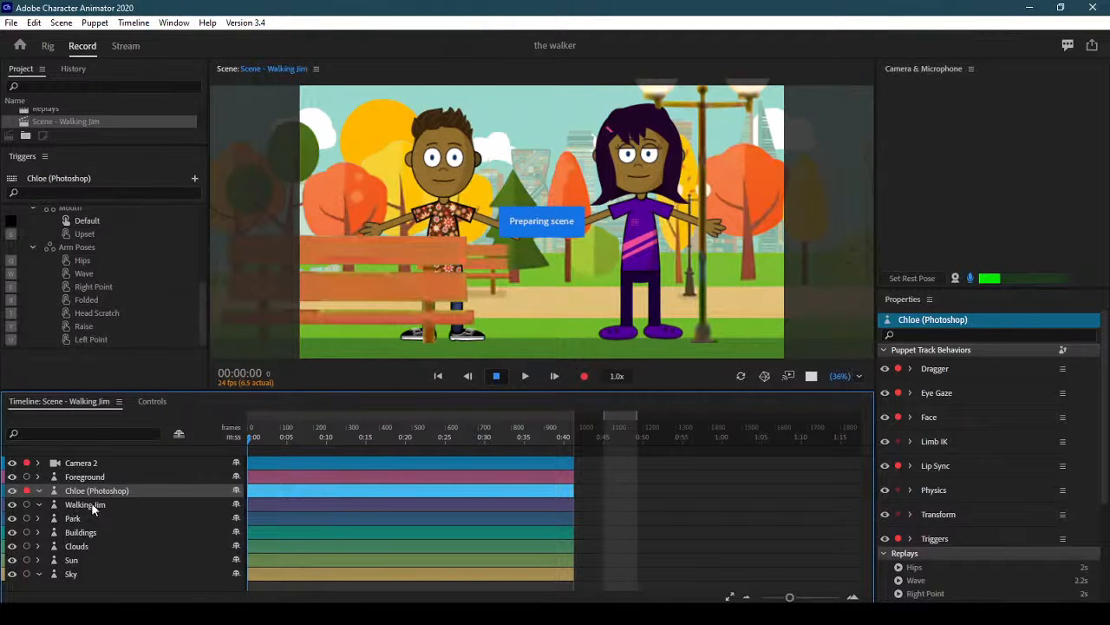
click(91, 503)
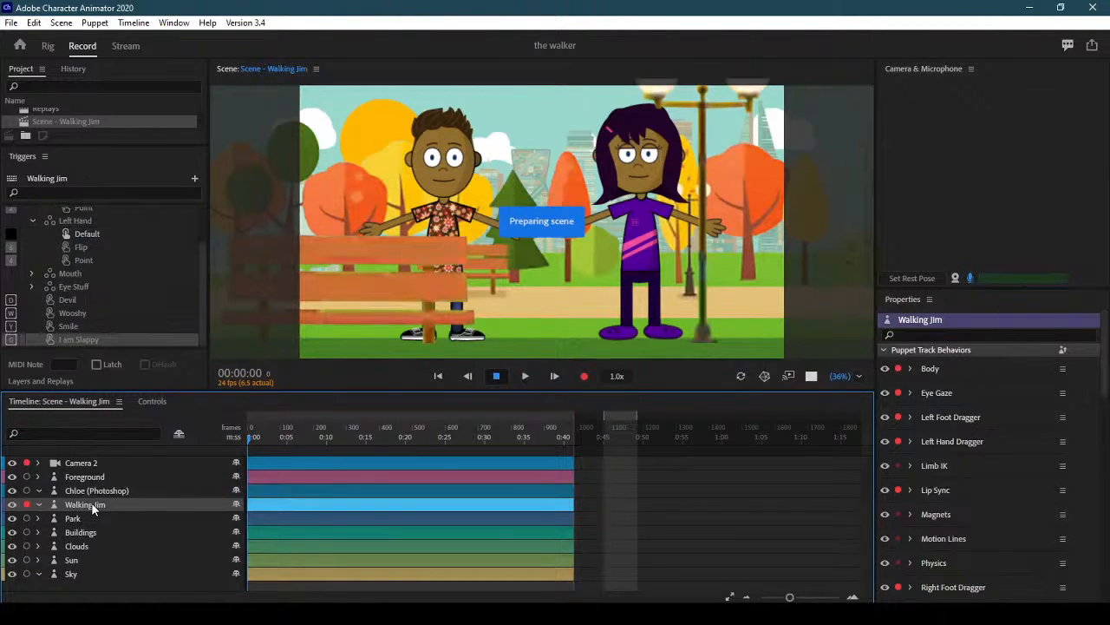